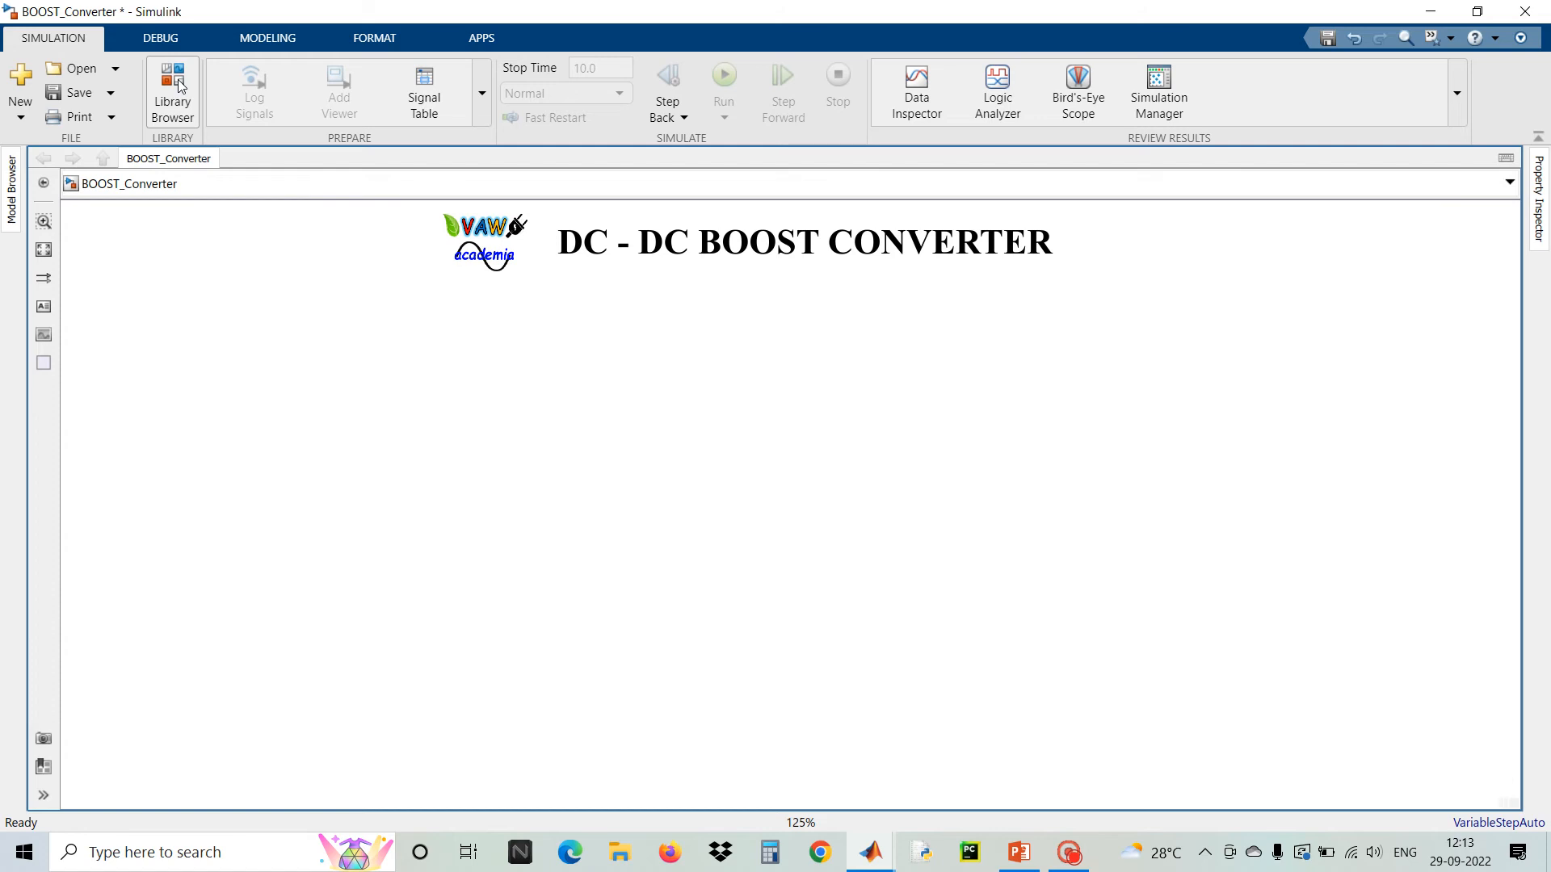
Open the Library Browser and add a DC Voltage Source from Simscape Electrical Specialized Power Systems Sources to the BOOST_Converter model
{"action": "left_click", "coordinate": [179, 84]}
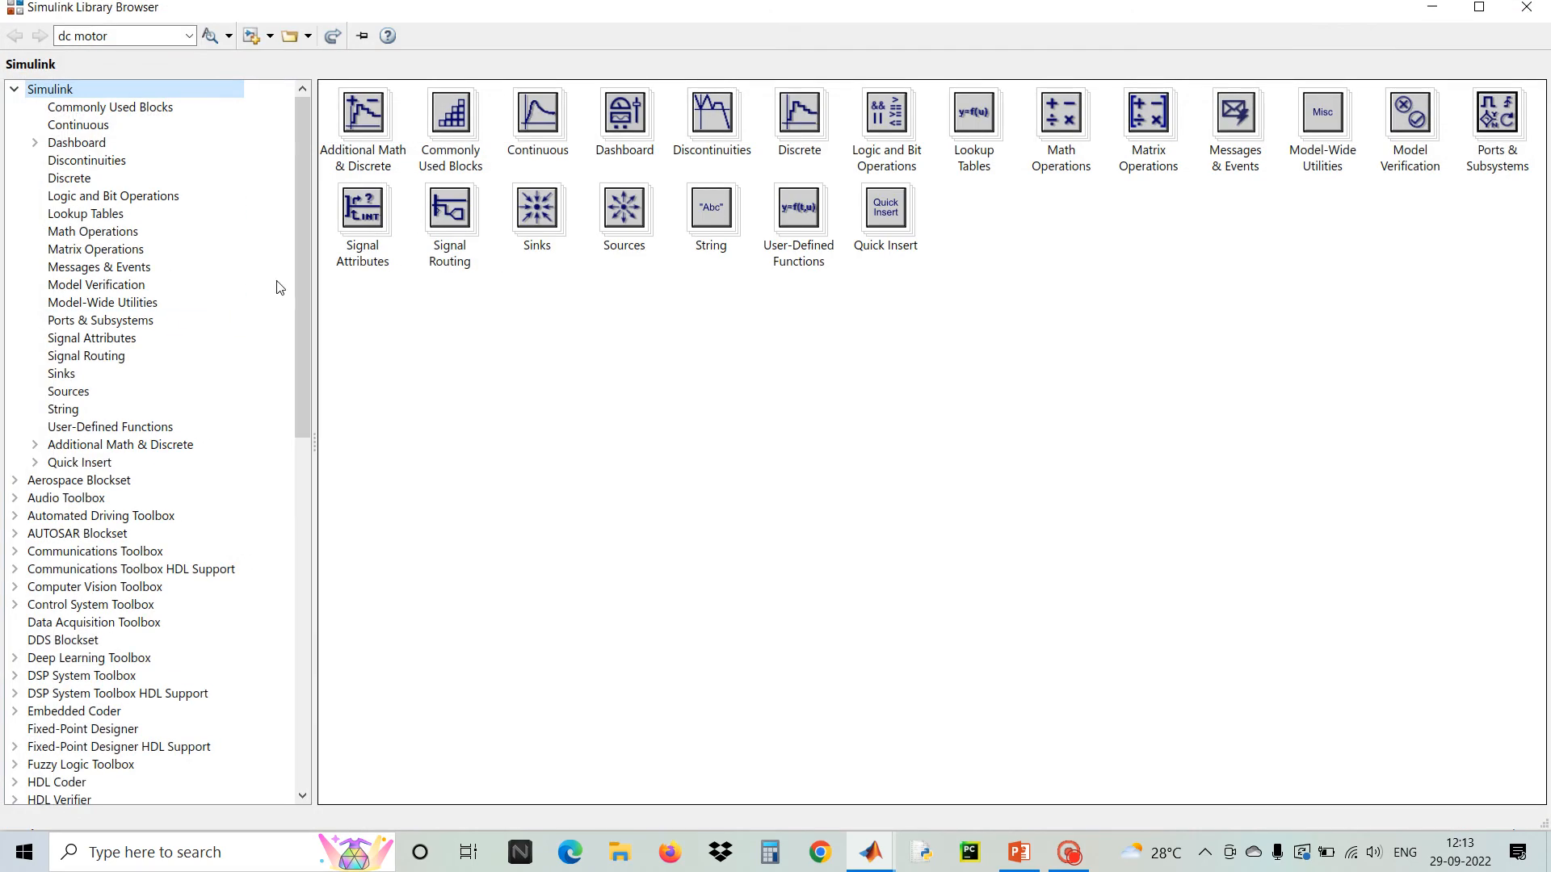
{"action": "left_click_drag", "start_coordinate": [298, 265], "coordinate": [314, 687]}
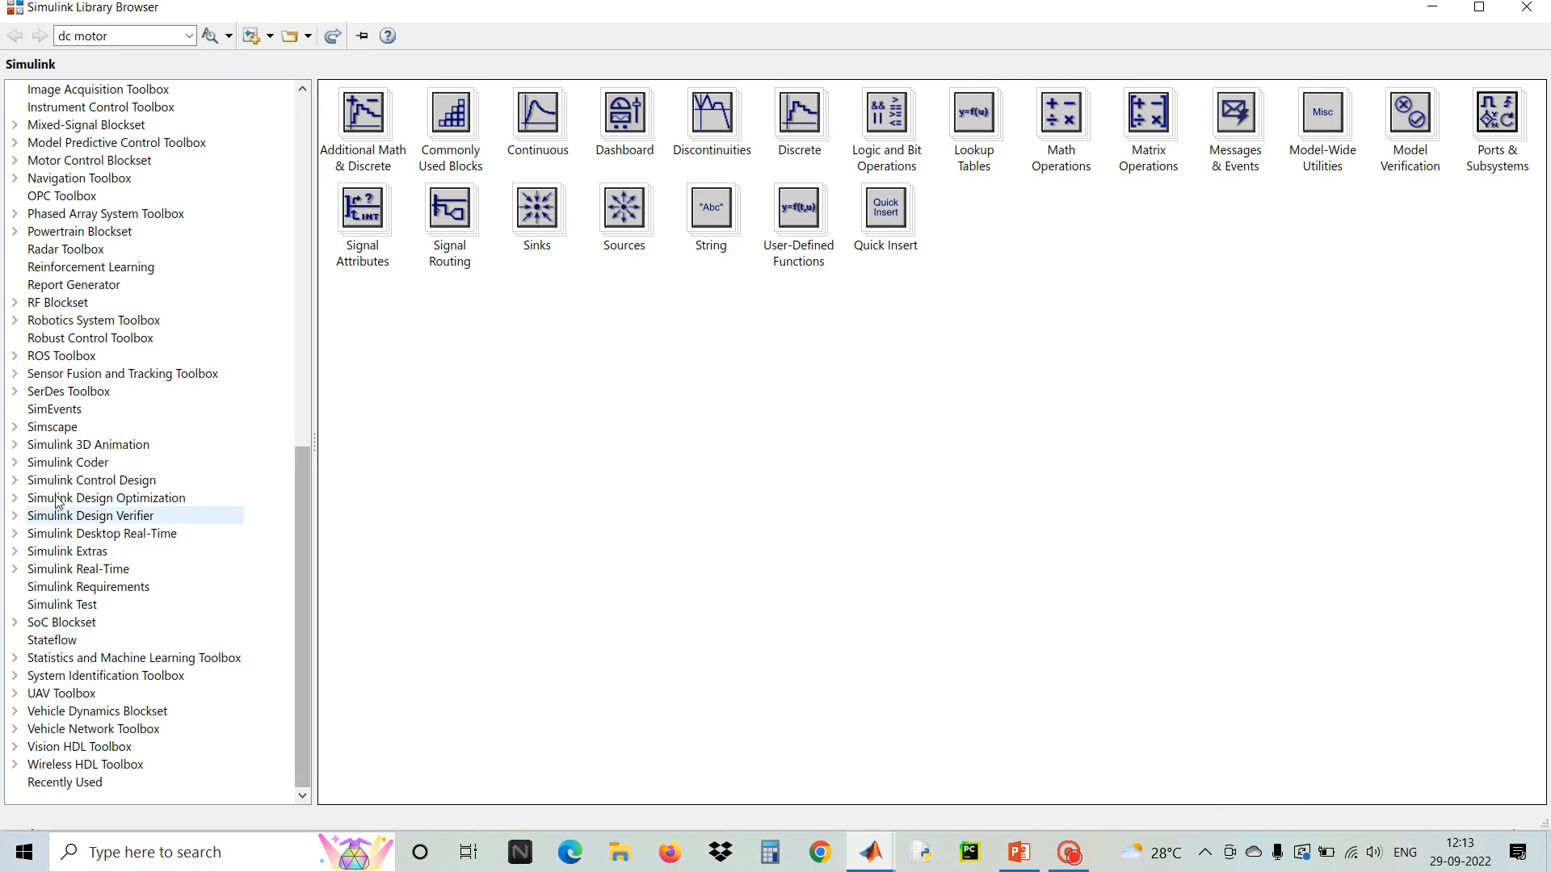
{"action": "left_click", "coordinate": [55, 426]}
{"action": "double_click", "coordinate": [469, 121]}
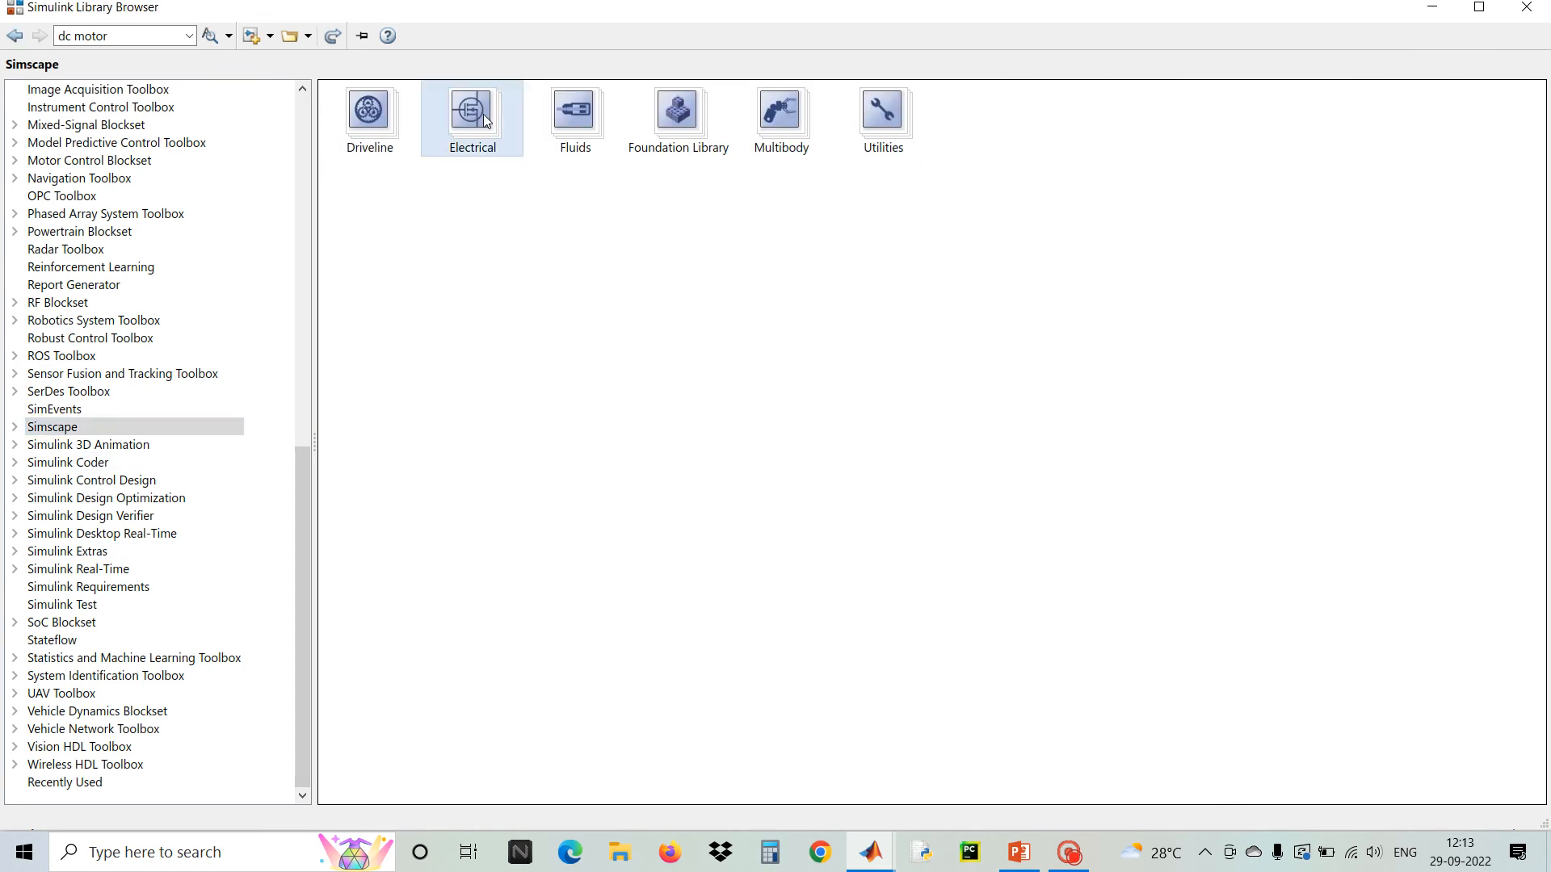
{"action": "double_click", "coordinate": [1360, 160]}
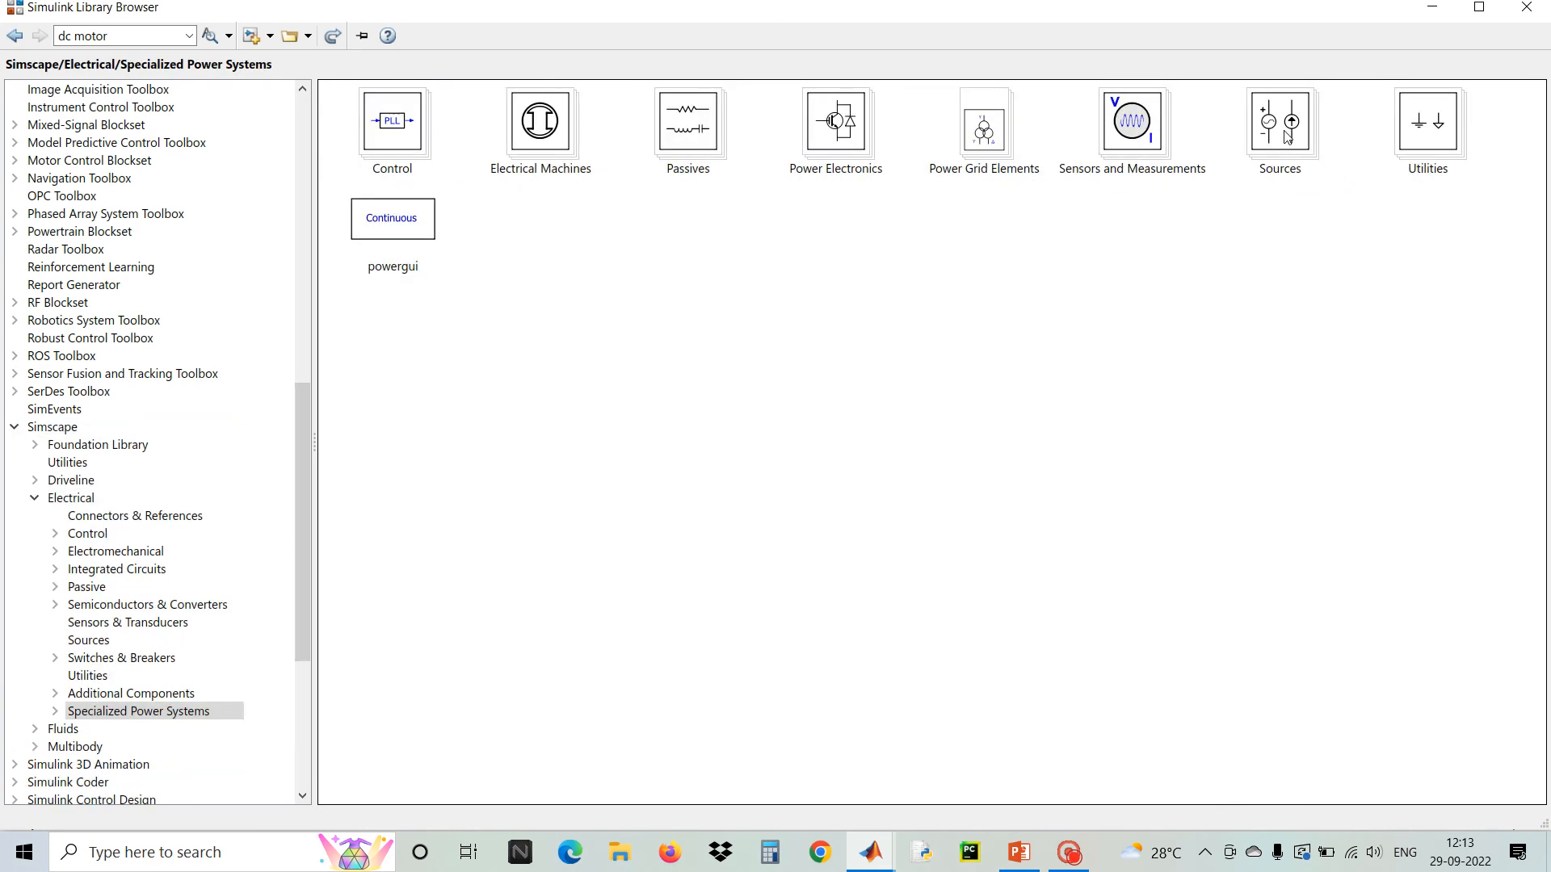
{"action": "double_click", "coordinate": [1286, 137]}
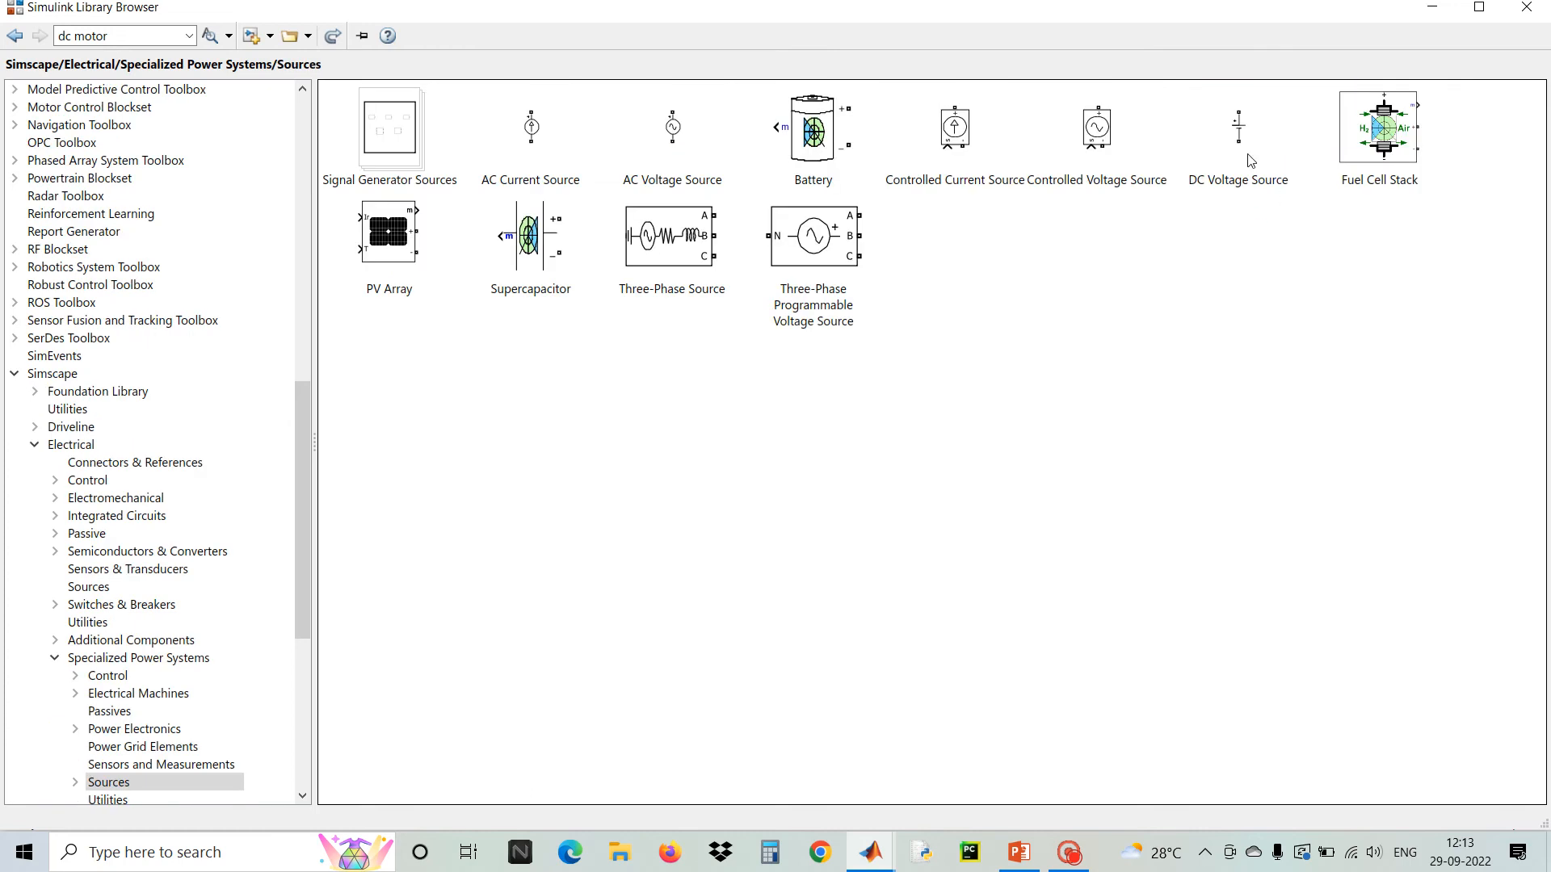
{"action": "right_click", "coordinate": [1234, 122]}
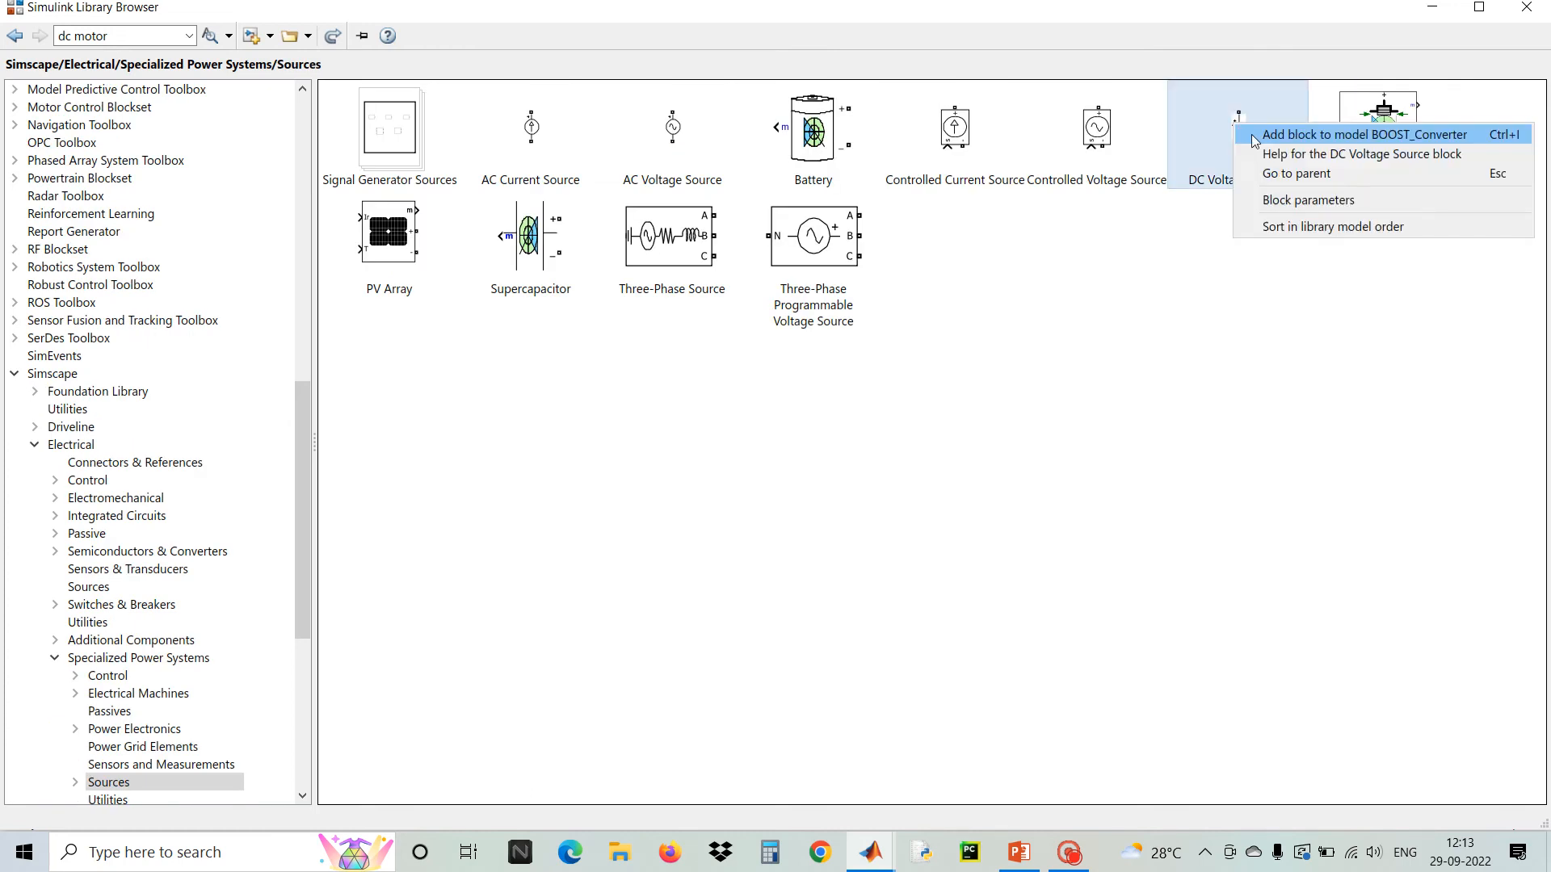
{"action": "left_click", "coordinate": [1255, 141]}
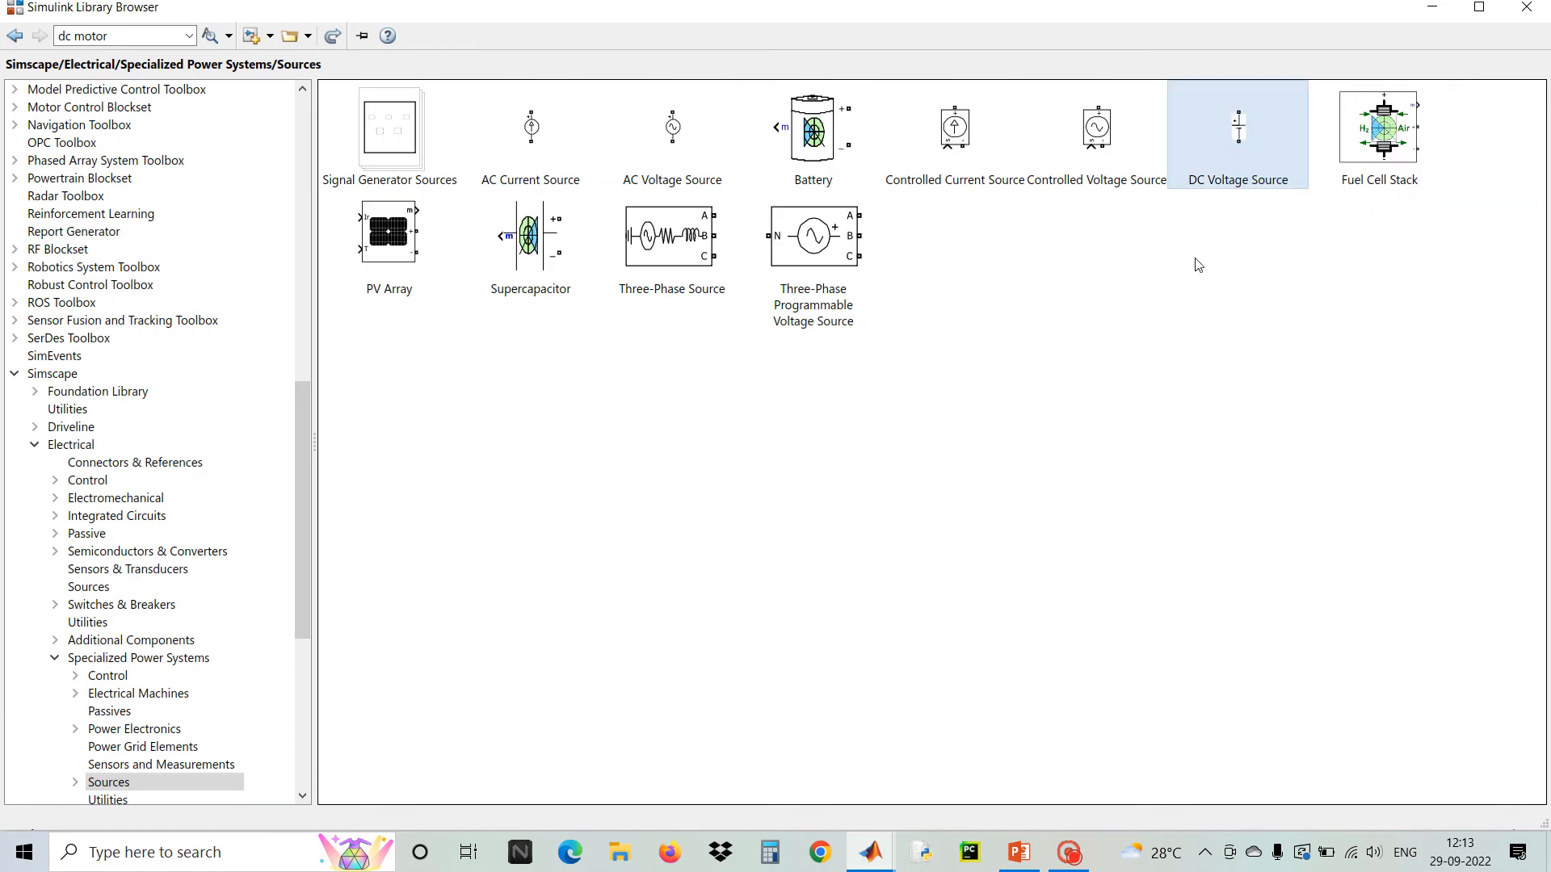
Add a Diode block and an IGBT/Diode block from the Specialized Power Systems Power Electronics library to the model
{"action": "left_click", "coordinate": [14, 35]}
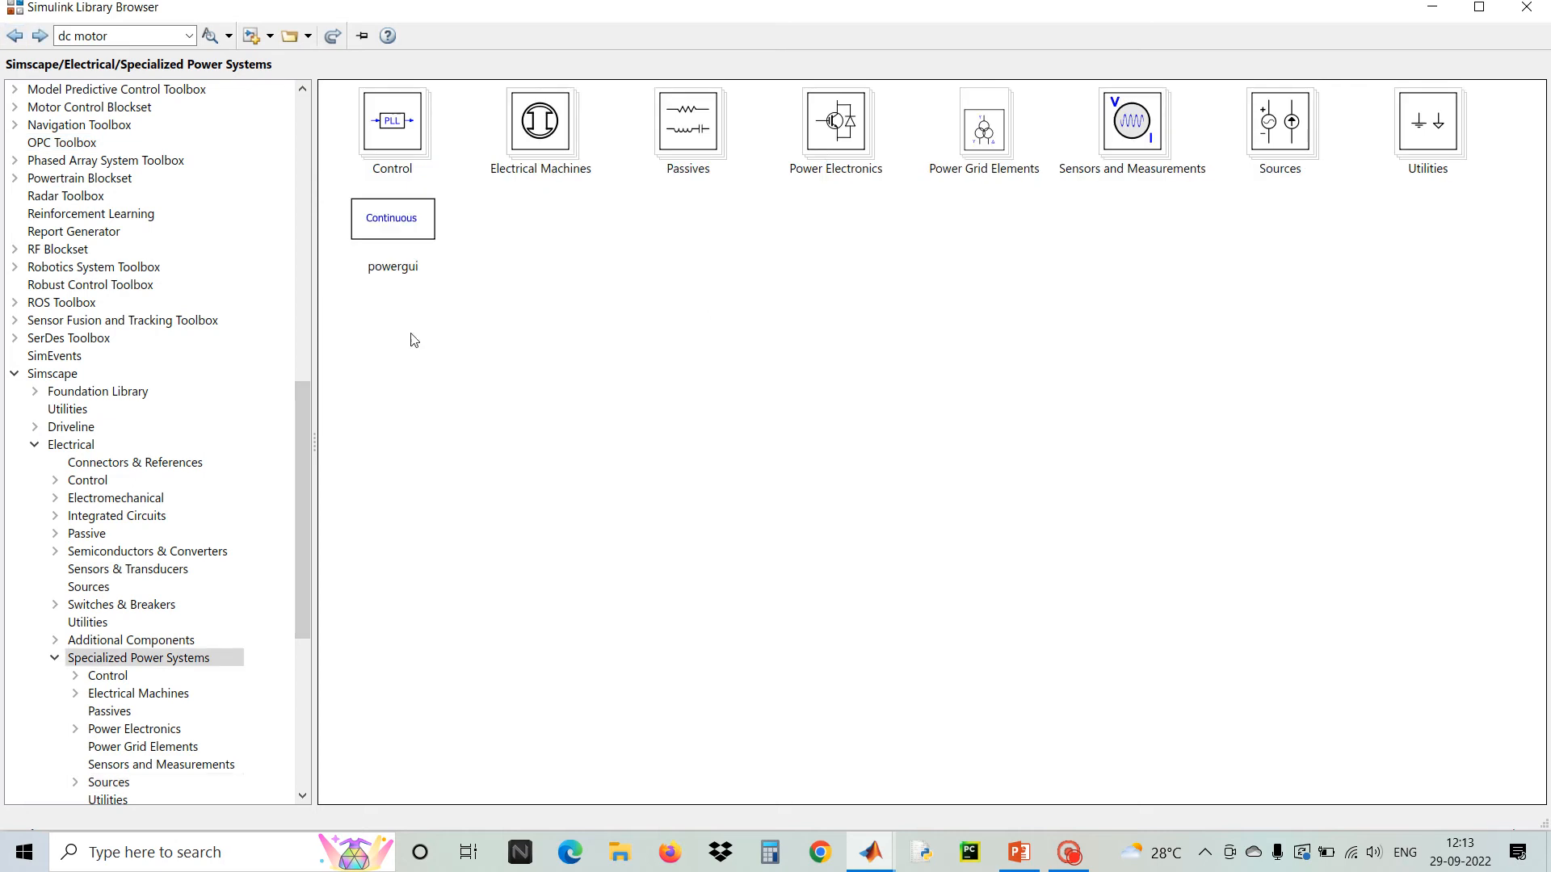
{"action": "double_click", "coordinate": [829, 154]}
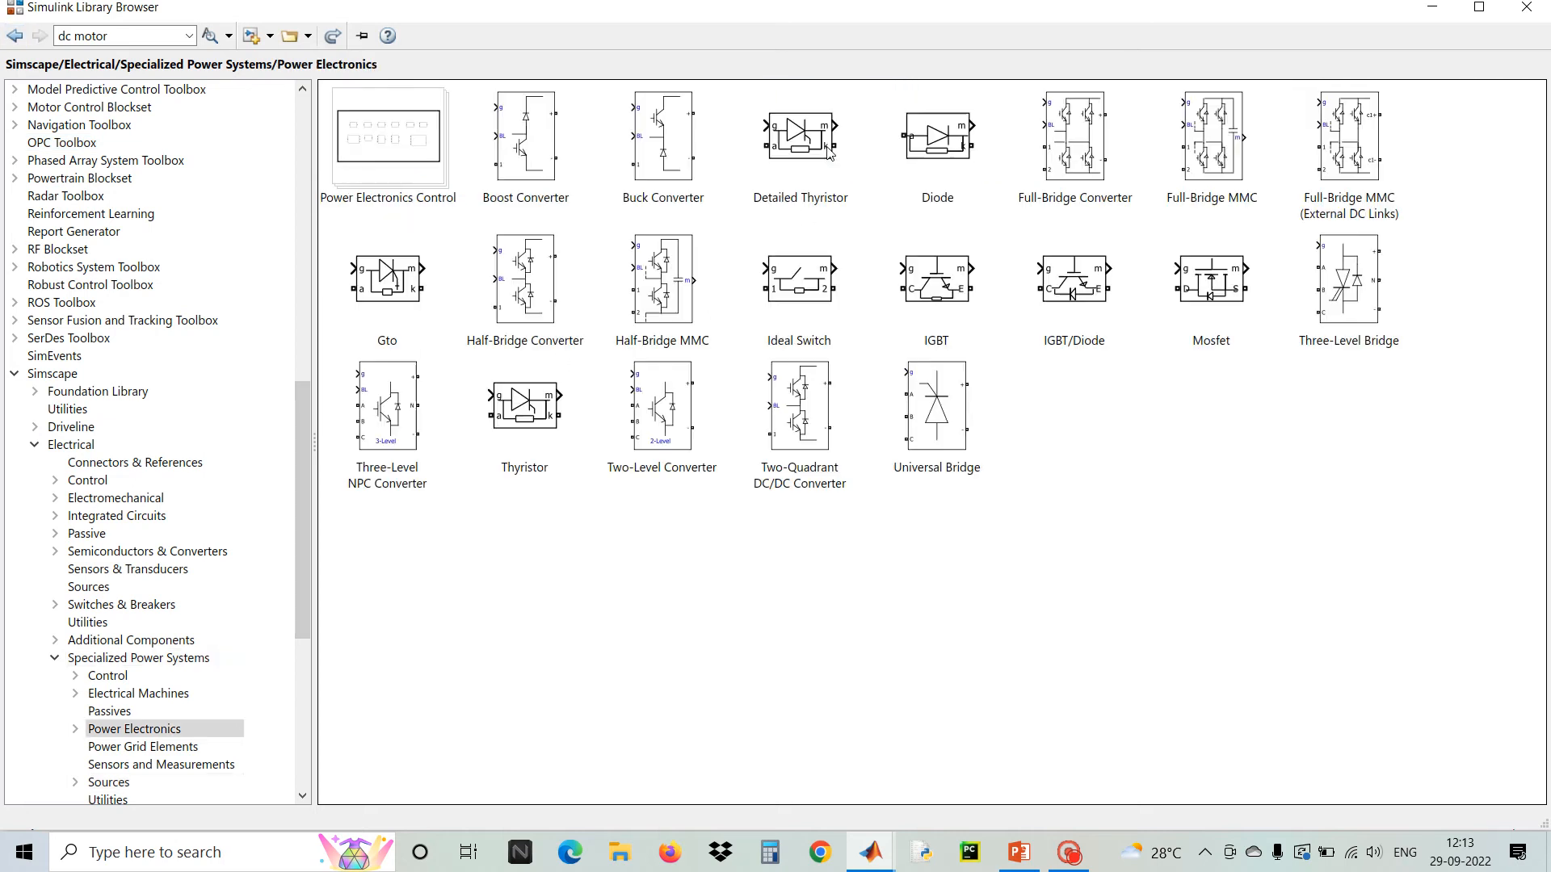
{"action": "right_click", "coordinate": [951, 139]}
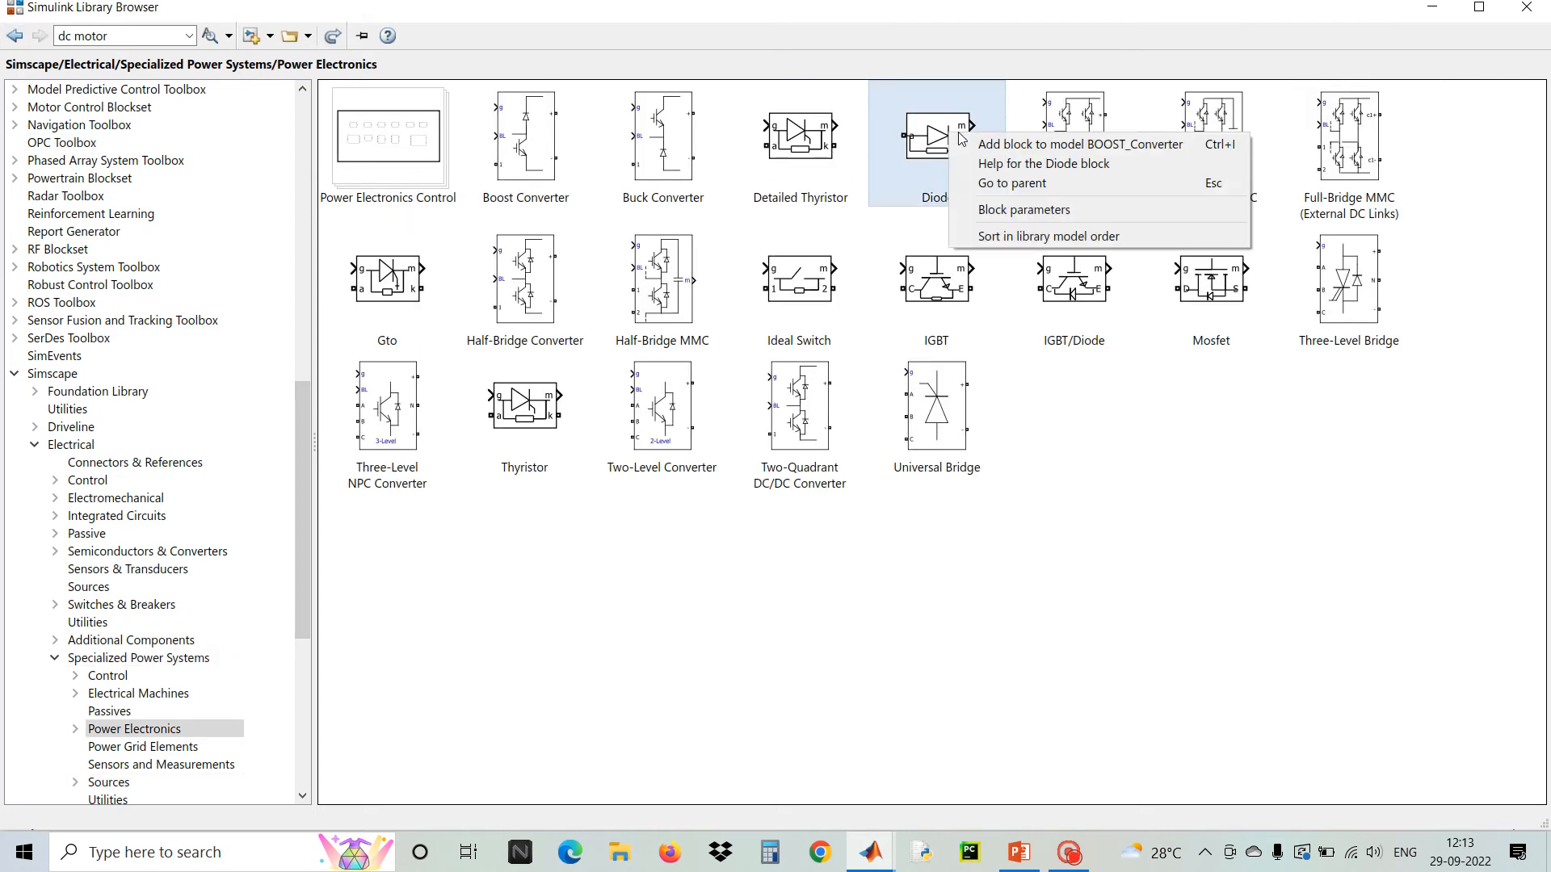
{"action": "left_click", "coordinate": [971, 143]}
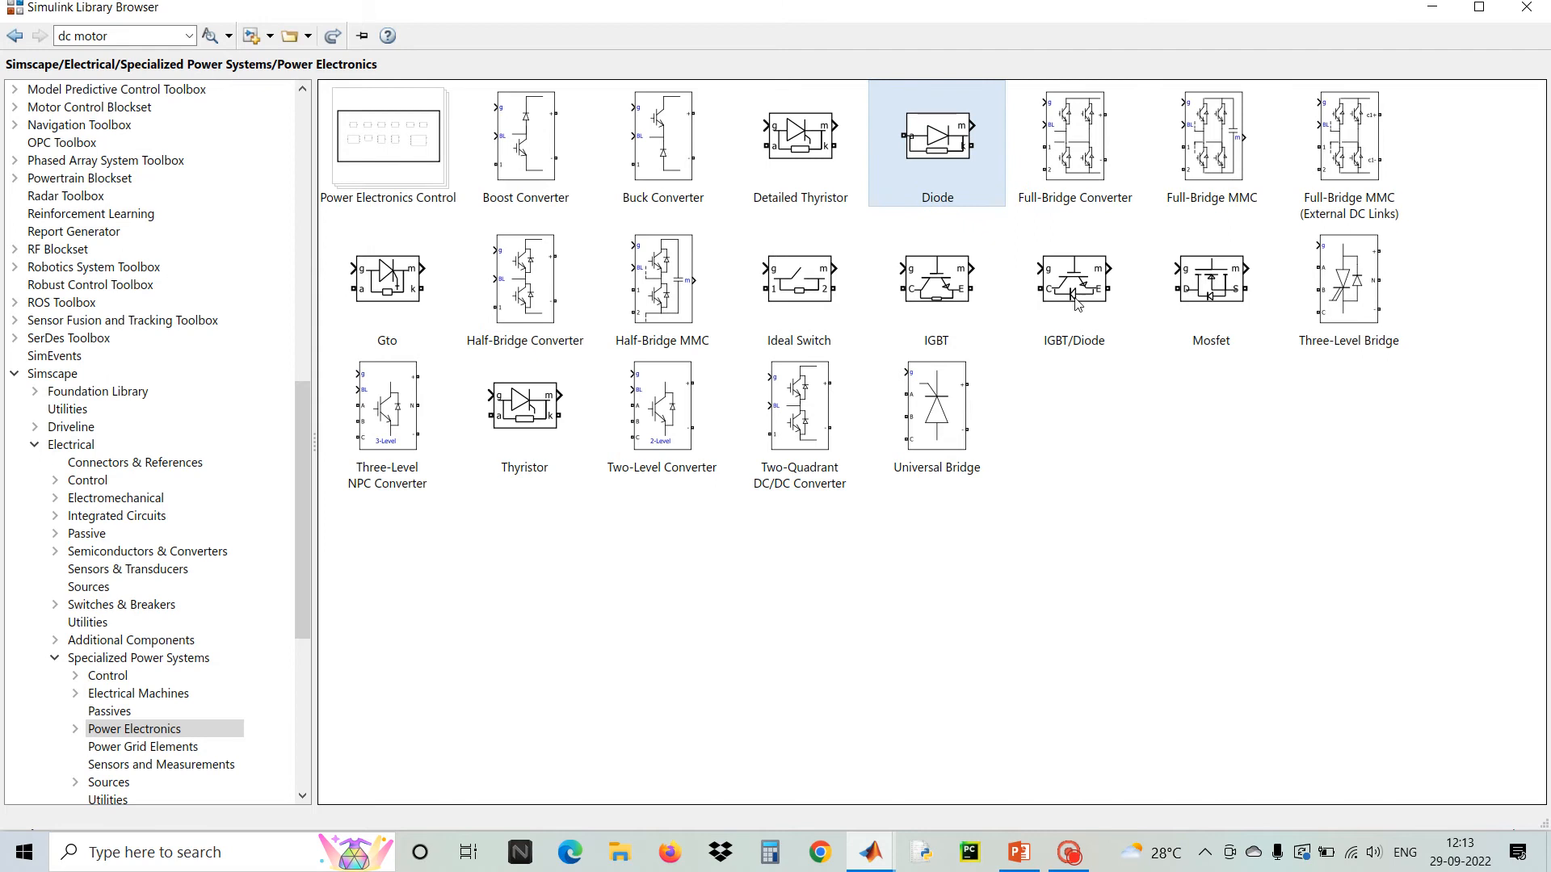
{"action": "right_click", "coordinate": [1065, 263]}
{"action": "left_click", "coordinate": [1117, 271]}
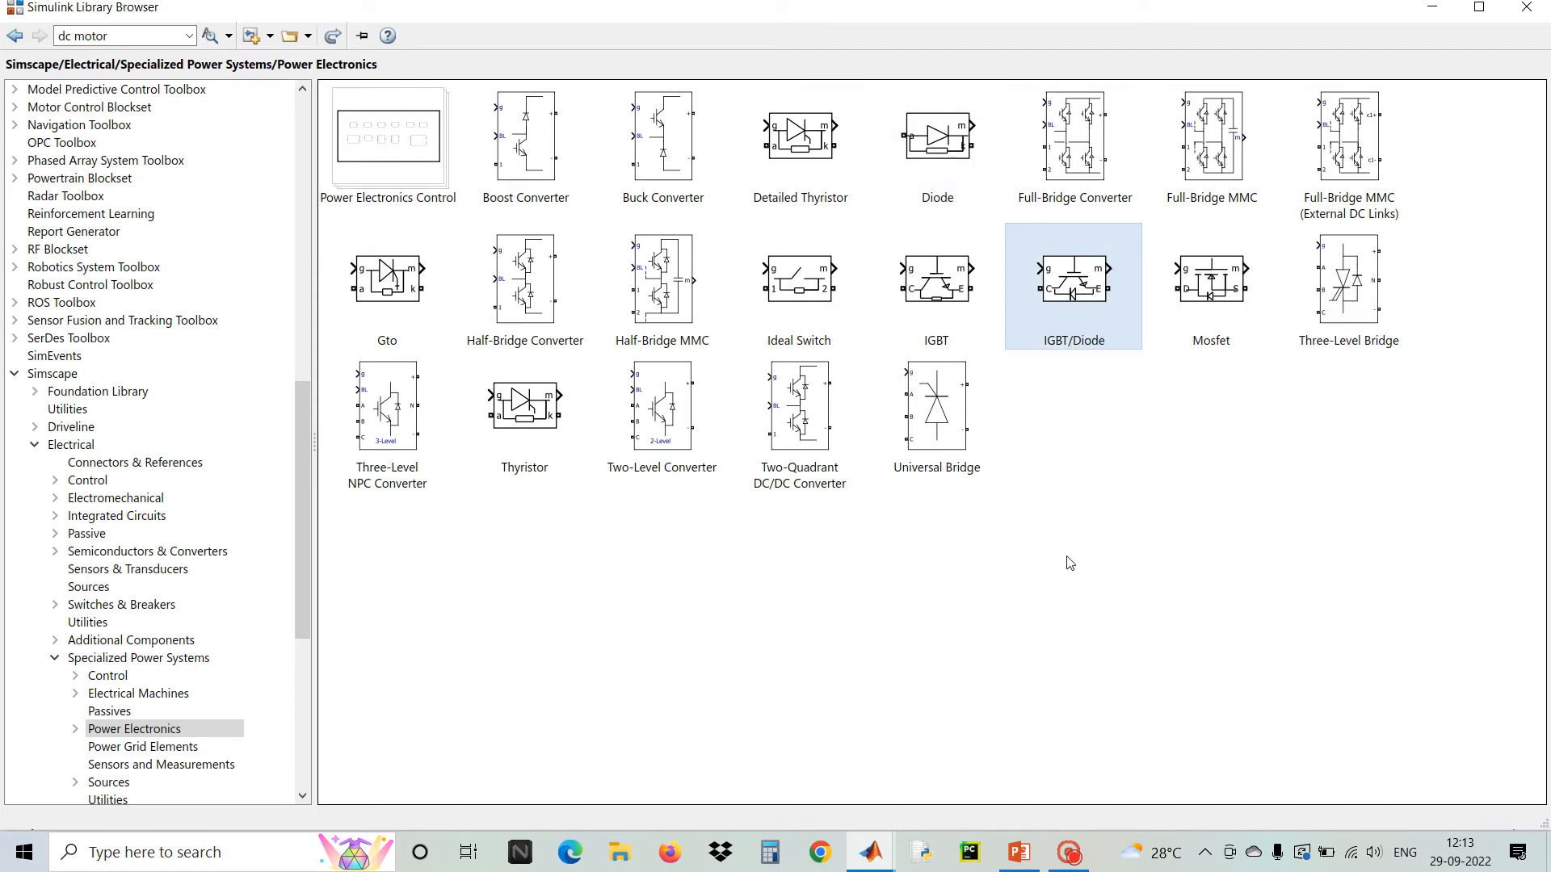
Add three Series RLC Branch blocks from the Specialized Power Systems Passives library, then close the Library Browser
{"action": "left_click", "coordinate": [15, 35]}
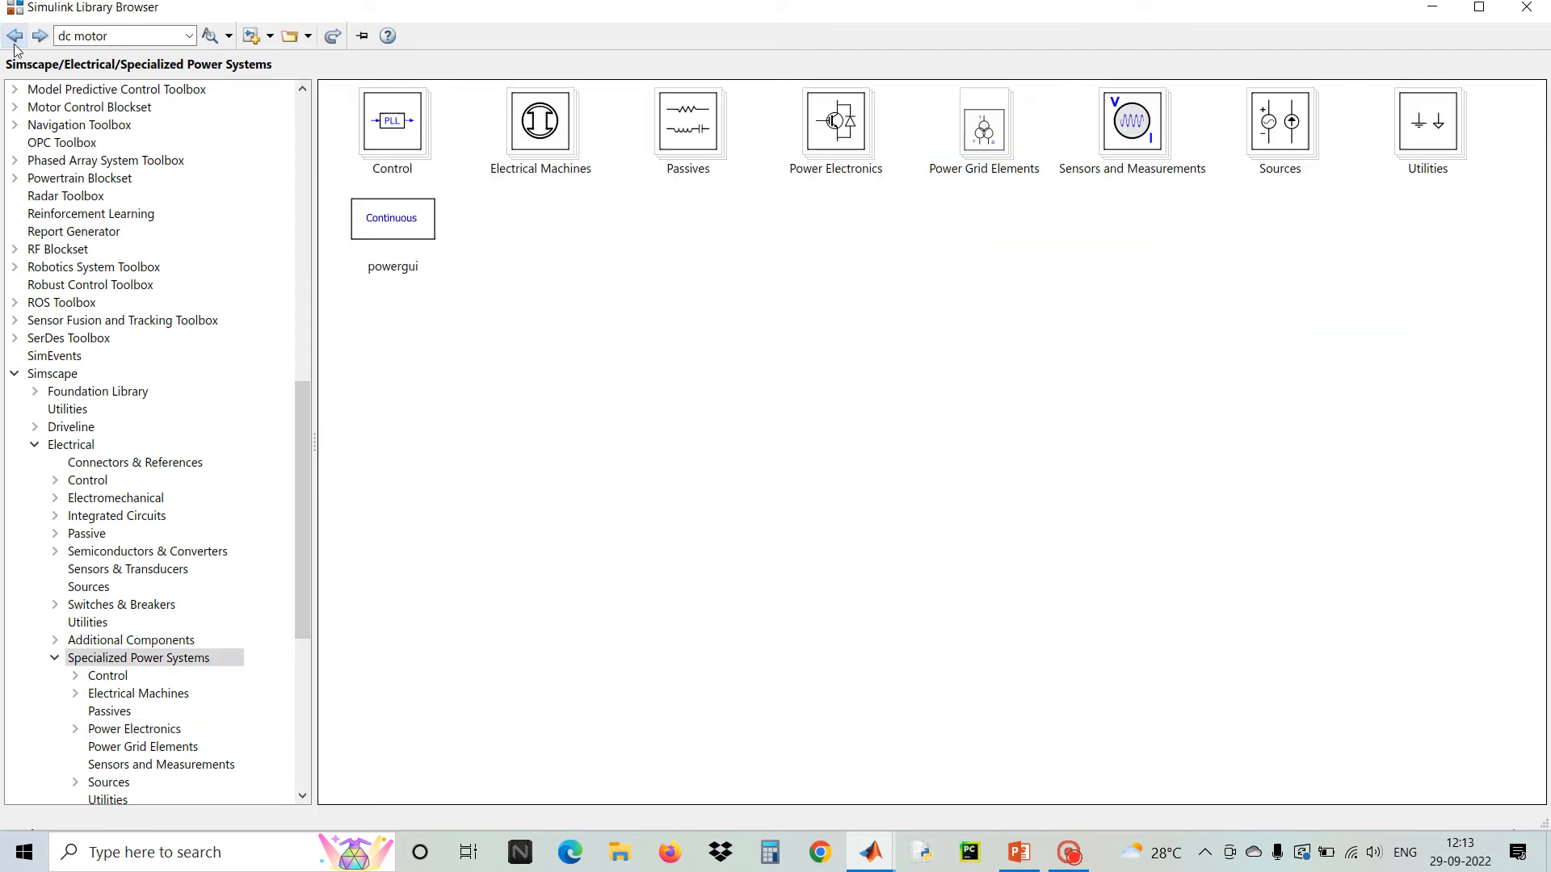
{"action": "double_click", "coordinate": [701, 131]}
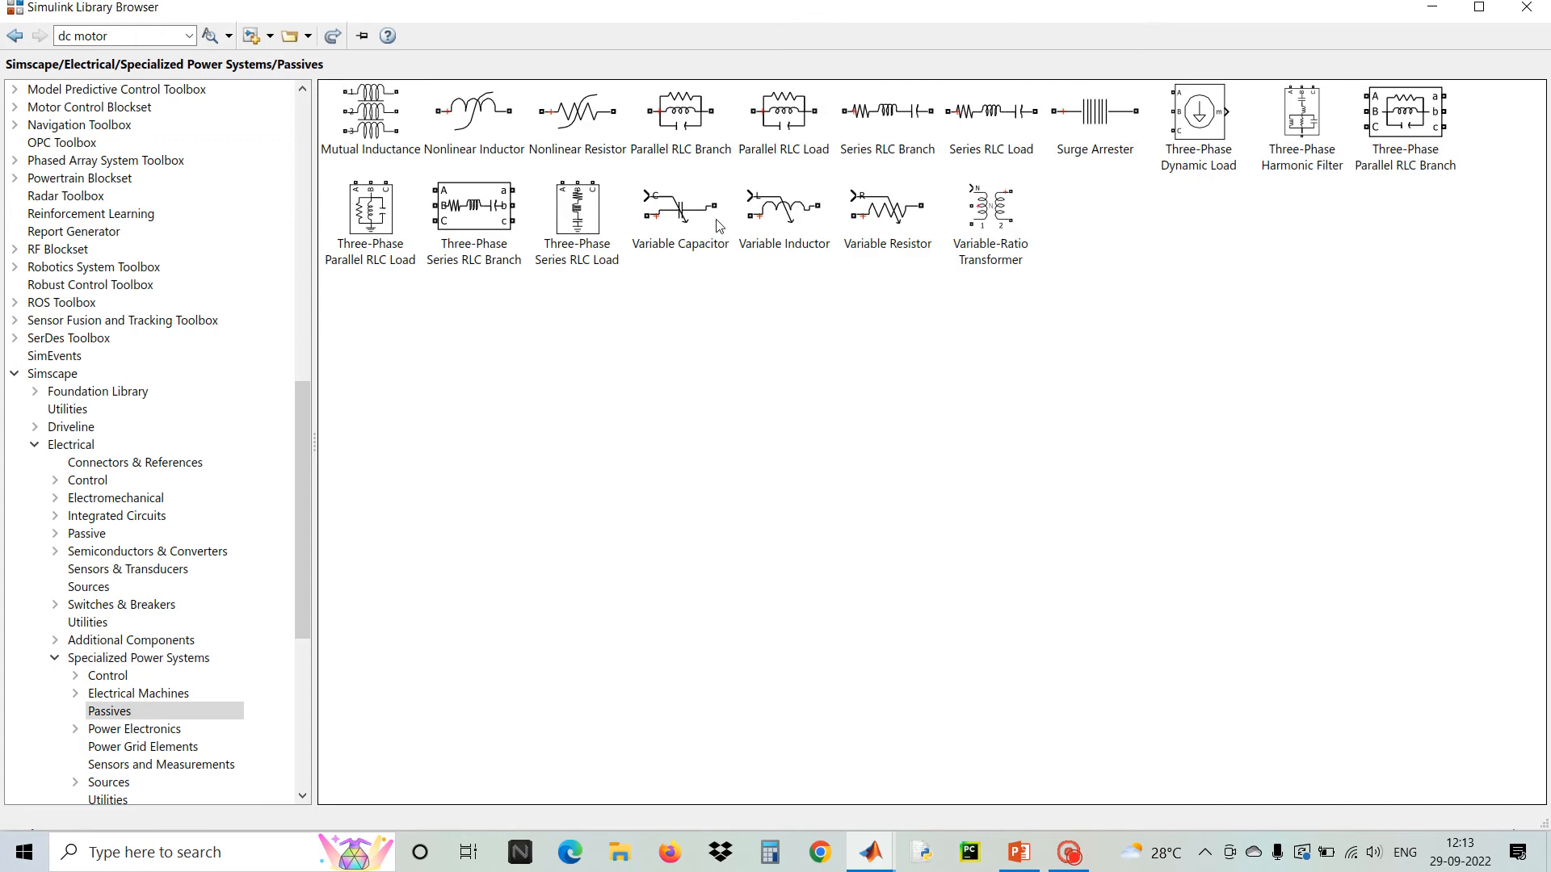
{"action": "right_click", "coordinate": [883, 125]}
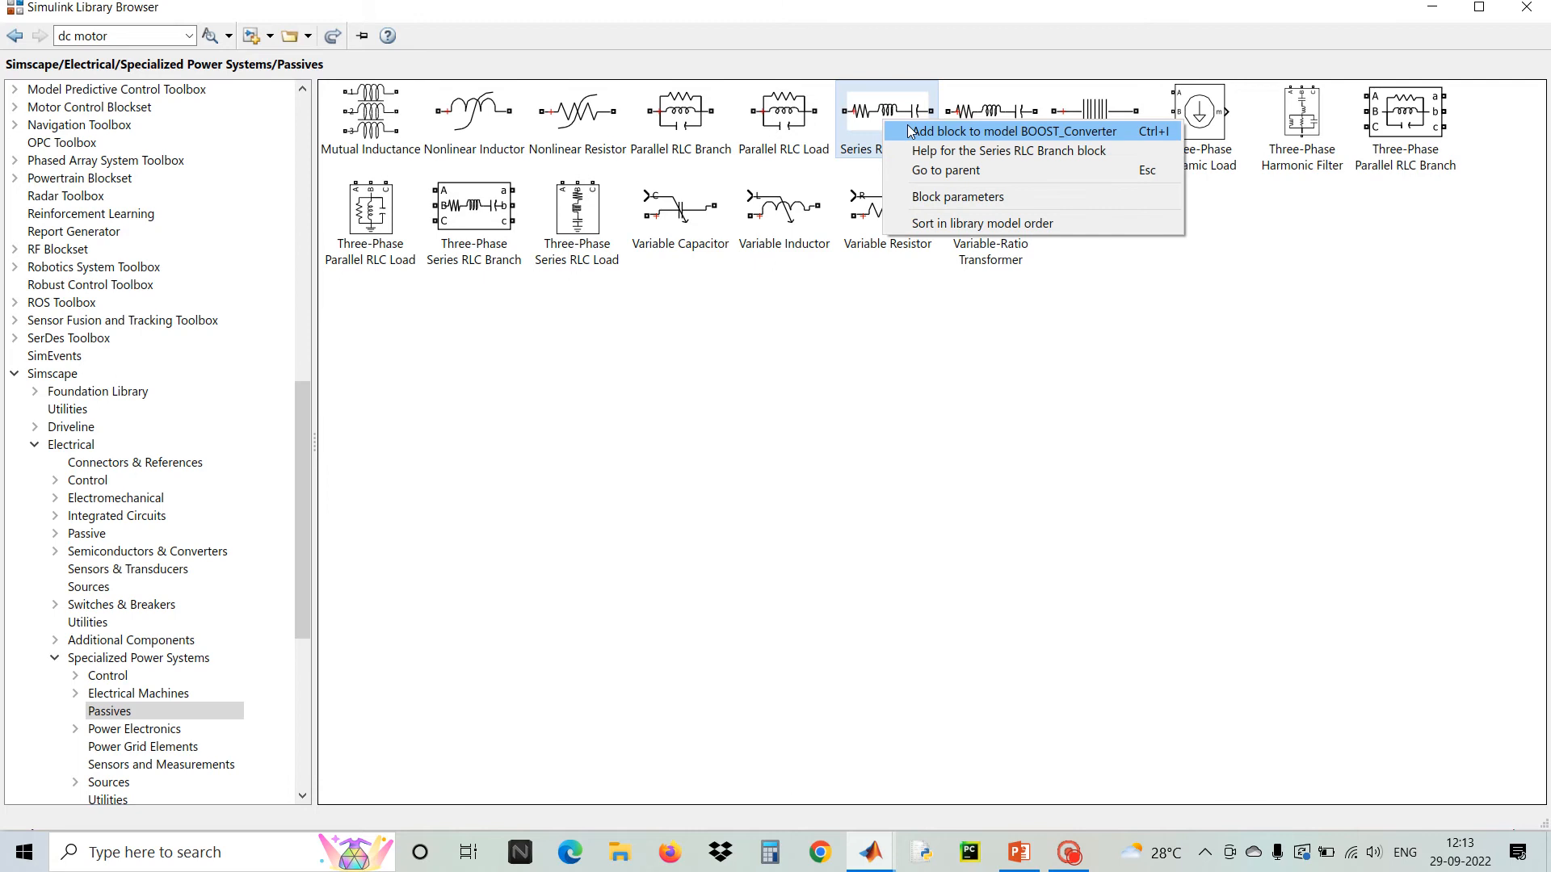
{"action": "left_click", "coordinate": [910, 130]}
{"action": "right_click", "coordinate": [886, 123]}
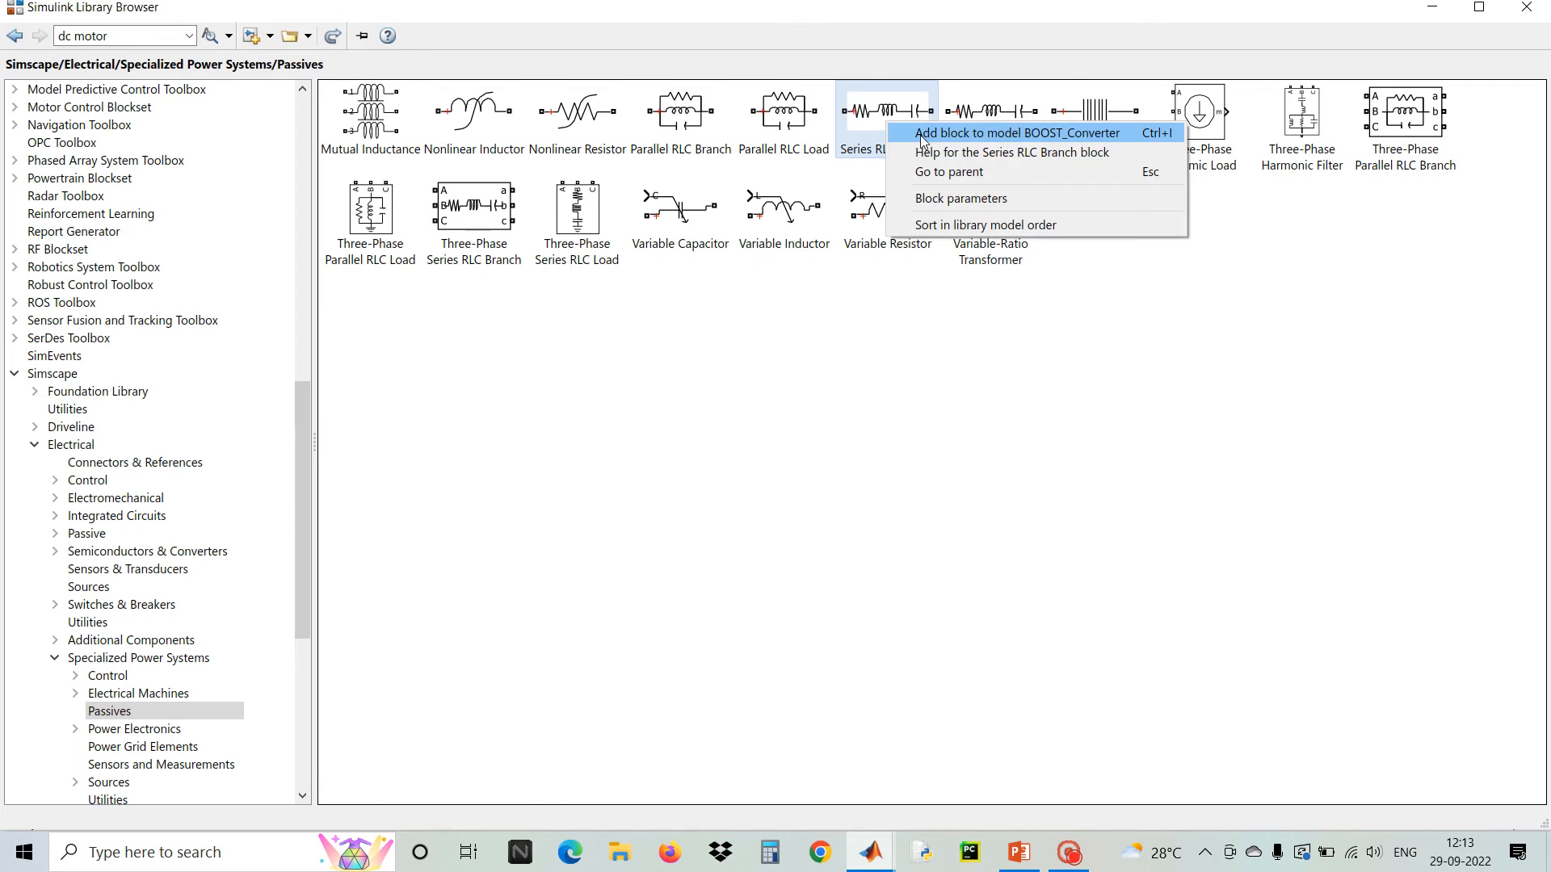
{"action": "left_click", "coordinate": [919, 132]}
{"action": "right_click", "coordinate": [893, 119]}
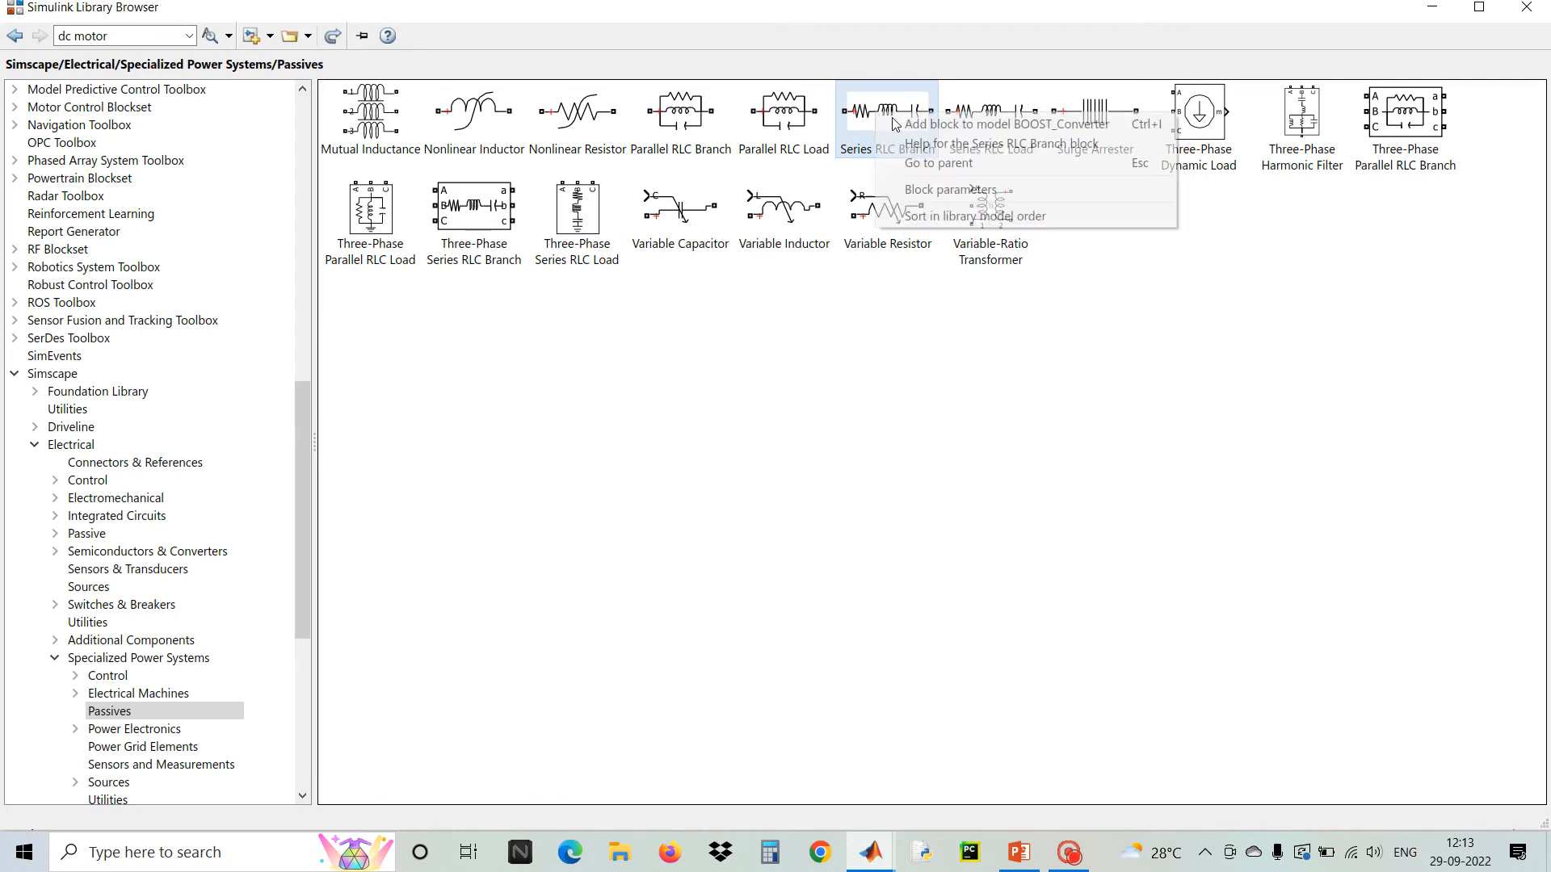
{"action": "left_click", "coordinate": [937, 125]}
{"action": "left_click", "coordinate": [1525, 8]}
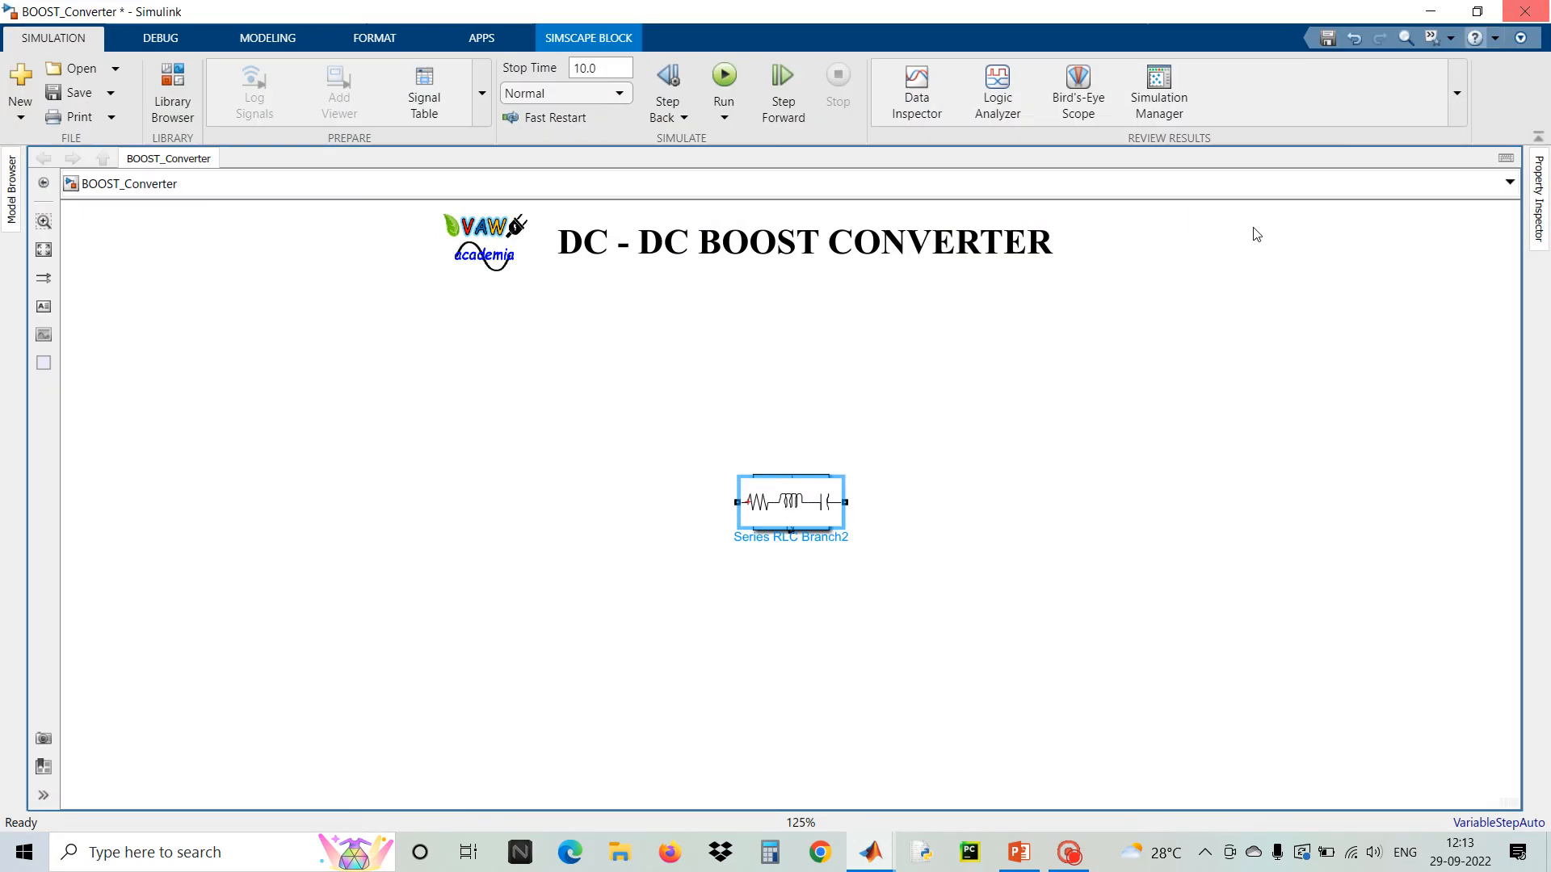
Spread the stacked Series RLC Branch, IGBT/Diode and Diode blocks apart on the right side of the canvas
{"action": "scroll", "coordinate": [801, 496], "scroll_direction": "up", "scroll_amount": 3}
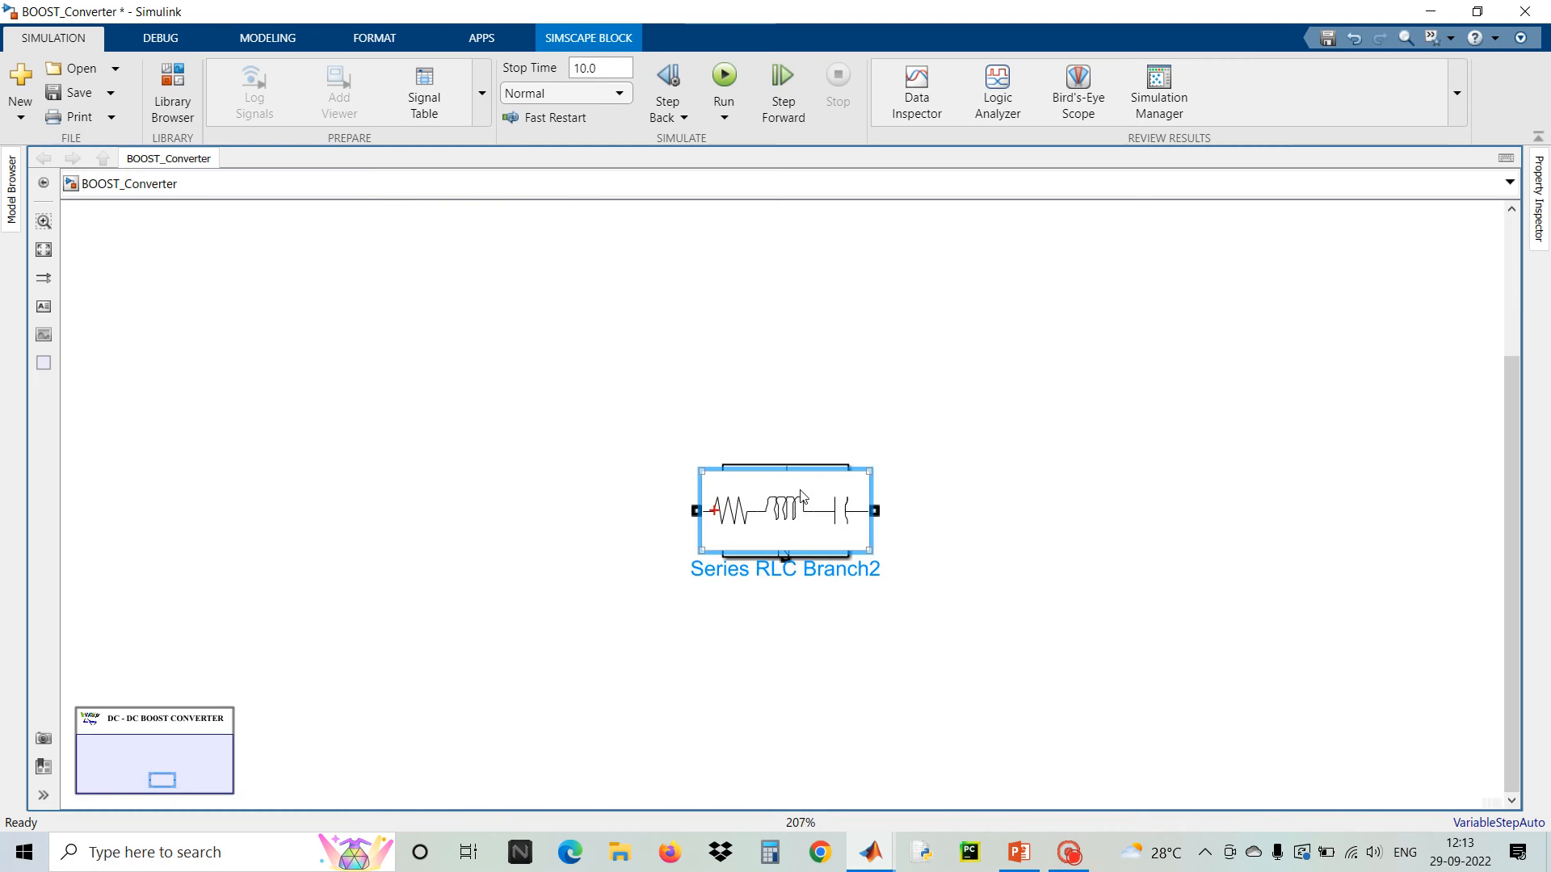
{"action": "scroll", "coordinate": [801, 496], "scroll_direction": "down", "scroll_amount": 1}
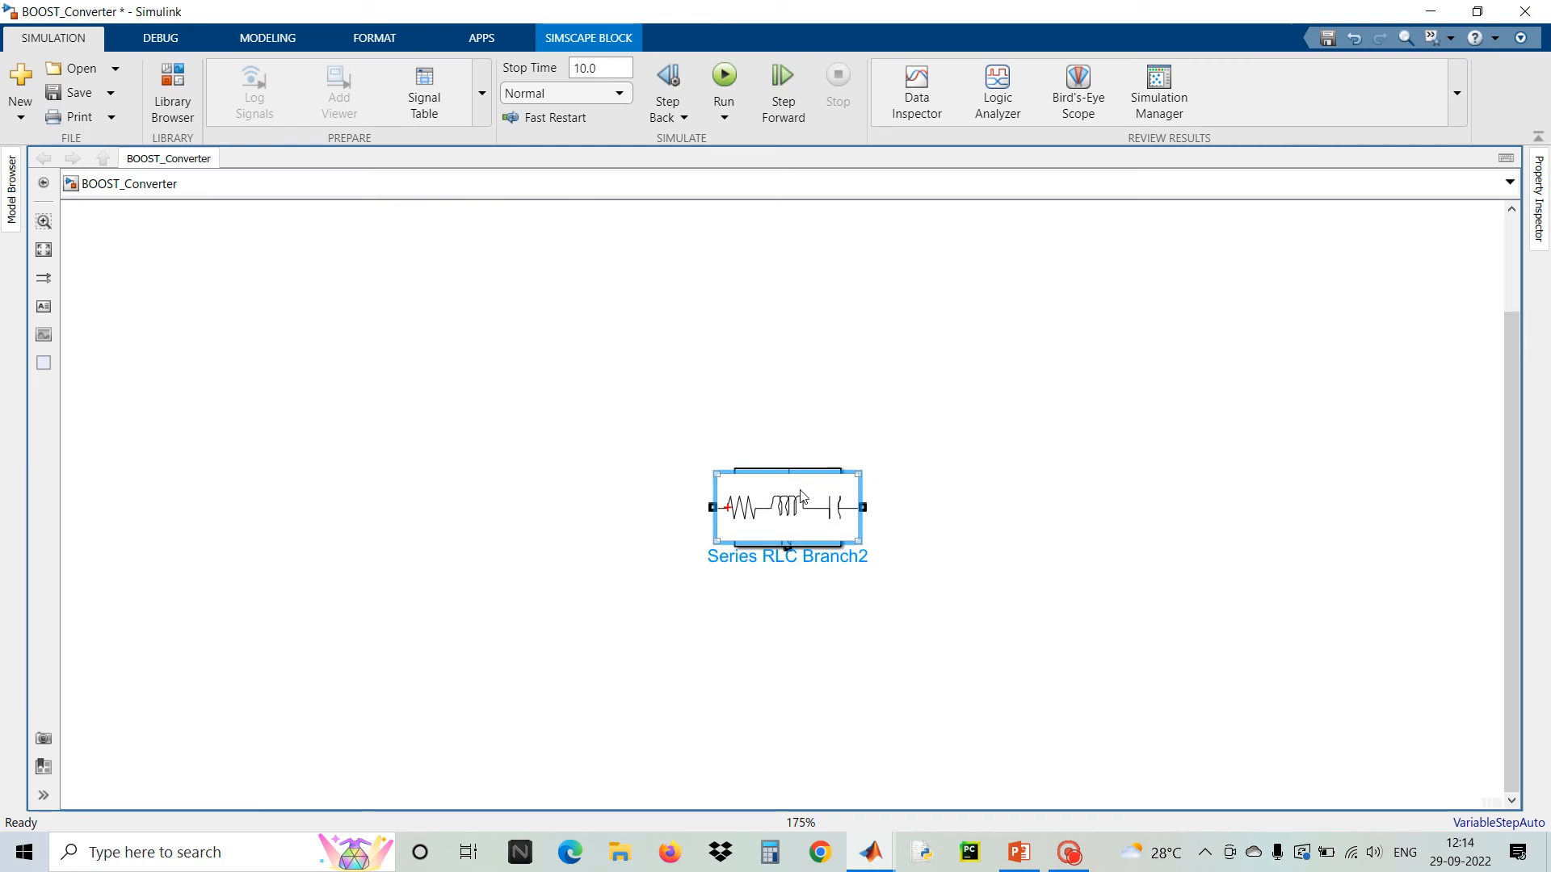
{"action": "scroll", "coordinate": [802, 496], "scroll_direction": "down", "scroll_amount": 2}
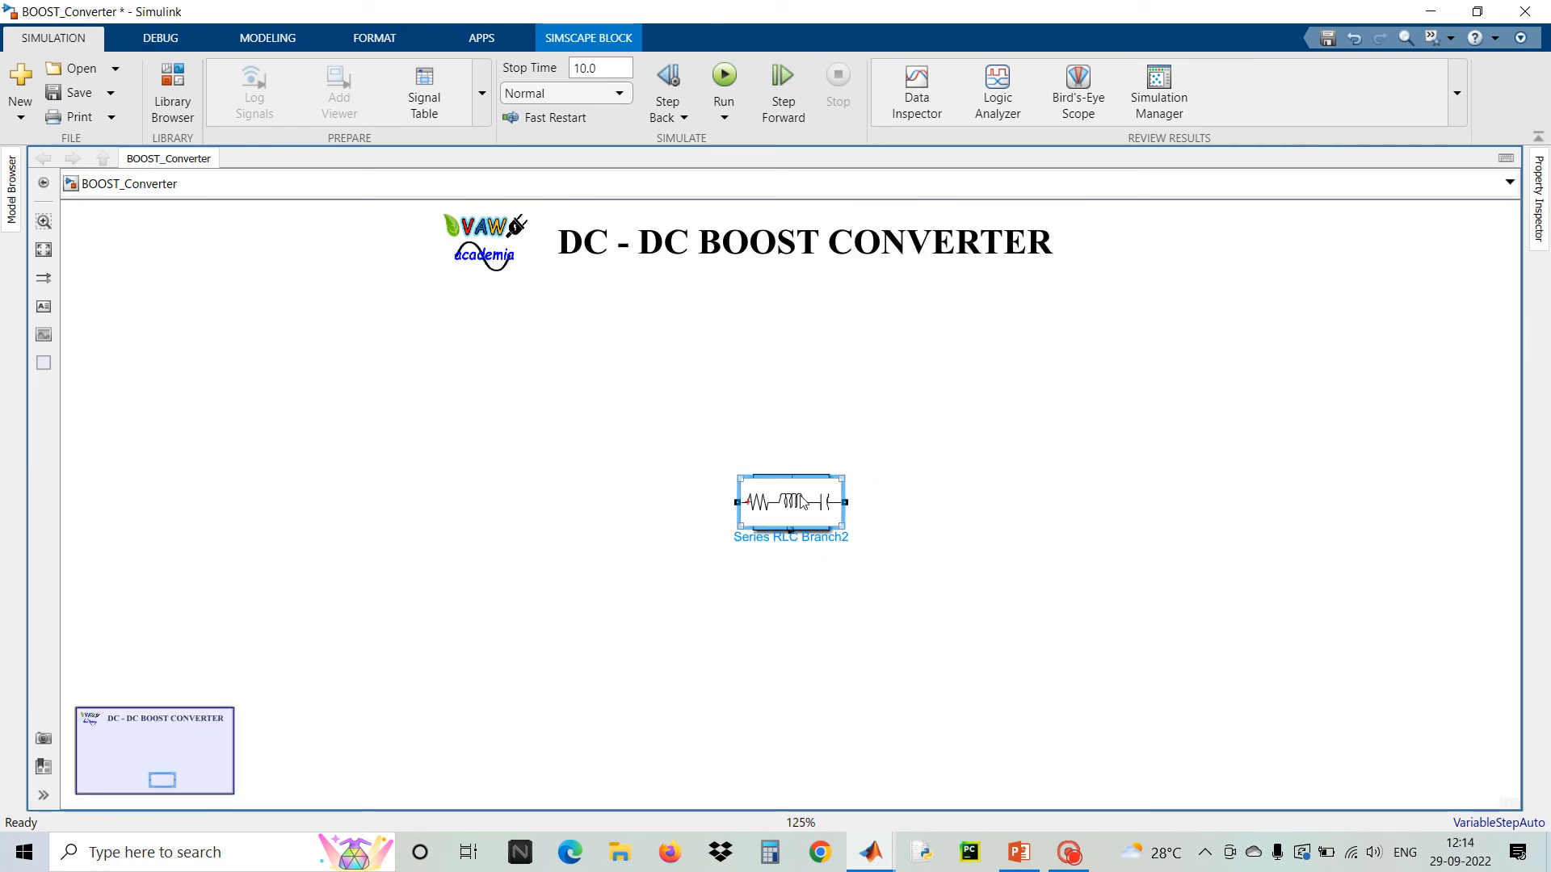
{"action": "left_click_drag", "start_coordinate": [802, 503], "coordinate": [1054, 433]}
{"action": "left_click_drag", "start_coordinate": [802, 503], "coordinate": [1098, 552]}
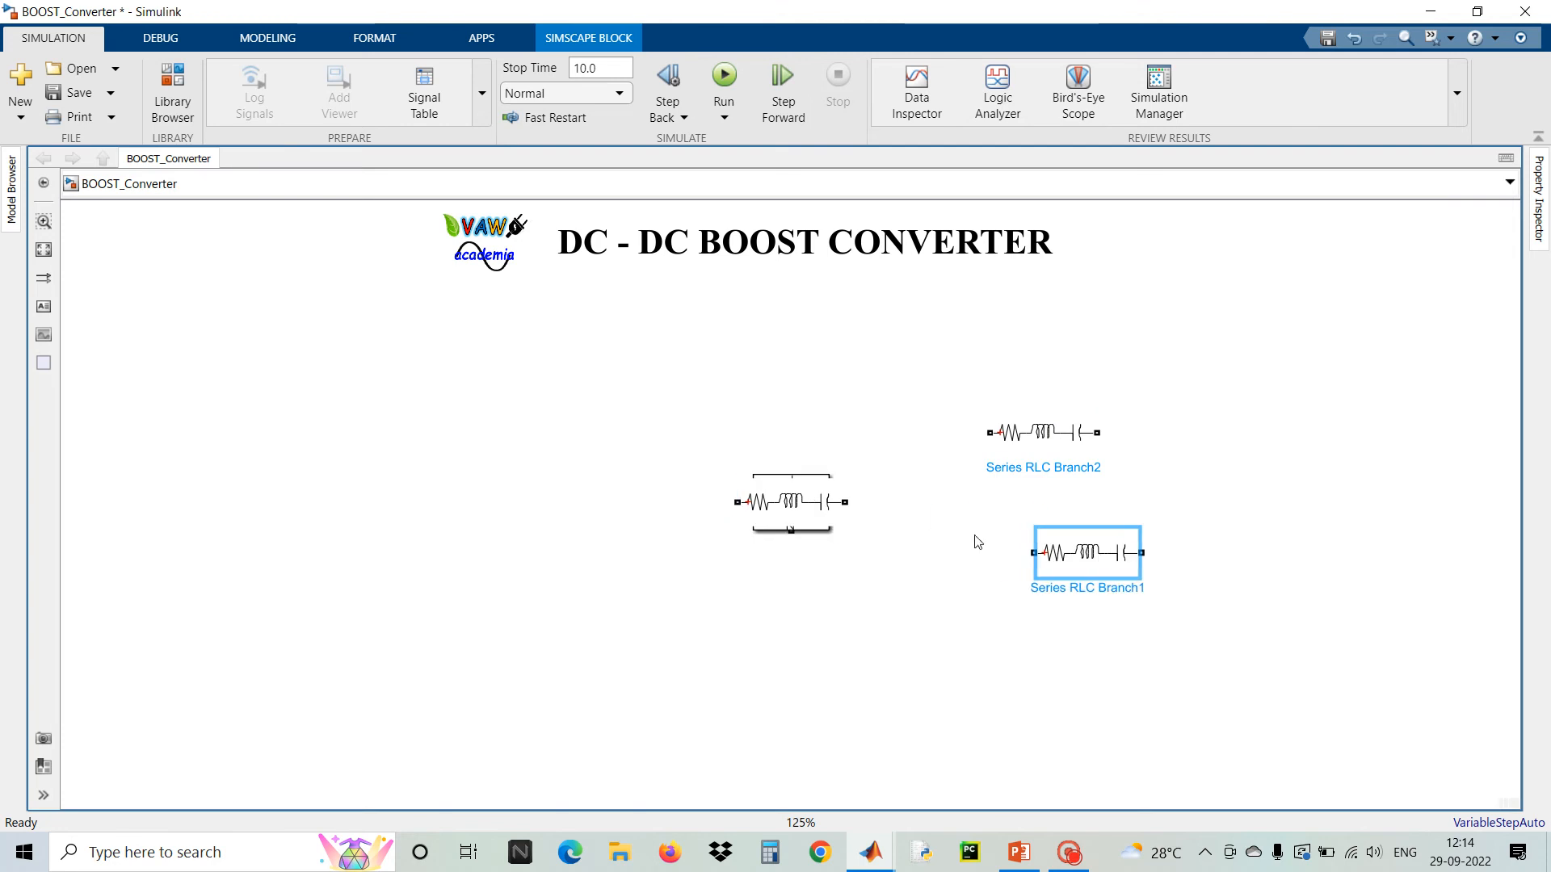
{"action": "left_click_drag", "start_coordinate": [802, 502], "coordinate": [1224, 363]}
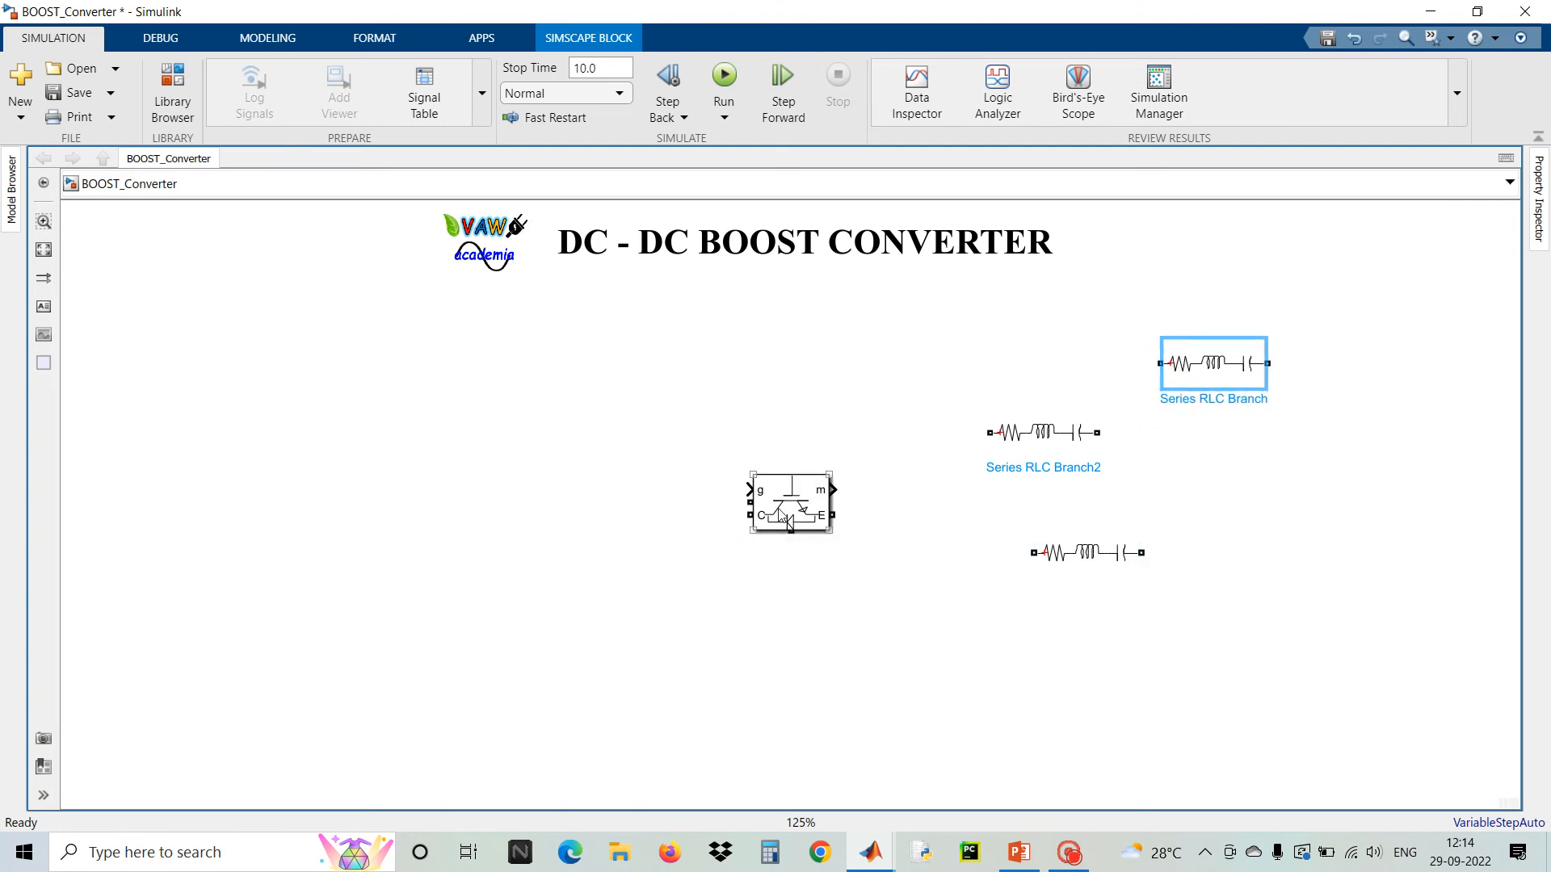
{"action": "left_click_drag", "start_coordinate": [782, 517], "coordinate": [1138, 648]}
Move the DC Voltage Source to the left side of the canvas and deselect it
{"action": "left_click_drag", "start_coordinate": [790, 517], "coordinate": [349, 580]}
{"action": "mouse_move", "coordinate": [325, 462]}
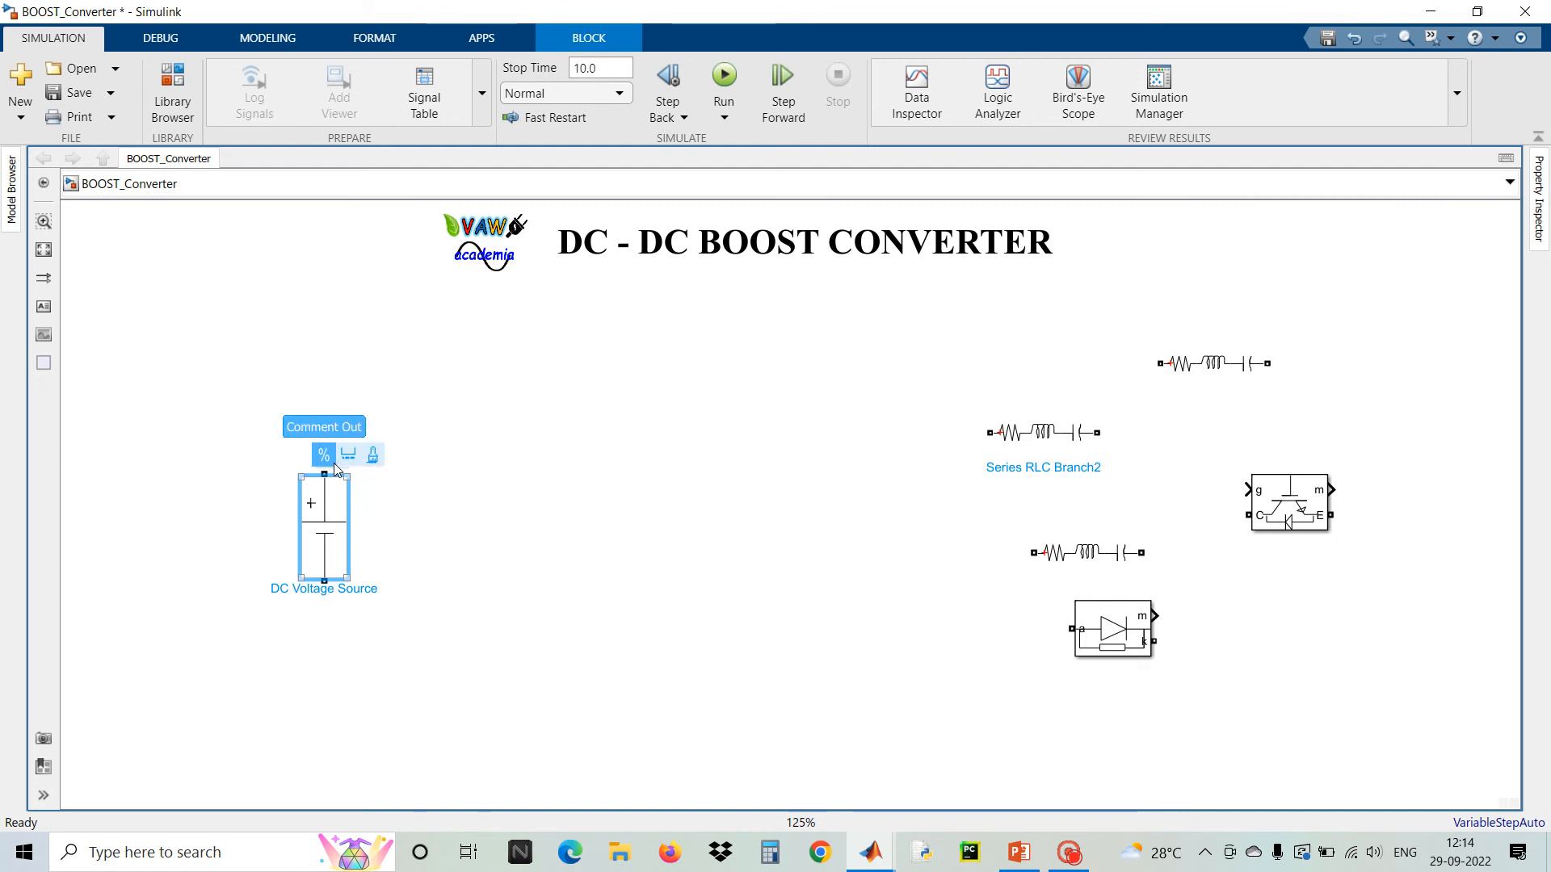
{"action": "left_click_drag", "start_coordinate": [326, 559], "coordinate": [300, 530]}
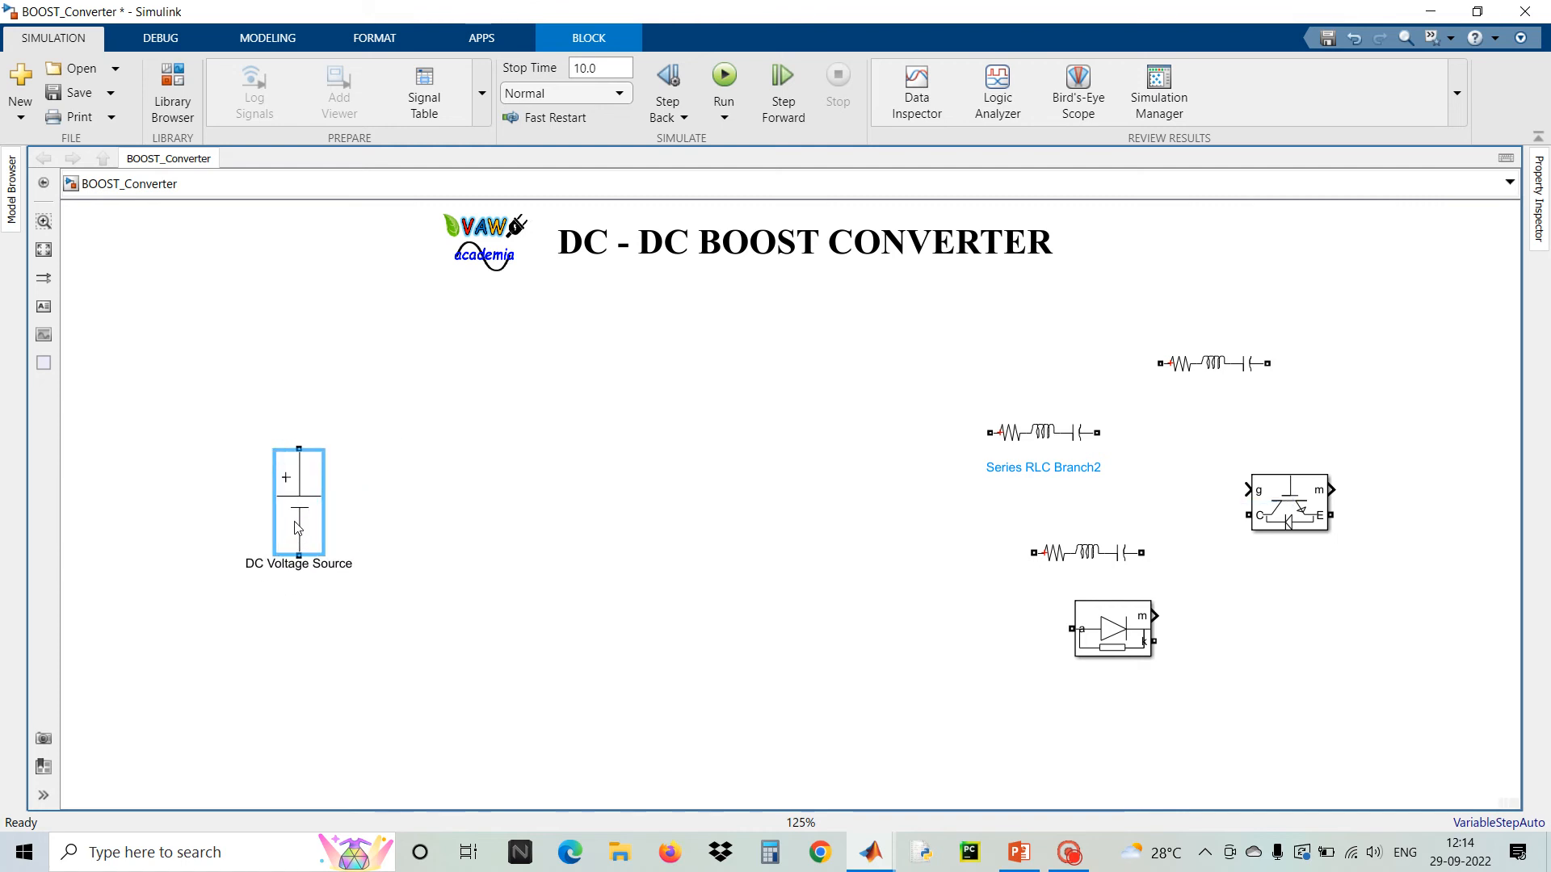
{"action": "left_click", "coordinate": [485, 492]}
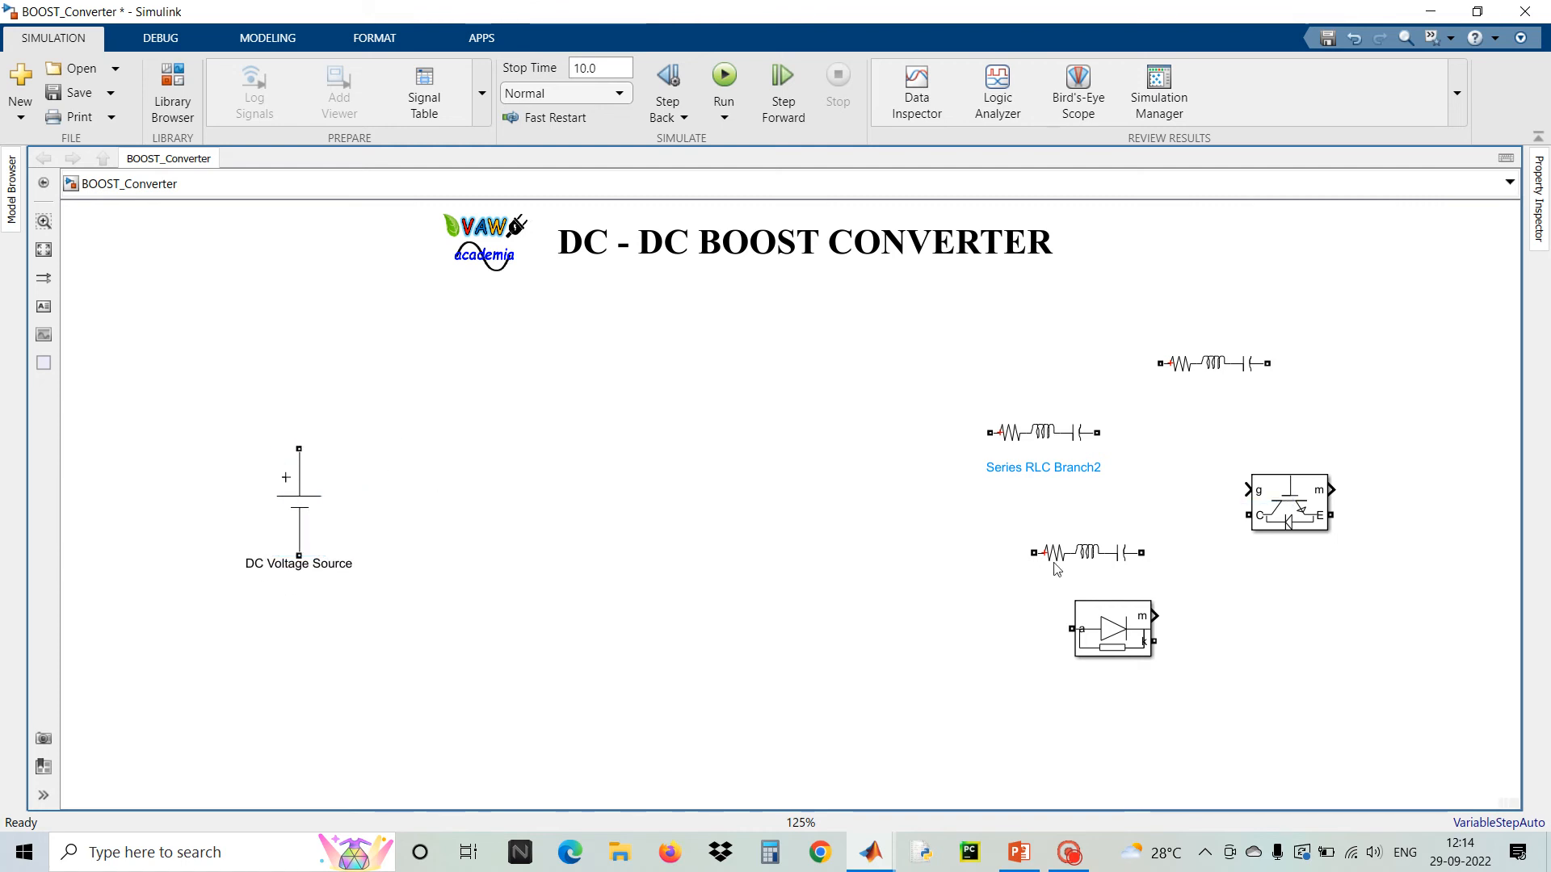
Move one Series RLC Branch to the upper center and set its branch type to L
{"action": "left_click_drag", "start_coordinate": [1229, 365], "coordinate": [714, 420]}
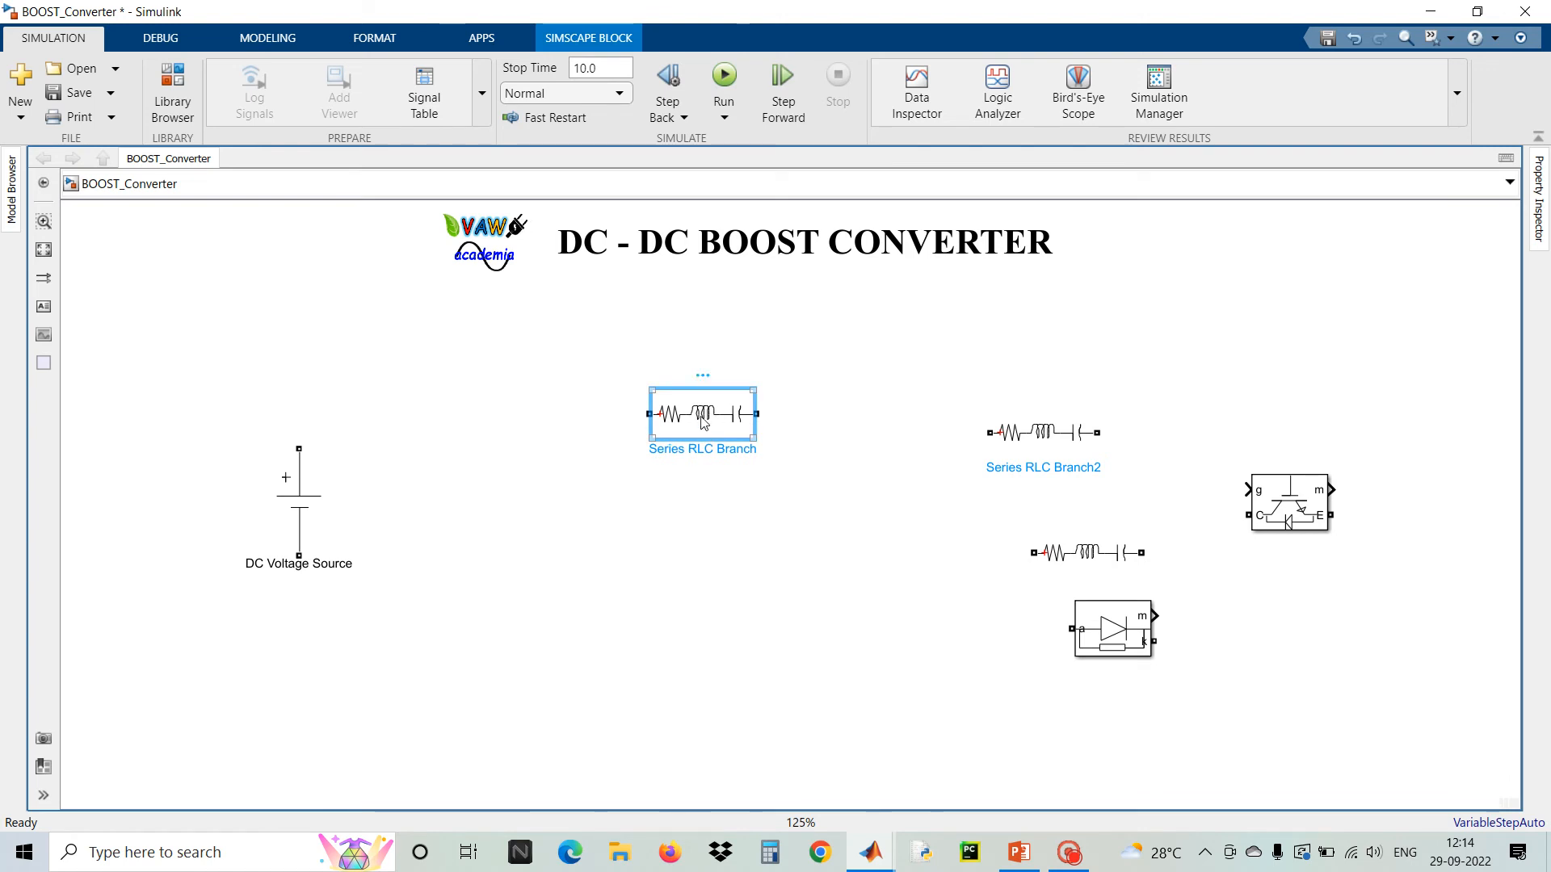
{"action": "double_click", "coordinate": [703, 415]}
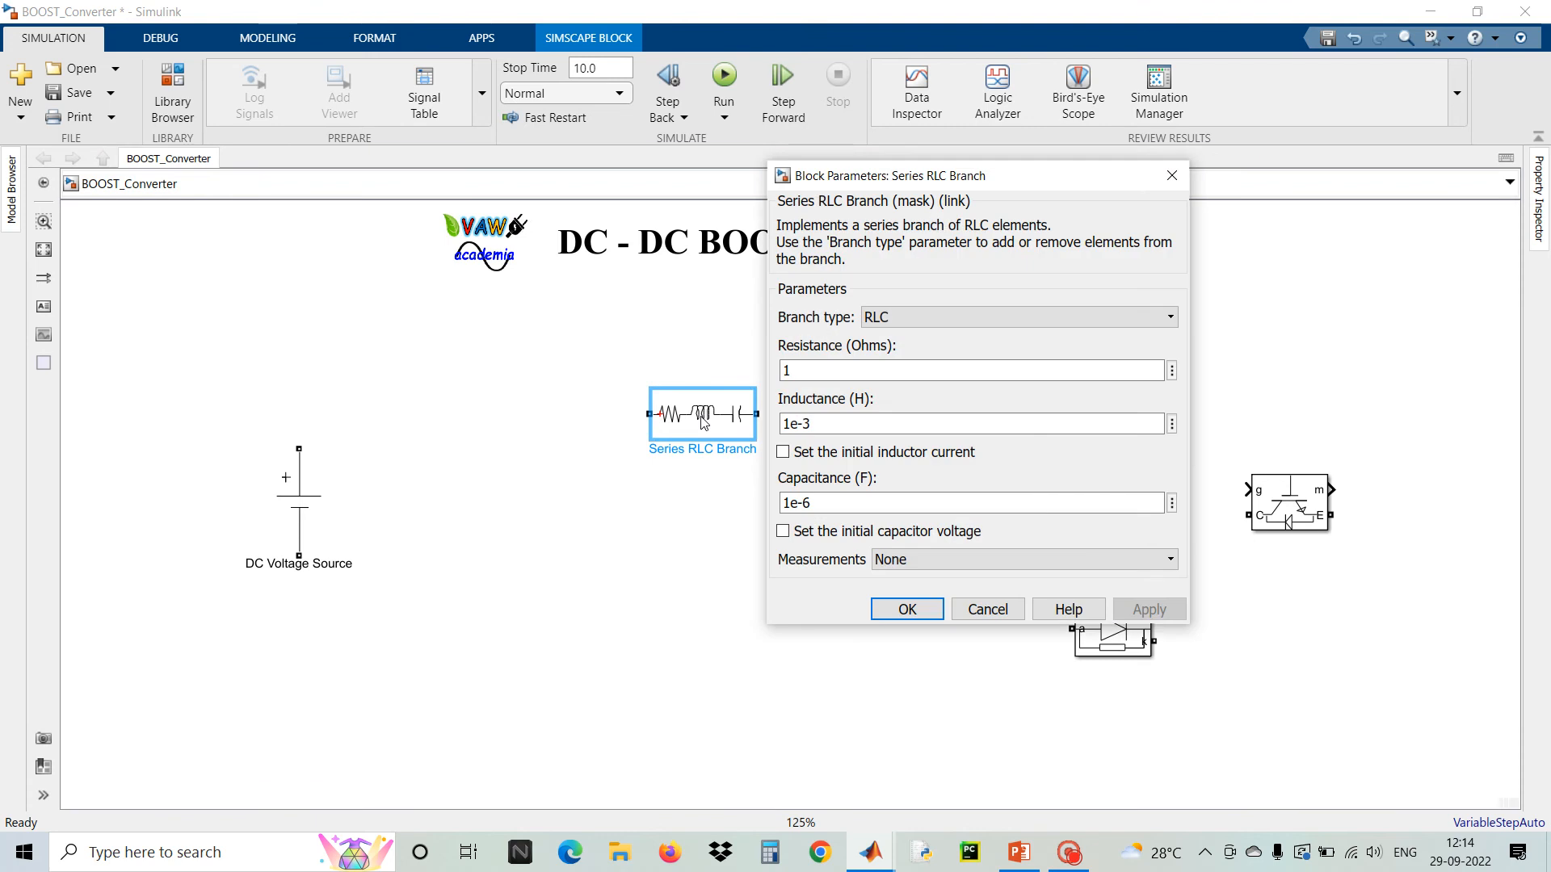
{"action": "left_click", "coordinate": [957, 318]}
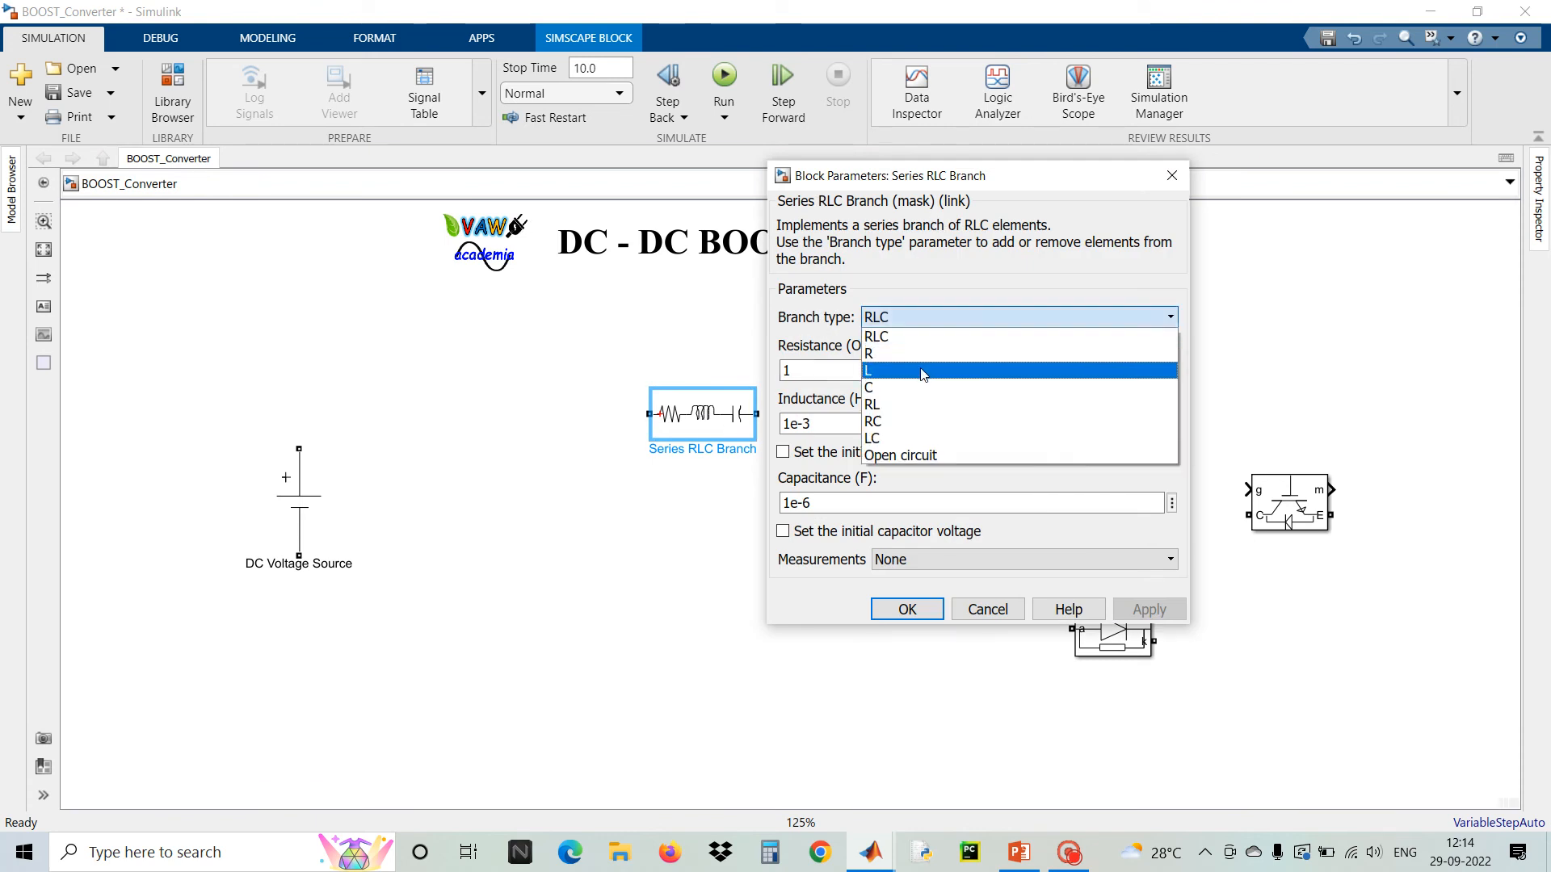
{"action": "left_click", "coordinate": [921, 372]}
{"action": "left_click", "coordinate": [1143, 475]}
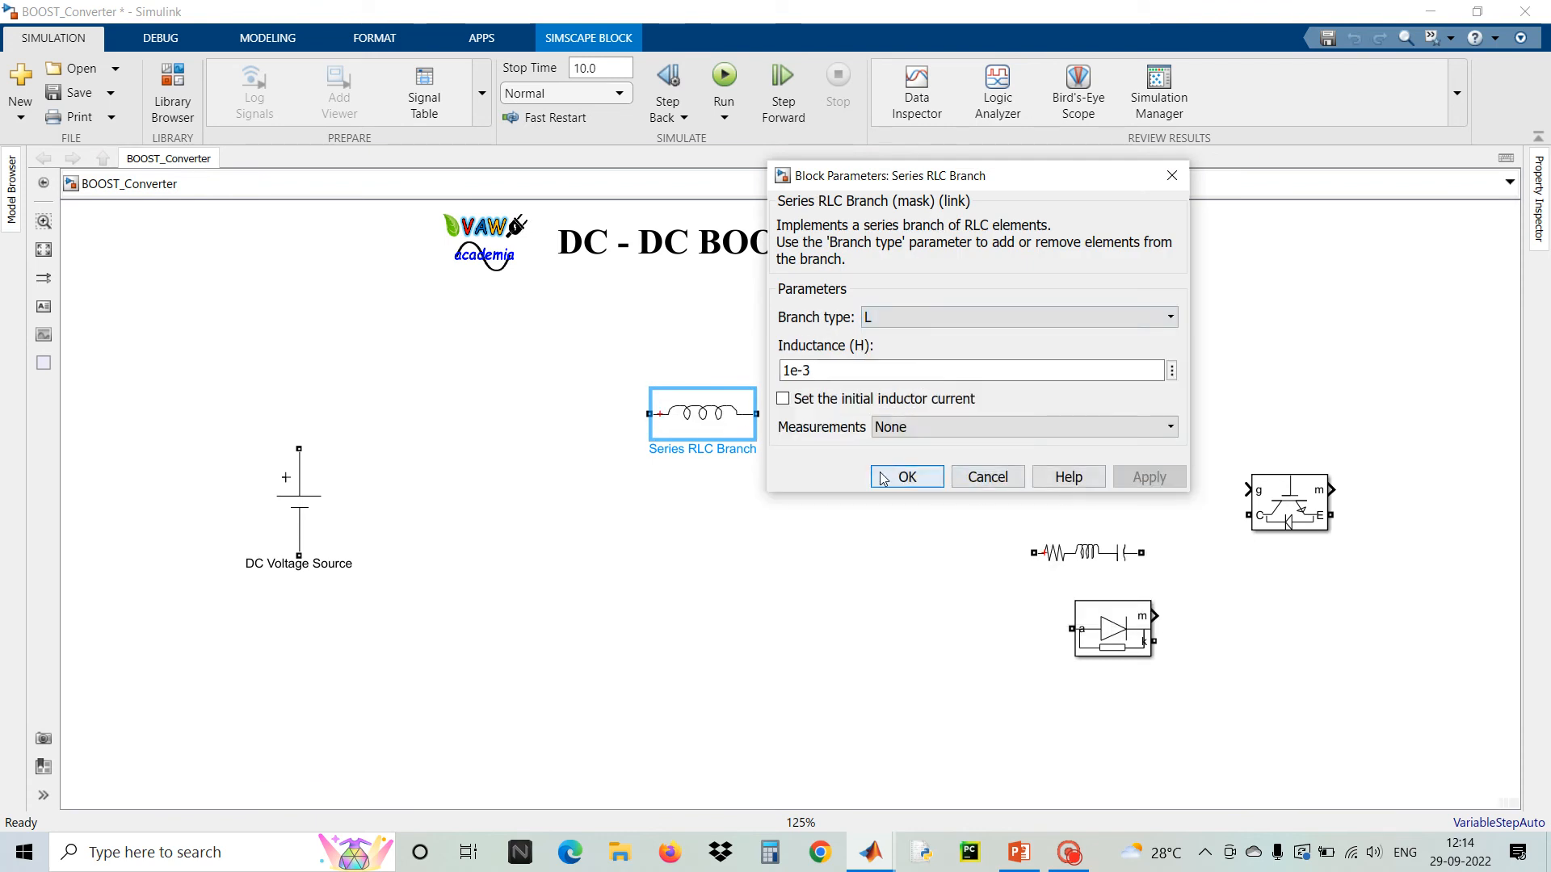
{"action": "left_click", "coordinate": [887, 476]}
Set Series RLC Branch2's branch type to C and move it to the center below the inductor
{"action": "left_click", "coordinate": [1034, 438]}
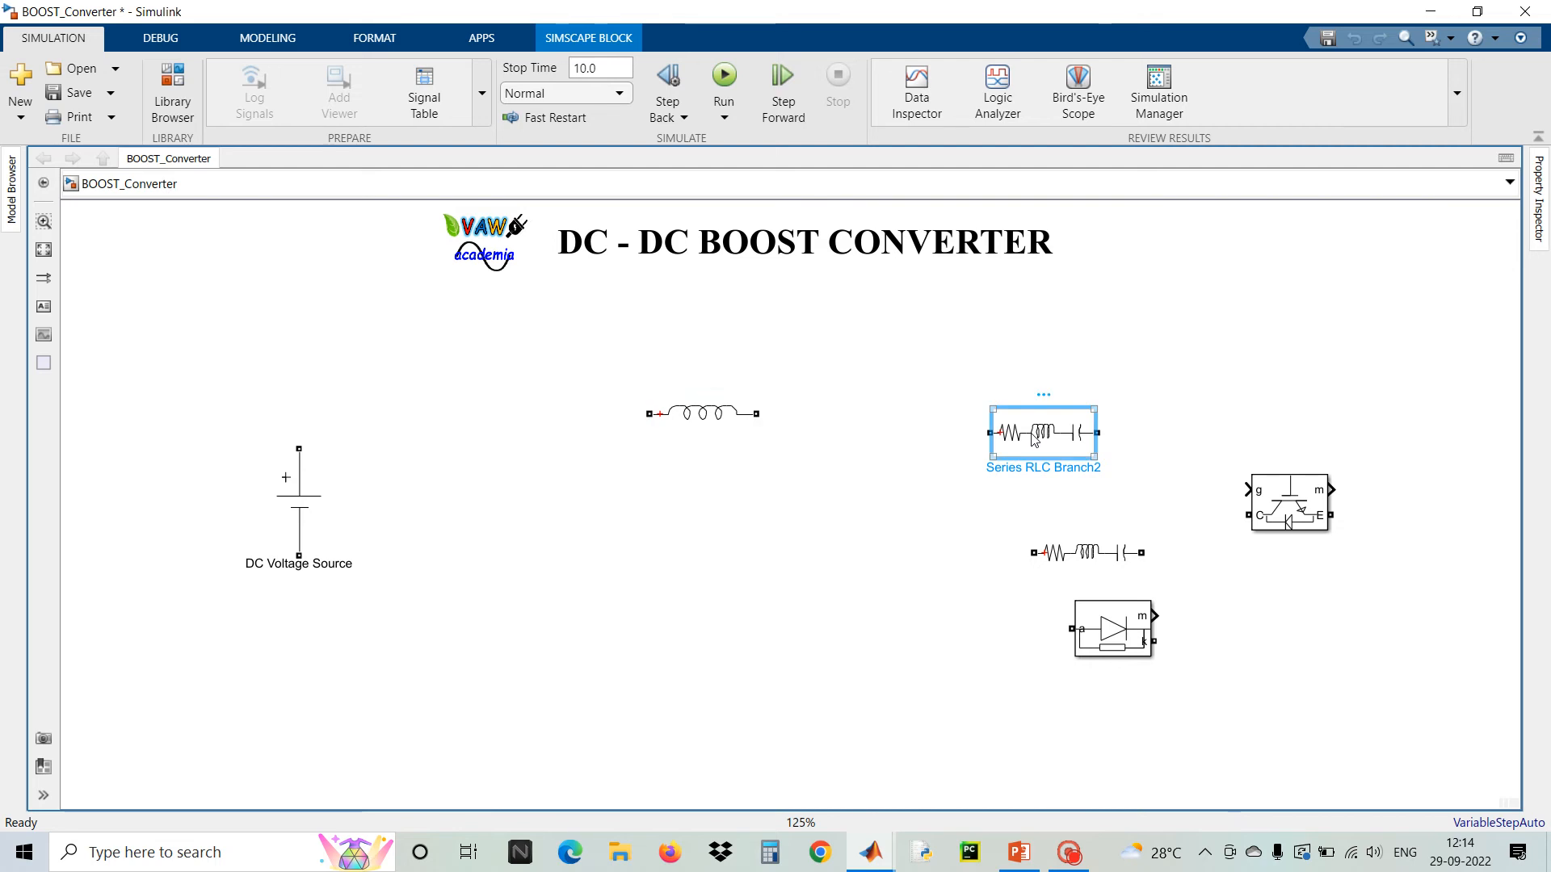
{"action": "double_click", "coordinate": [1034, 439]}
{"action": "left_click", "coordinate": [1219, 335]}
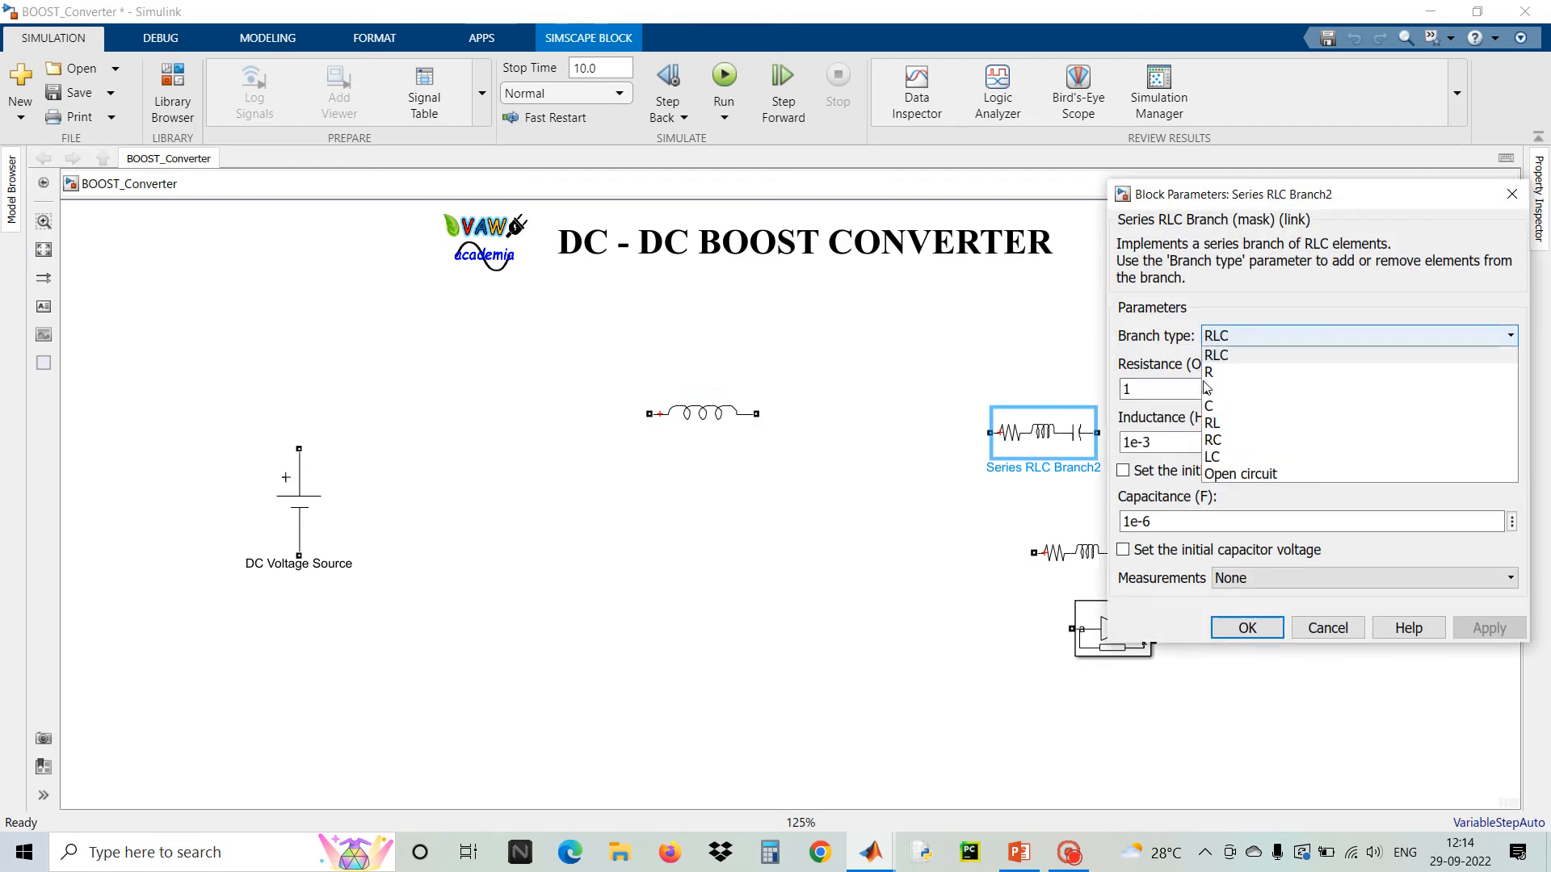
{"action": "left_click", "coordinate": [1208, 406]}
{"action": "left_click", "coordinate": [1245, 492]}
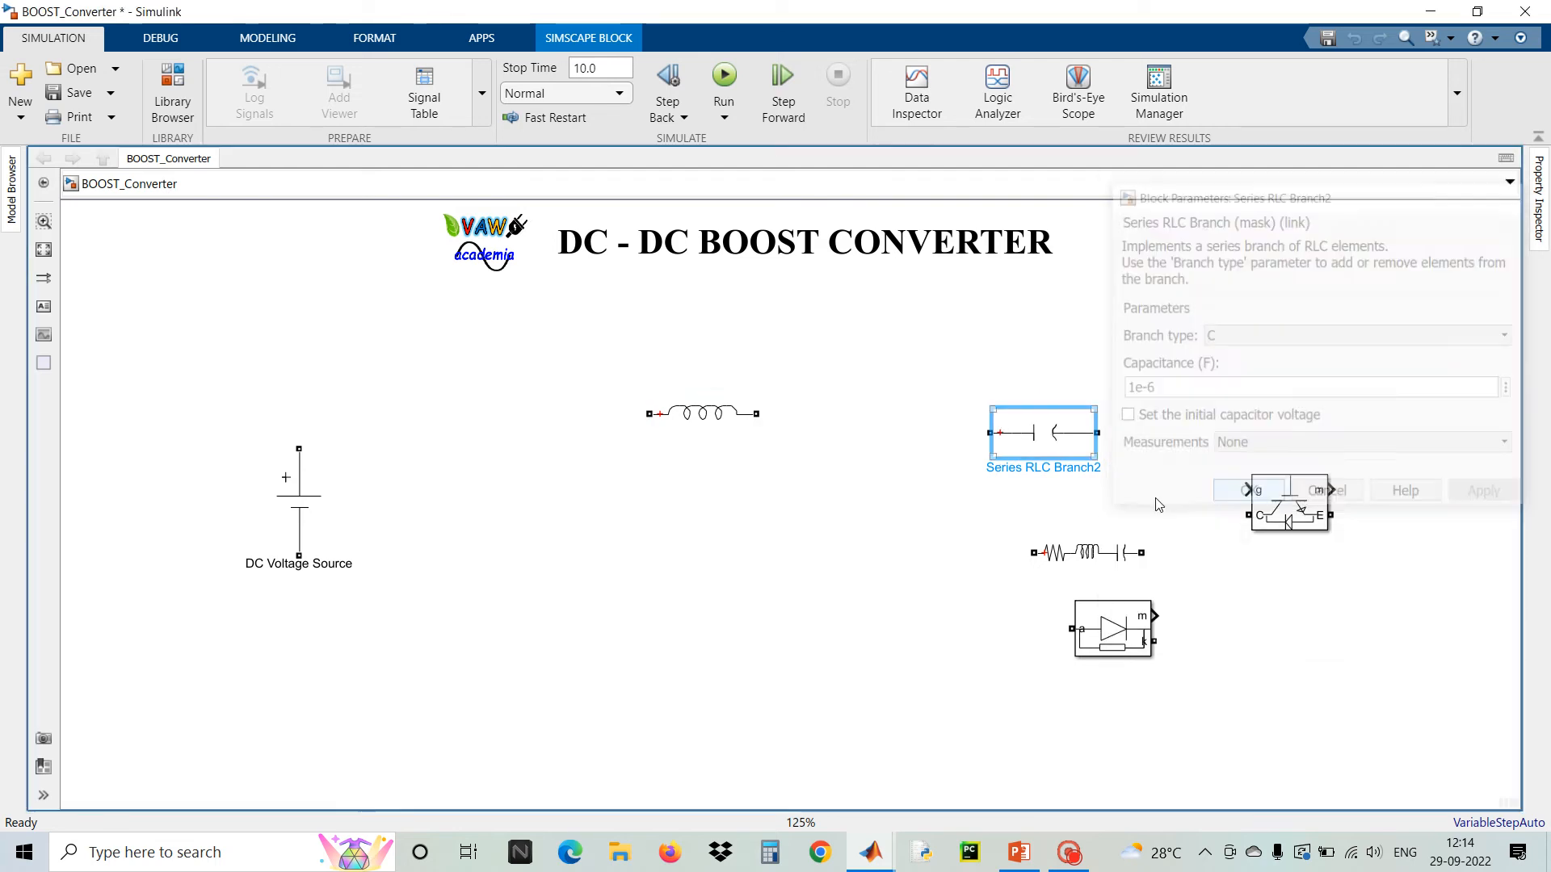
{"action": "left_click_drag", "start_coordinate": [1037, 445], "coordinate": [855, 501]}
Move Series RLC Branch1 to the upper right of the canvas and set its branch type to R
{"action": "left_click_drag", "start_coordinate": [1058, 542], "coordinate": [943, 358]}
{"action": "double_click", "coordinate": [945, 362]}
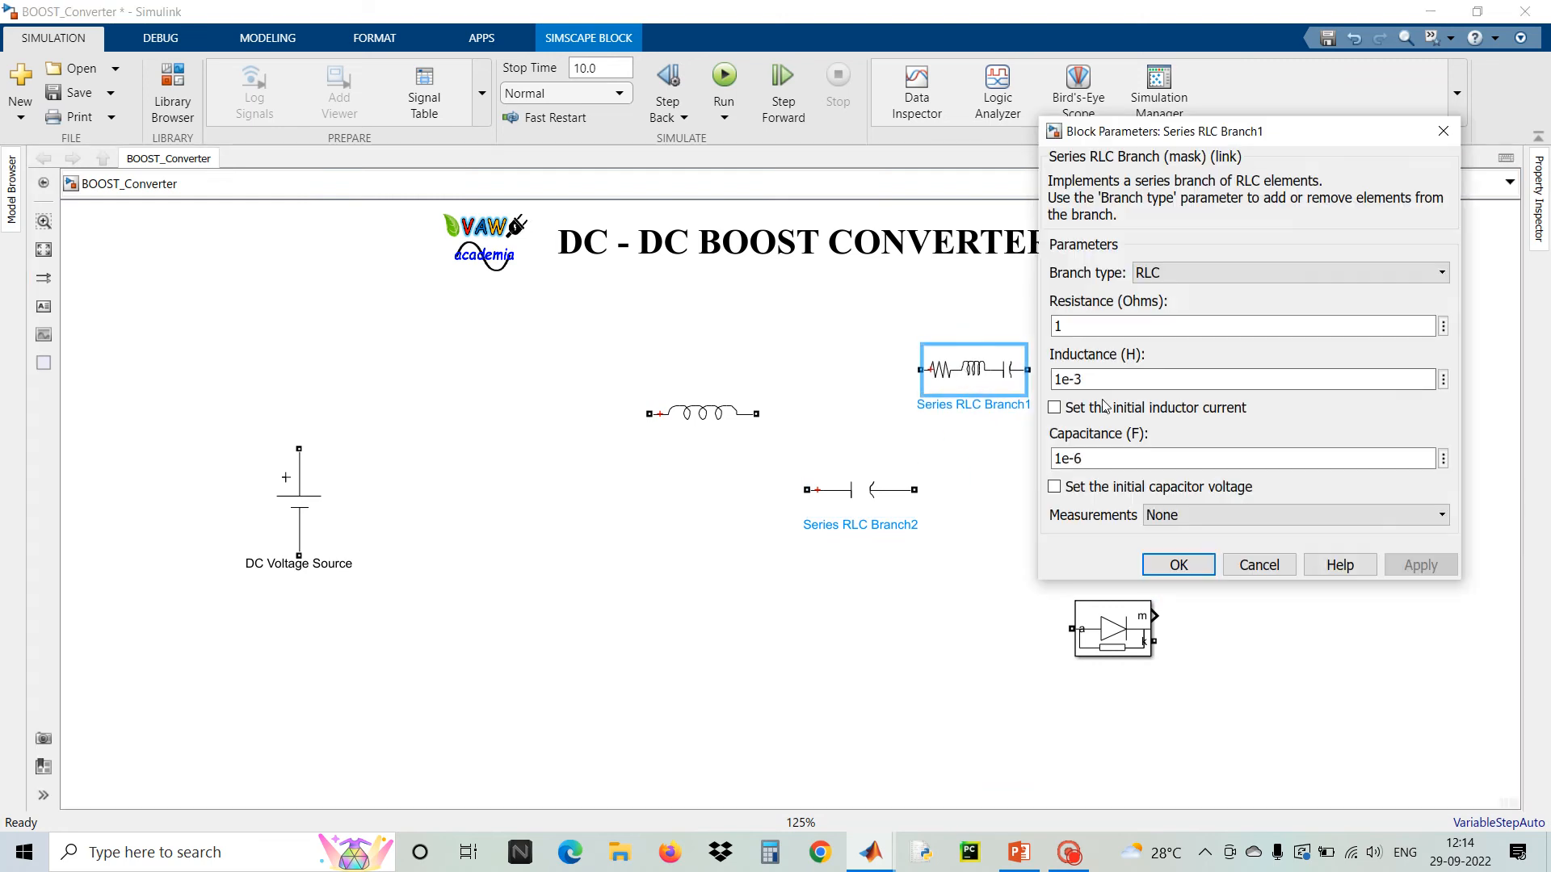
{"action": "left_click", "coordinate": [1159, 273]}
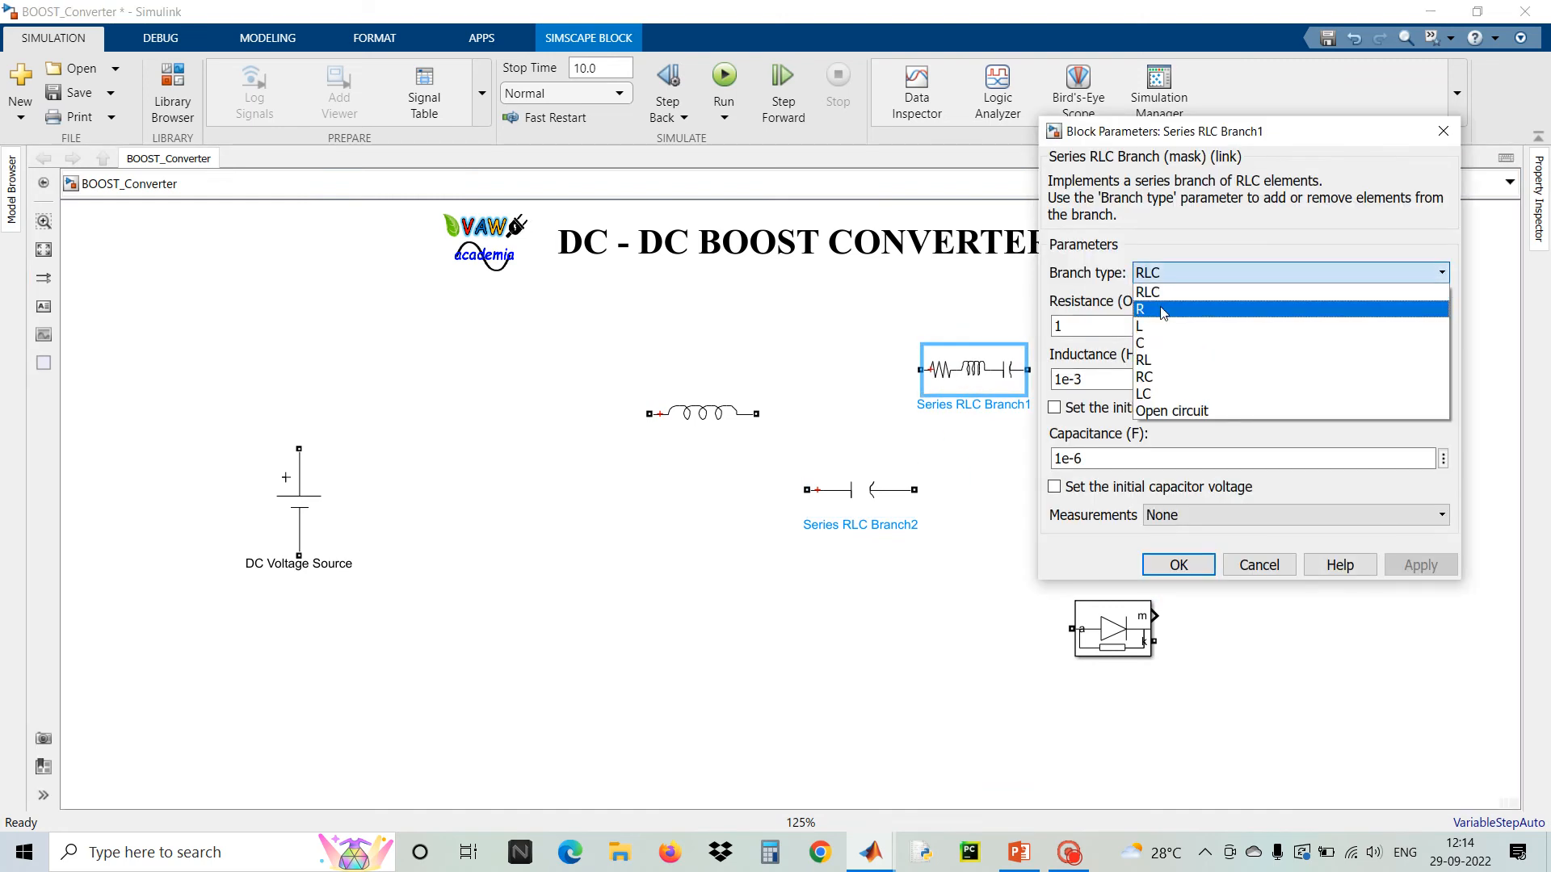
{"action": "left_click", "coordinate": [1162, 310]}
{"action": "left_click", "coordinate": [1178, 404]}
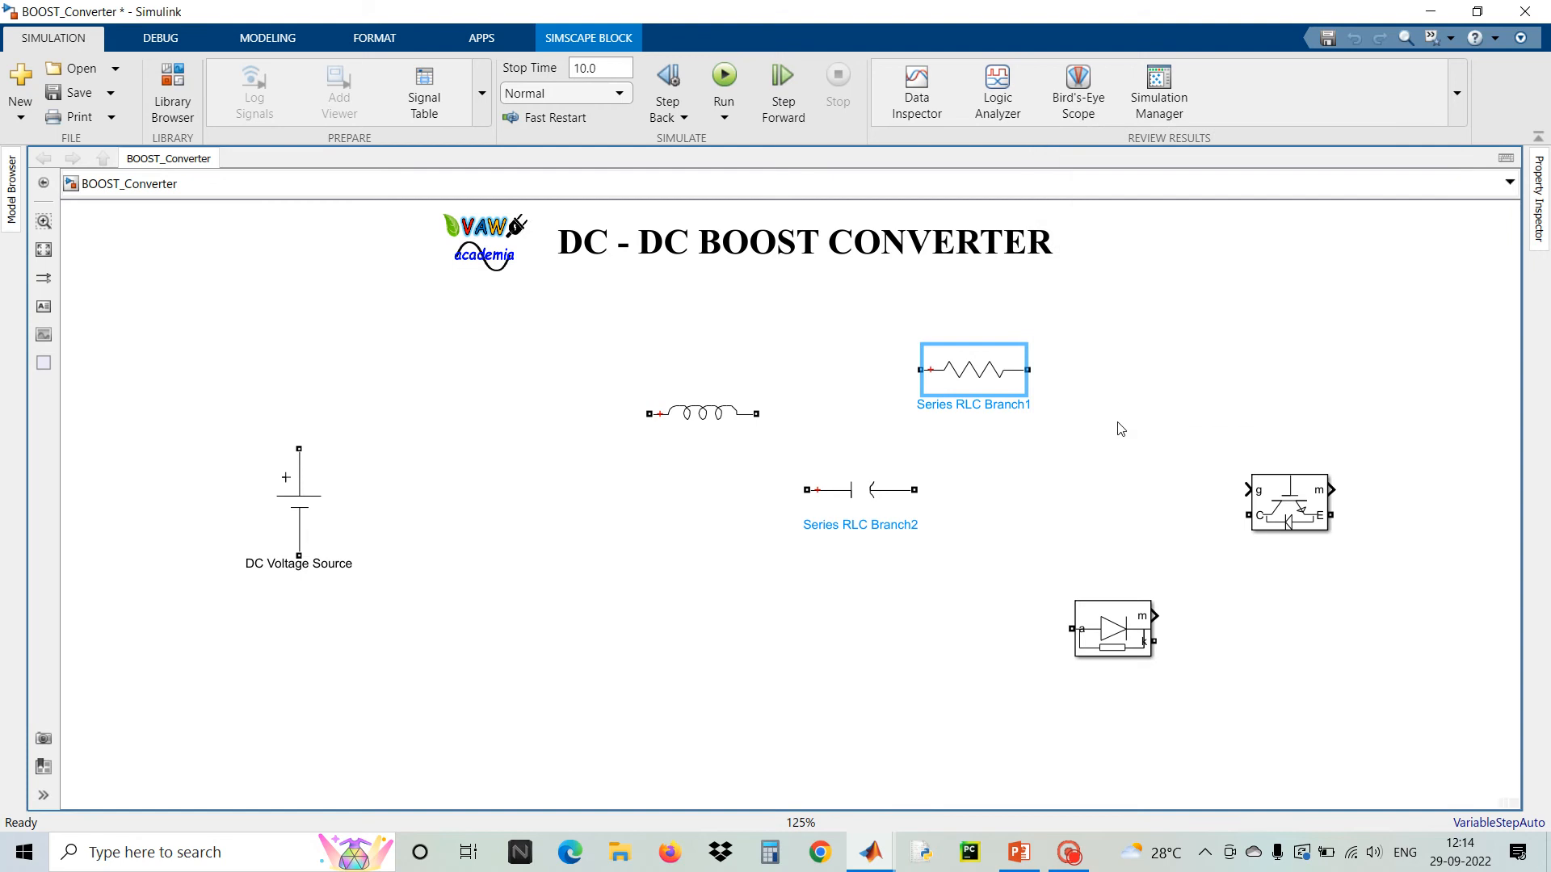
Move the IGBT/Diode block to the center of the canvas, left of the capacitor
{"action": "left_click_drag", "start_coordinate": [1306, 518], "coordinate": [631, 612]}
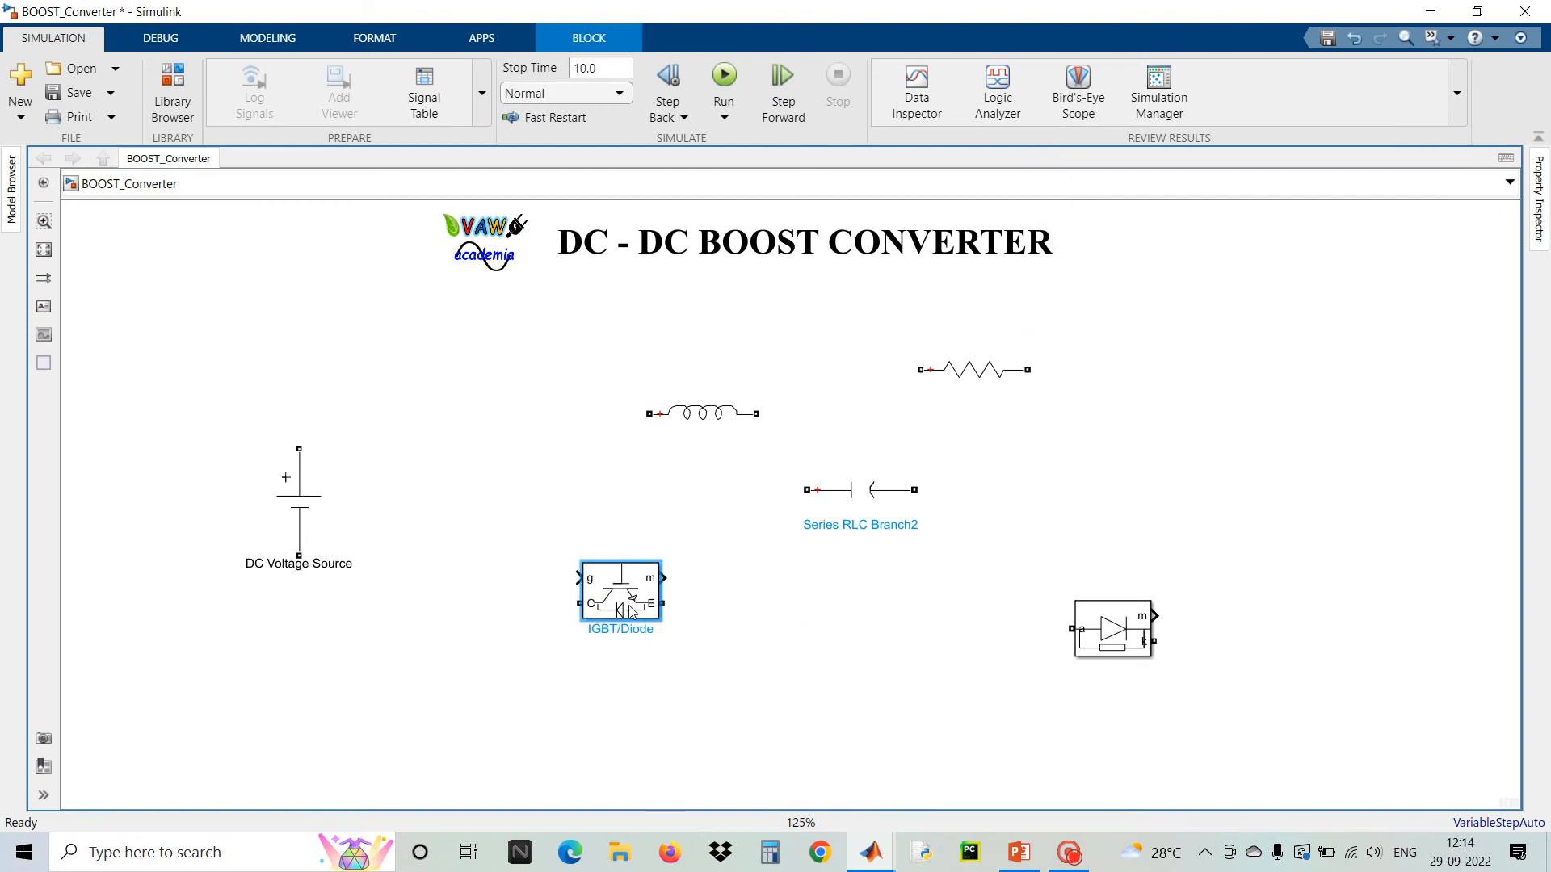
{"action": "mouse_move", "coordinate": [620, 547]}
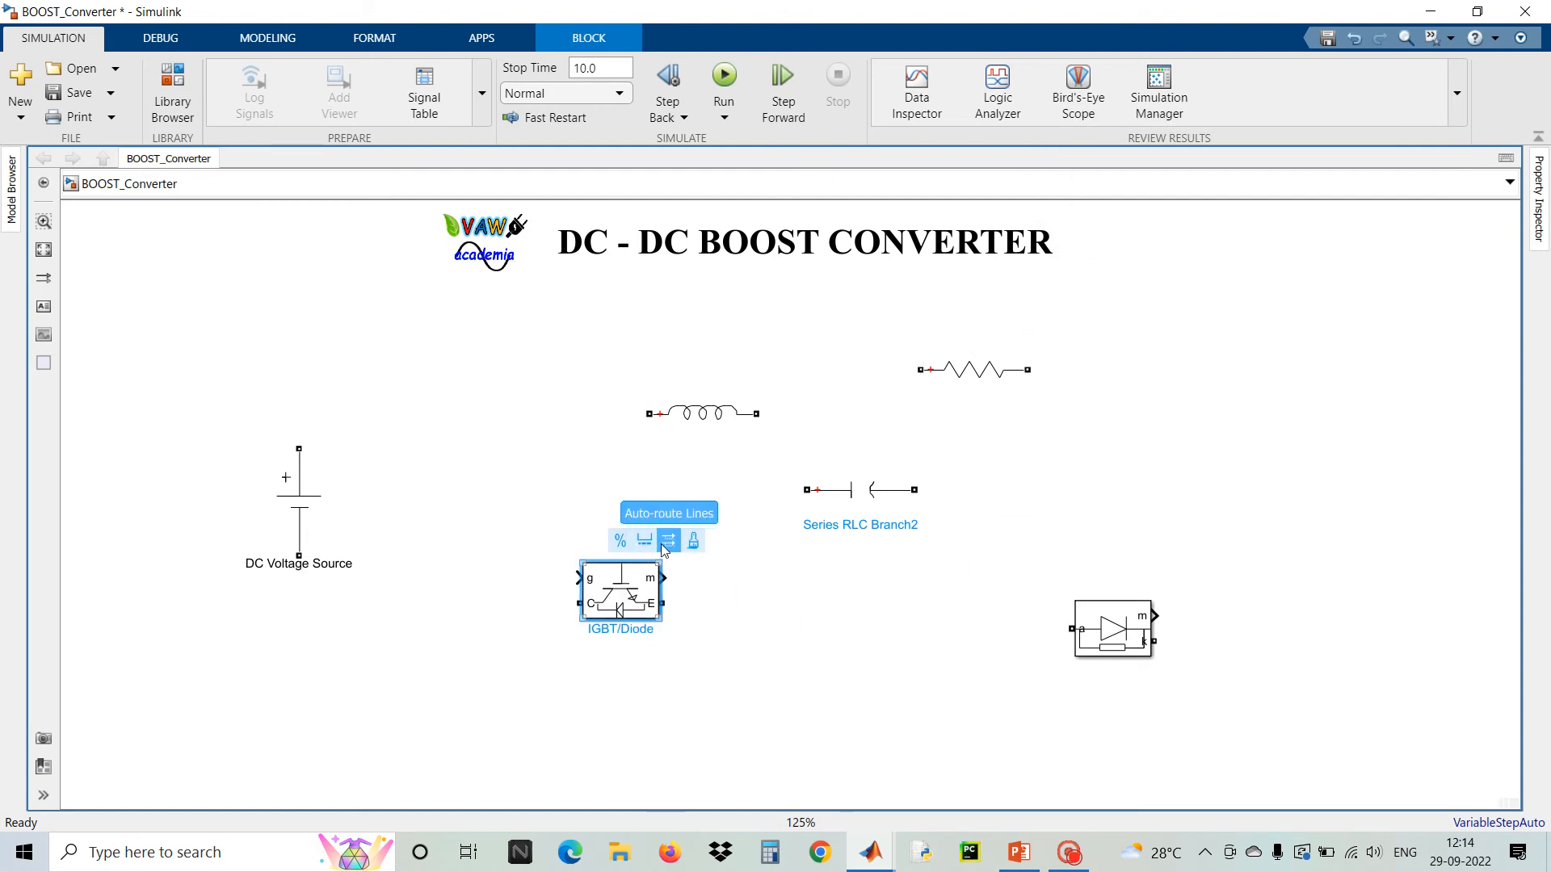
{"action": "left_click_drag", "start_coordinate": [651, 606], "coordinate": [644, 505]}
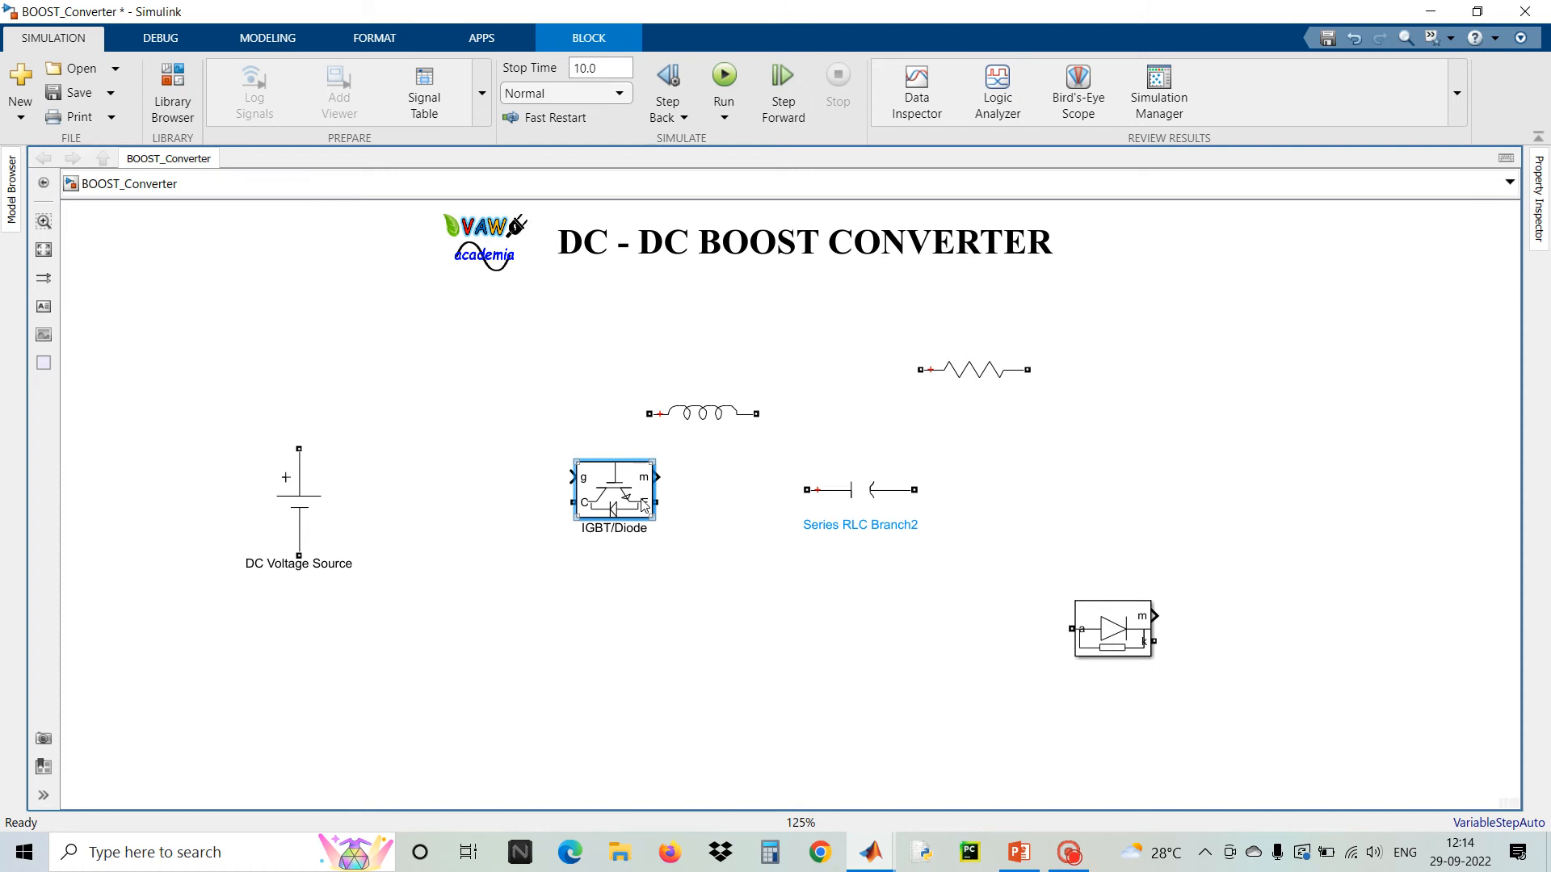
{"action": "scroll", "coordinate": [626, 495], "scroll_direction": "up", "scroll_amount": 3}
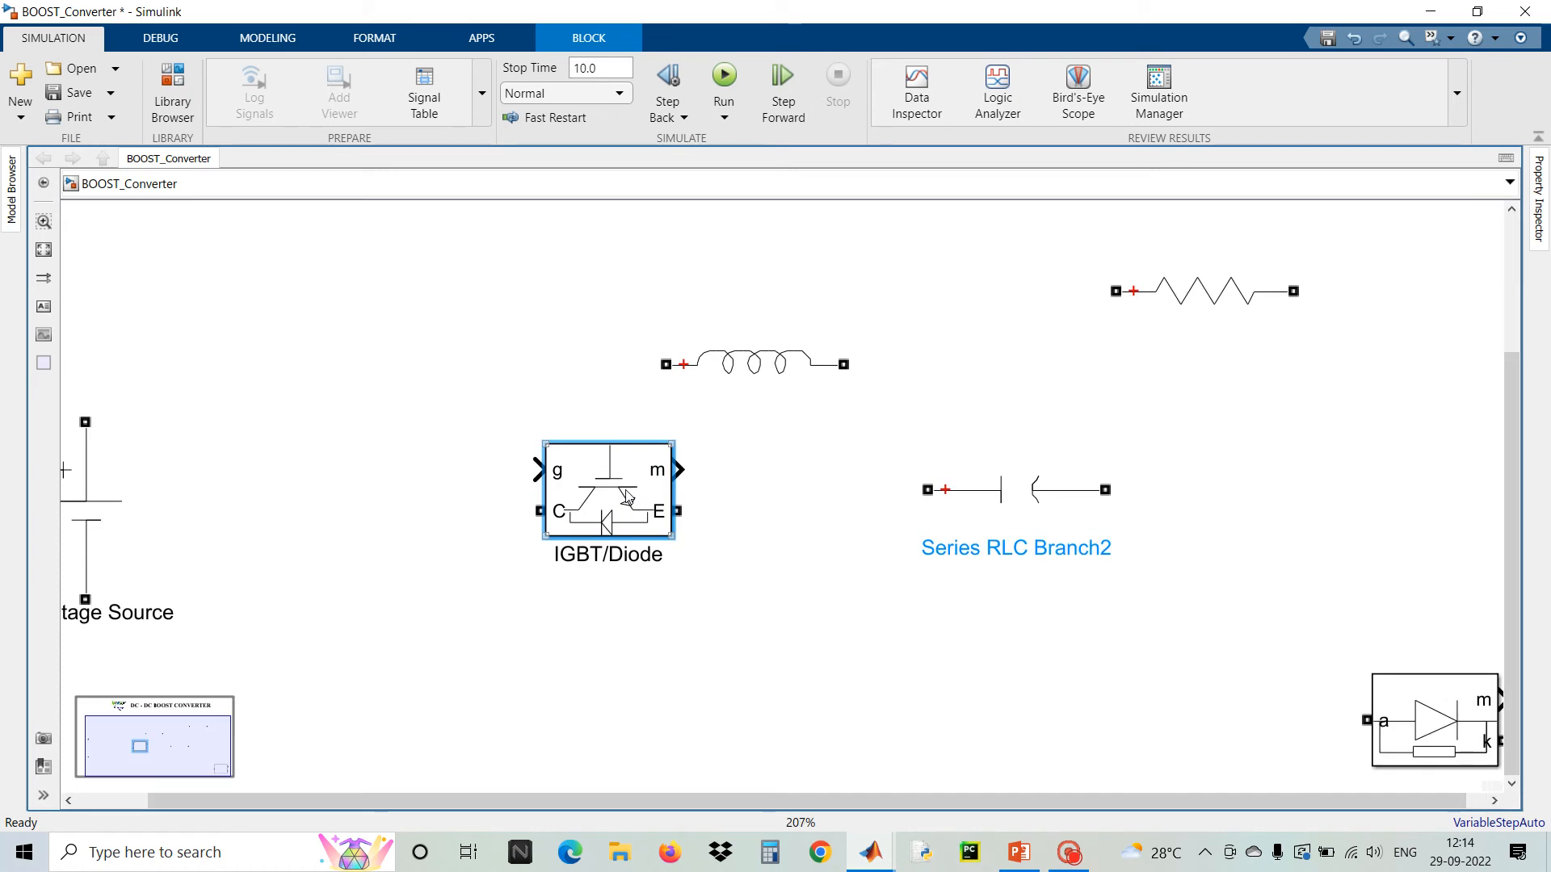
{"action": "scroll", "coordinate": [655, 502], "scroll_direction": "down", "scroll_amount": 1}
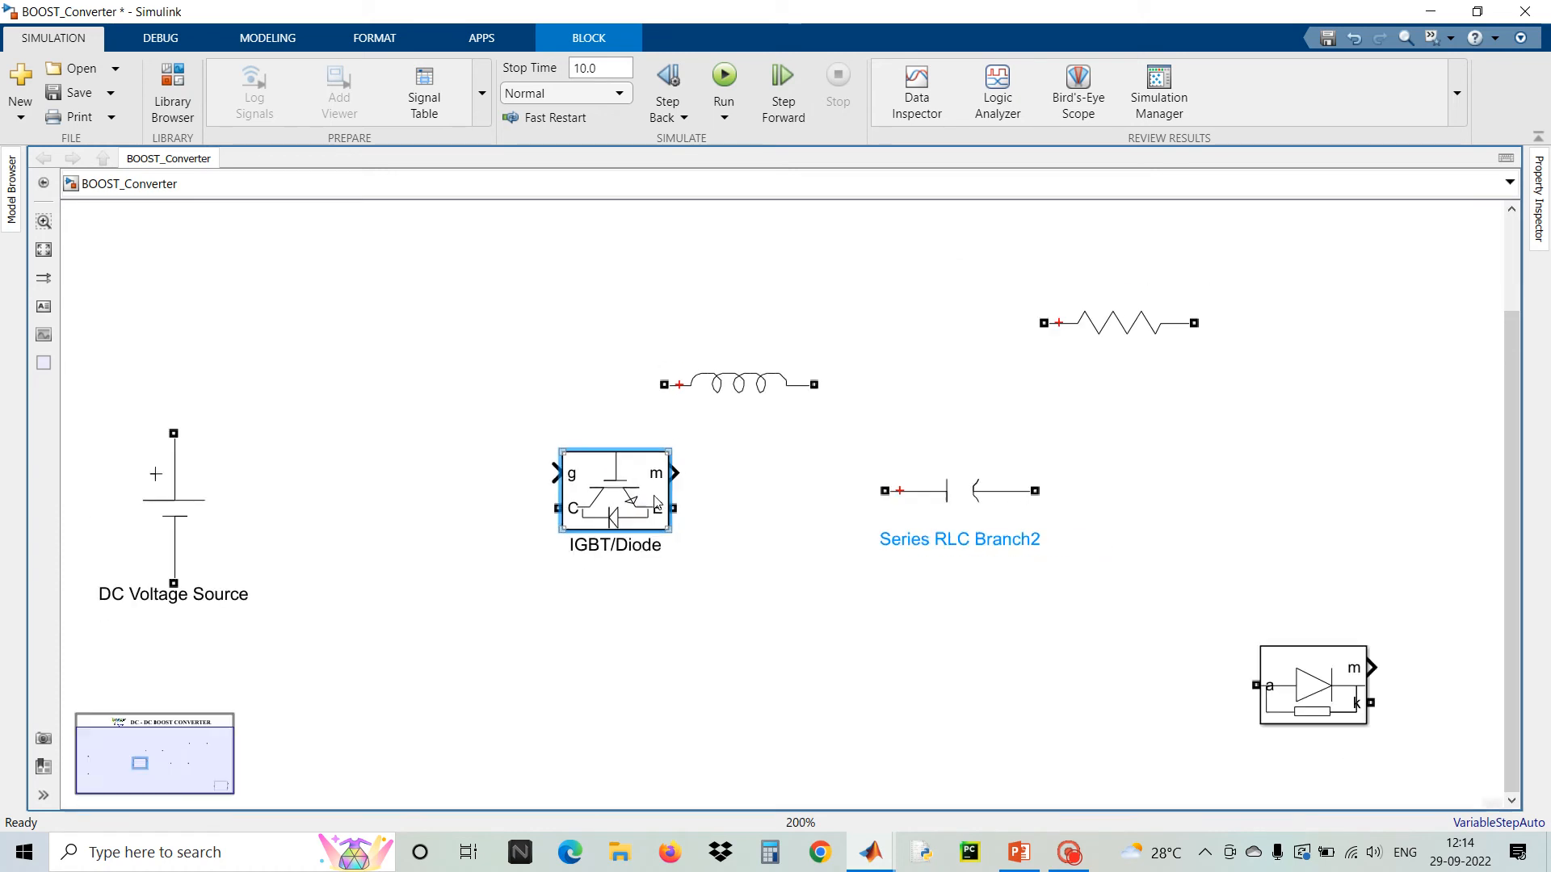
{"action": "scroll", "coordinate": [656, 502], "scroll_direction": "down", "scroll_amount": 2}
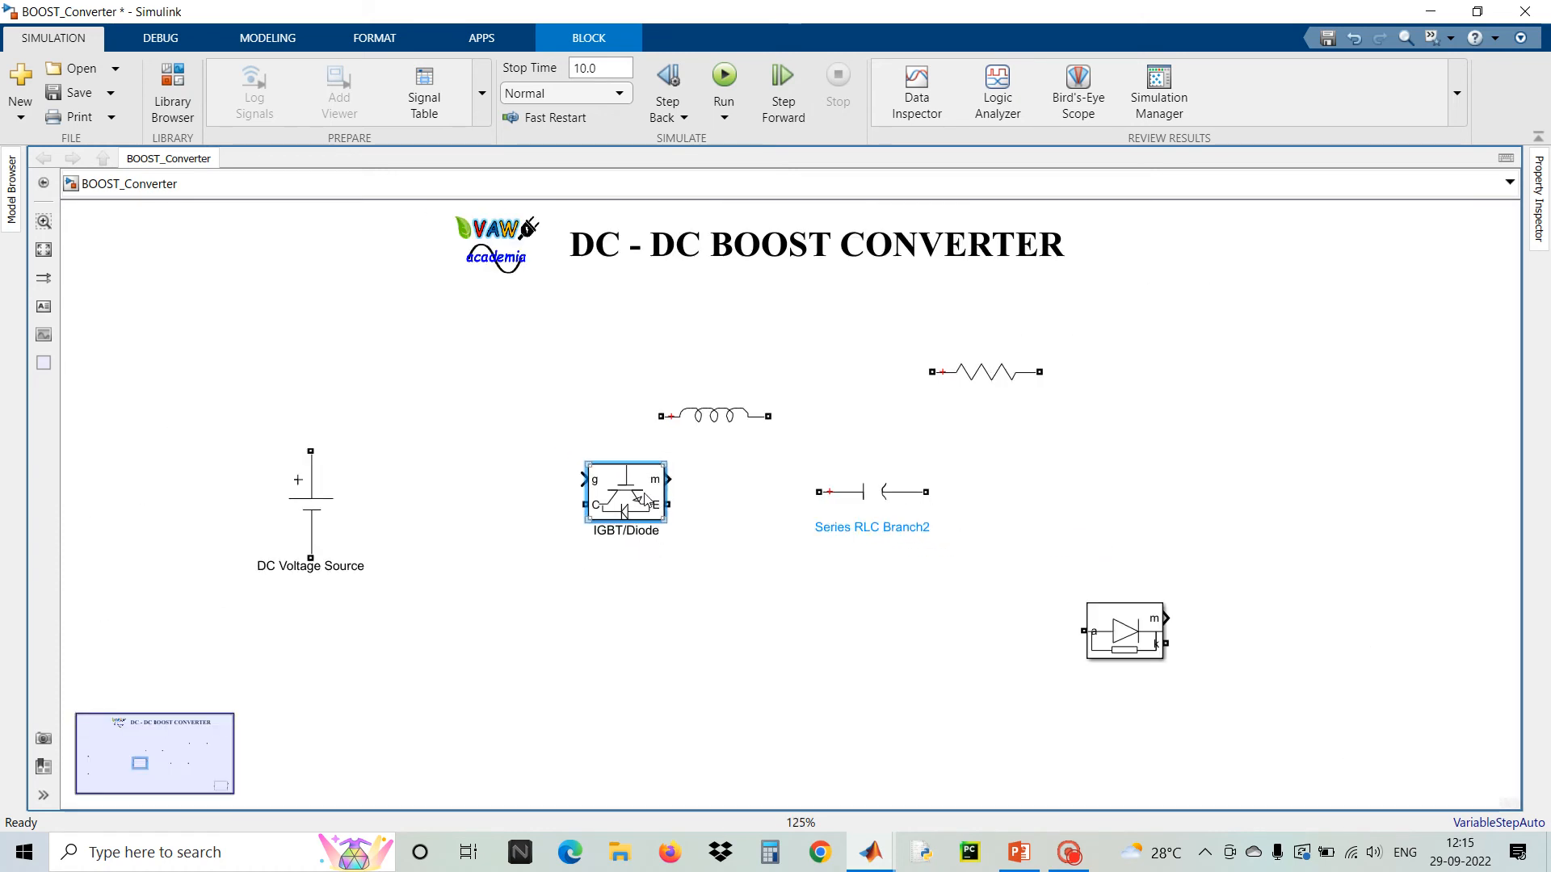
{"action": "left_click_drag", "start_coordinate": [647, 499], "coordinate": [647, 533]}
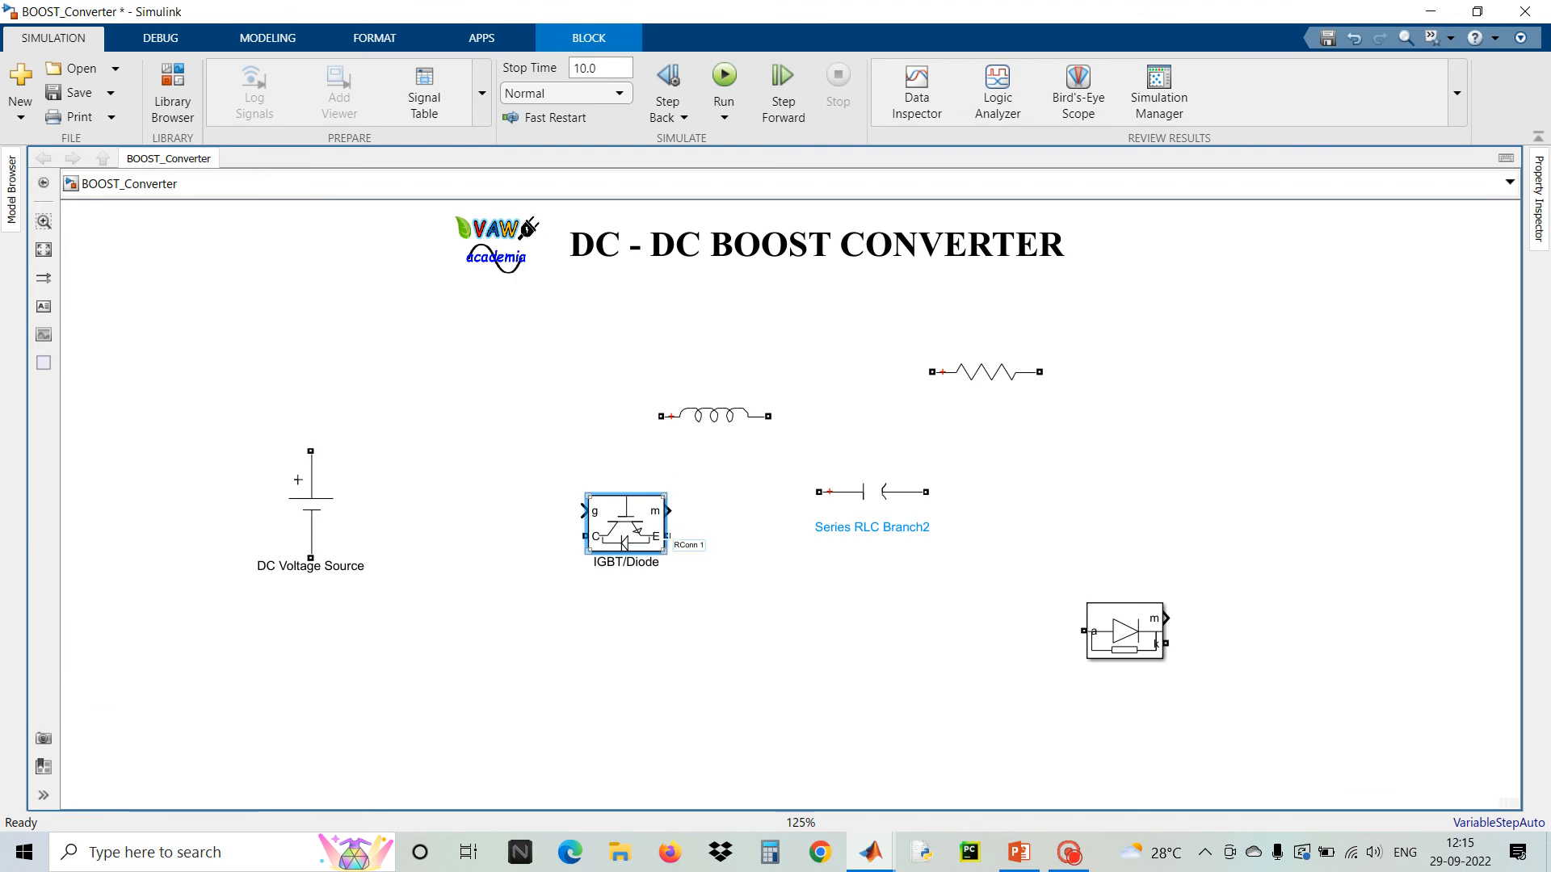
Turn off the IGBT/Diode block's measurement port and apply the change
{"action": "double_click", "coordinate": [633, 525]}
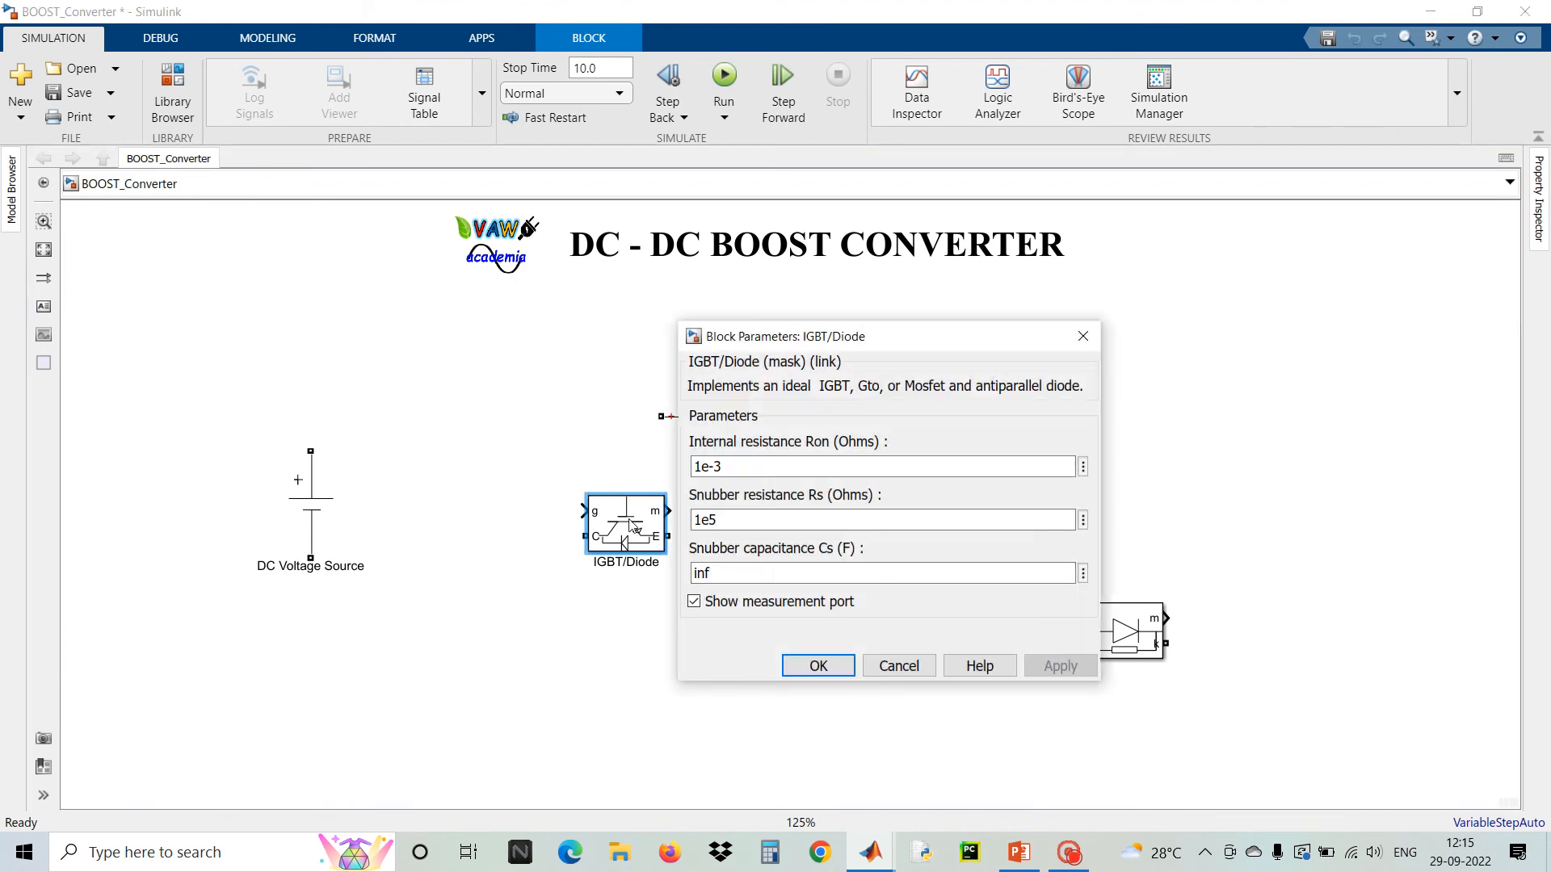
{"action": "left_click", "coordinate": [694, 602]}
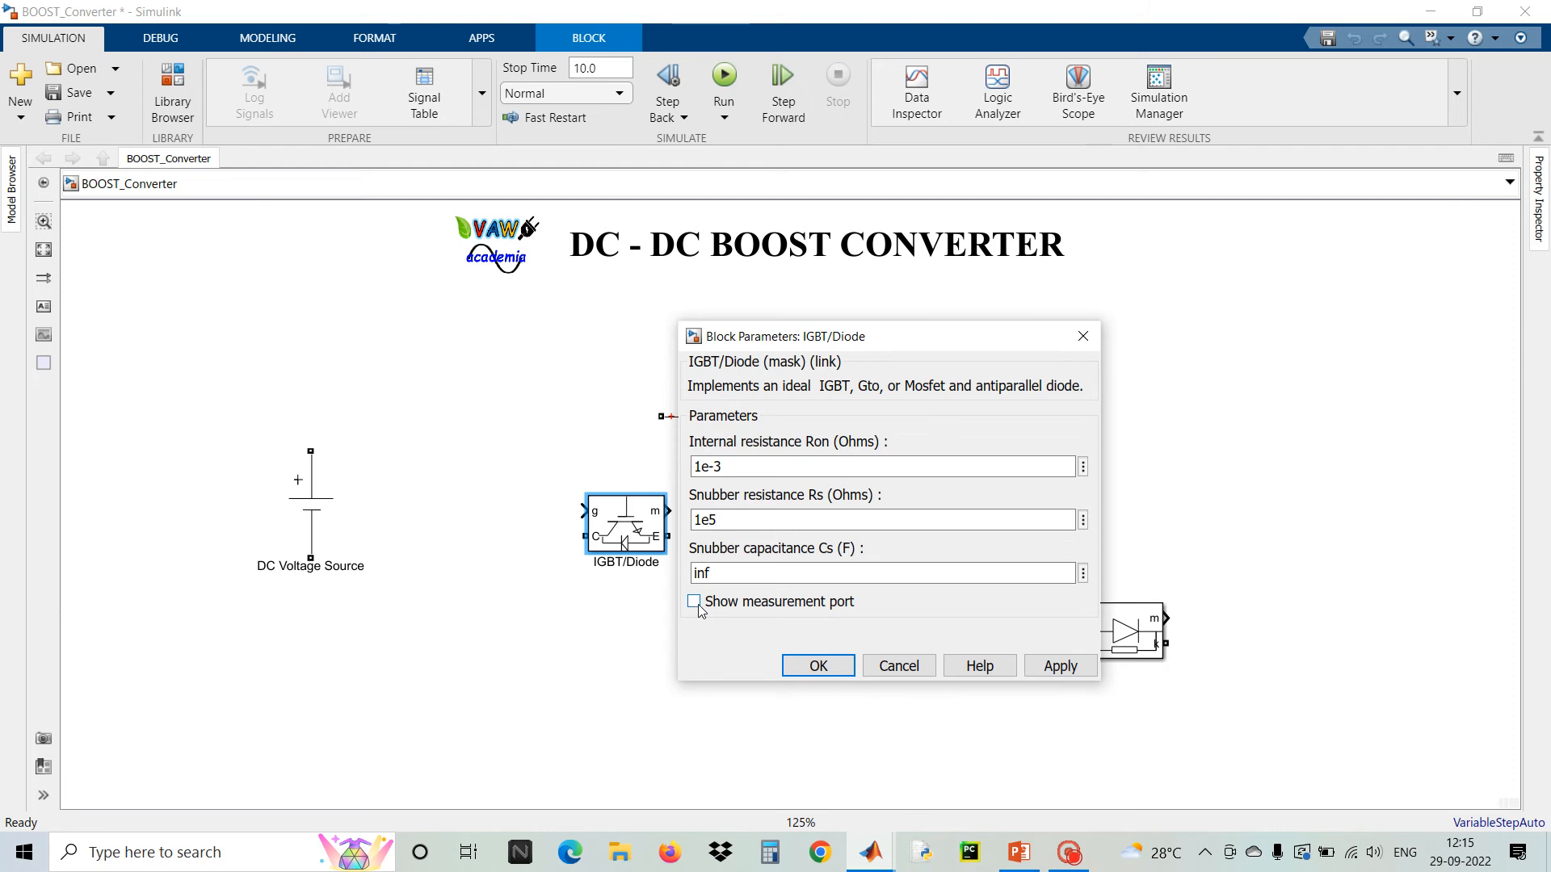
{"action": "left_click", "coordinate": [1055, 667]}
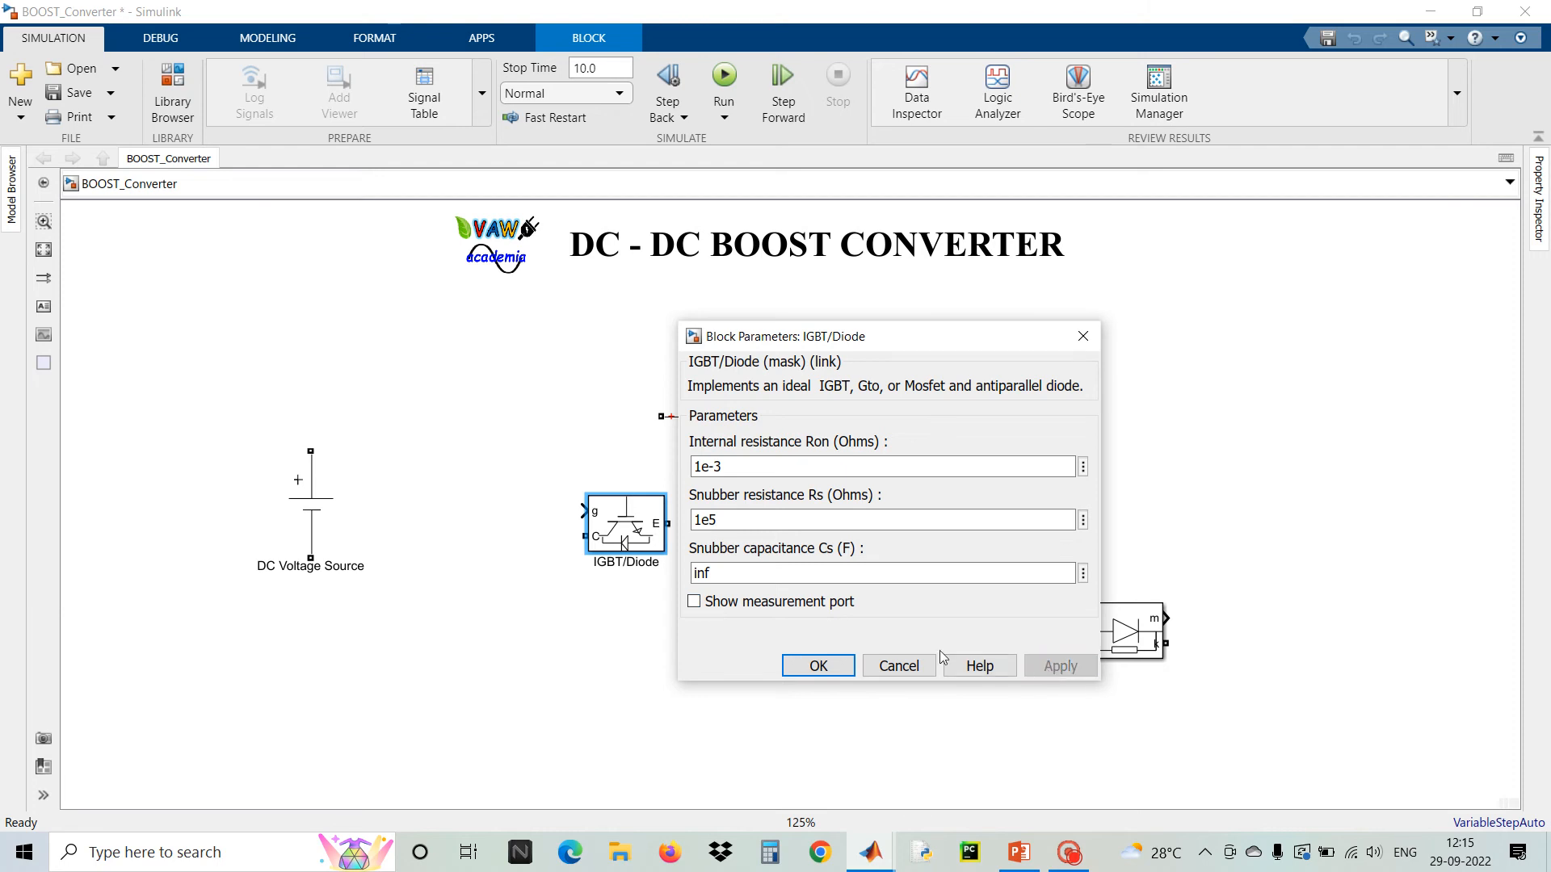
{"action": "left_click", "coordinate": [818, 665]}
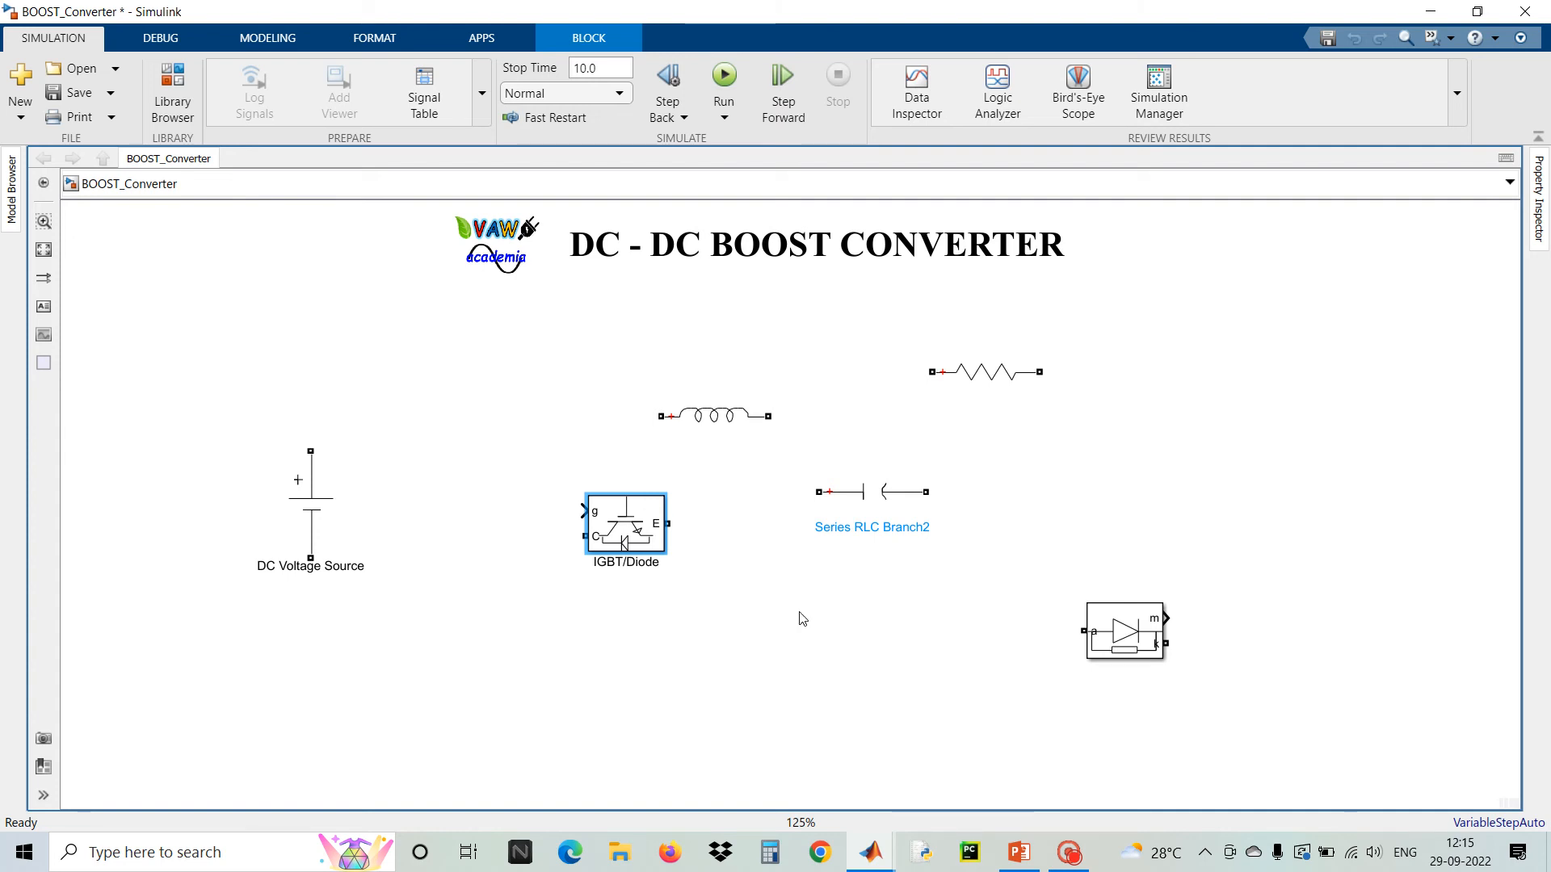
Move the Diode block below the capacitor and turn off its measurement port
{"action": "left_click_drag", "start_coordinate": [1129, 638], "coordinate": [858, 638]}
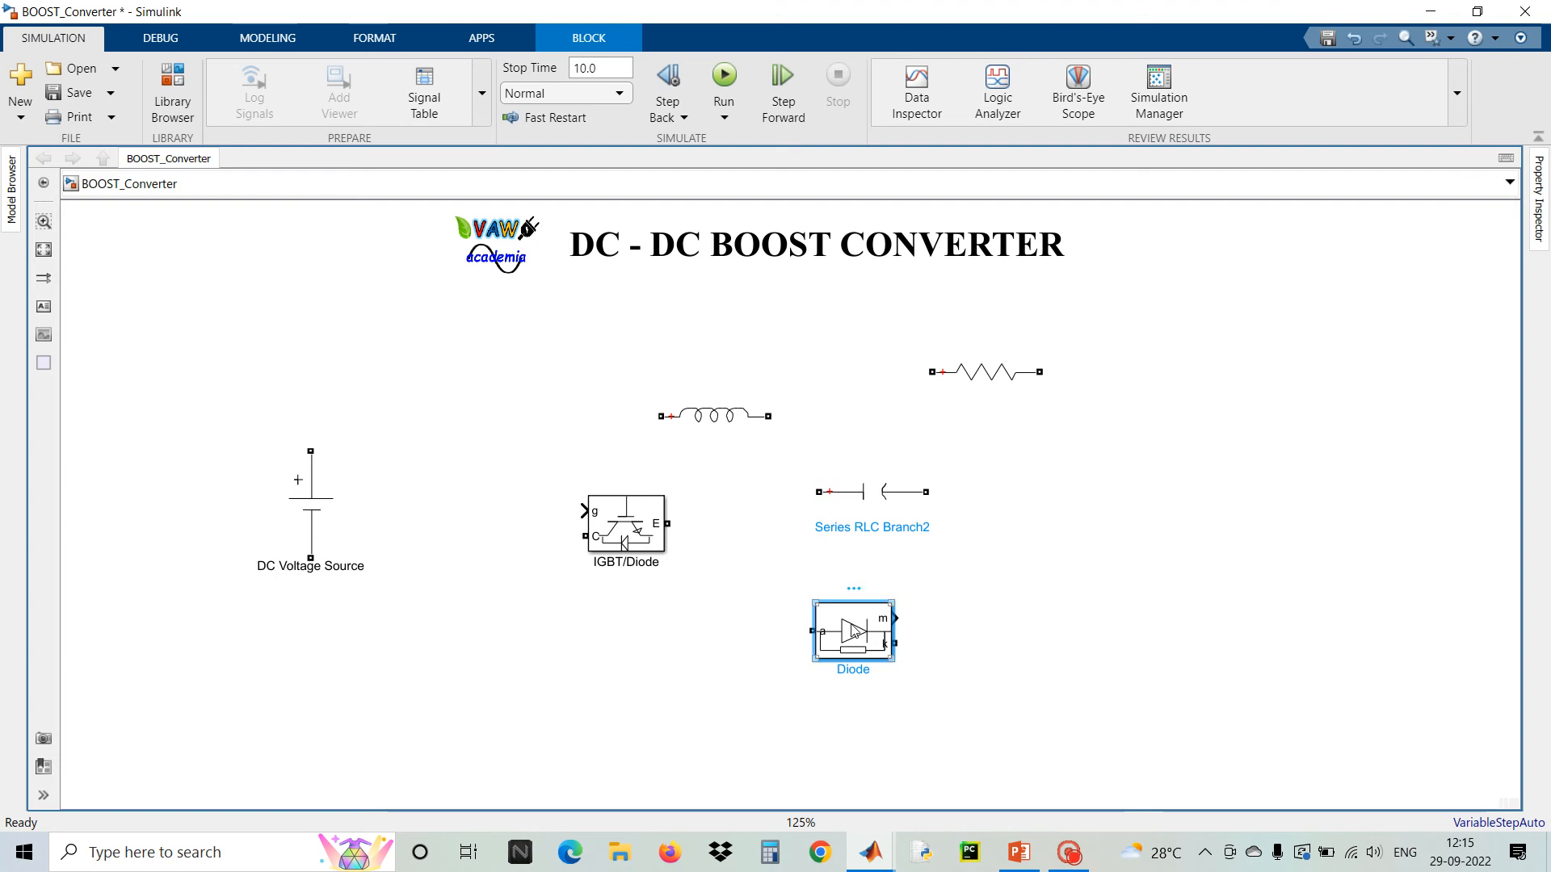
{"action": "double_click", "coordinate": [854, 631]}
{"action": "left_click", "coordinate": [921, 702]}
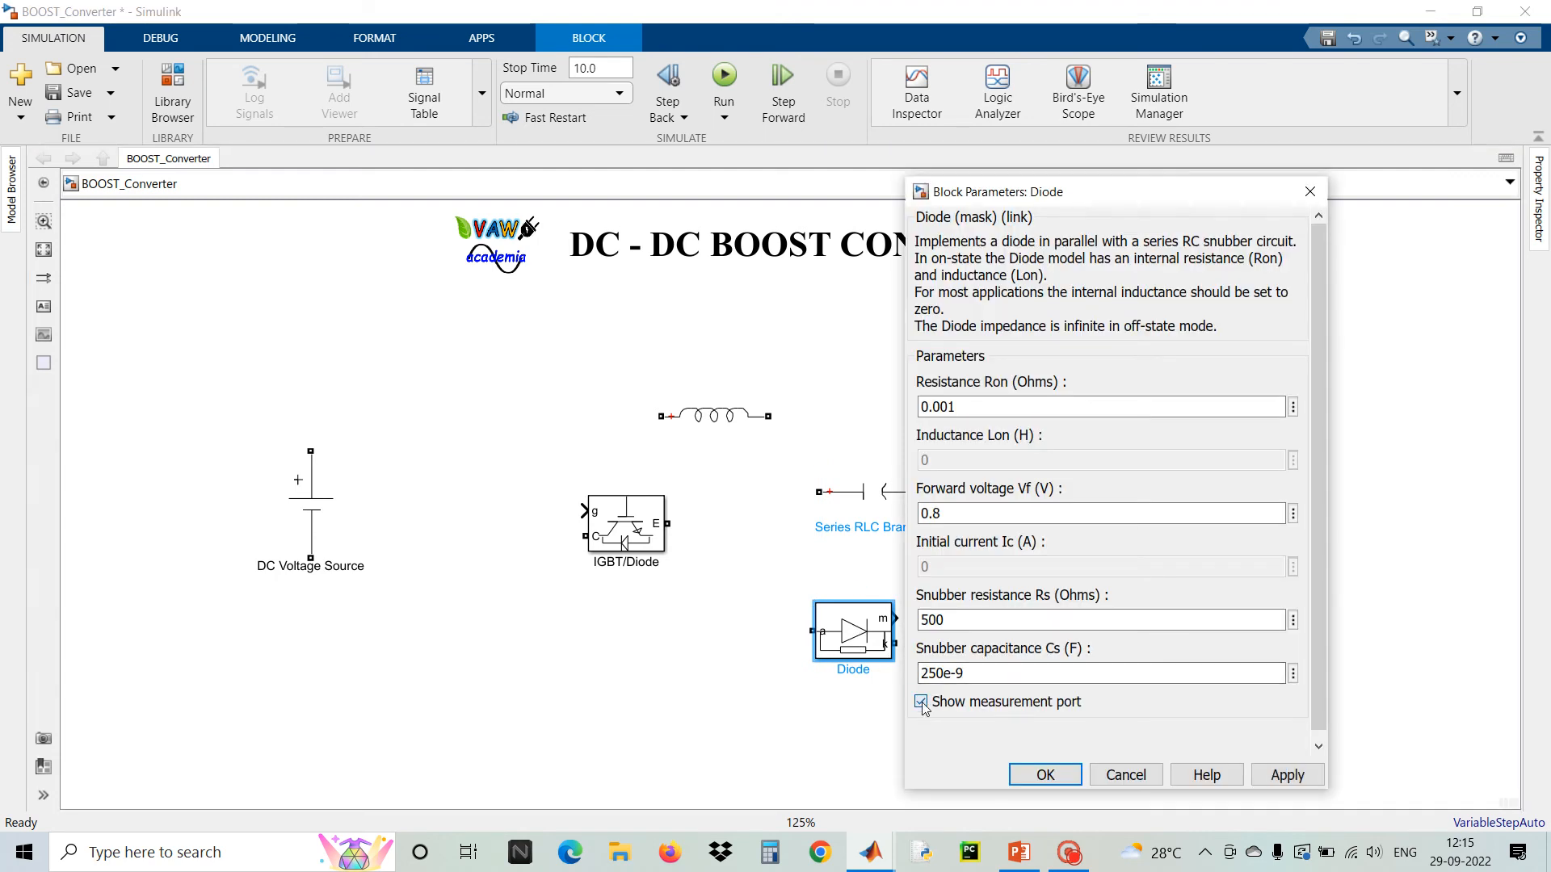
{"action": "left_click", "coordinate": [922, 702]}
{"action": "left_click", "coordinate": [1046, 775]}
Rename the inductor branch block as Boost Inductor
{"action": "left_click", "coordinate": [625, 502]}
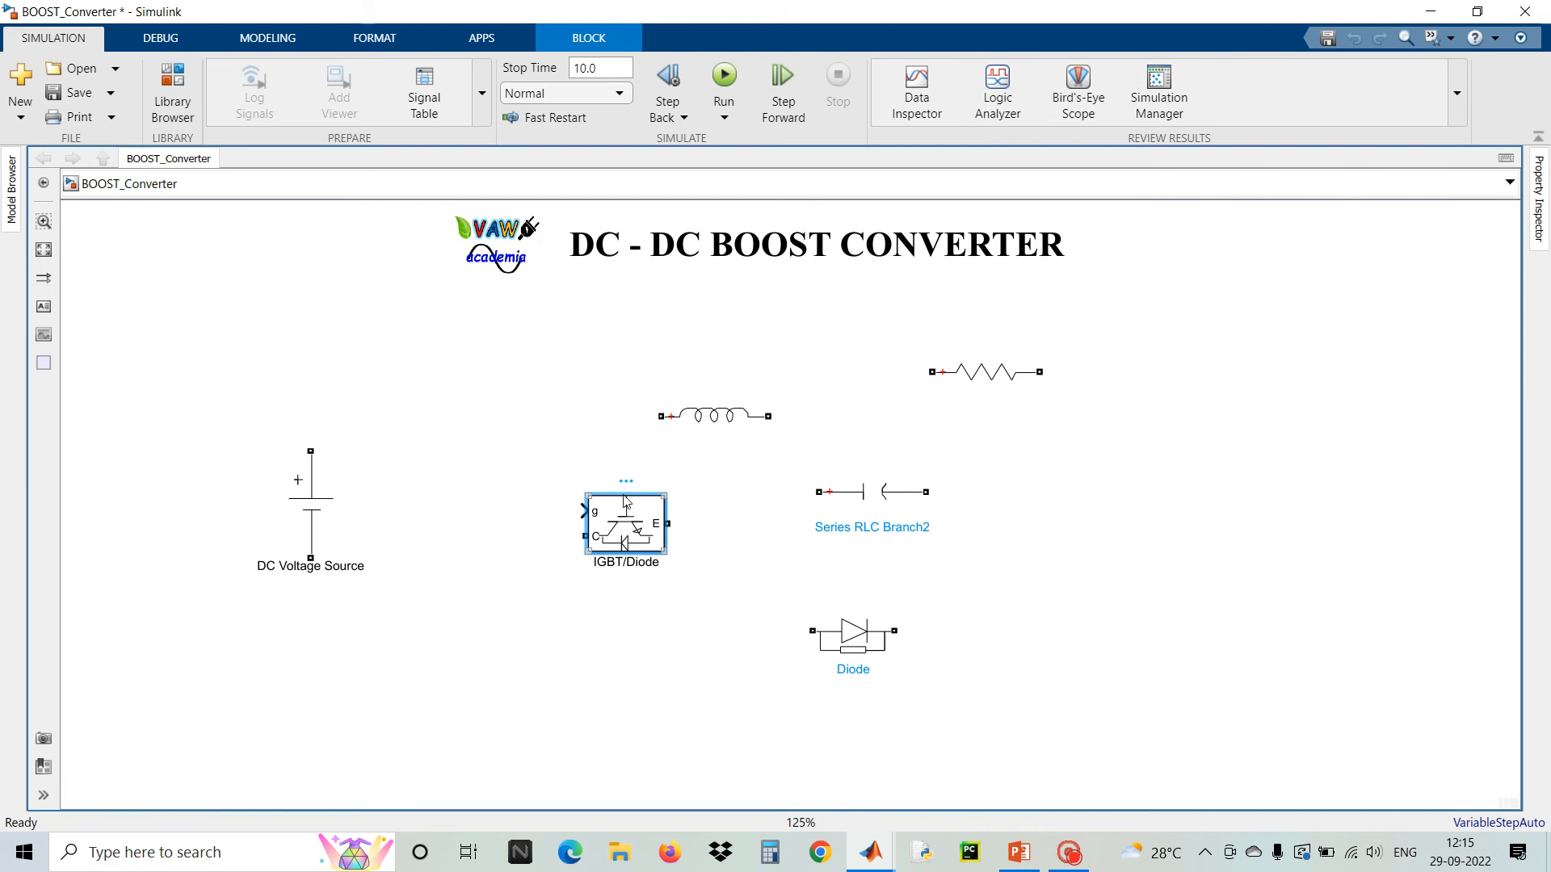
{"action": "left_click", "coordinate": [644, 472]}
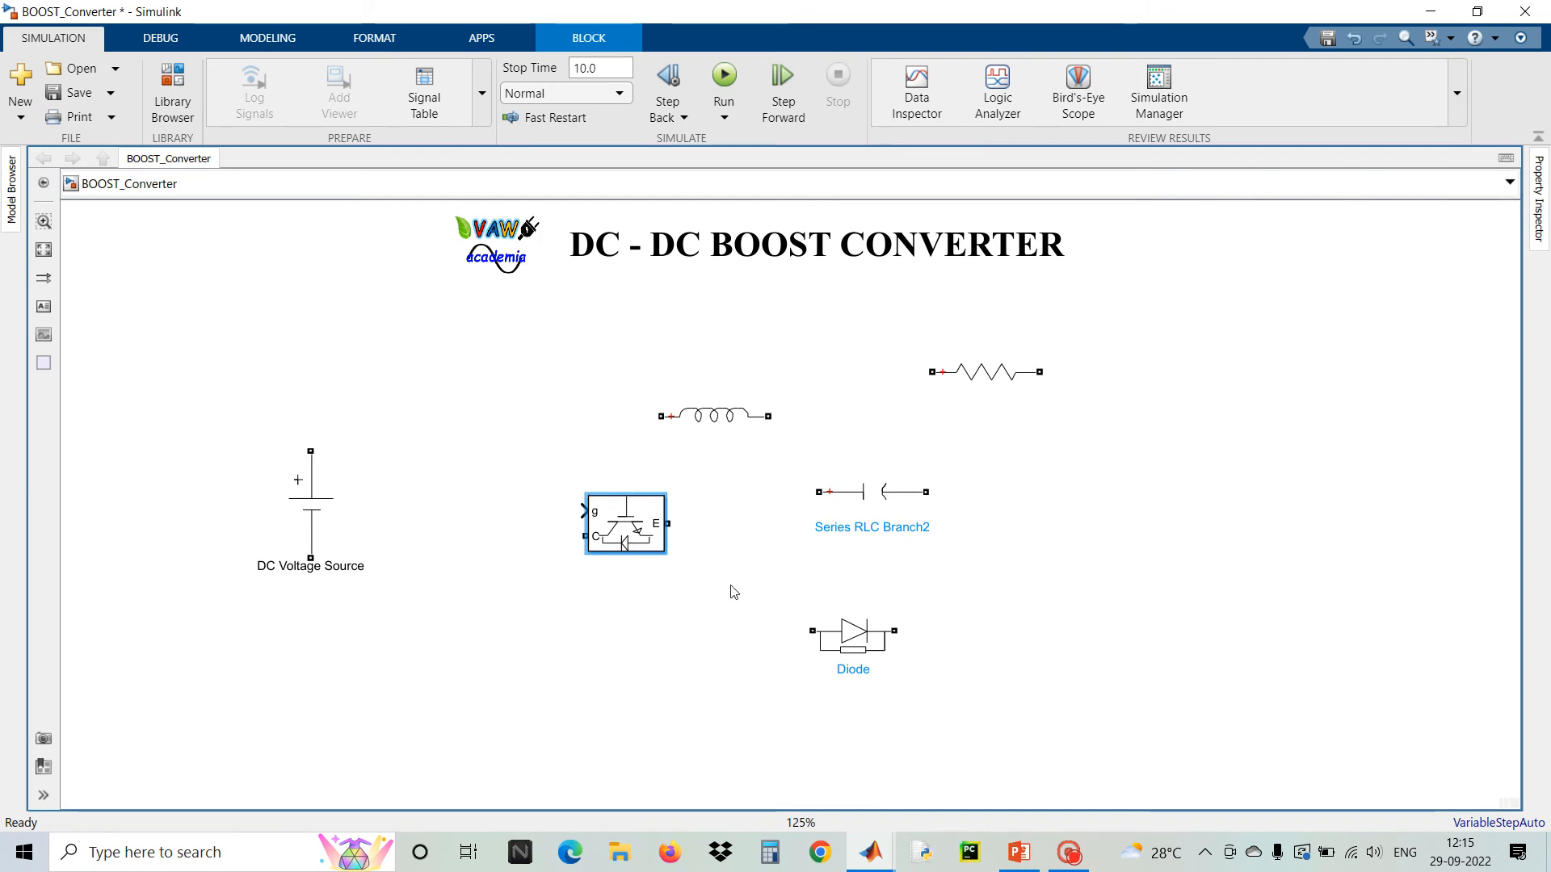
{"action": "left_click", "coordinate": [848, 644]}
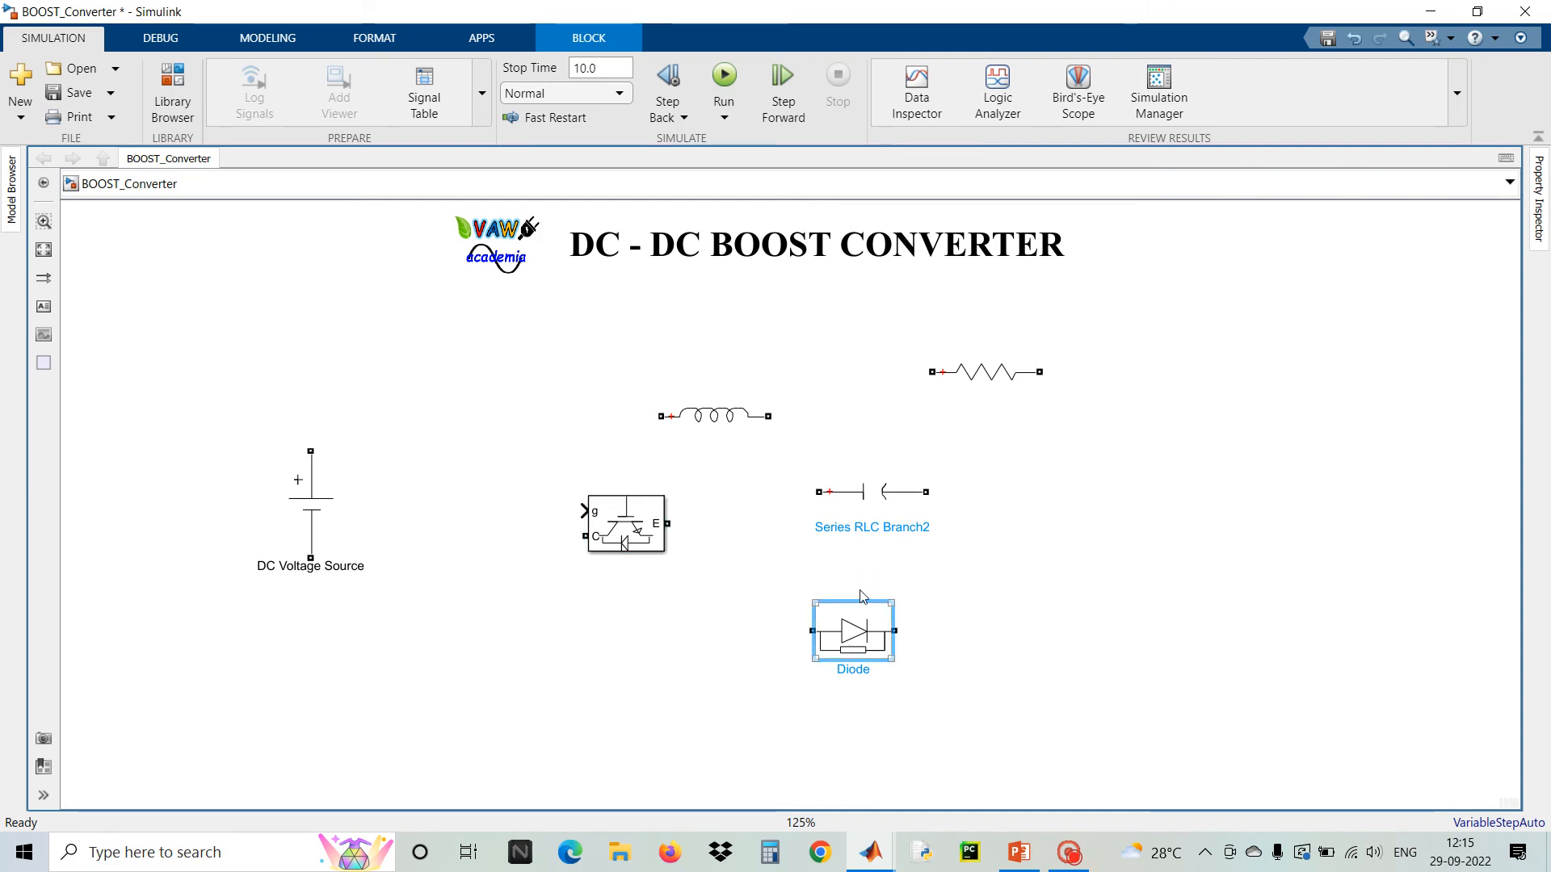
{"action": "left_click", "coordinate": [716, 419]}
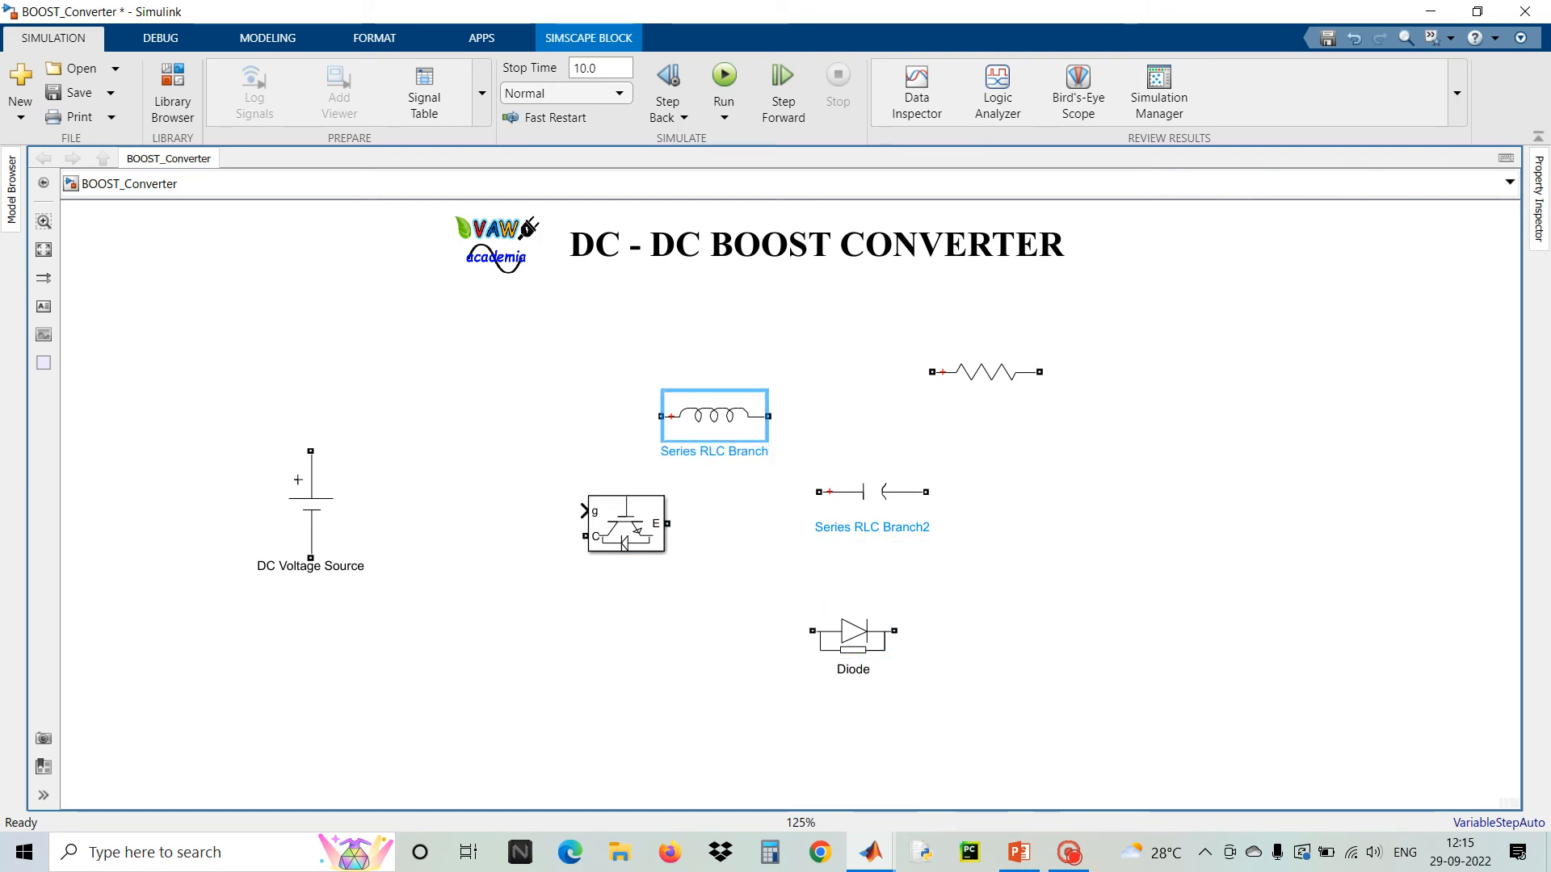
{"action": "key", "text": "BackSpace"}
{"action": "key", "text": "BackSpace"}
{"action": "key", "text": "BackSpace"}
{"action": "key", "text": "BackSpace"}
{"action": "key", "text": "BackSpace"}
{"action": "key", "text": "BackSpace"}
{"action": "key", "text": "BackSpace"}
{"action": "key", "text": "BackSpace"}
{"action": "key", "text": "BackSpace"}
{"action": "key", "text": "BackSpace"}
{"action": "key", "text": "BackSpace"}
{"action": "key", "text": "BackSpace"}
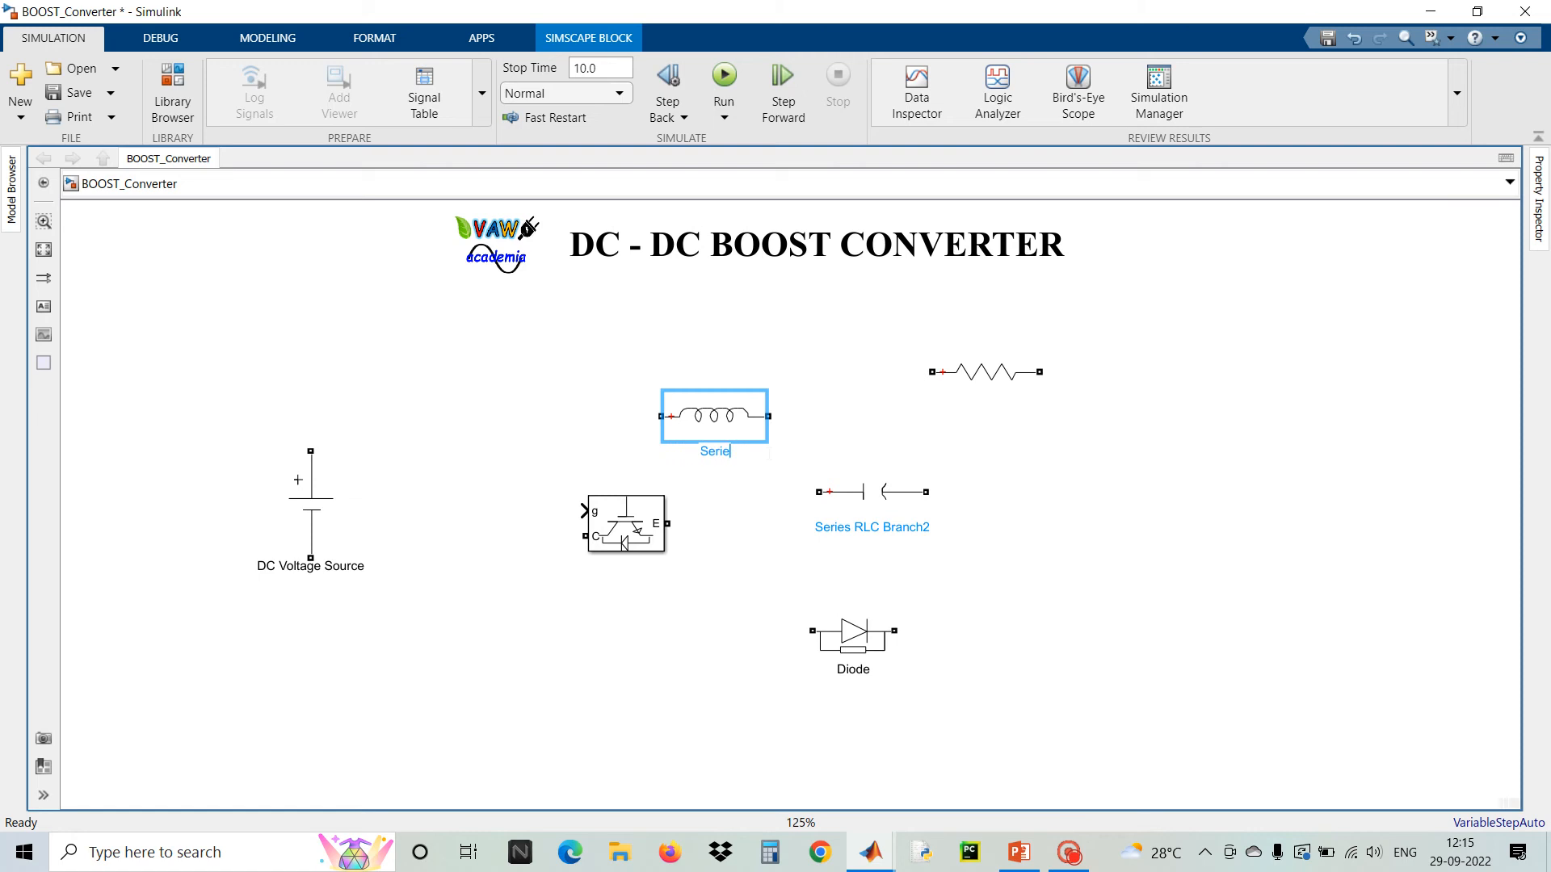
{"action": "key", "text": "BackSpace"}
{"action": "key", "text": "BackSpace"}
{"action": "key", "text": "BackSpace"}
{"action": "key", "text": "BackSpace"}
{"action": "key", "text": "BackSpace"}
{"action": "type", "text": "Boost Inductor"}
{"action": "left_click", "coordinate": [984, 410]}
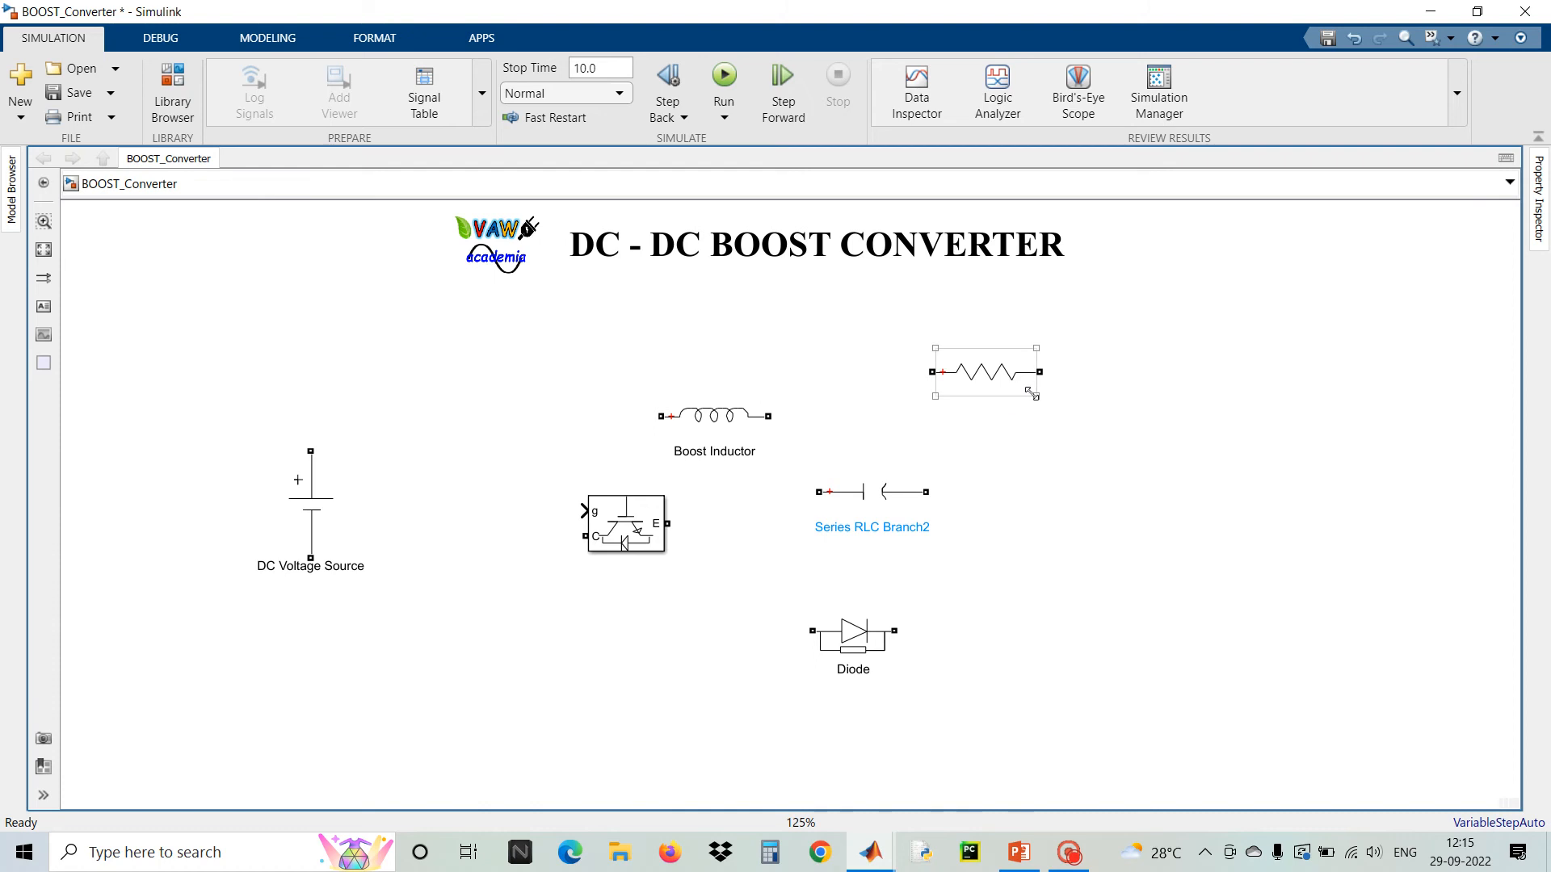
{"action": "double_click", "coordinate": [1017, 387]}
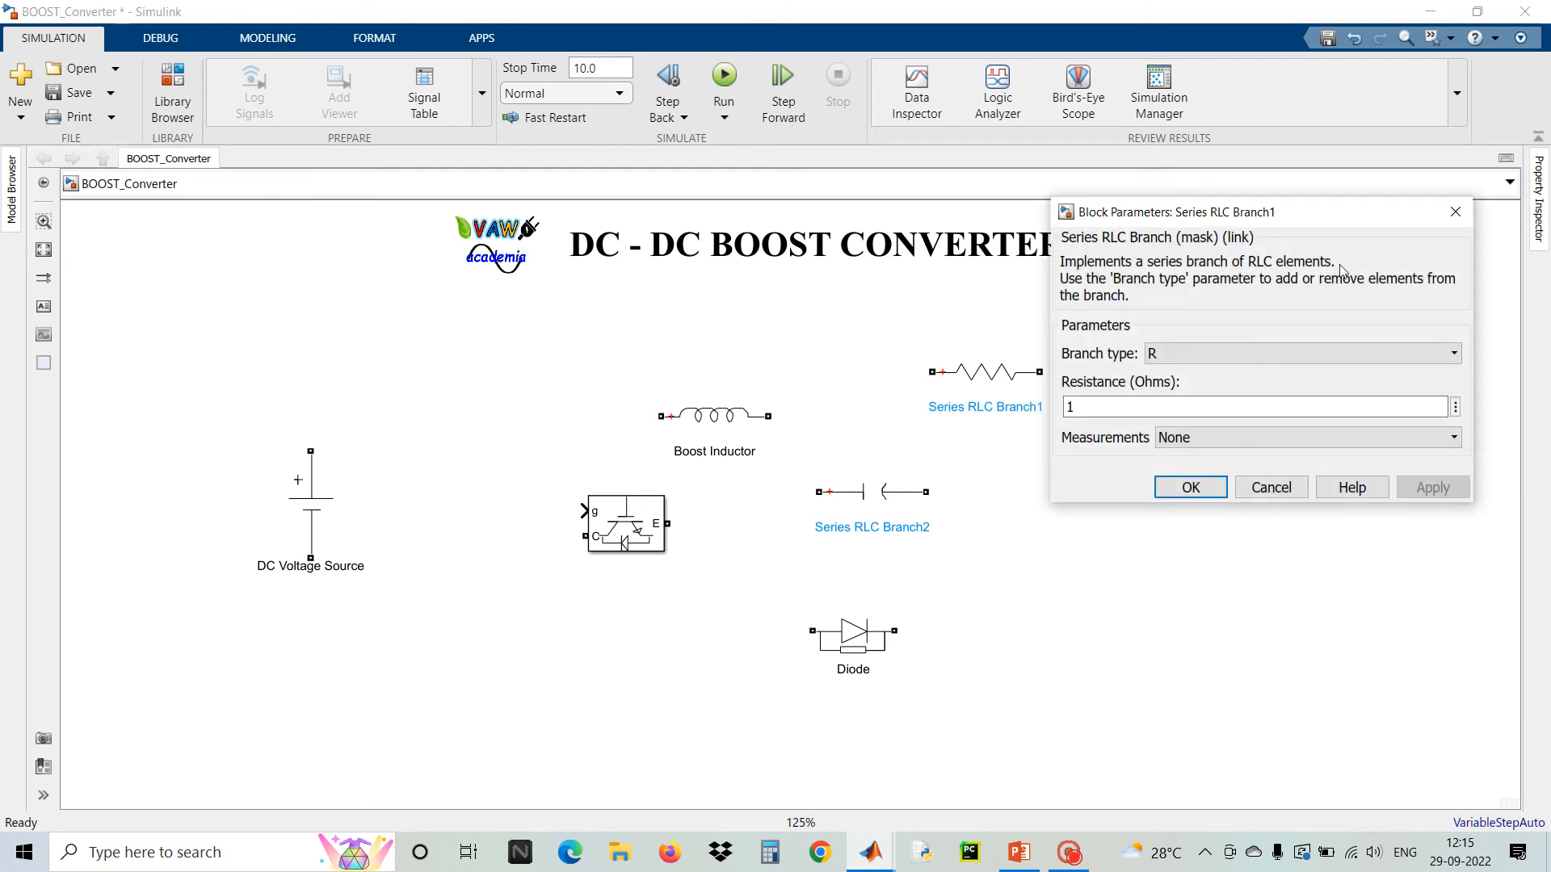
{"action": "left_click", "coordinate": [1455, 212]}
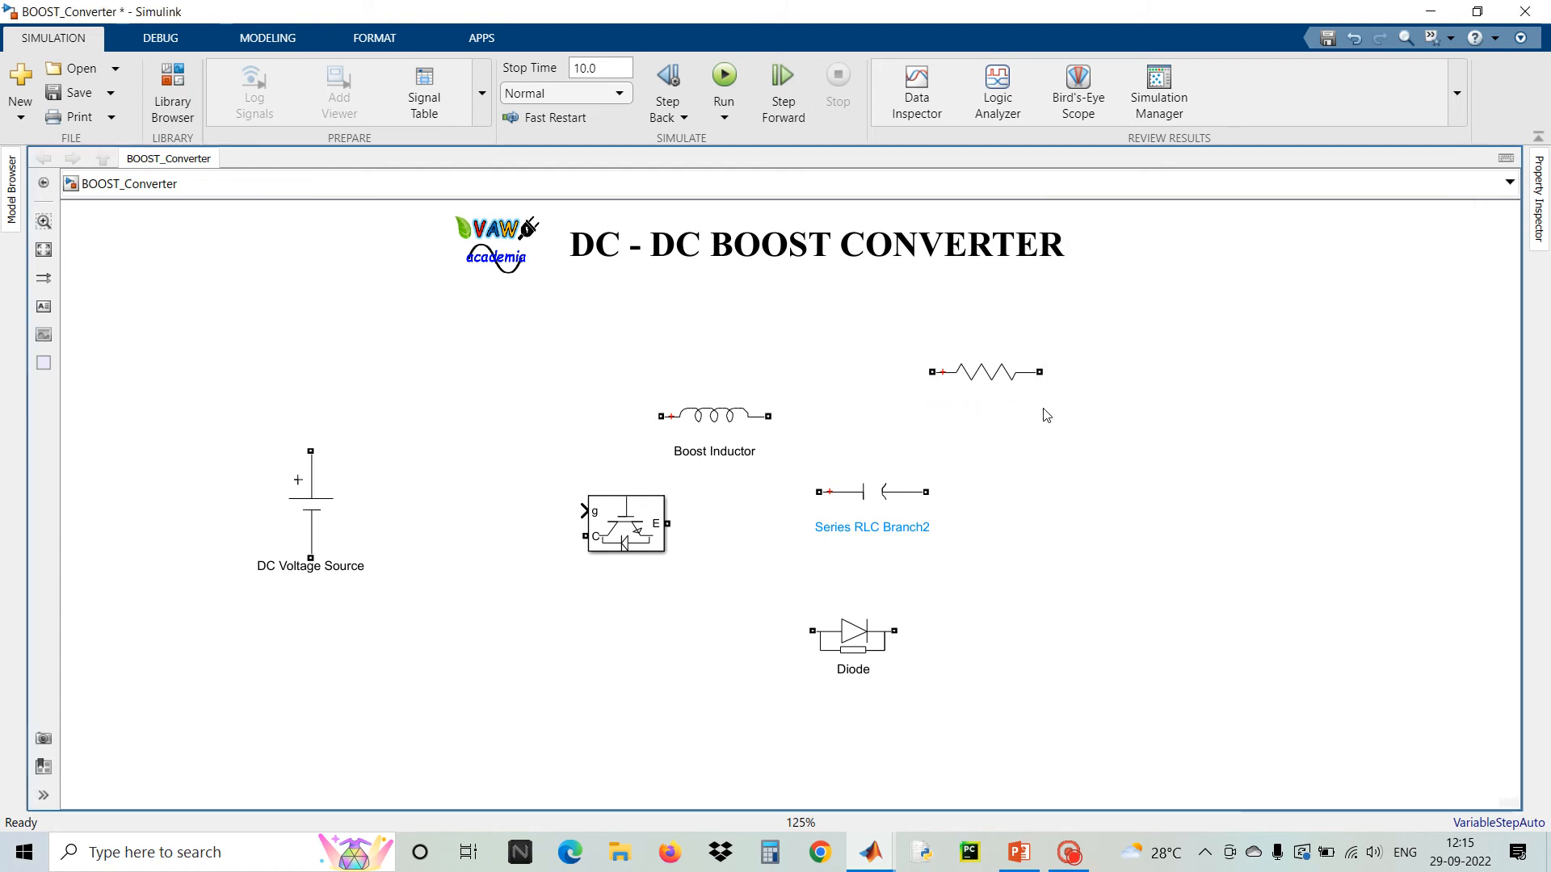
{"action": "right_click", "coordinate": [1023, 370]}
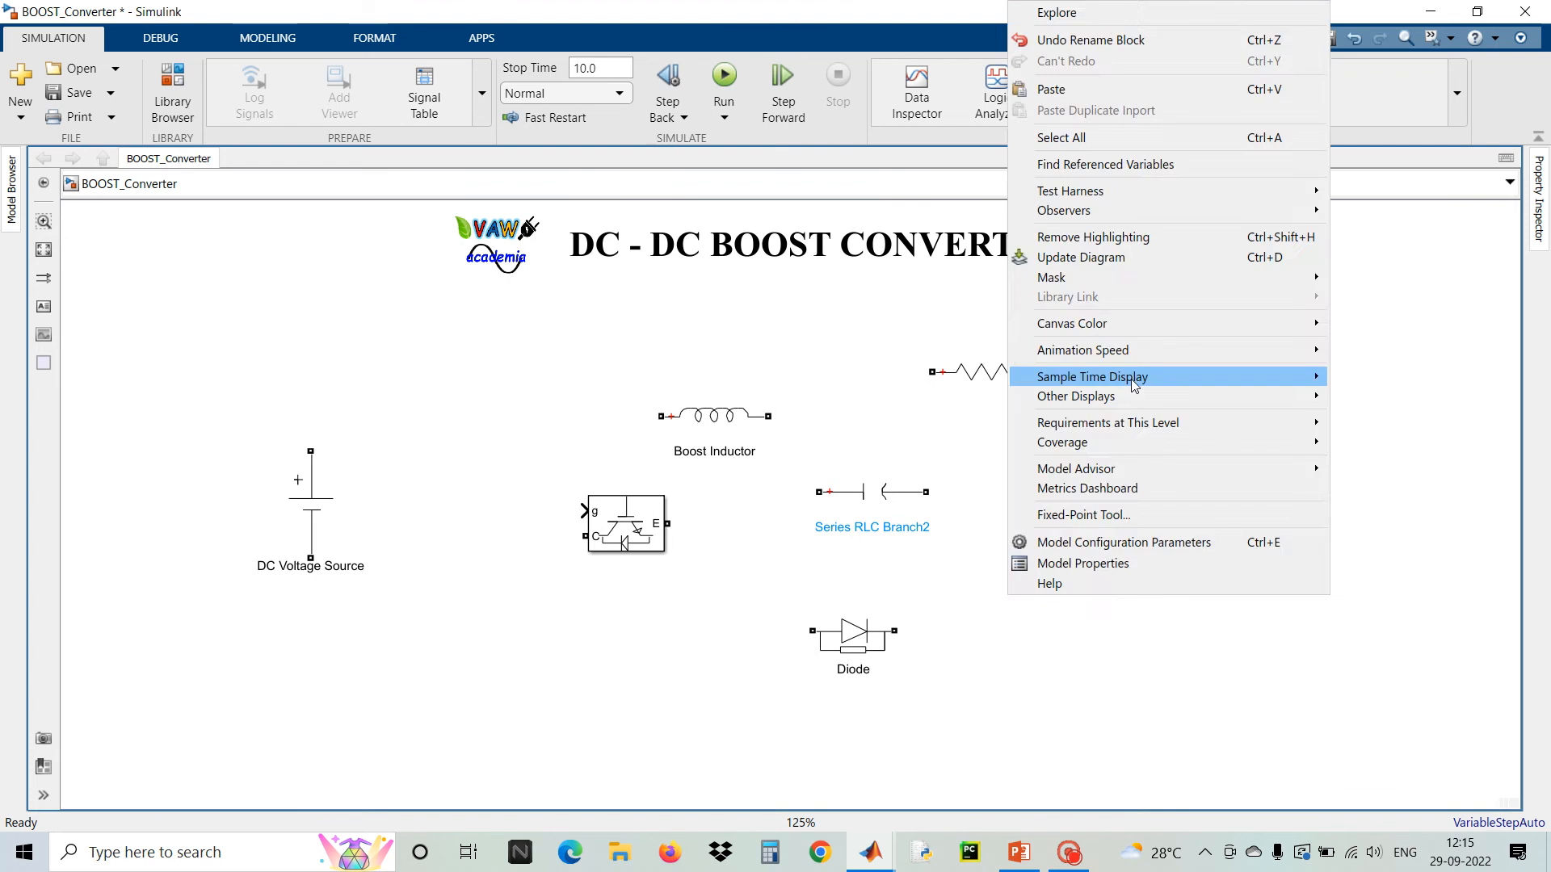
{"action": "left_click", "coordinate": [928, 451]}
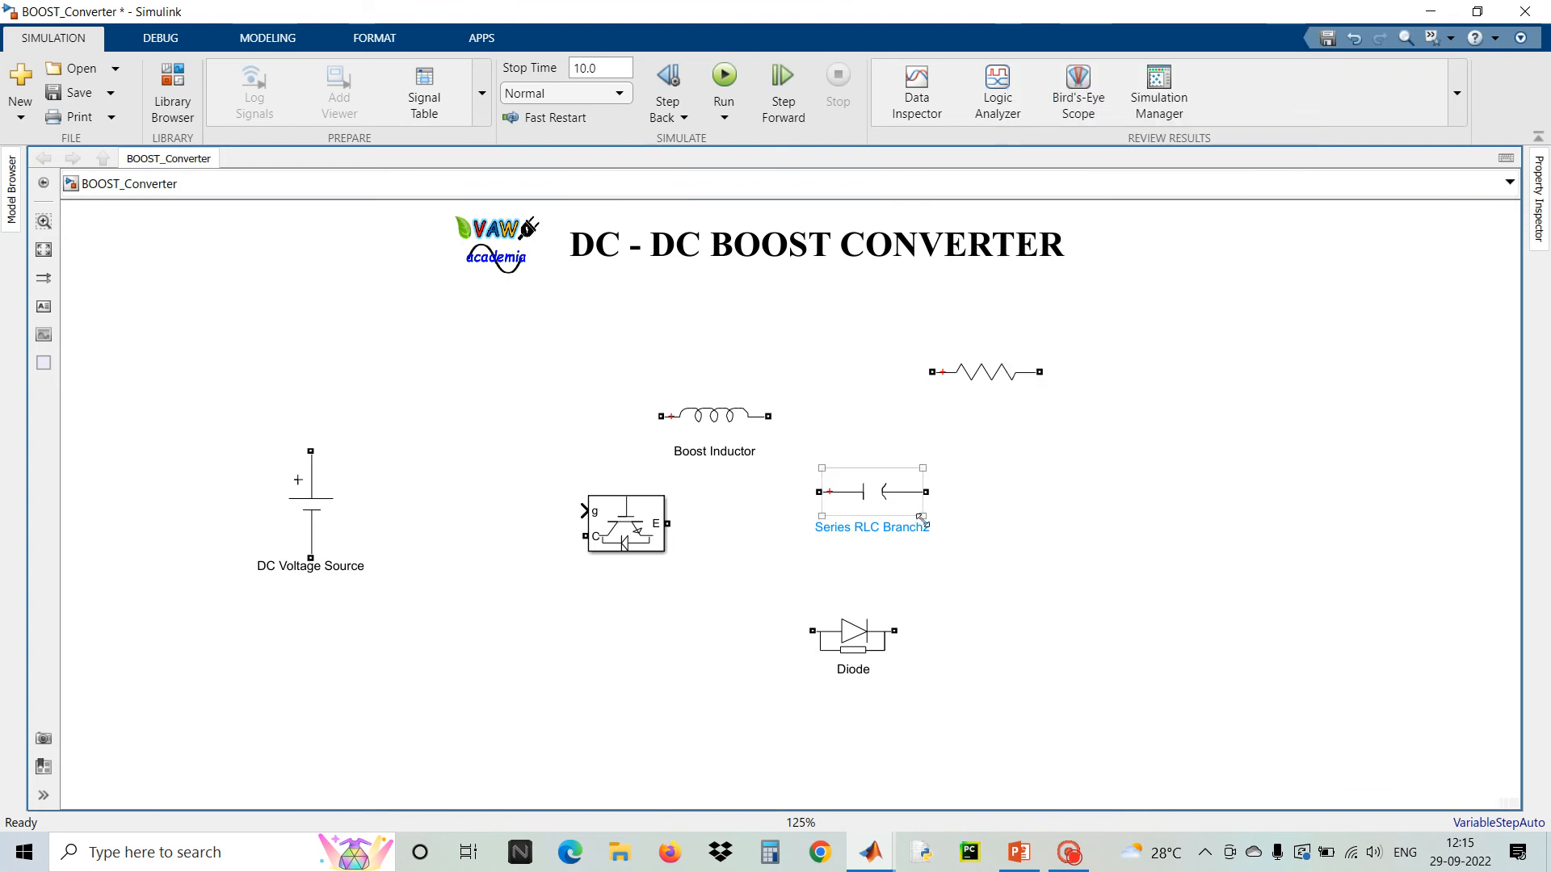
Rename Series RLC Branch2 as Capacitor
{"action": "left_click", "coordinate": [921, 521]}
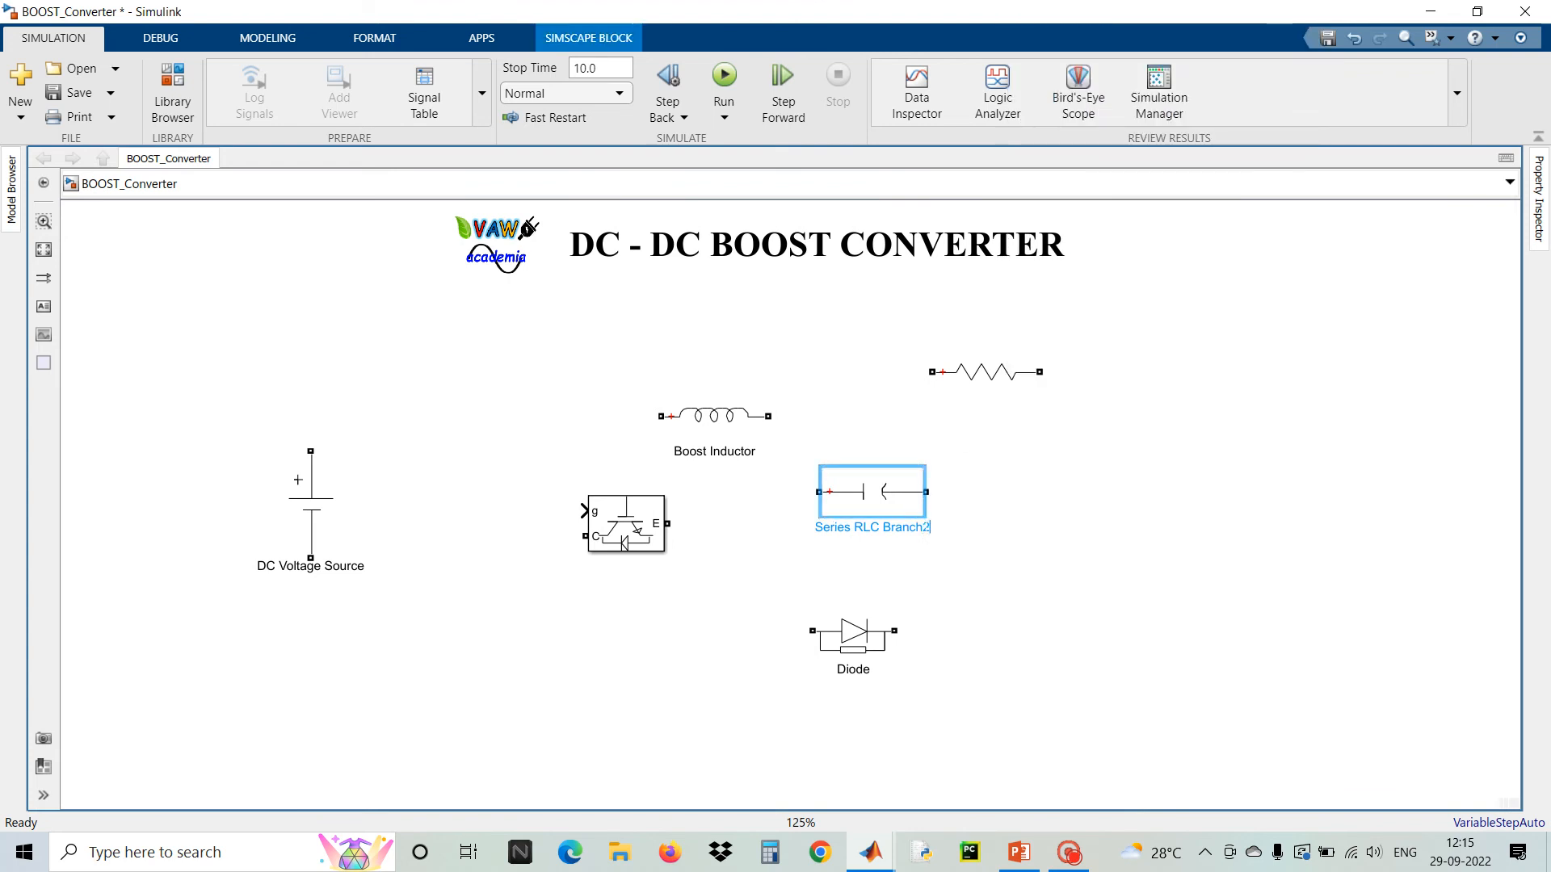
{"action": "key", "text": "BackSpace"}
{"action": "key", "text": "BackSpace"}
{"action": "key", "text": "BackSpace"}
{"action": "key", "text": "BackSpace"}
{"action": "key", "text": "BackSpace"}
{"action": "key", "text": "BackSpace"}
{"action": "key", "text": "BackSpace"}
{"action": "key", "text": "BackSpace"}
{"action": "key", "text": "BackSpace"}
{"action": "key", "text": "BackSpace"}
{"action": "key", "text": "BackSpace"}
{"action": "key", "text": "BackSpace"}
{"action": "key", "text": "BackSpace"}
{"action": "key", "text": "BackSpace"}
{"action": "key", "text": "BackSpace"}
{"action": "key", "text": "BackSpace"}
{"action": "key", "text": "BackSpace"}
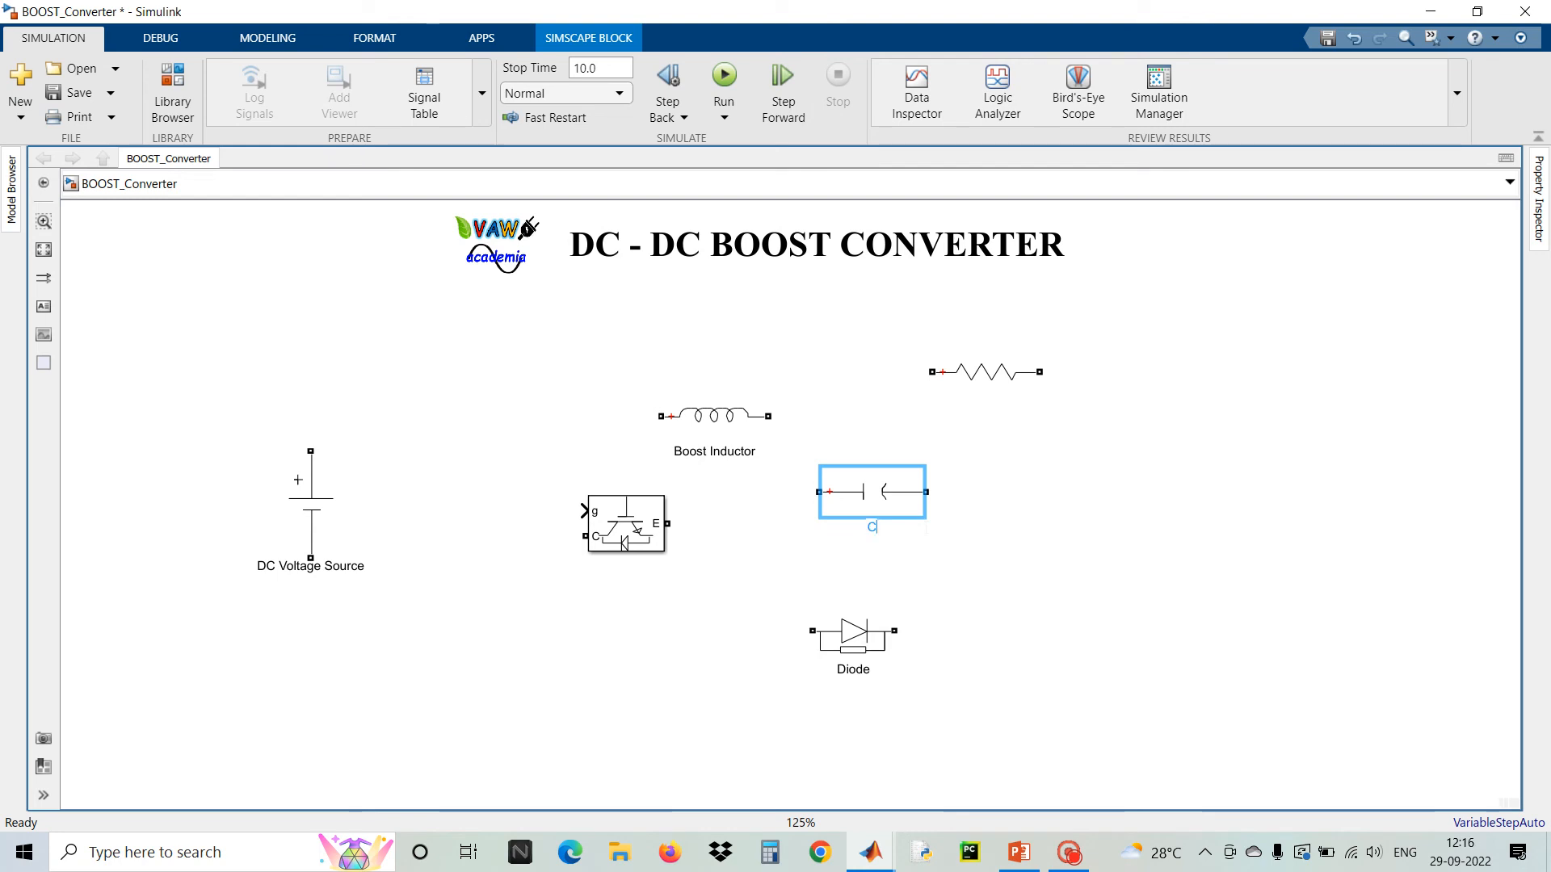
{"action": "type", "text": "Capacitor"}
Rename the resistor branch Series RLC Branch1 as Load
{"action": "left_click", "coordinate": [999, 378]}
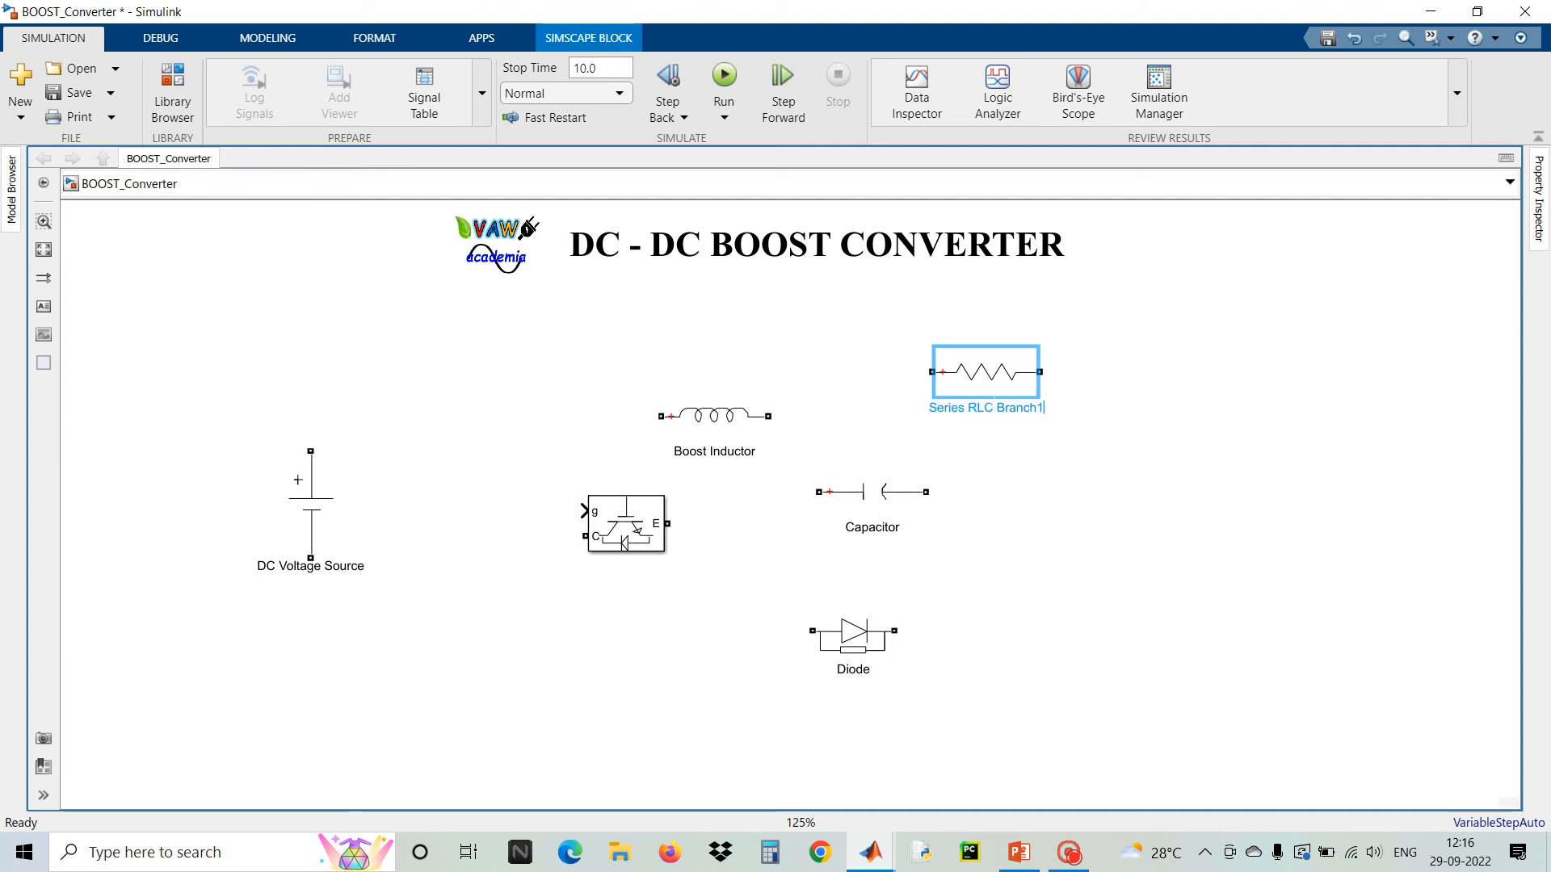
{"action": "key", "text": "ctrl+a"}
{"action": "type", "text": "Ser"}
{"action": "type", "text": "Lo"}
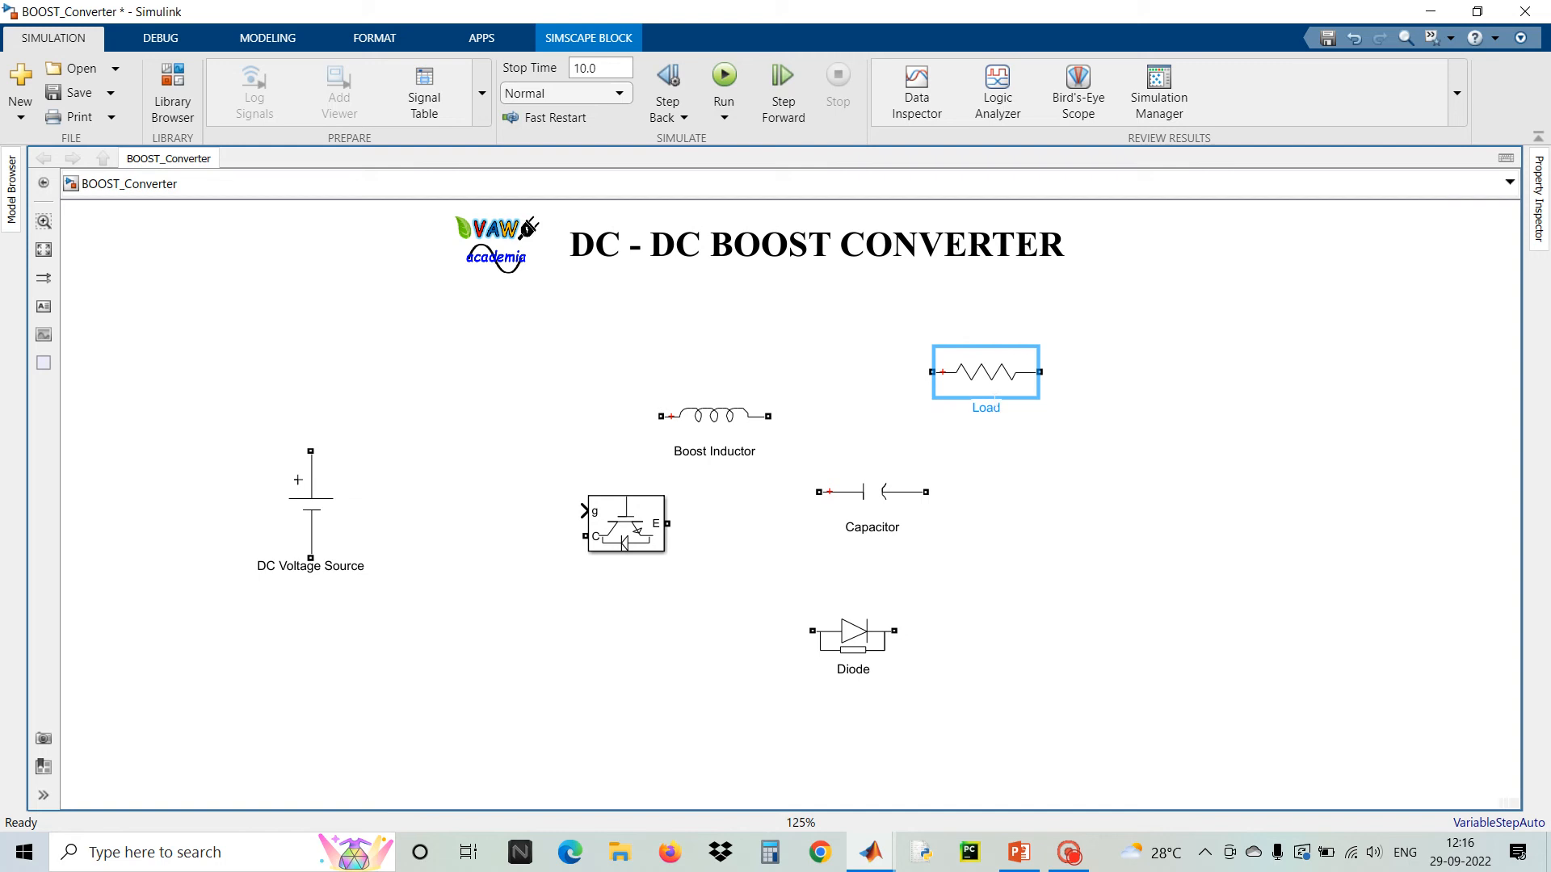
{"action": "left_click", "coordinate": [1127, 475]}
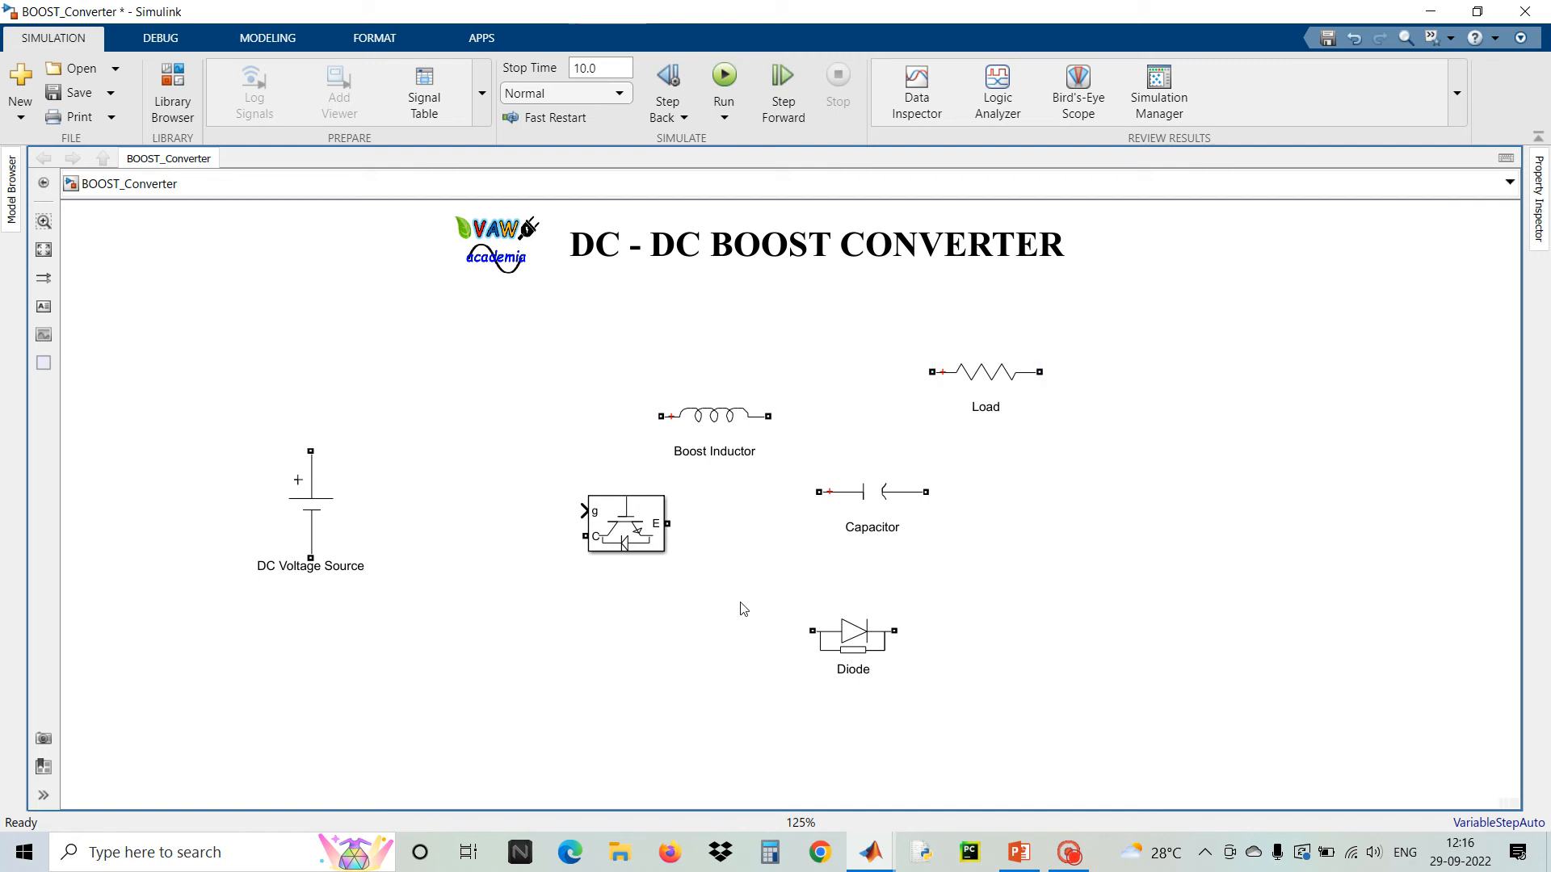
Rotate the IGBT/Diode block 90 degrees so it stands vertically
{"action": "left_click", "coordinate": [619, 534]}
{"action": "key", "text": "ctrl+r"}
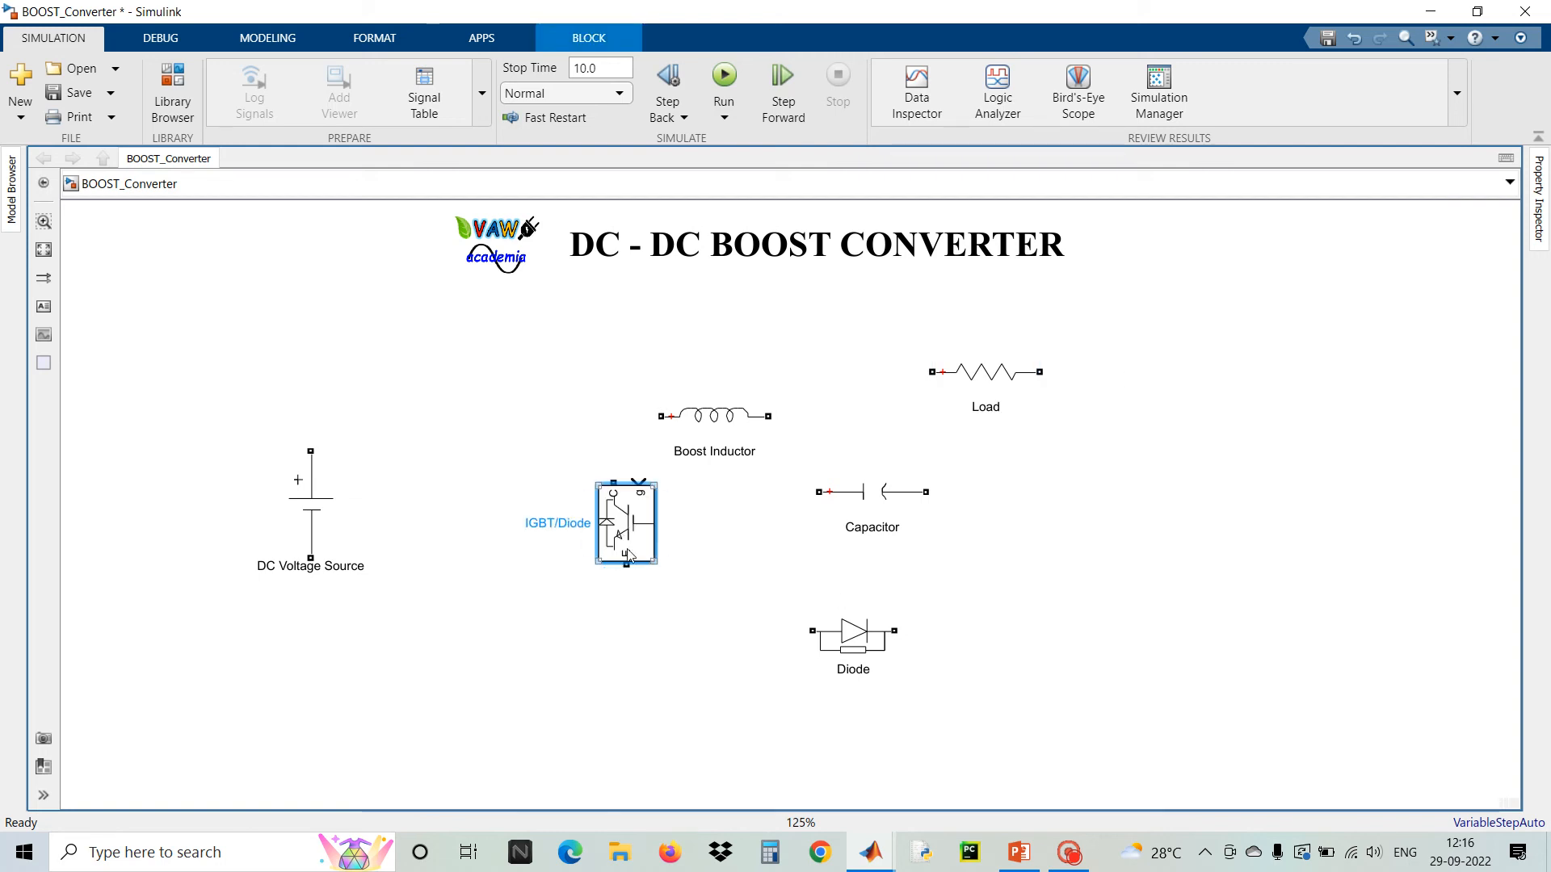
Move the Boost Inductor up and left, then wire the DC source's positive terminal to its input
{"action": "left_click_drag", "start_coordinate": [720, 441], "coordinate": [491, 417]}
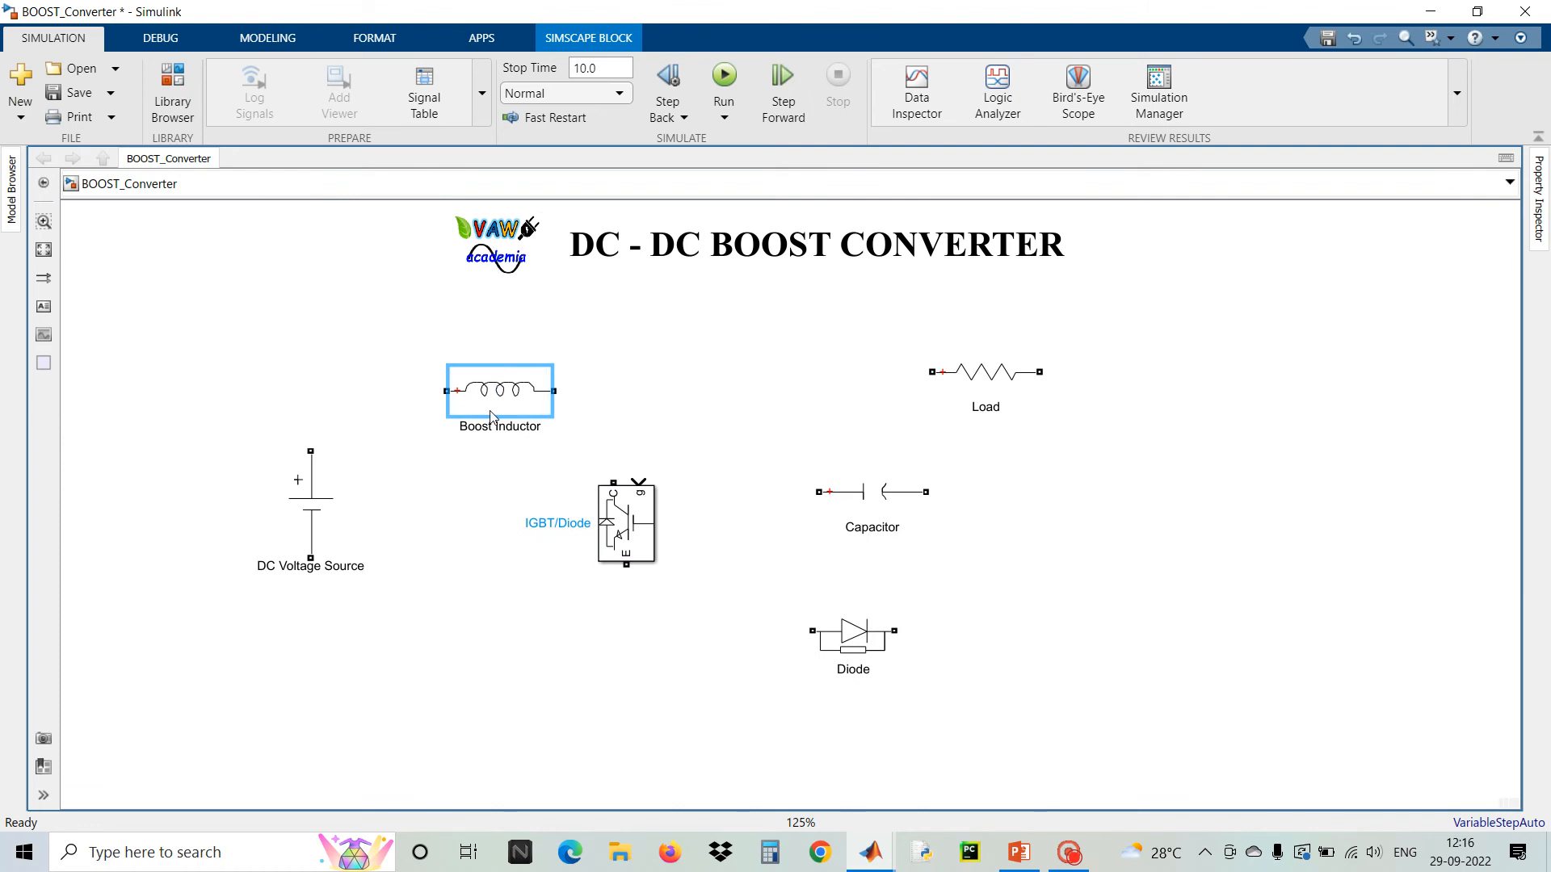
{"action": "left_click_drag", "start_coordinate": [491, 417], "coordinate": [311, 451]}
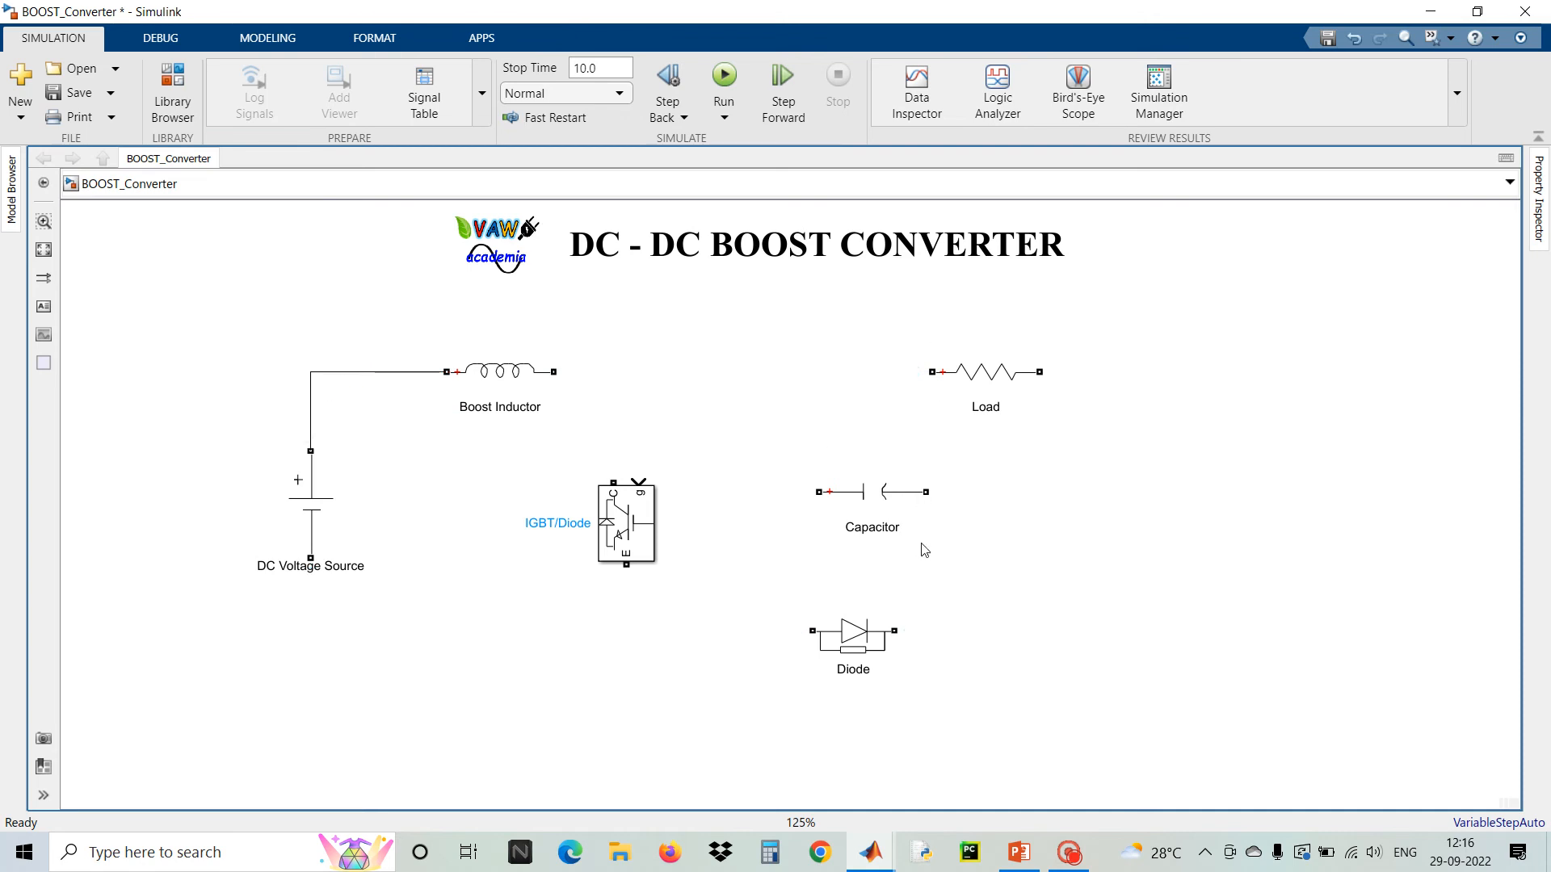
Place the Diode between the Boost Inductor and Load, and nudge the IGBT/Diode block upward
{"action": "left_click_drag", "start_coordinate": [854, 634], "coordinate": [747, 376]}
{"action": "left_click_drag", "start_coordinate": [630, 517], "coordinate": [643, 472]}
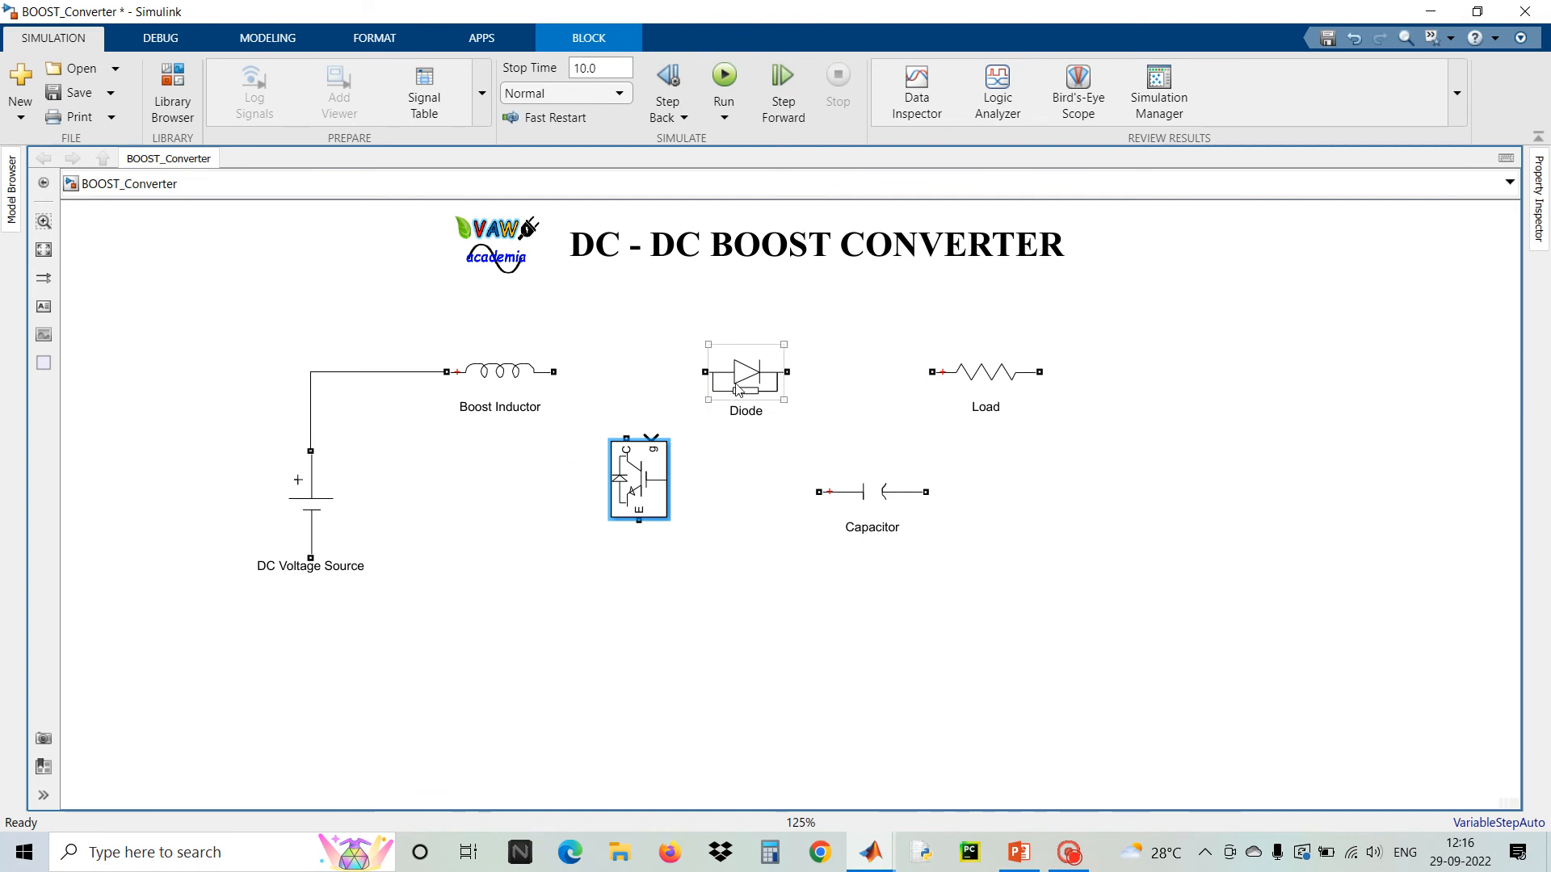
Shift the Diode and Load blocks right, and wire the Boost Inductor's output to the Diode's input
{"action": "left_click_drag", "start_coordinate": [736, 385], "coordinate": [805, 379]}
{"action": "left_click_drag", "start_coordinate": [985, 380], "coordinate": [1054, 374]}
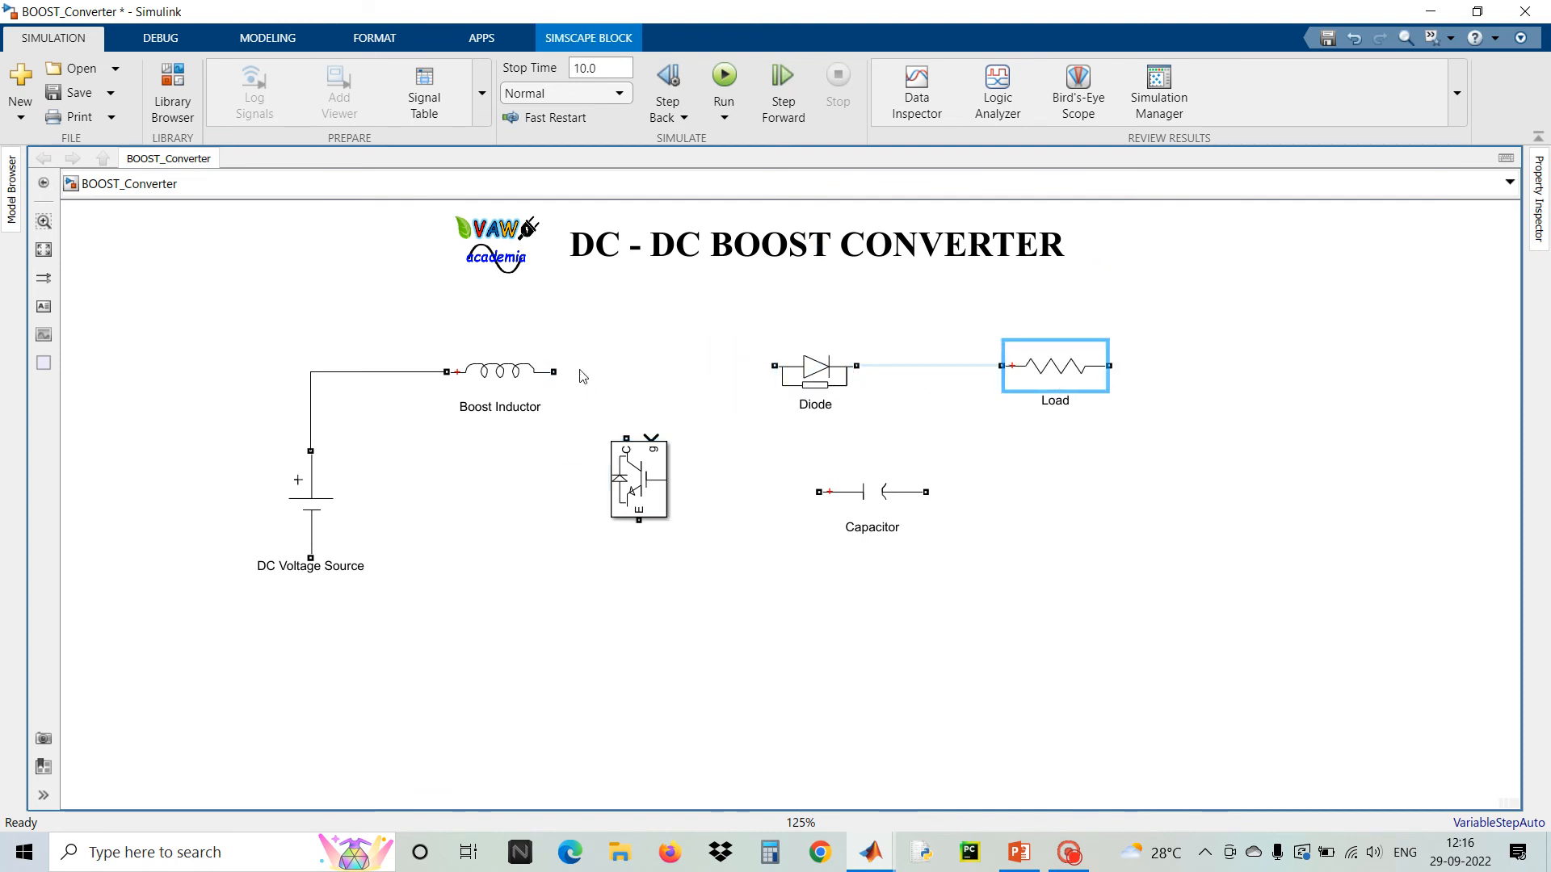
{"action": "mouse_move", "coordinate": [554, 371]}
{"action": "left_mouse_down"}
{"action": "mouse_move", "coordinate": [773, 366]}
{"action": "mouse_move", "coordinate": [824, 390]}
{"action": "left_mouse_up"}
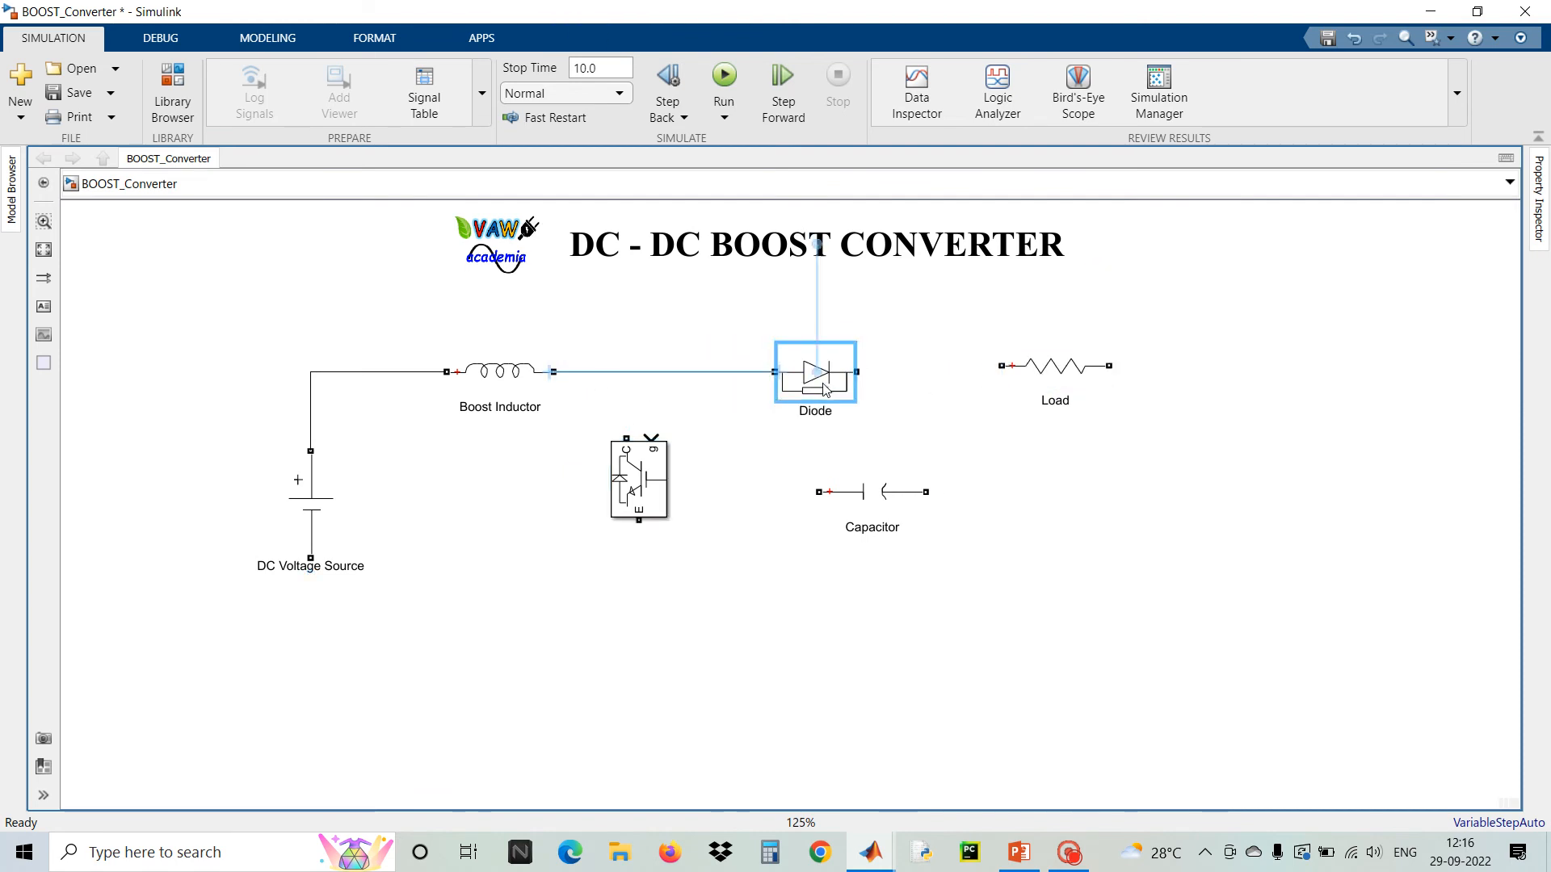
Wire the IGBT/Diode collector to the inductor–diode line and its emitter to the DC source's negative terminal, lowering the return wire
{"action": "left_click_drag", "start_coordinate": [626, 439], "coordinate": [626, 372]}
{"action": "mouse_move", "coordinate": [639, 521]}
{"action": "left_mouse_down"}
{"action": "mouse_move", "coordinate": [640, 575]}
{"action": "mouse_move", "coordinate": [391, 641]}
{"action": "mouse_move", "coordinate": [310, 559]}
{"action": "left_mouse_up"}
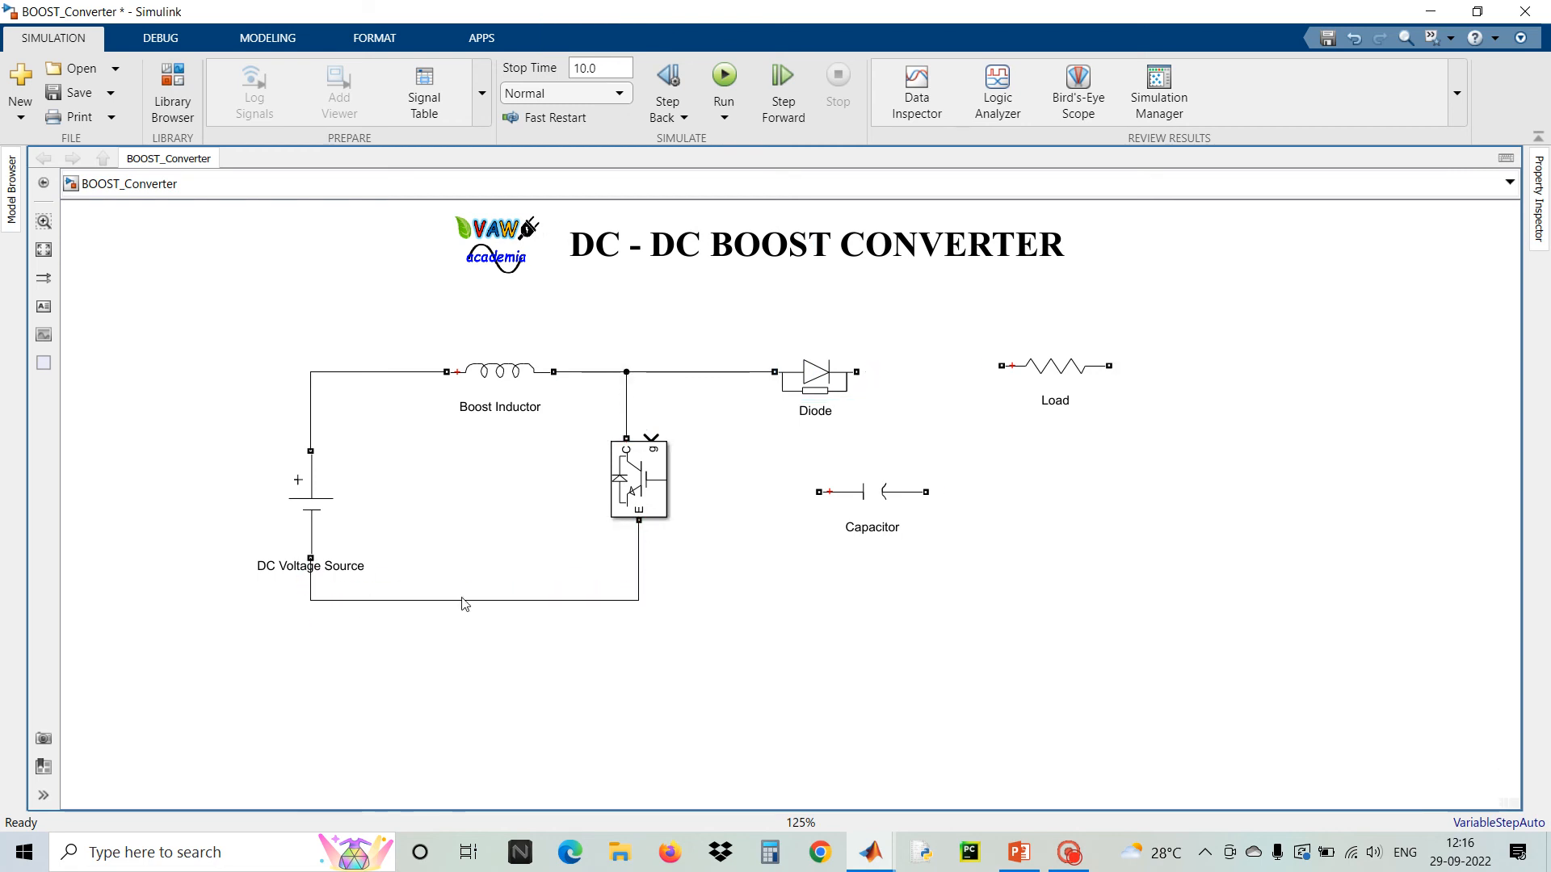
{"action": "left_click_drag", "start_coordinate": [464, 602], "coordinate": [465, 638]}
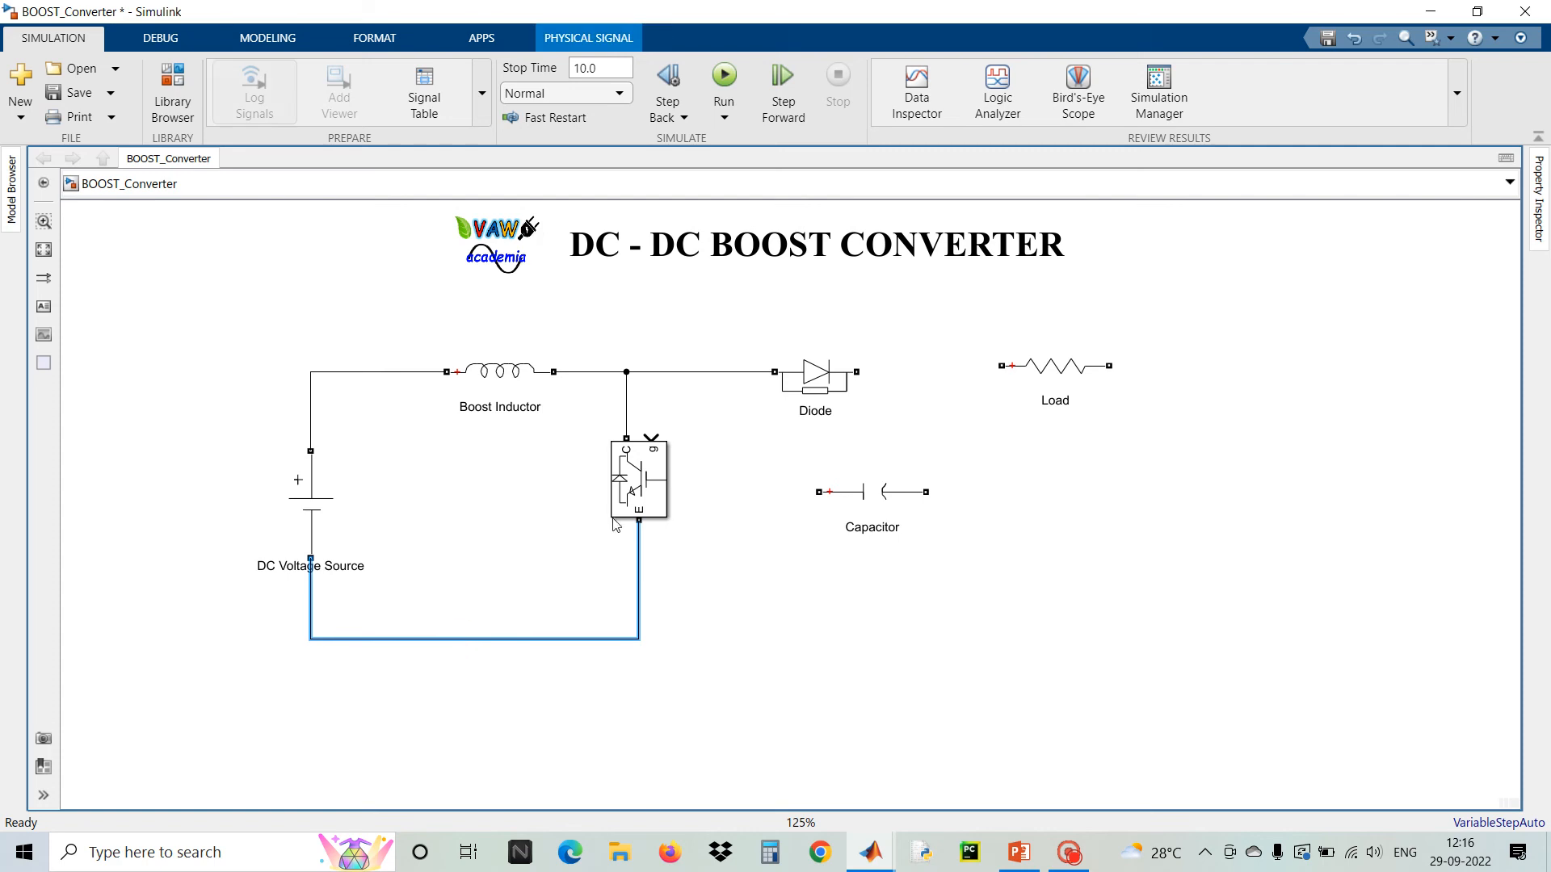
Display the IGBT/Diode block's name label beside it
{"action": "right_click", "coordinate": [634, 501]}
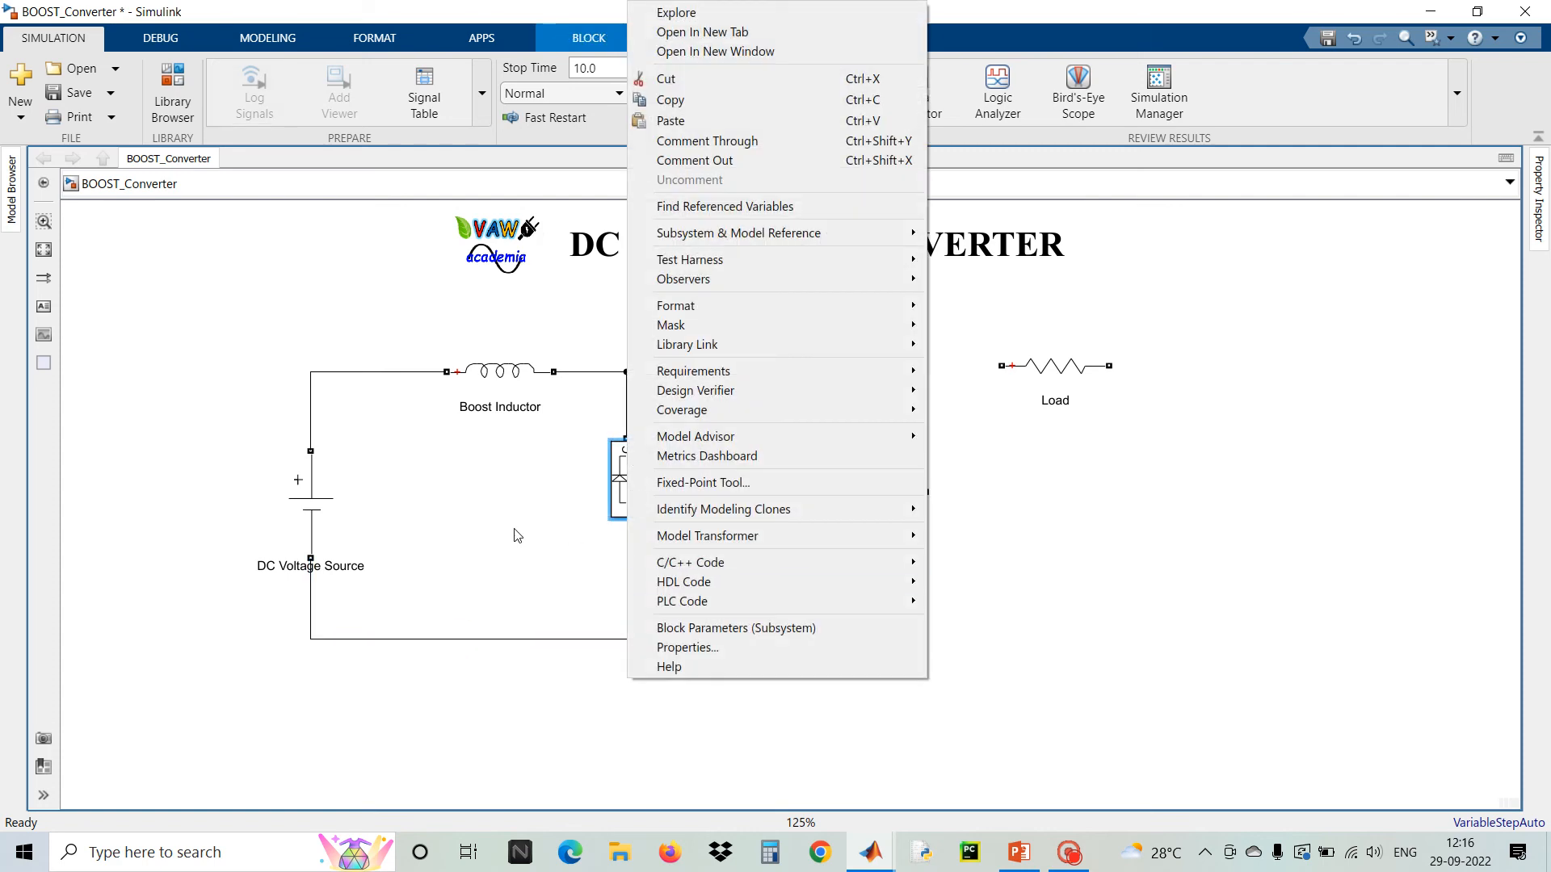
{"action": "left_click", "coordinate": [512, 529]}
{"action": "left_click", "coordinate": [646, 493]}
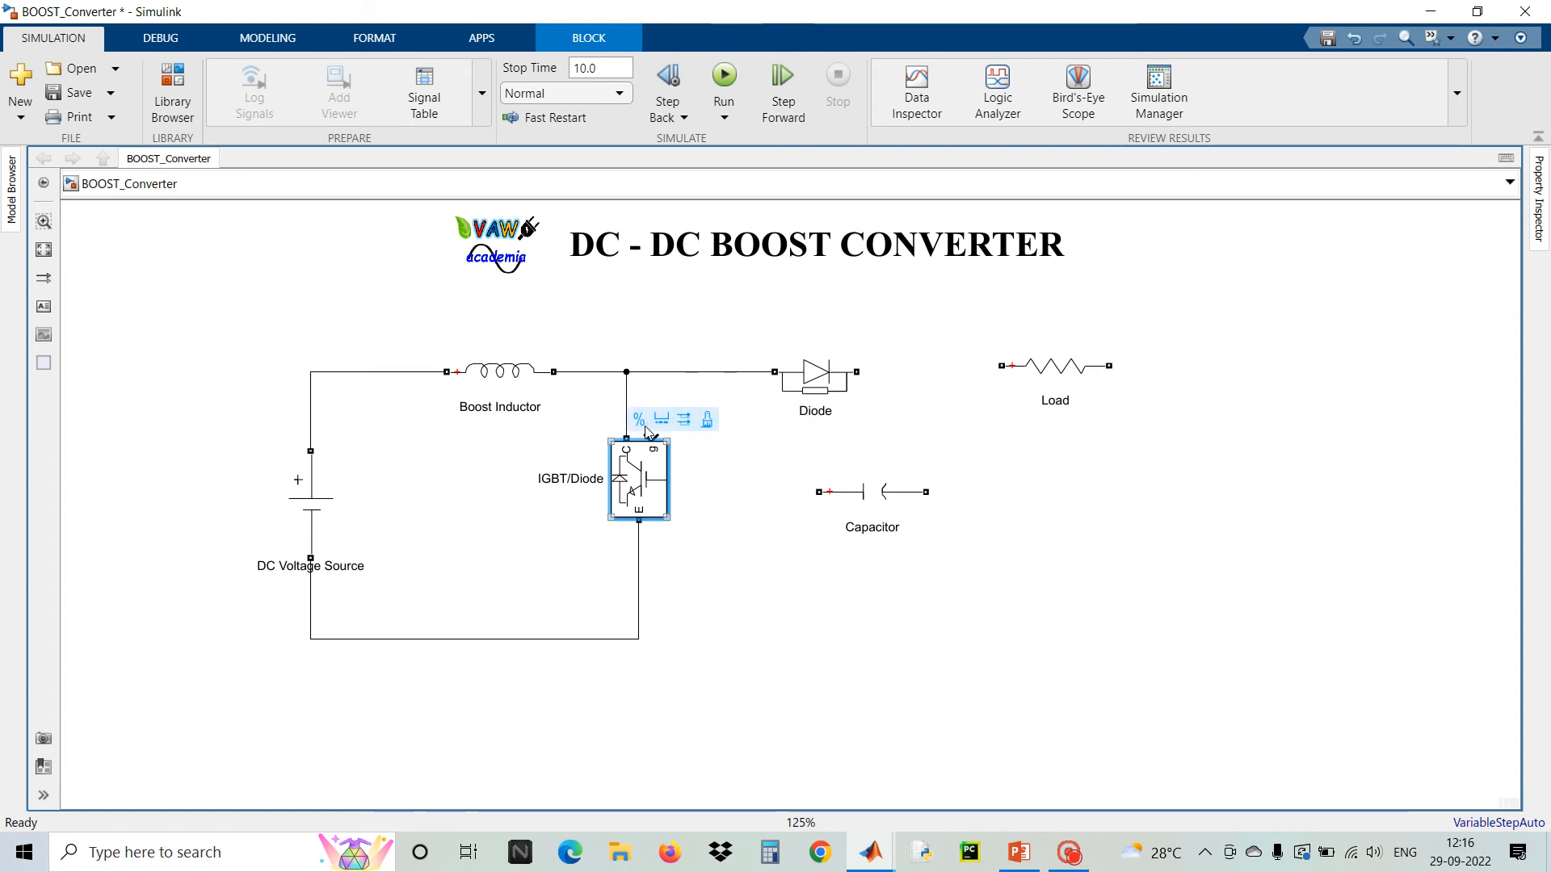
Rotate the Capacitor and Load blocks to stand vertically and position them side by side right of the Diode
{"action": "left_click_drag", "start_coordinate": [879, 500], "coordinate": [924, 516]}
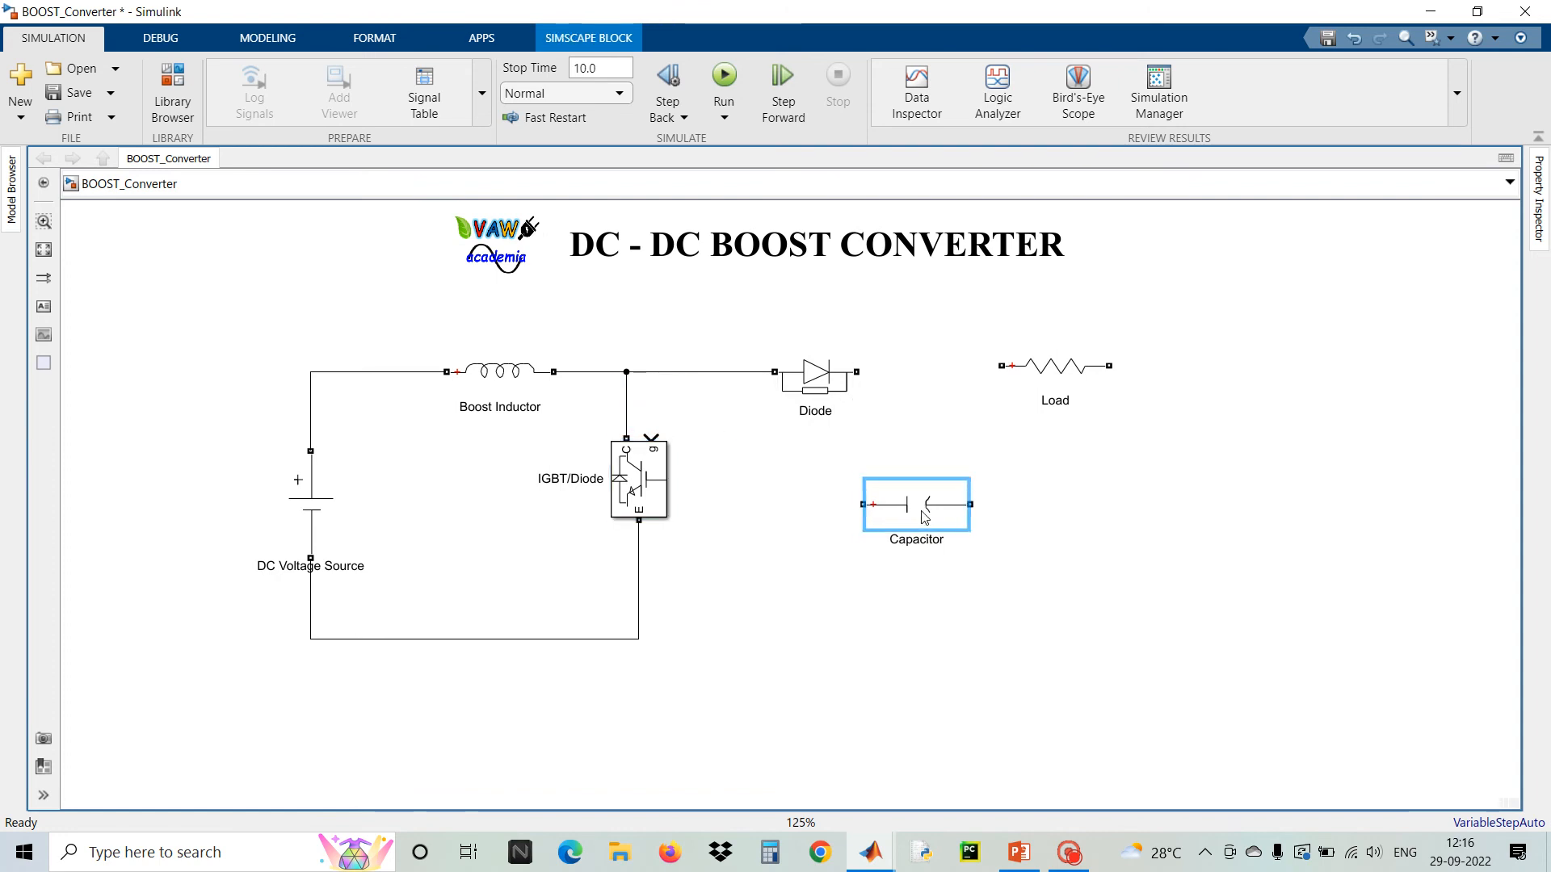
{"action": "key", "text": "ctrl+r"}
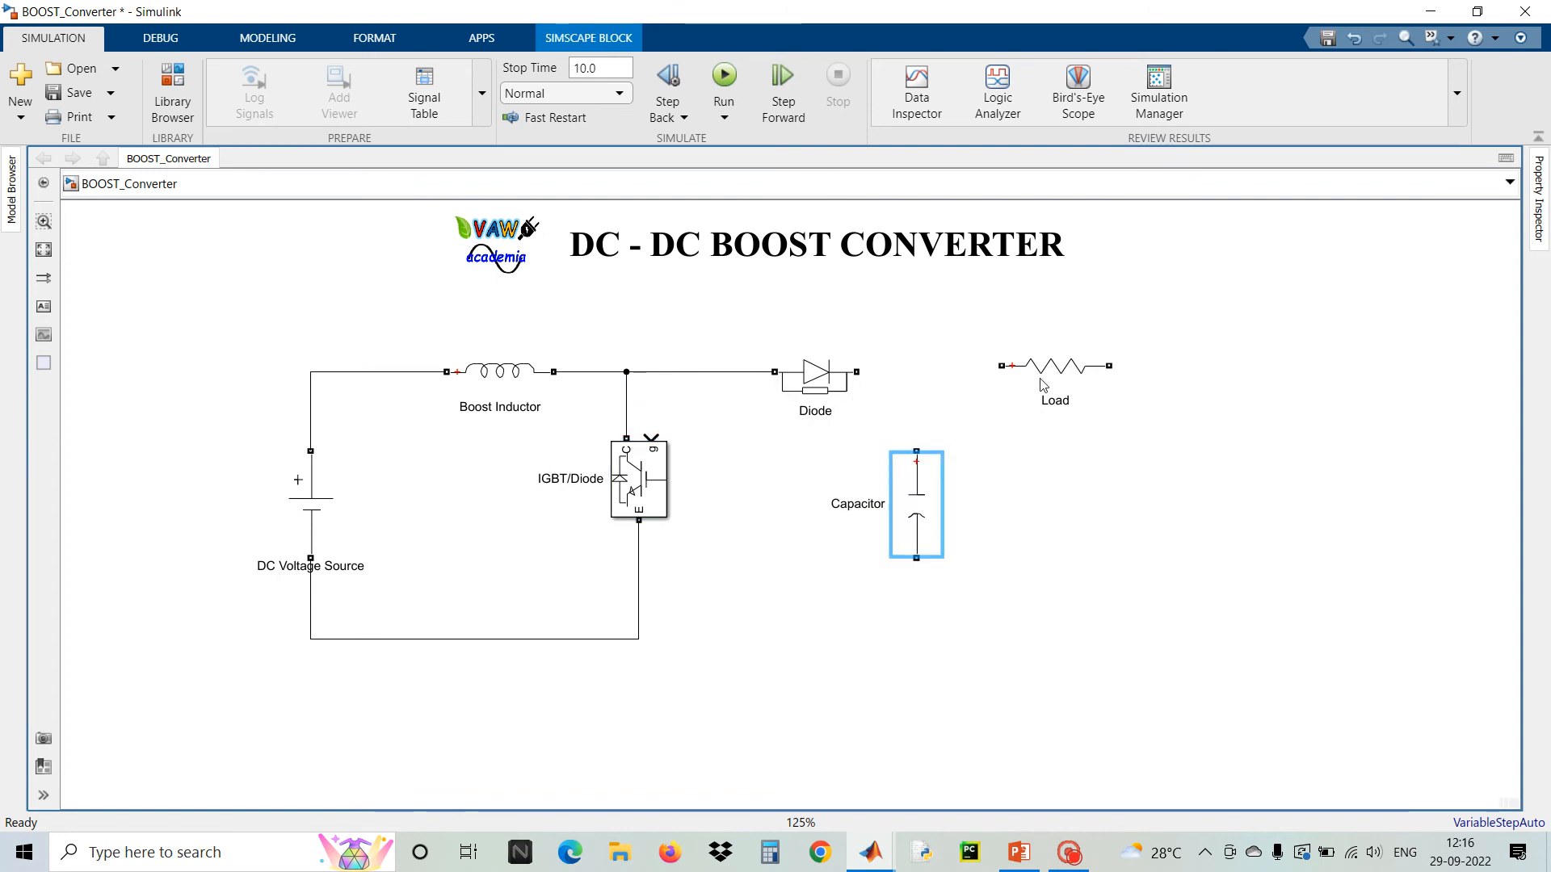
{"action": "left_click", "coordinate": [1059, 359]}
{"action": "key", "text": "ctrl+r"}
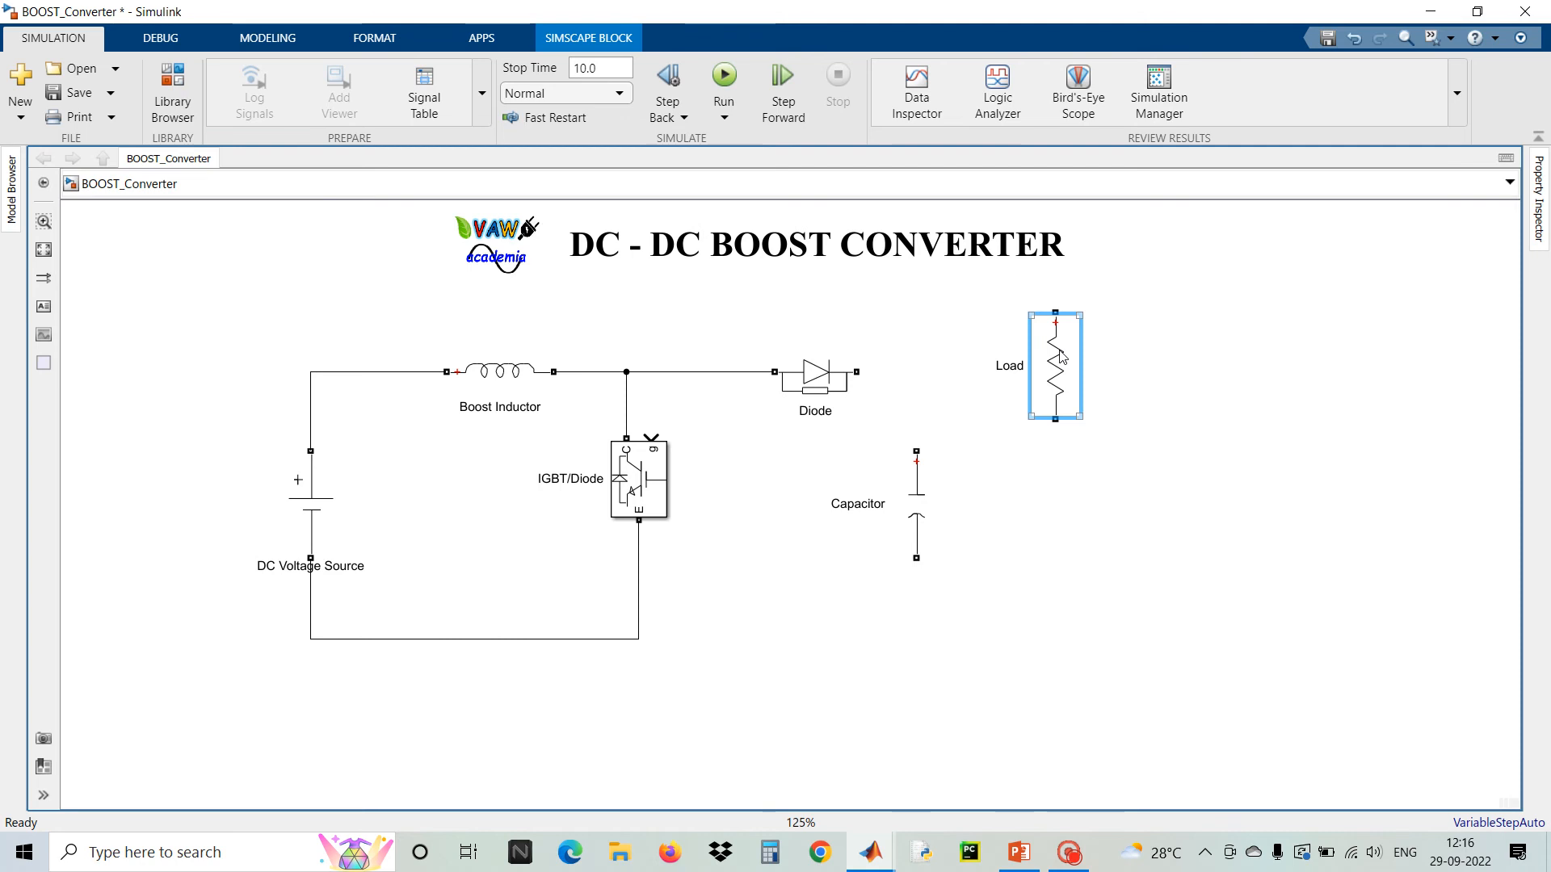
{"action": "left_click_drag", "start_coordinate": [1049, 395], "coordinate": [1097, 509]}
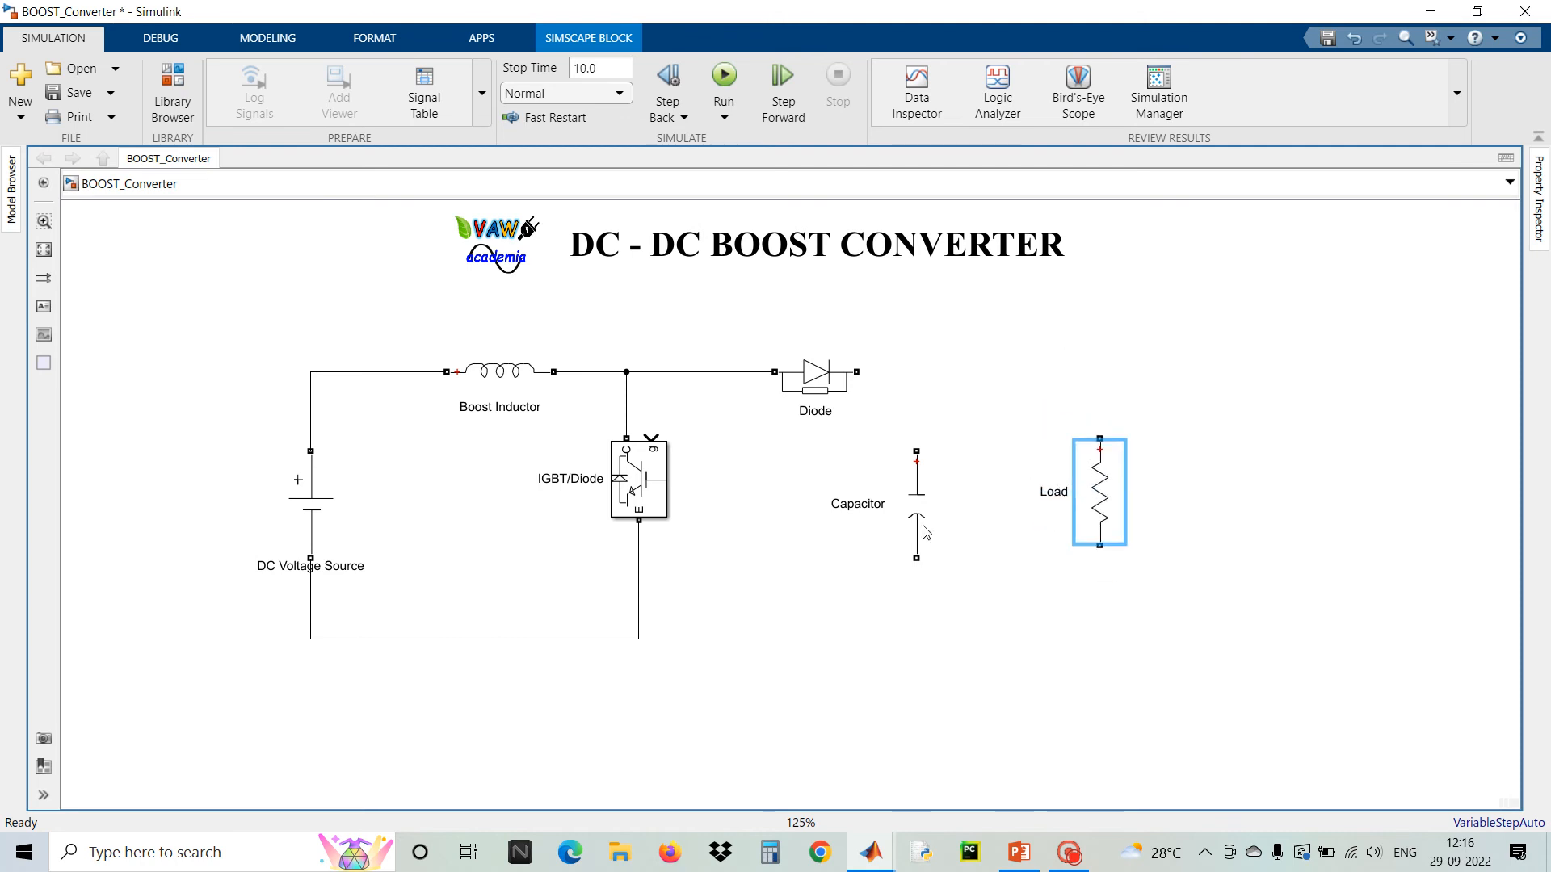
{"action": "left_click_drag", "start_coordinate": [923, 517], "coordinate": [948, 517]}
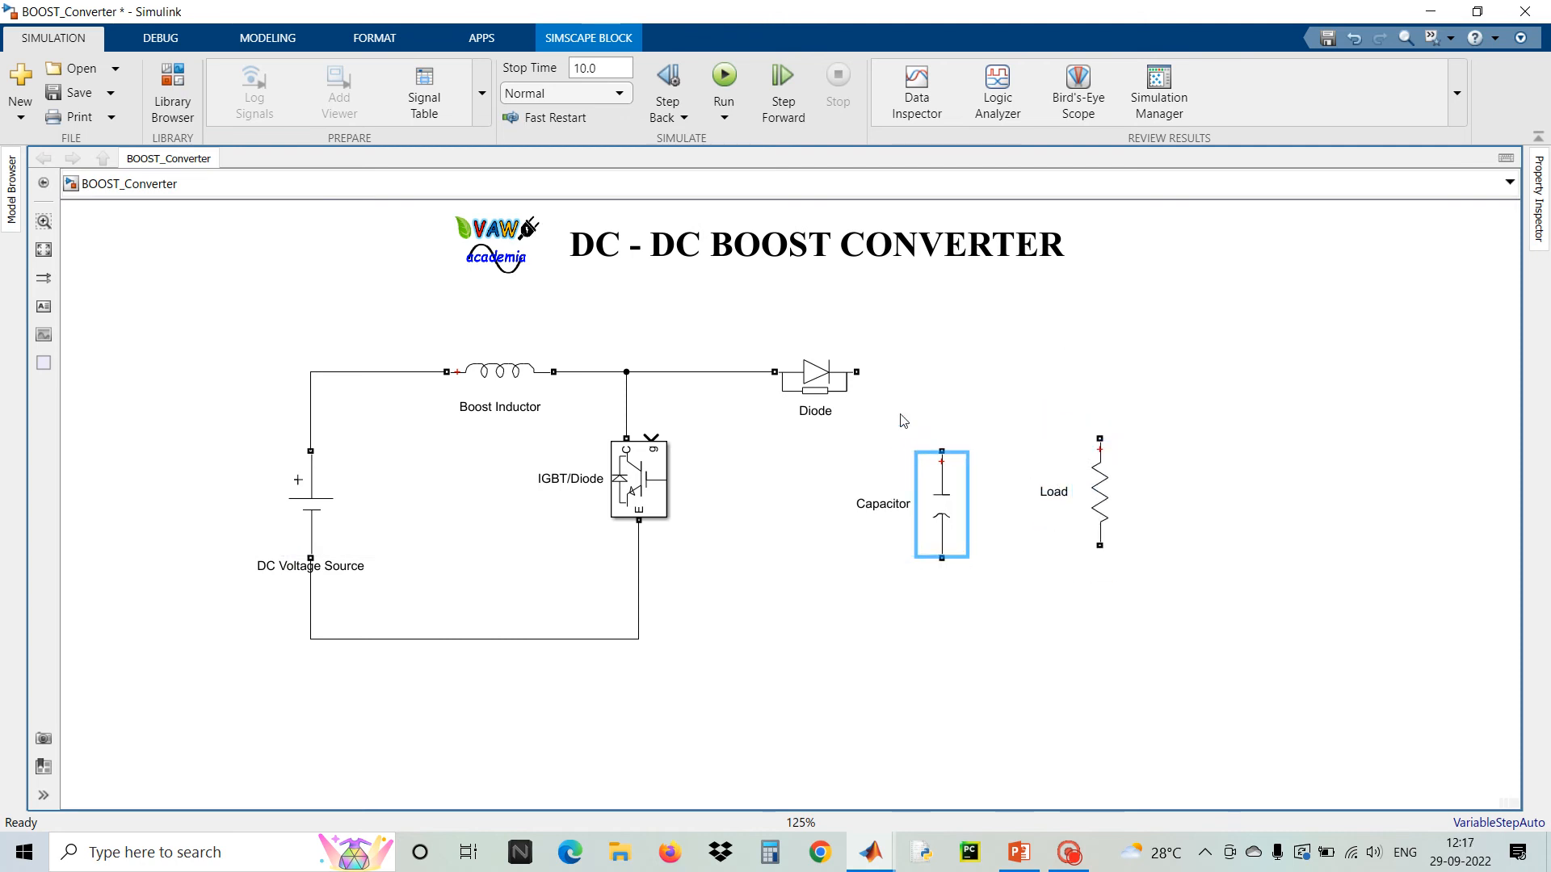
Wire the Capacitor and Load in parallel between the Diode's output and the bottom return line
{"action": "left_click_drag", "start_coordinate": [857, 372], "coordinate": [942, 451]}
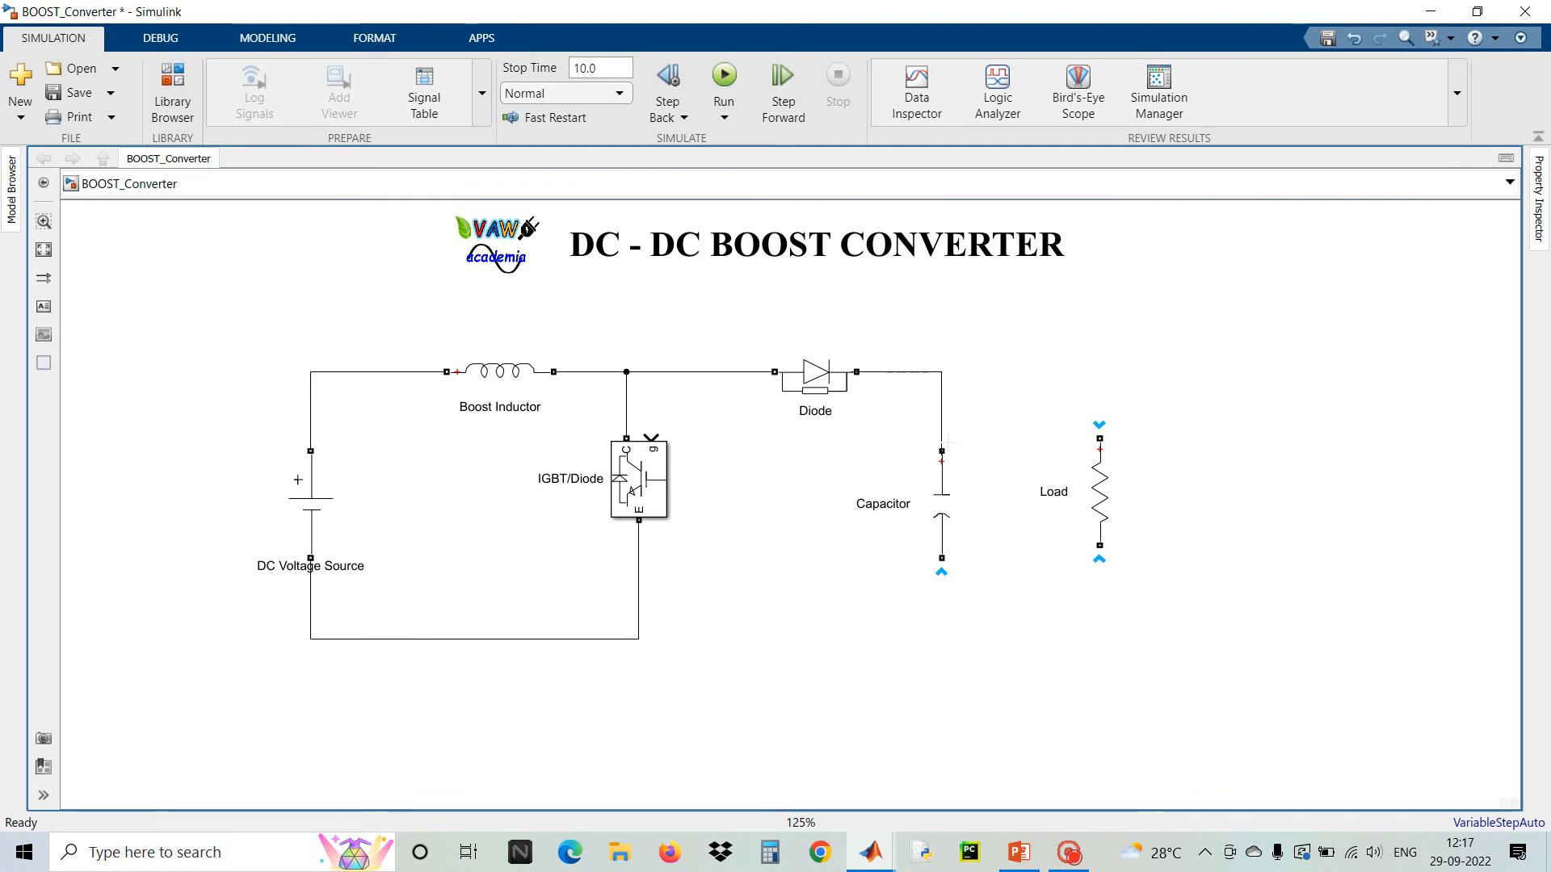
{"action": "left_click_drag", "start_coordinate": [941, 558], "coordinate": [638, 638]}
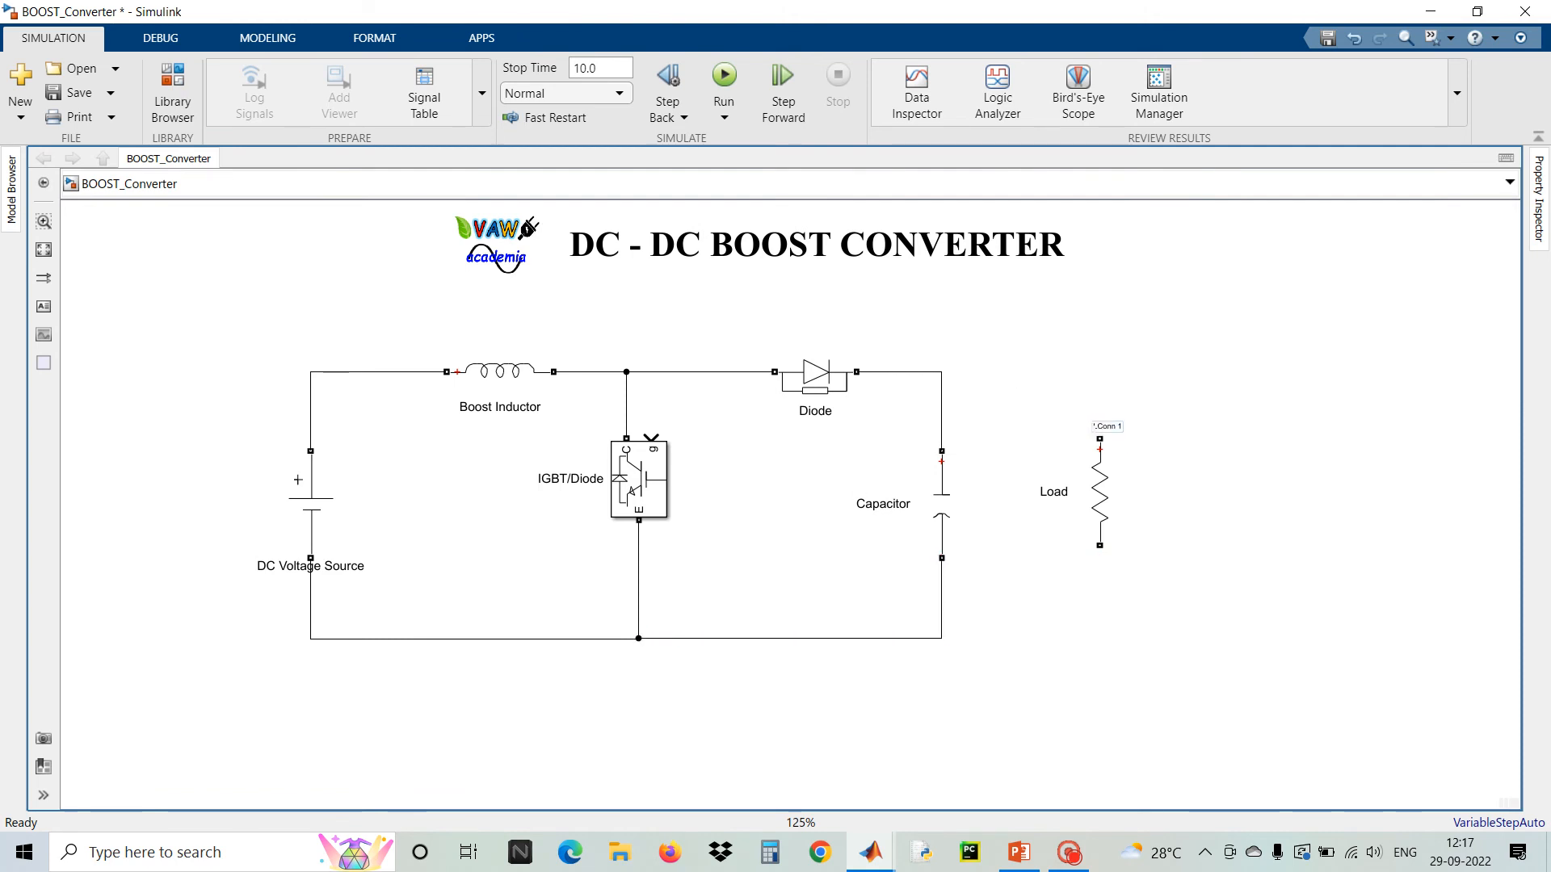
{"action": "left_click_drag", "start_coordinate": [1101, 439], "coordinate": [942, 372]}
{"action": "left_click_drag", "start_coordinate": [1103, 556], "coordinate": [941, 638]}
Nudge the IGBT/Diode down and the Boost Inductor left, then replace the Load's broken return wire with a new connection
{"action": "left_click_drag", "start_coordinate": [615, 487], "coordinate": [615, 512]}
{"action": "left_click_drag", "start_coordinate": [517, 378], "coordinate": [492, 378]}
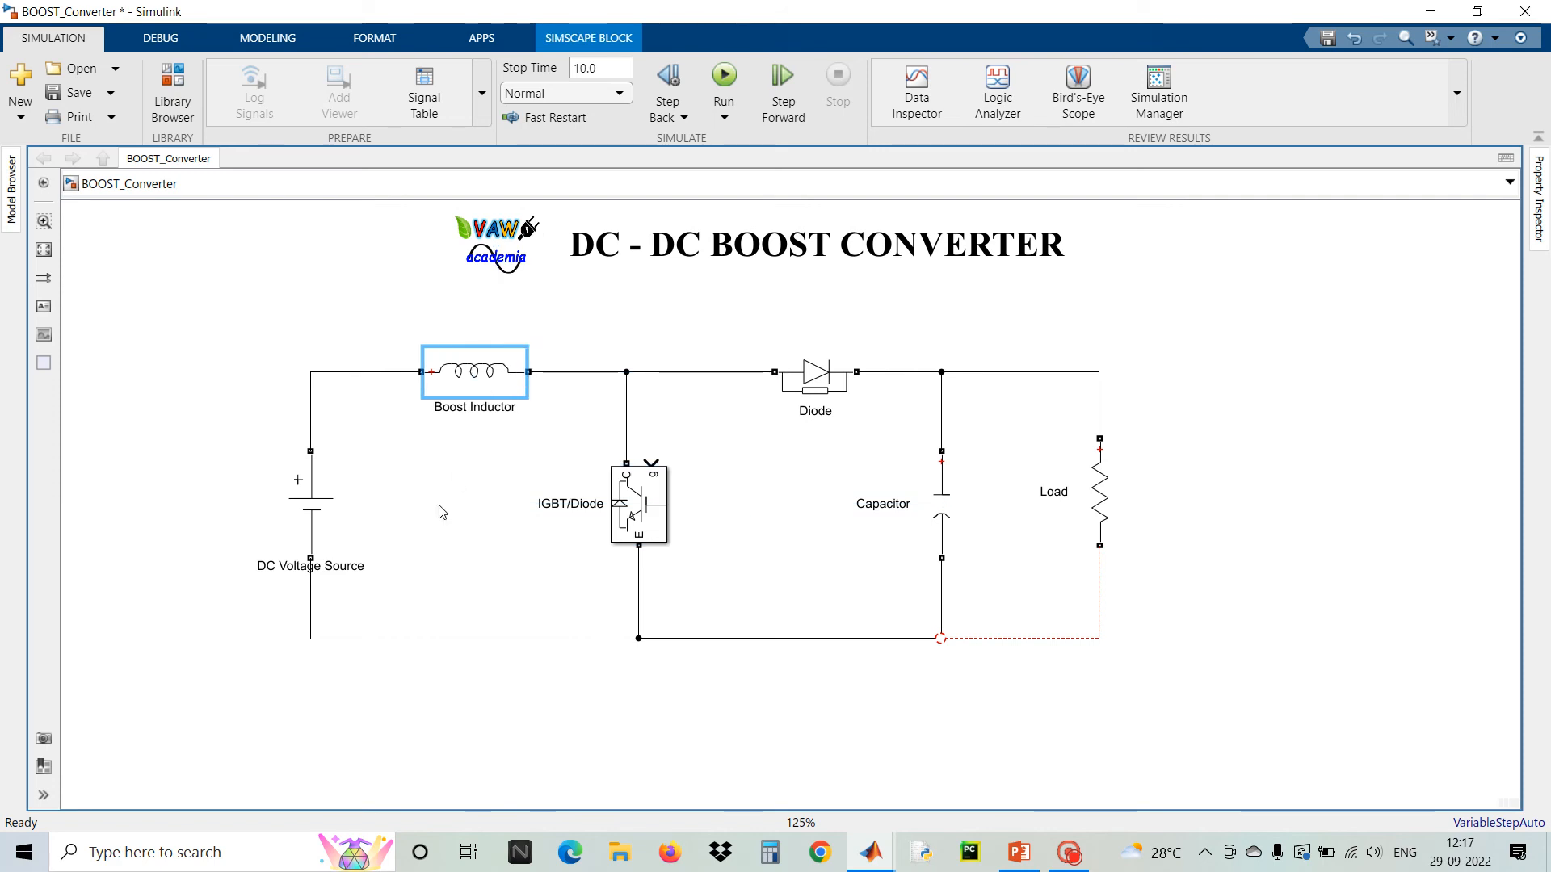
{"action": "left_click", "coordinate": [995, 641]}
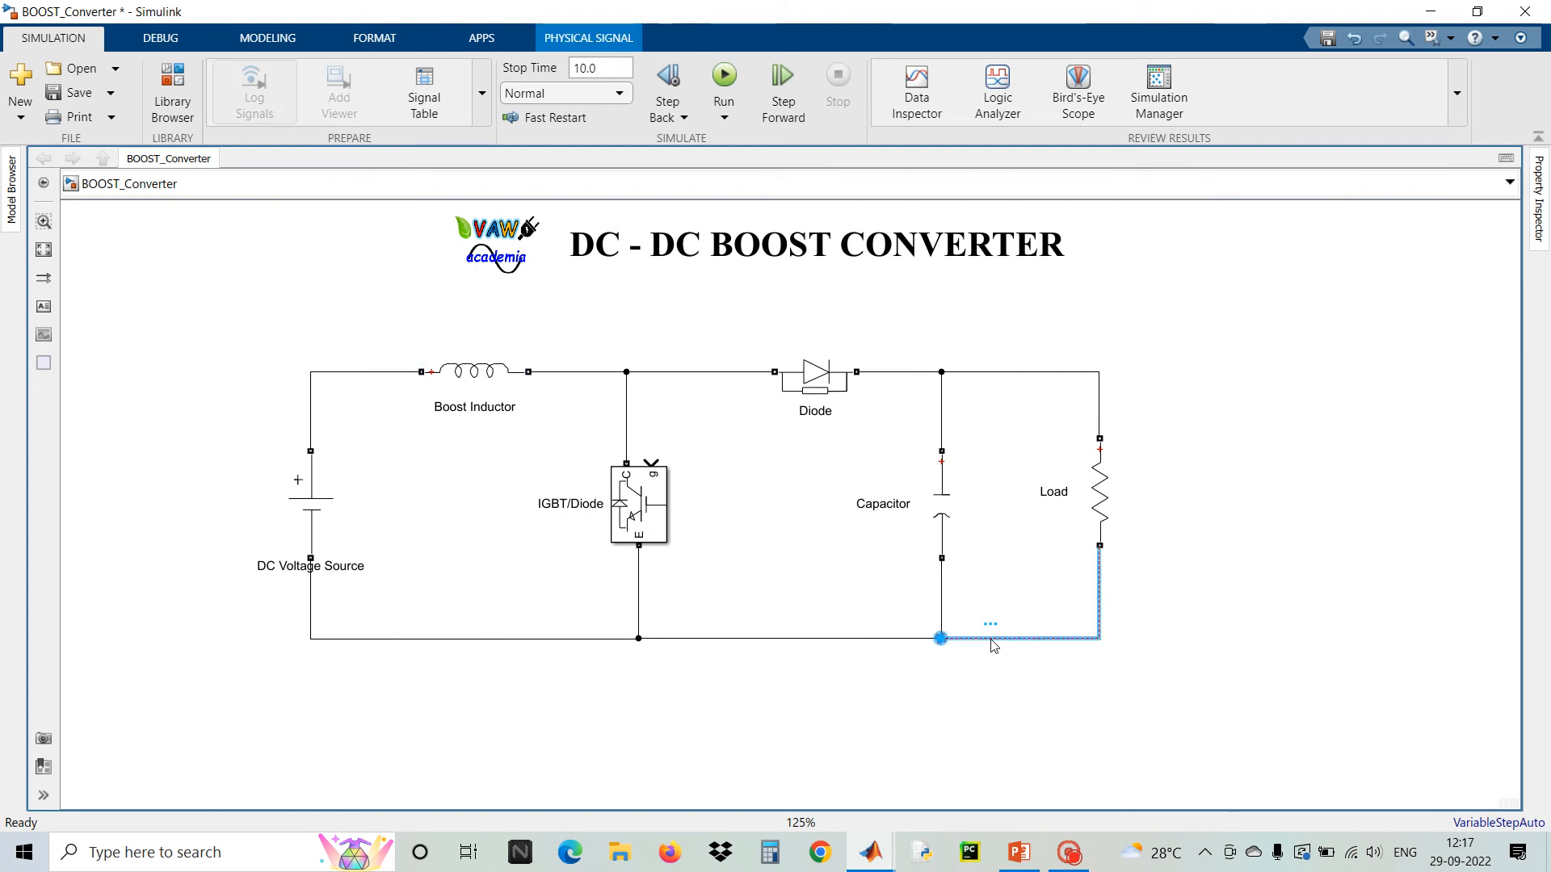
{"action": "key", "text": "Delete"}
{"action": "mouse_move", "coordinate": [1099, 546]}
{"action": "left_mouse_down"}
{"action": "mouse_move", "coordinate": [1083, 657]}
{"action": "mouse_move", "coordinate": [941, 636]}
{"action": "left_mouse_up"}
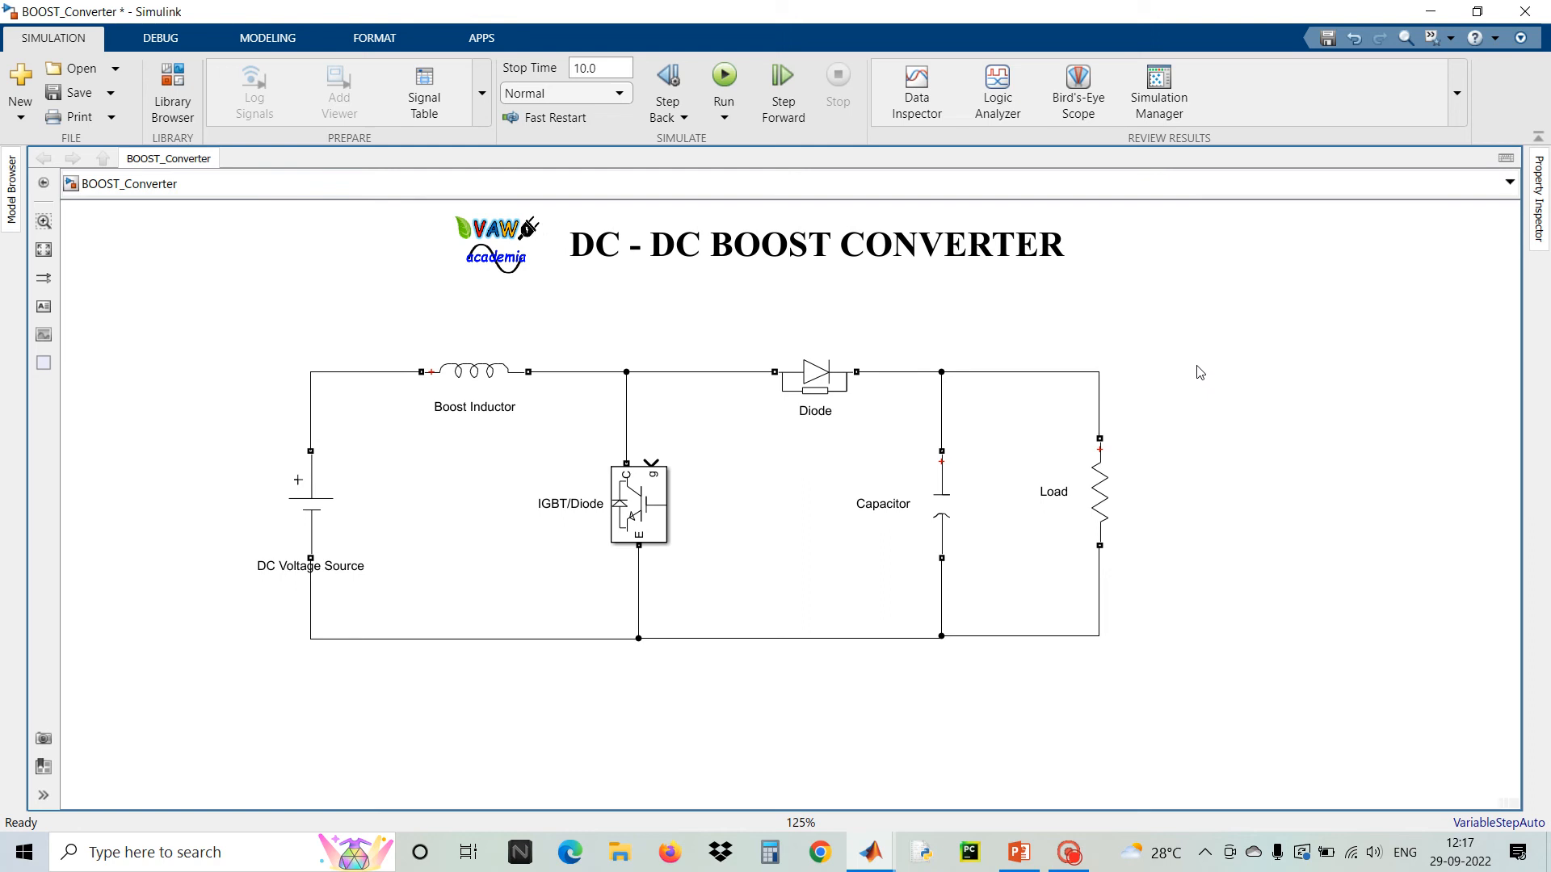
Add a Voltage Measurement block and connect its terminals across the DC Voltage Source
{"action": "double_click", "coordinate": [1159, 436]}
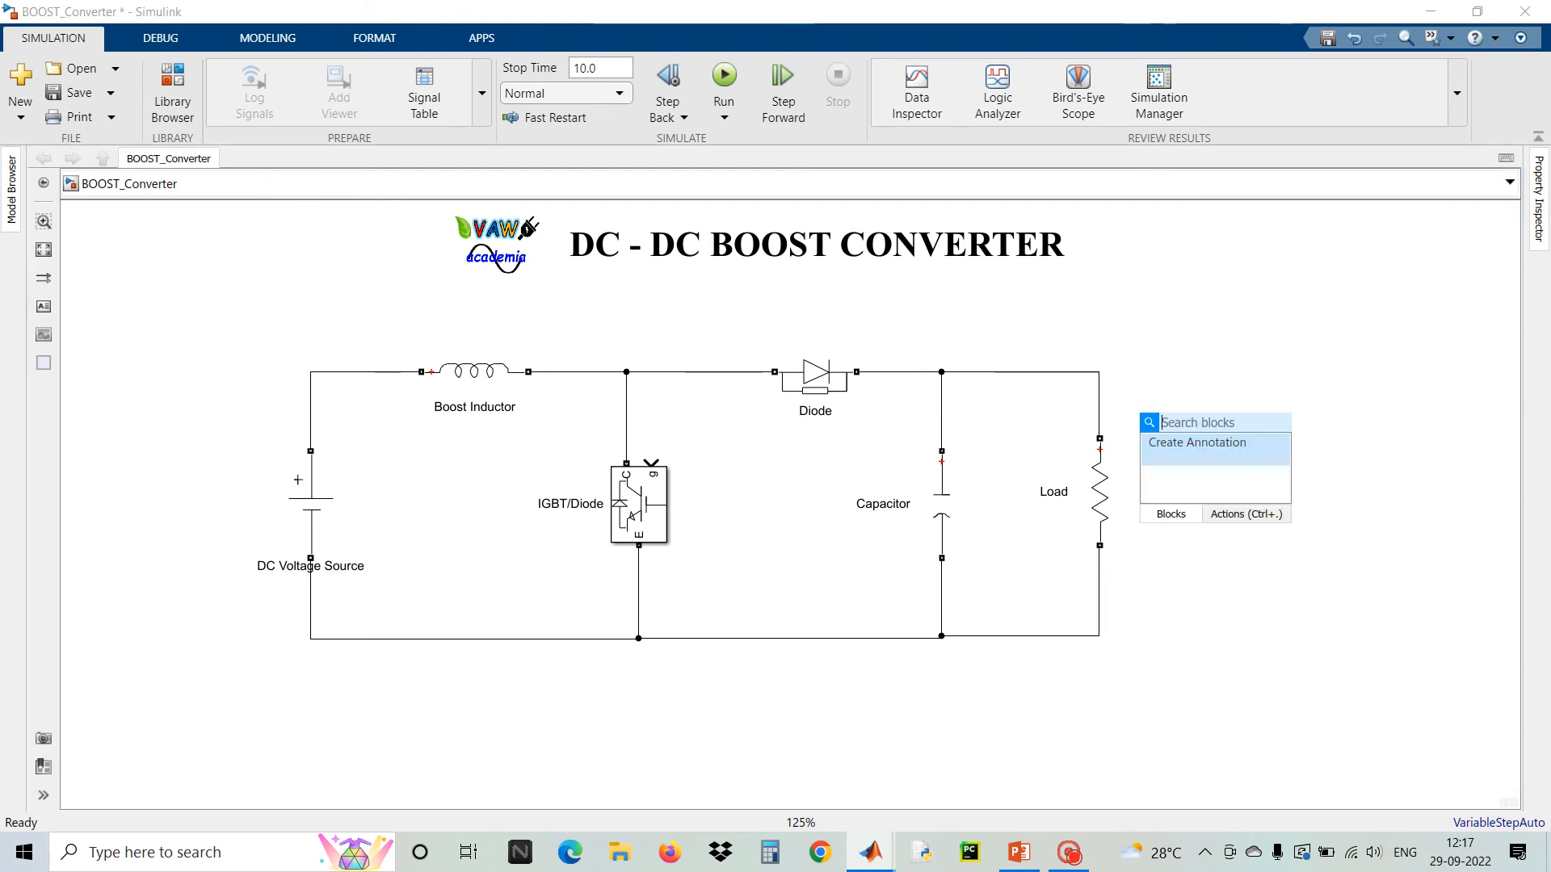
{"action": "type", "text": "volta"}
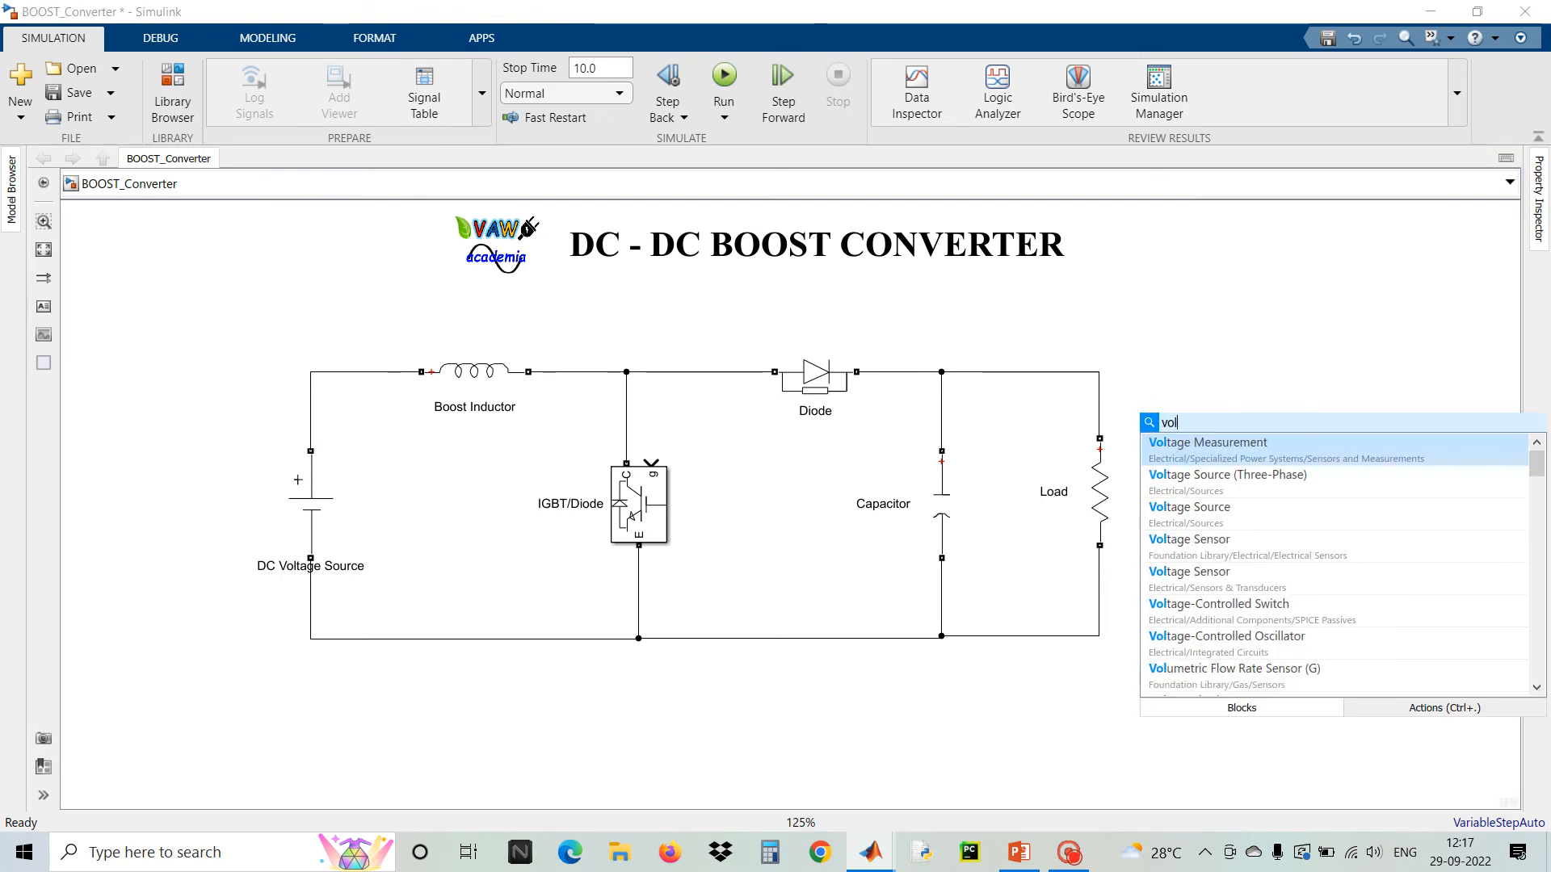
{"action": "left_click", "coordinate": [1181, 446]}
{"action": "mouse_move", "coordinate": [1161, 440]}
{"action": "left_mouse_down"}
{"action": "mouse_move", "coordinate": [1257, 496]}
{"action": "mouse_move", "coordinate": [437, 504]}
{"action": "mouse_move", "coordinate": [391, 440]}
{"action": "mouse_move", "coordinate": [311, 404]}
{"action": "left_mouse_up"}
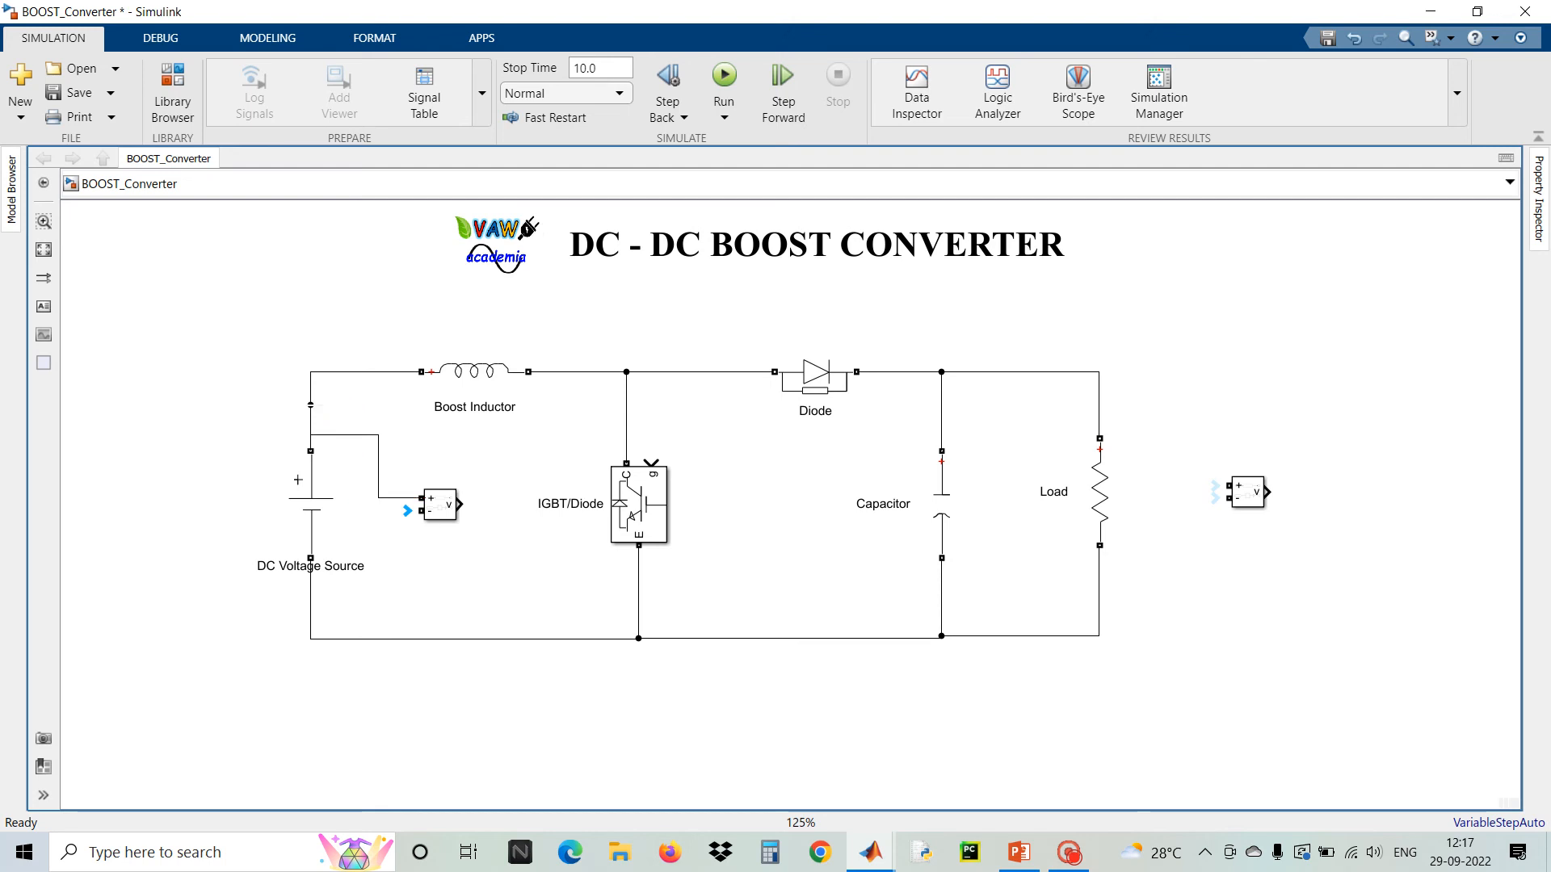
{"action": "left_click", "coordinate": [436, 509]}
{"action": "mouse_move", "coordinate": [422, 511]}
{"action": "left_mouse_down"}
{"action": "mouse_move", "coordinate": [393, 557]}
{"action": "mouse_move", "coordinate": [311, 595]}
{"action": "left_mouse_up"}
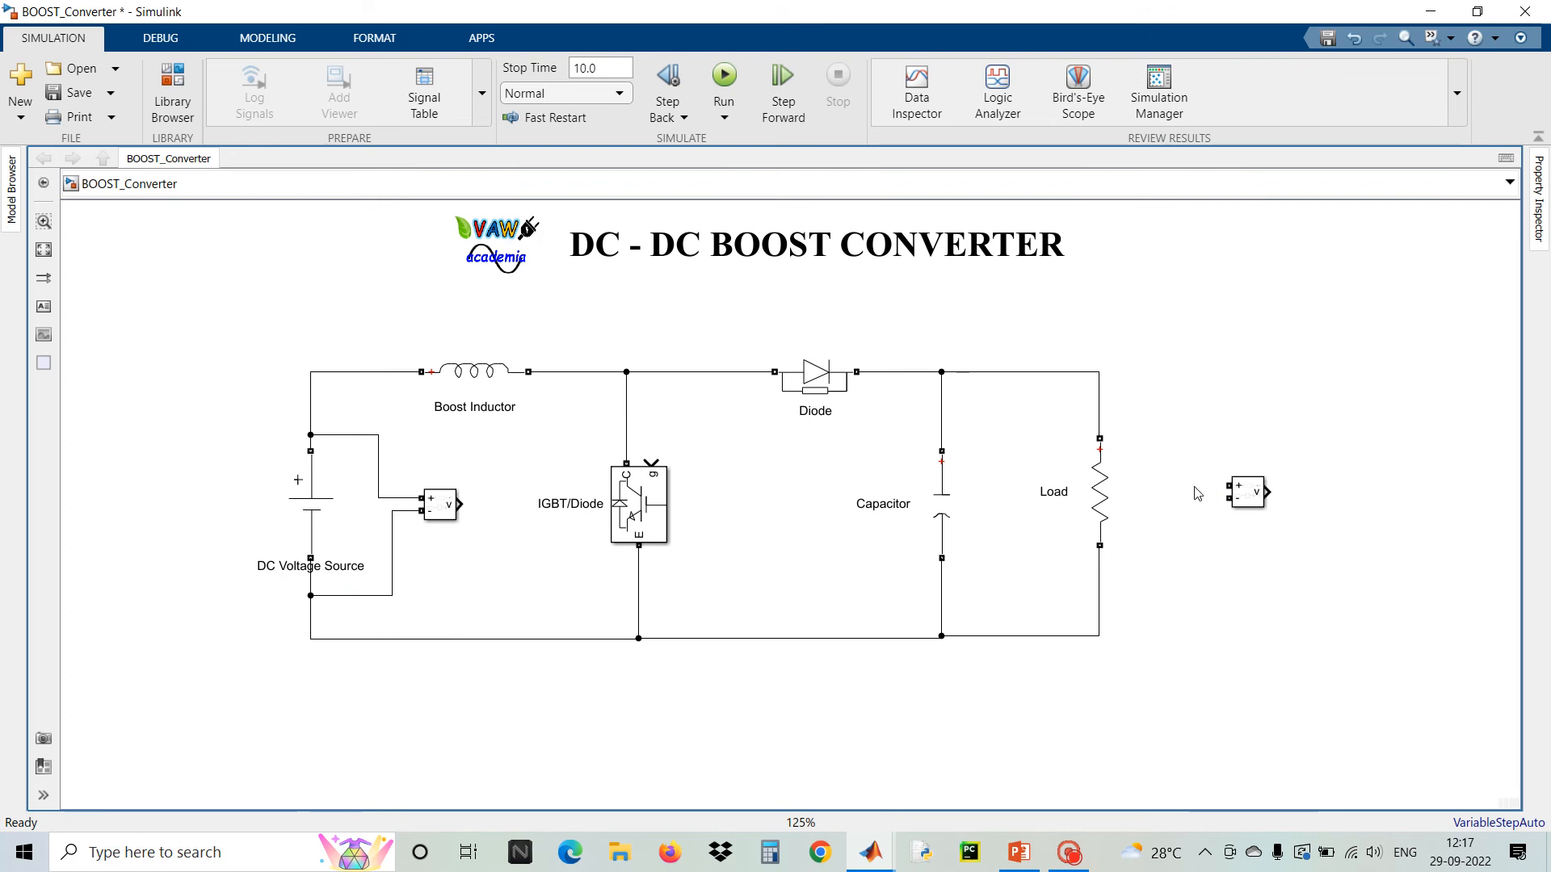
Connect the second Voltage Measurement block's positive and negative terminals across the Load
{"action": "left_click", "coordinate": [1246, 493]}
{"action": "mouse_move", "coordinate": [1229, 485]}
{"action": "left_mouse_down"}
{"action": "mouse_move", "coordinate": [1178, 416]}
{"action": "mouse_move", "coordinate": [1098, 399]}
{"action": "left_mouse_up"}
{"action": "left_click", "coordinate": [1239, 488]}
{"action": "left_click_drag", "start_coordinate": [1230, 496], "coordinate": [1098, 598]}
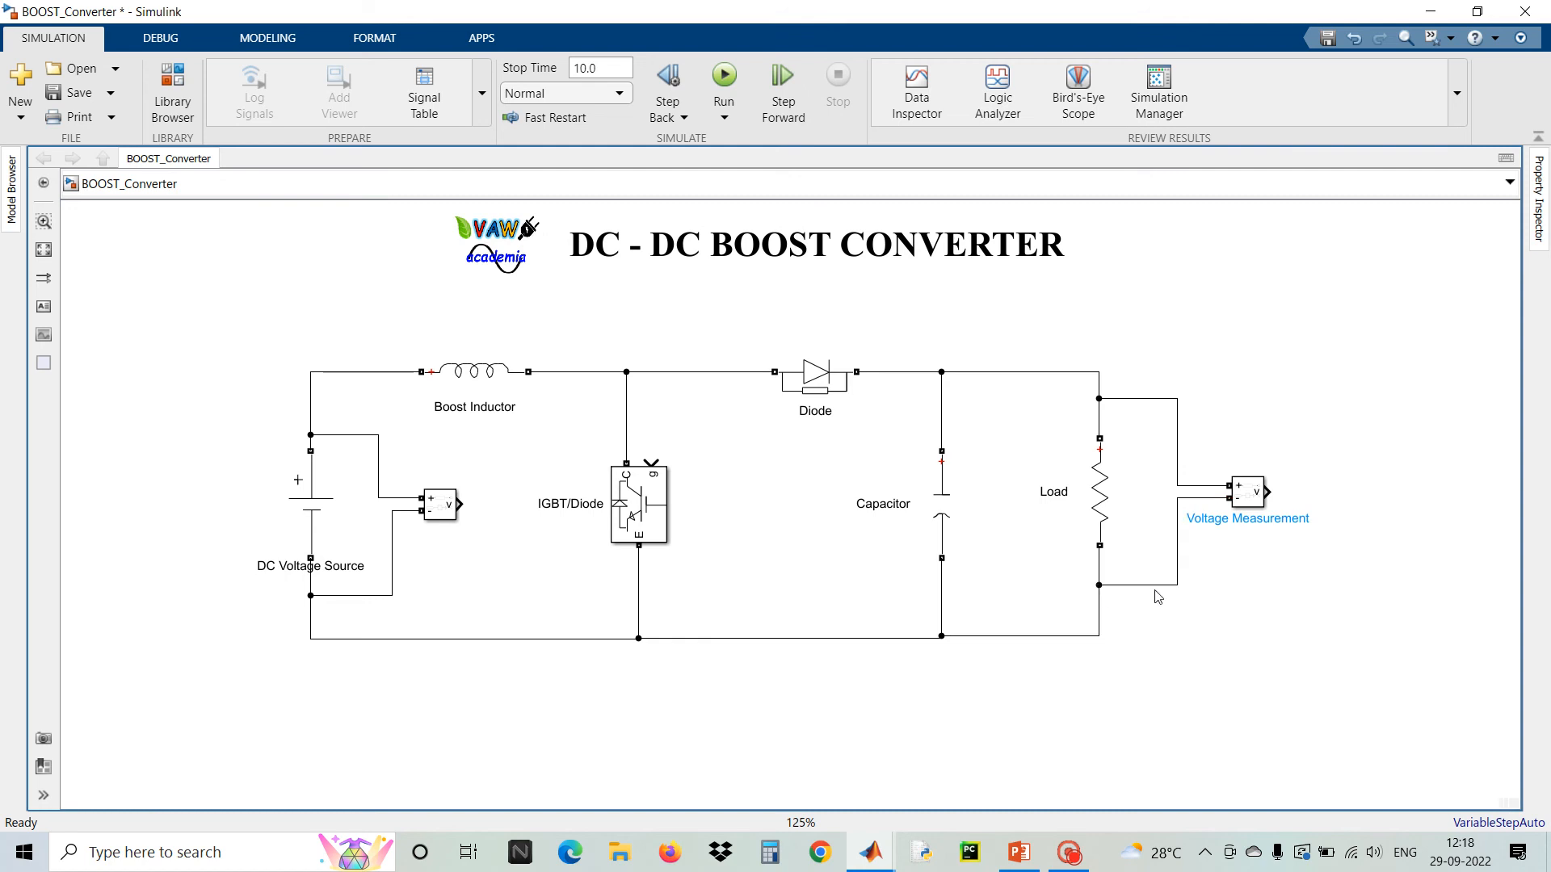
Shift the Boost Inductor left and delete the wire between it and the switch node
{"action": "left_click", "coordinate": [472, 386]}
{"action": "left_click_drag", "start_coordinate": [473, 384], "coordinate": [441, 383]}
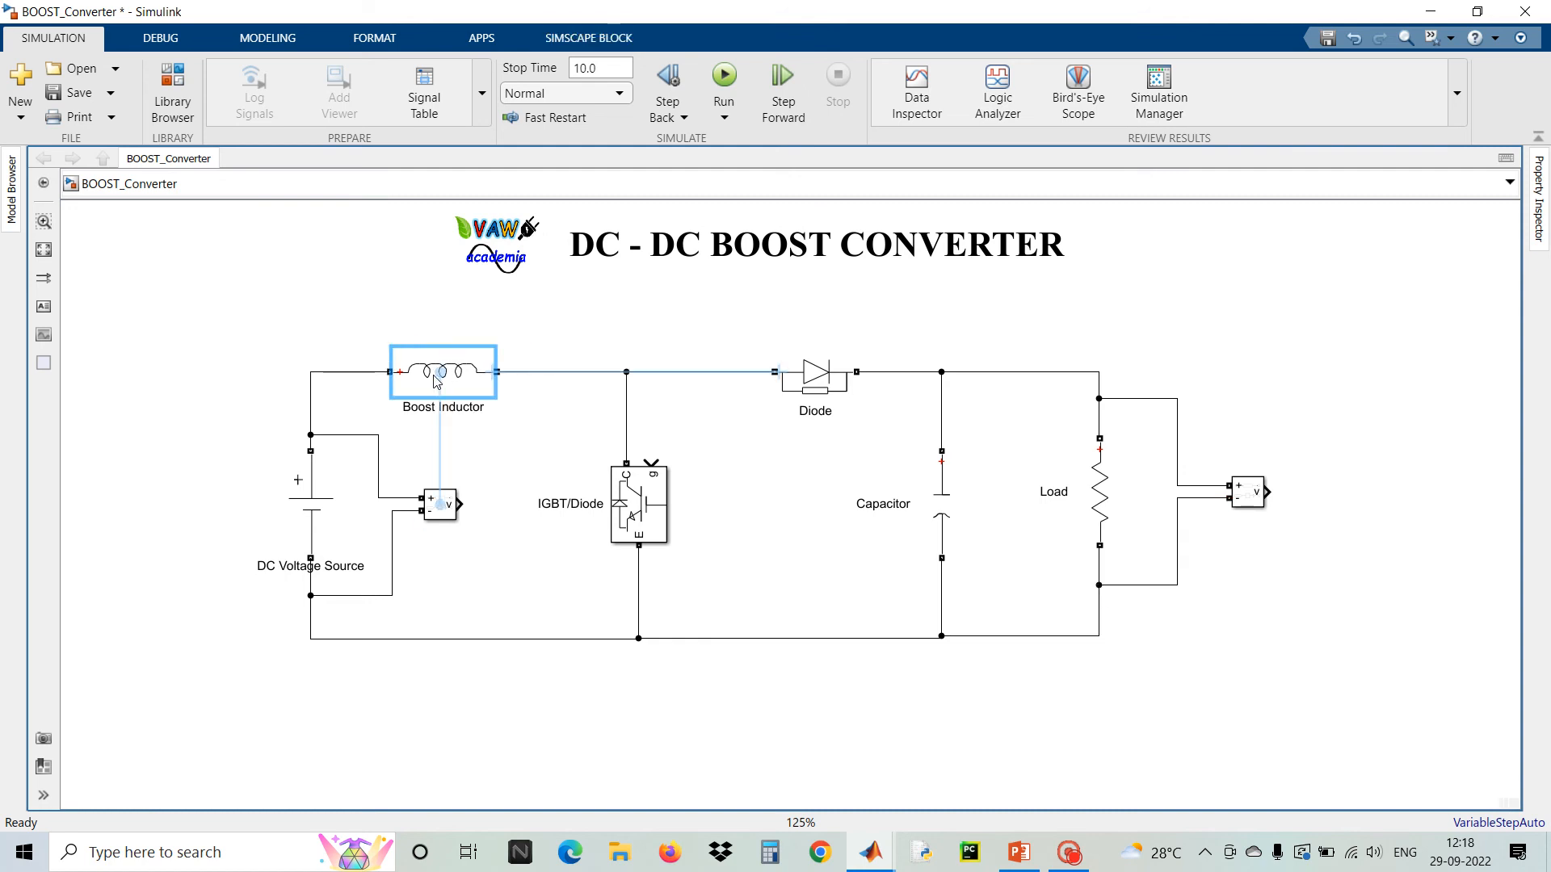
{"action": "left_click", "coordinate": [556, 372]}
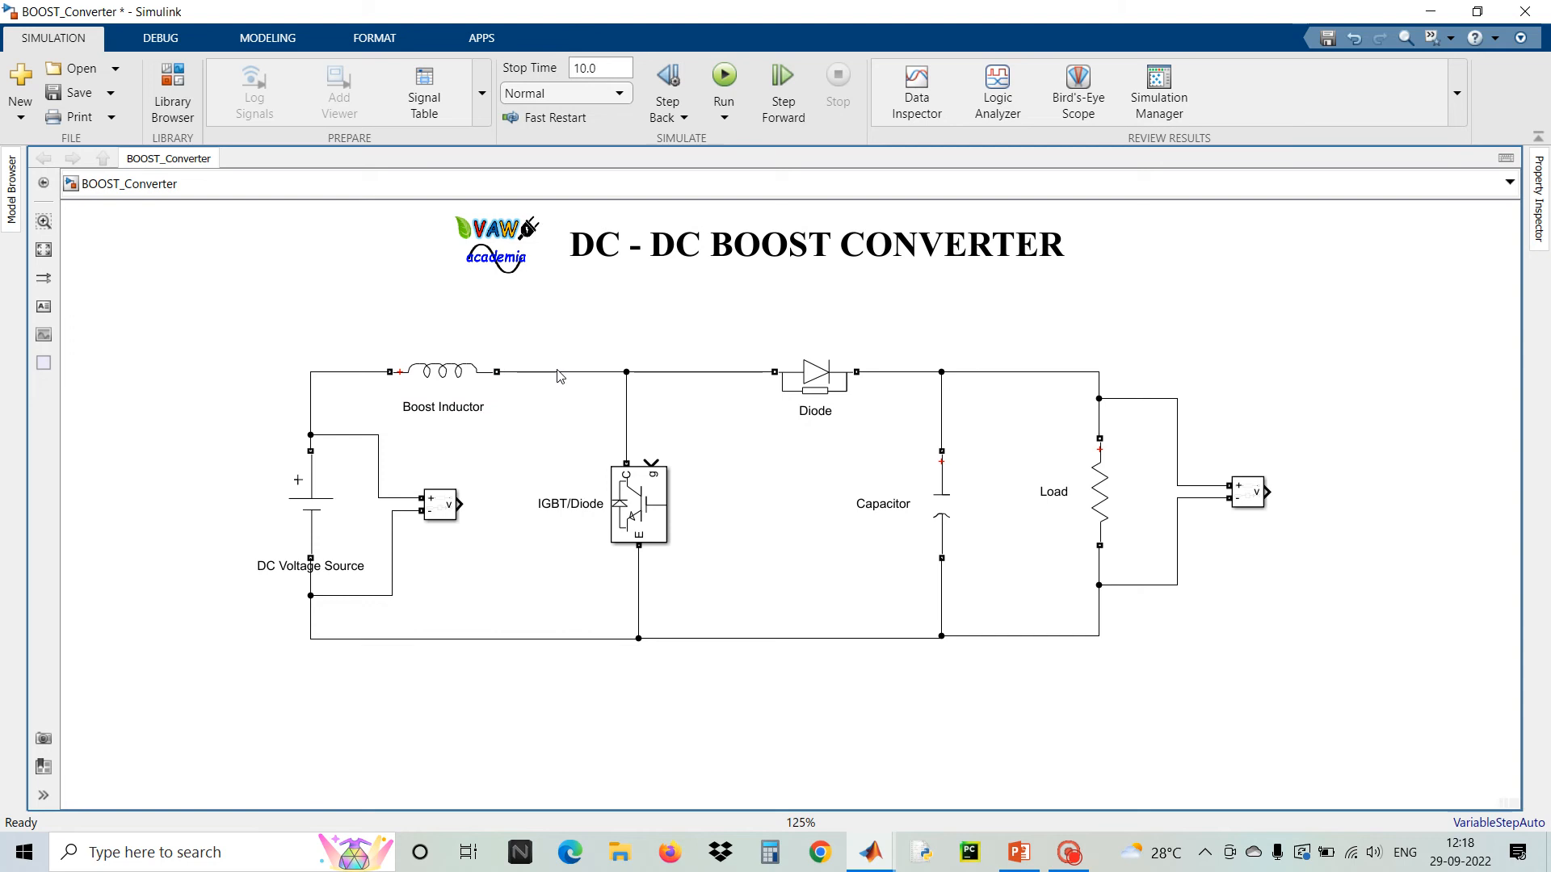
{"action": "key", "text": "Delete"}
Insert a Current Measurement block after the Boost Inductor and wire its output terminal to the switch node
{"action": "double_click", "coordinate": [611, 339]}
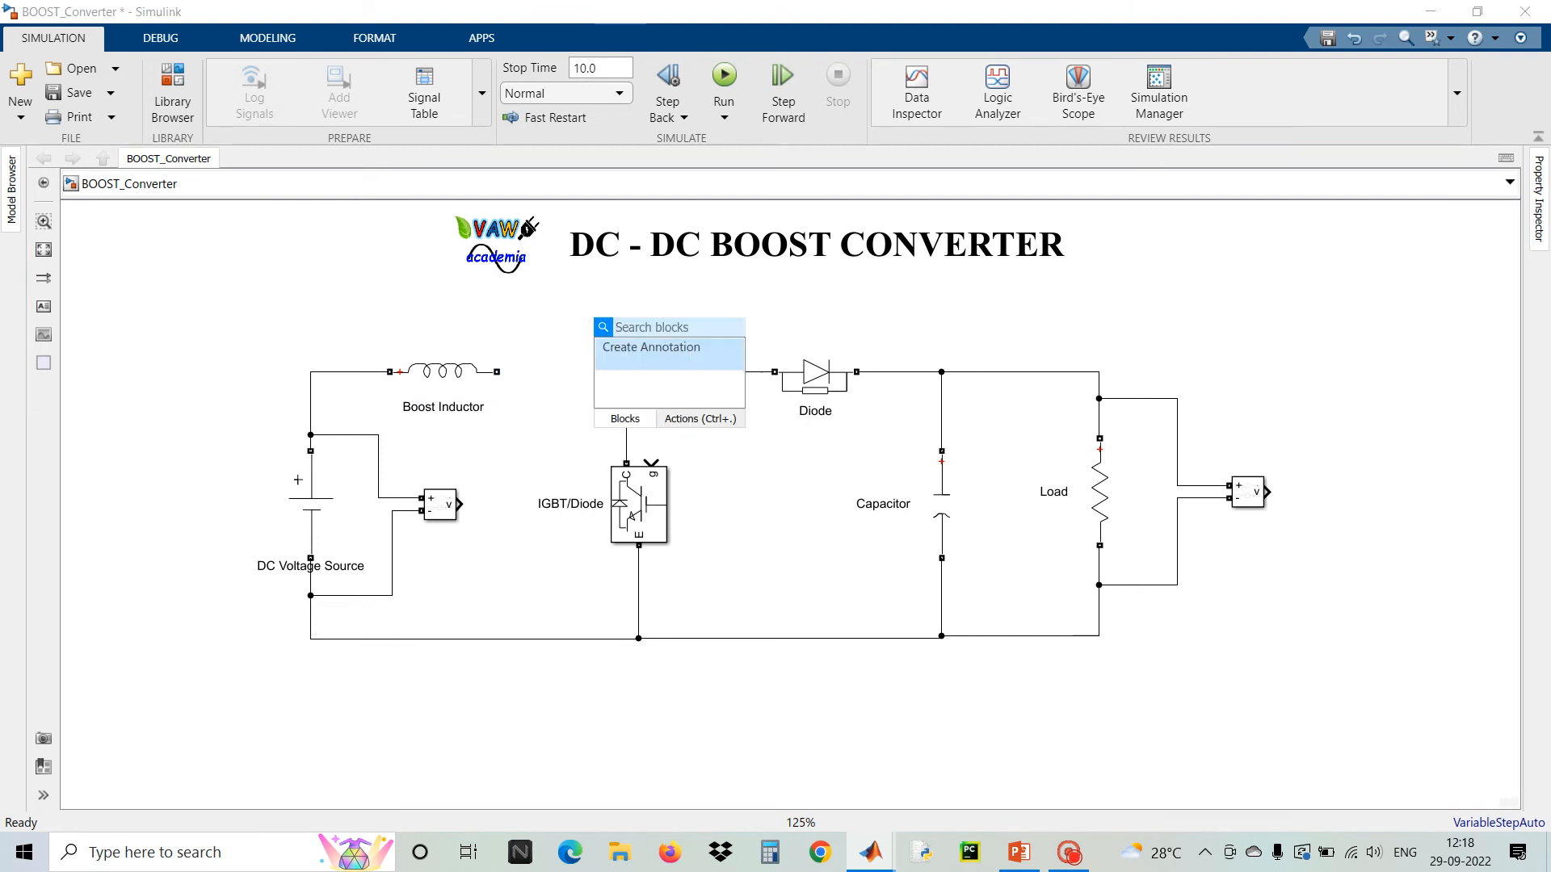
{"action": "type", "text": "curre"}
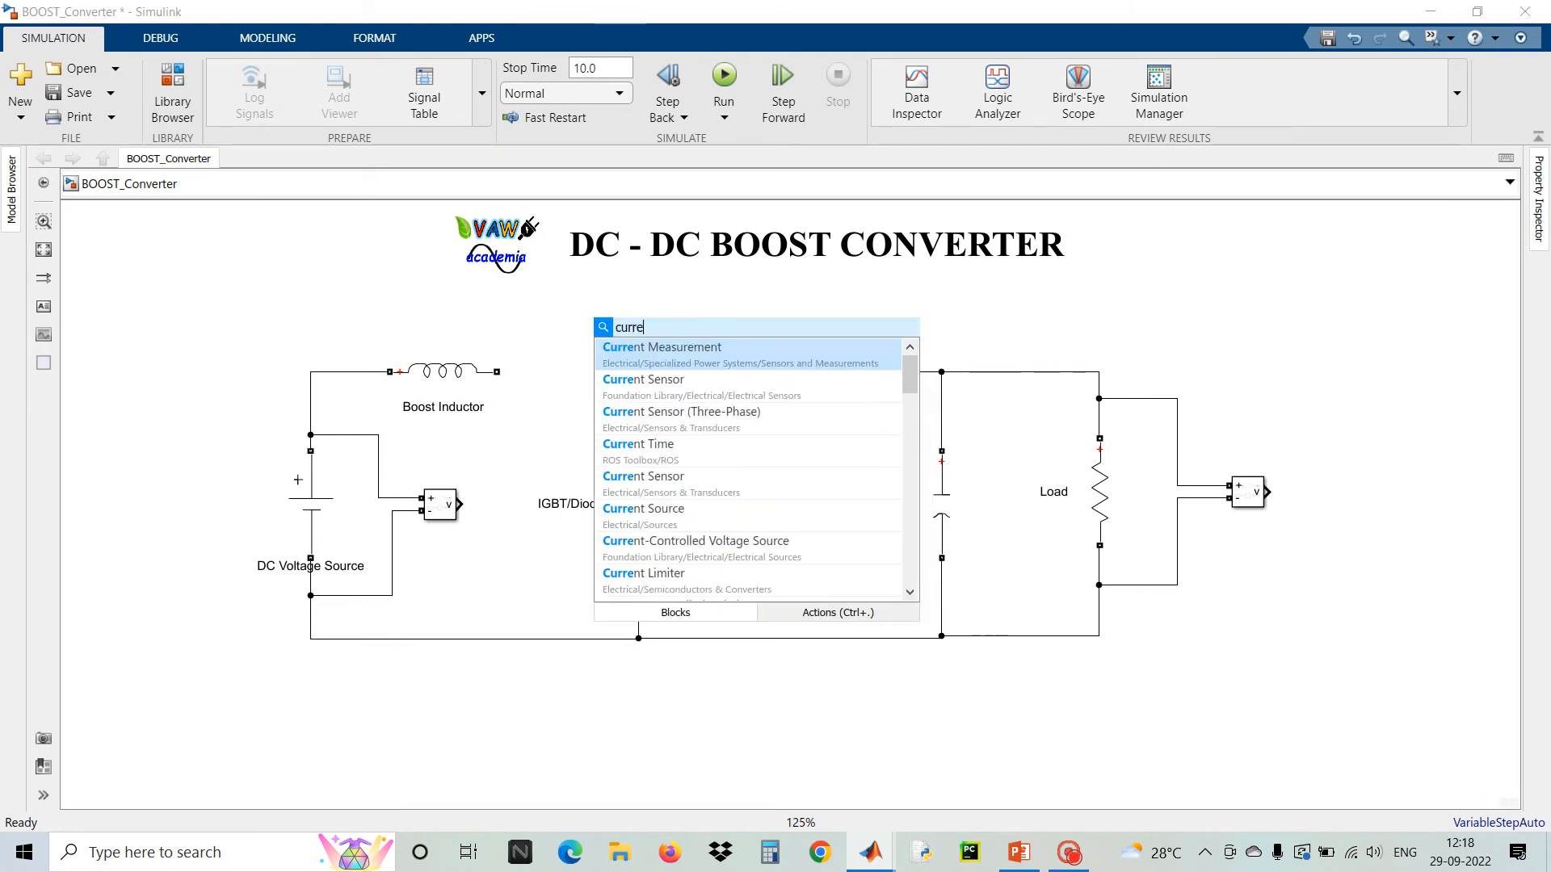
{"action": "left_click", "coordinate": [658, 369]}
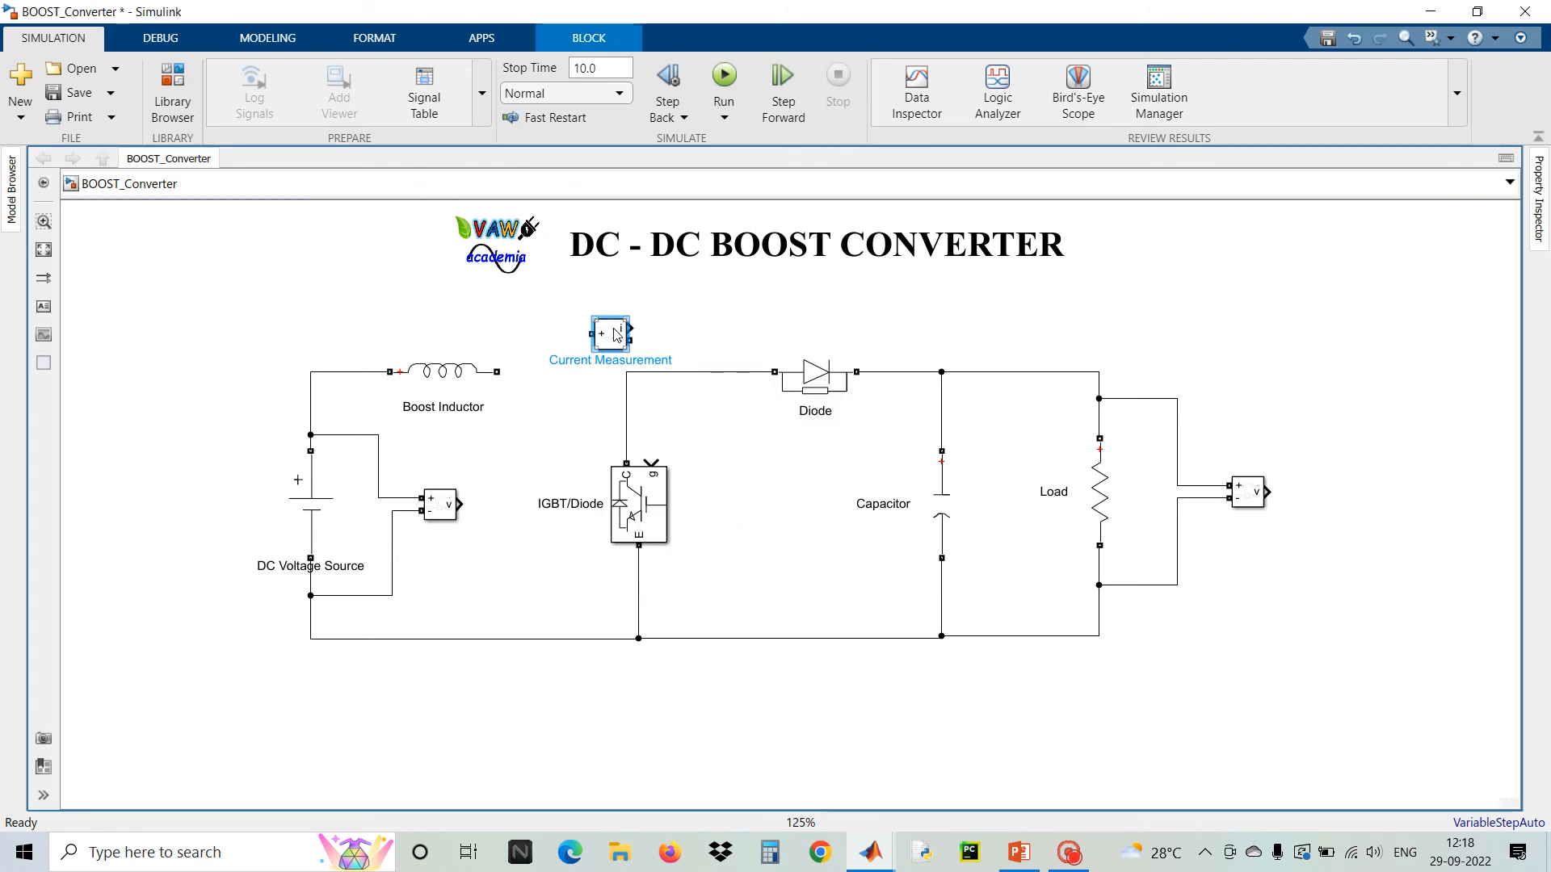
{"action": "left_click_drag", "start_coordinate": [584, 337], "coordinate": [548, 365]}
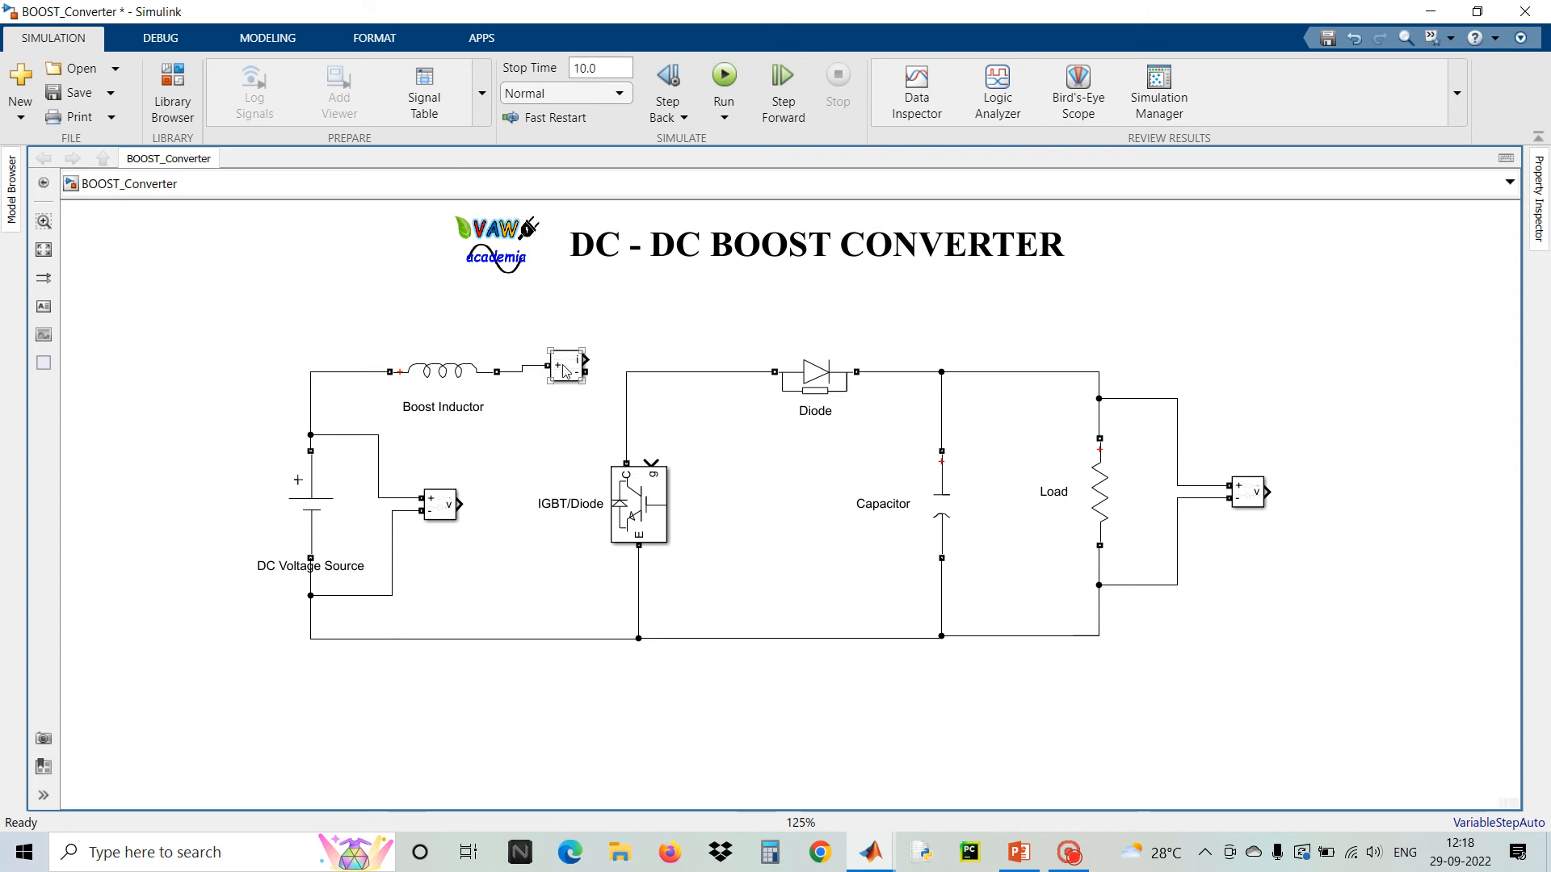
{"action": "mouse_move", "coordinate": [560, 370]}
{"action": "left_mouse_down"}
{"action": "mouse_move", "coordinate": [541, 382]}
{"action": "mouse_move", "coordinate": [627, 378]}
{"action": "left_mouse_up"}
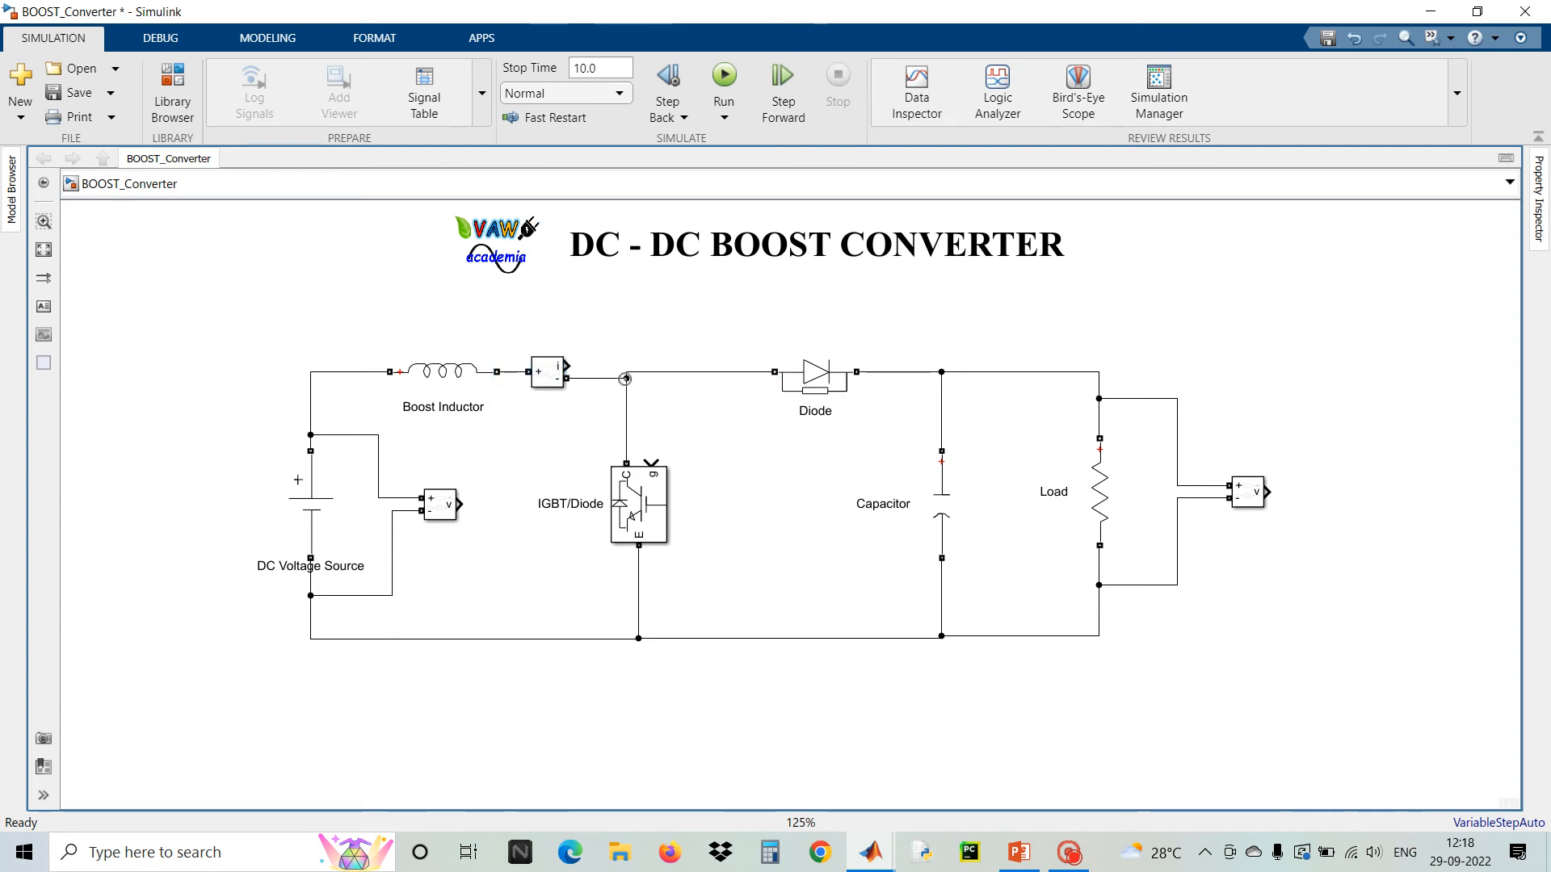
Align the Current Measurement block and Boost Inductor on the same horizontal line
{"action": "left_click", "coordinate": [541, 374]}
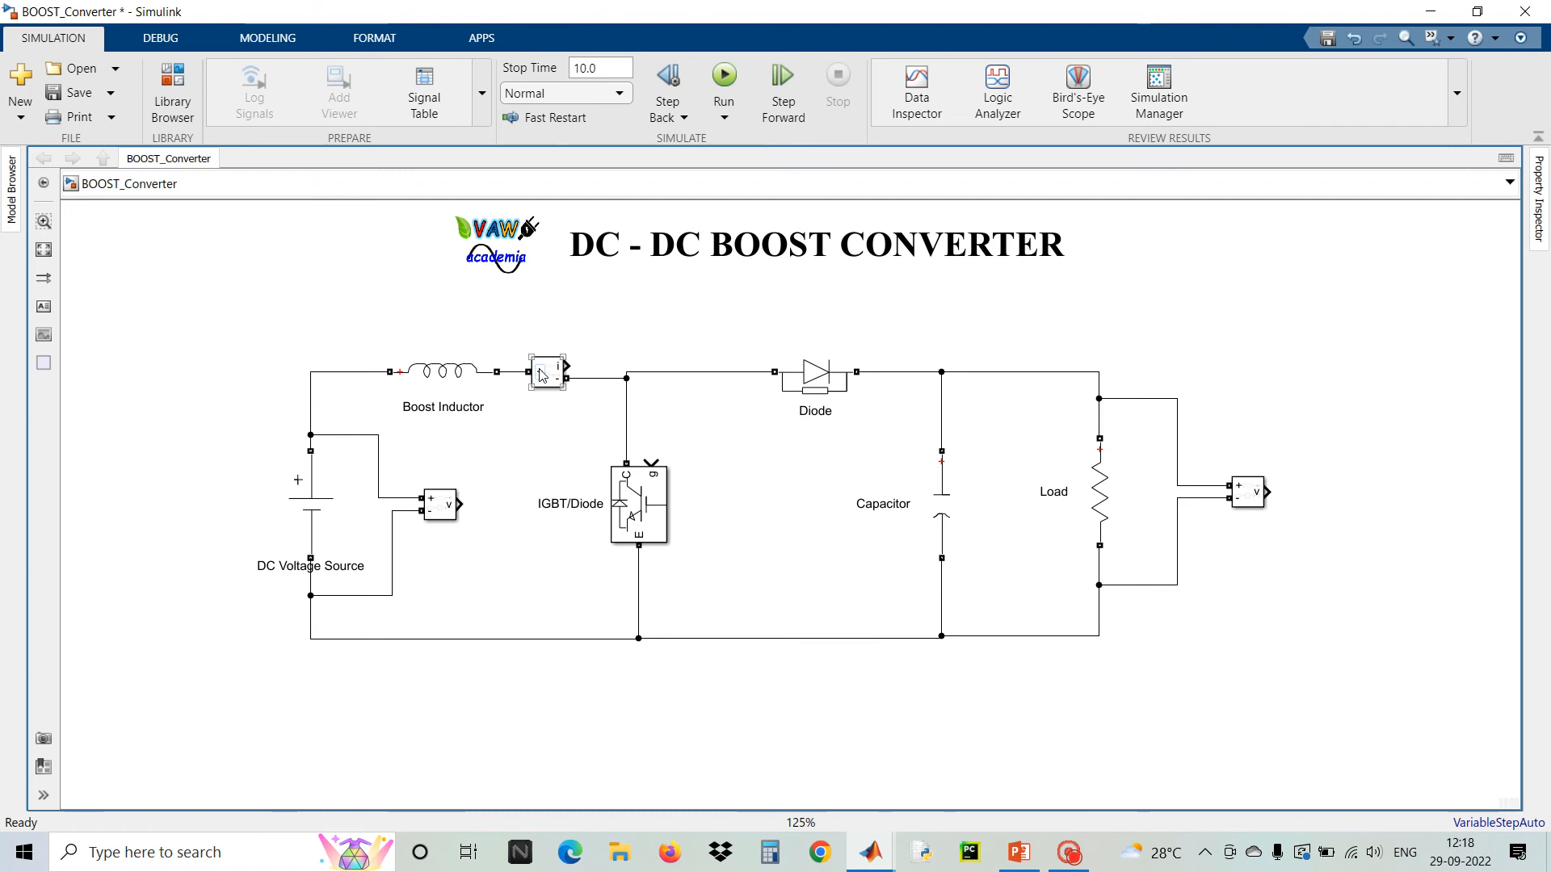
{"action": "left_click_drag", "start_coordinate": [541, 374], "coordinate": [541, 367]}
{"action": "left_click_drag", "start_coordinate": [443, 382], "coordinate": [440, 374]}
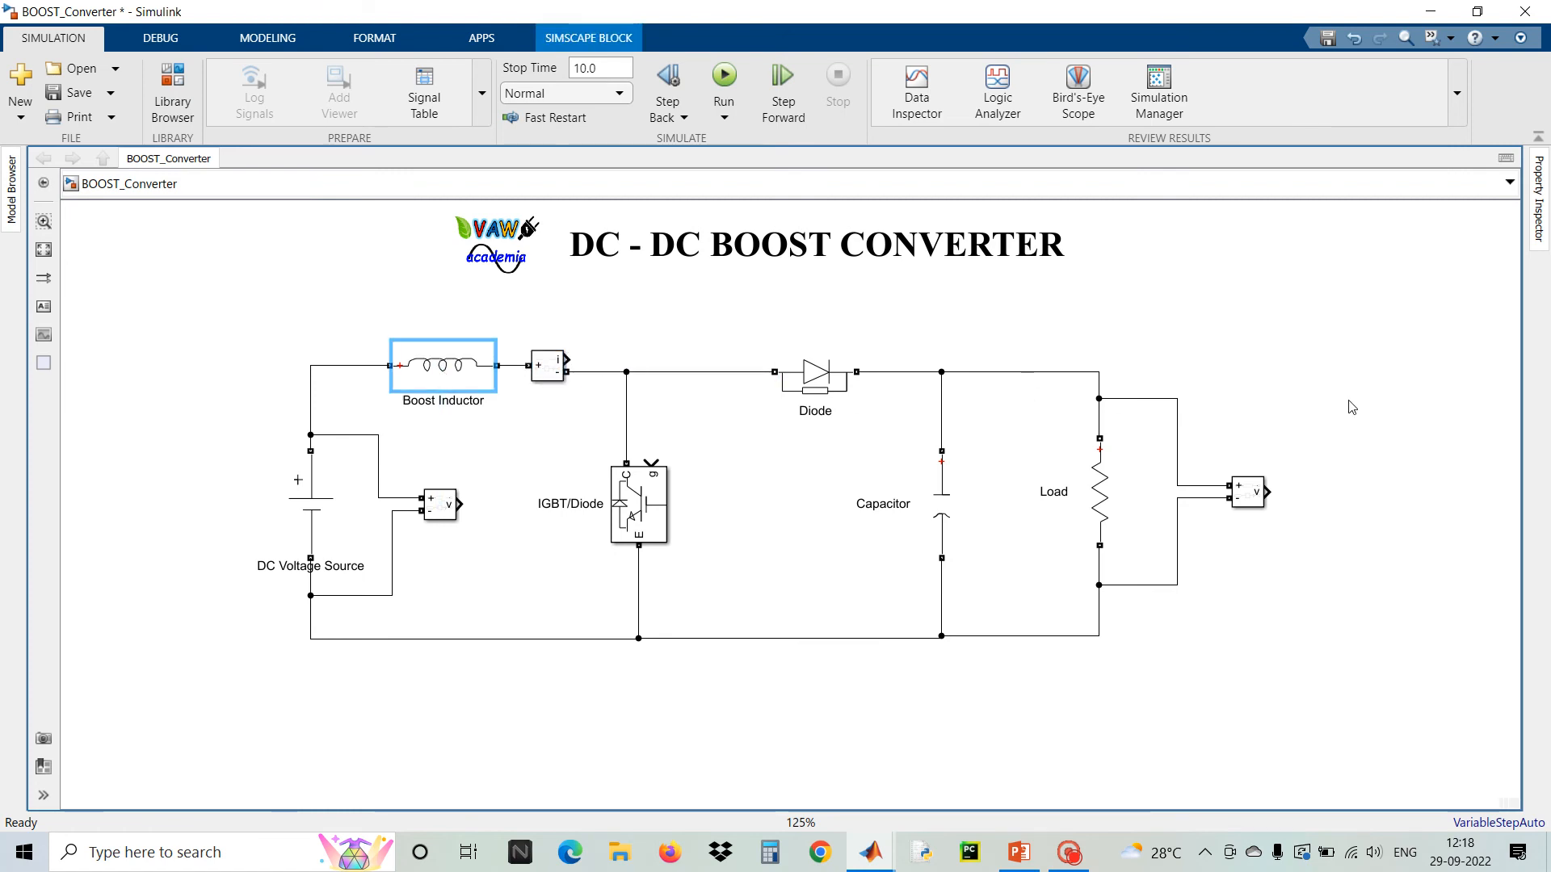
Add a Scope block and connect it to the Current Measurement block's signal output
{"action": "double_click", "coordinate": [1270, 328]}
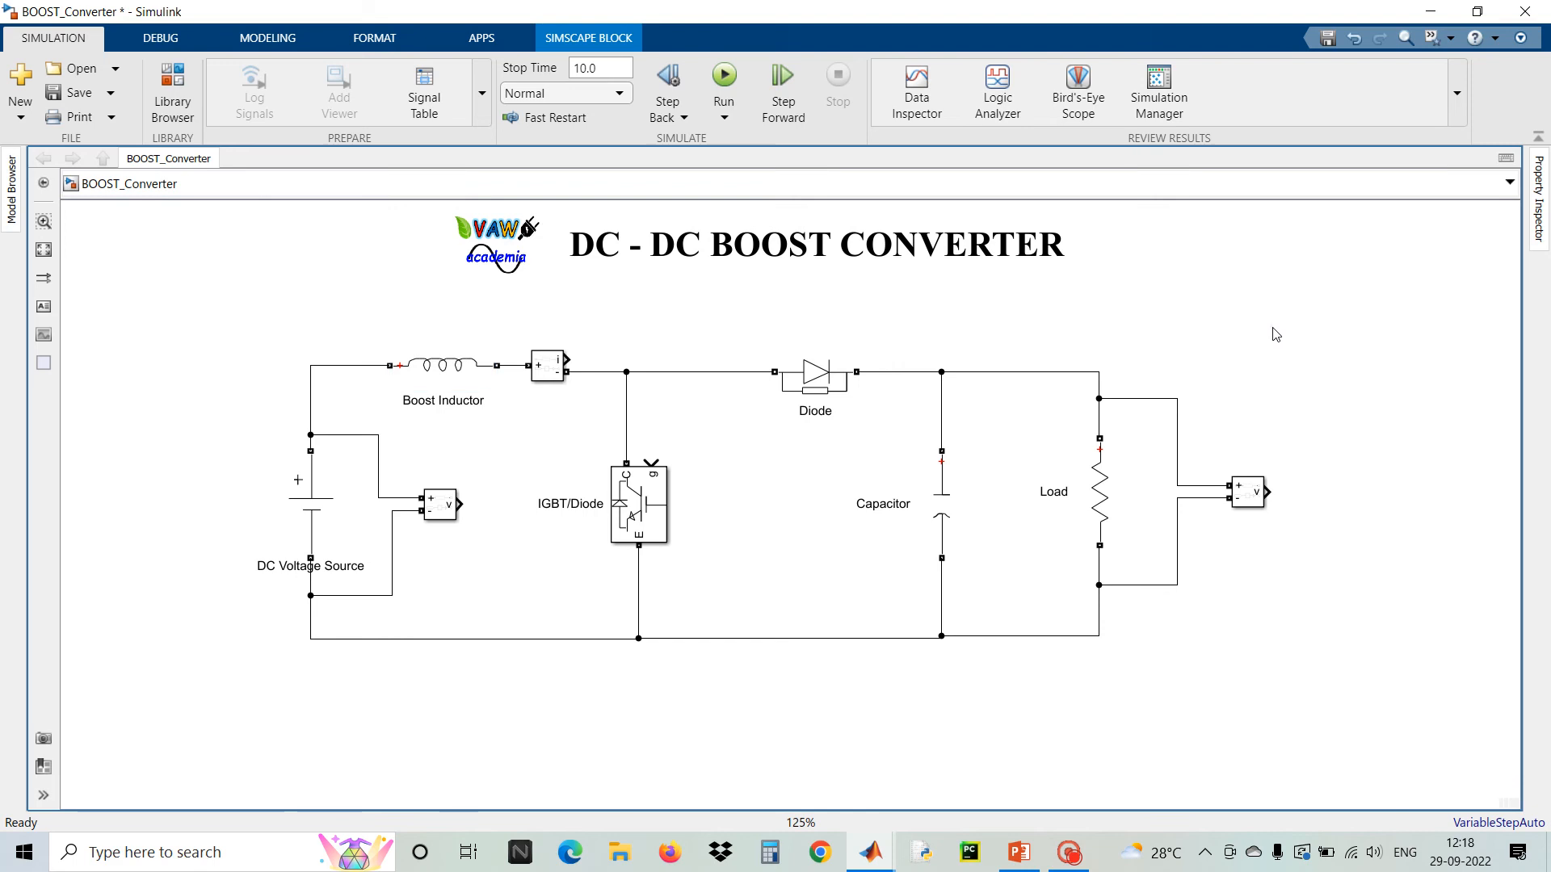
{"action": "type", "text": "scope"}
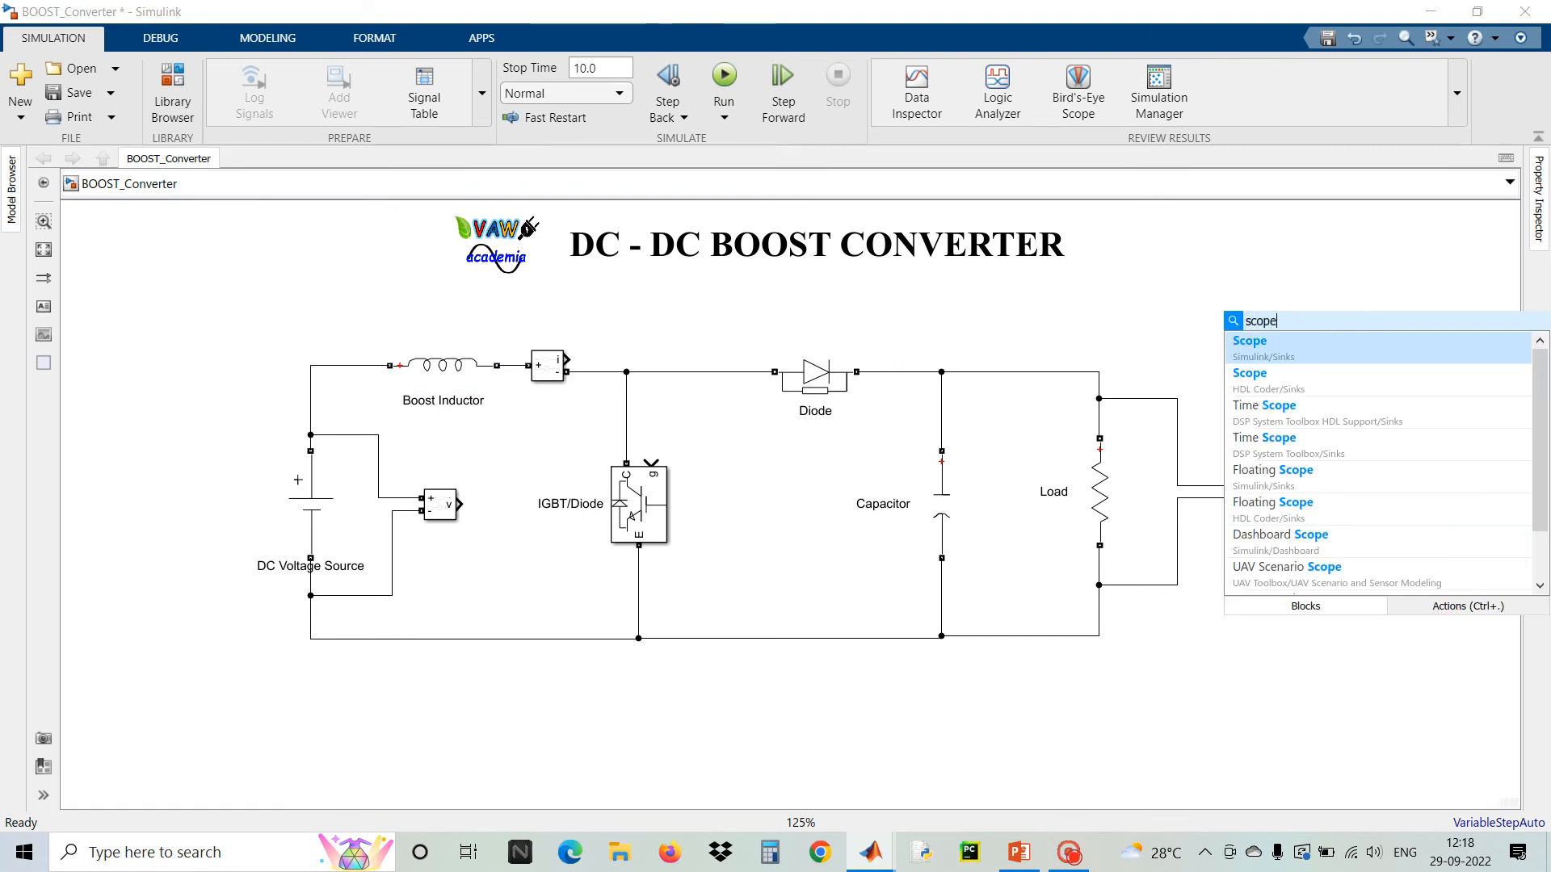
{"action": "left_click", "coordinate": [1397, 343]}
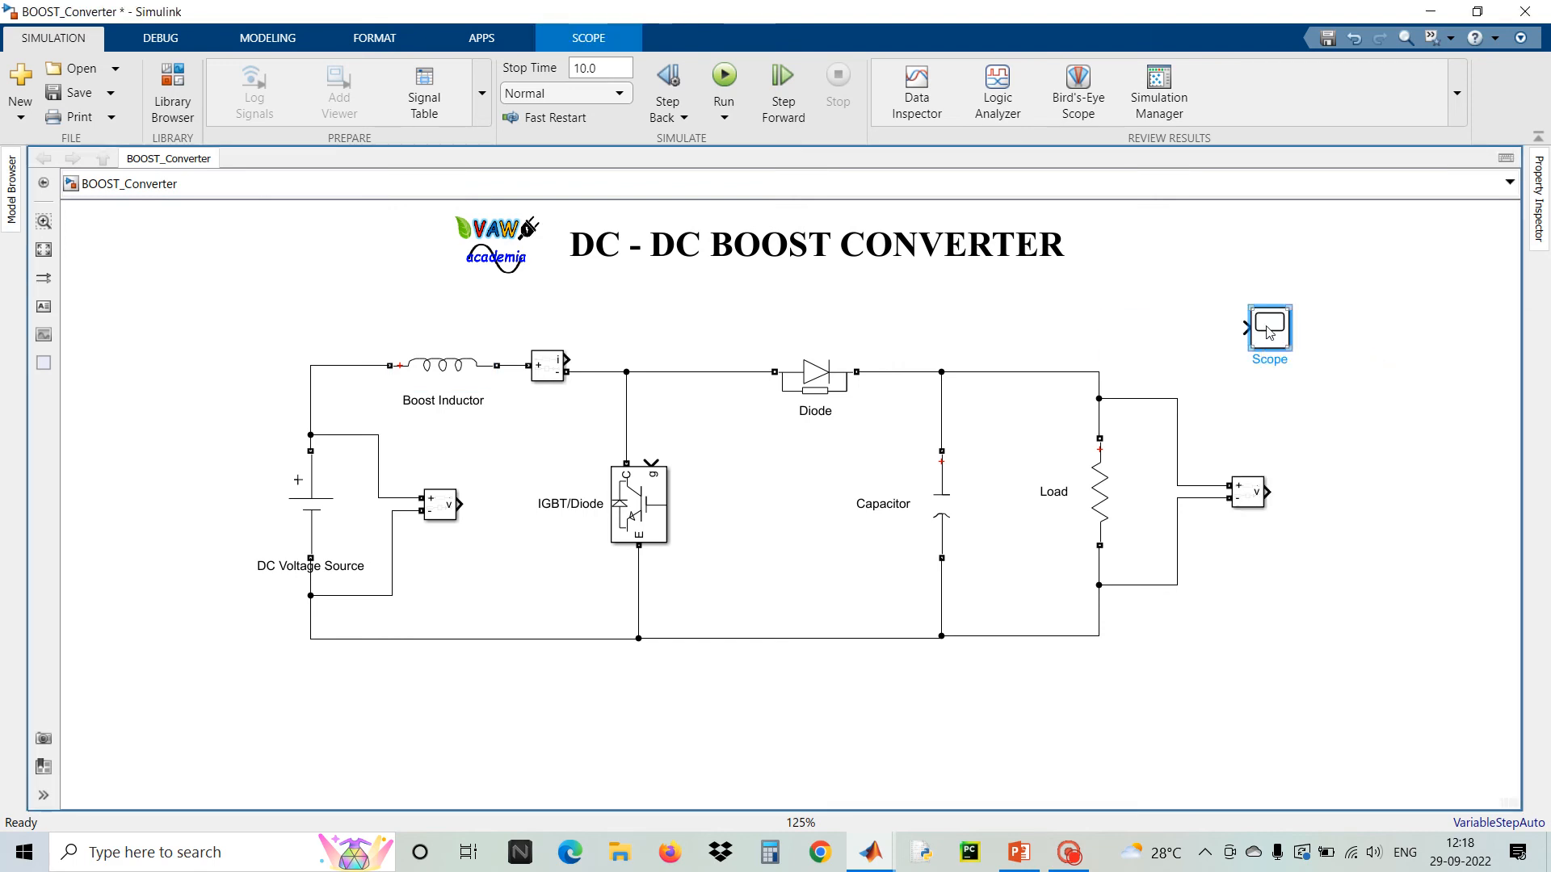
{"action": "left_click_drag", "start_coordinate": [1252, 338], "coordinate": [568, 359]}
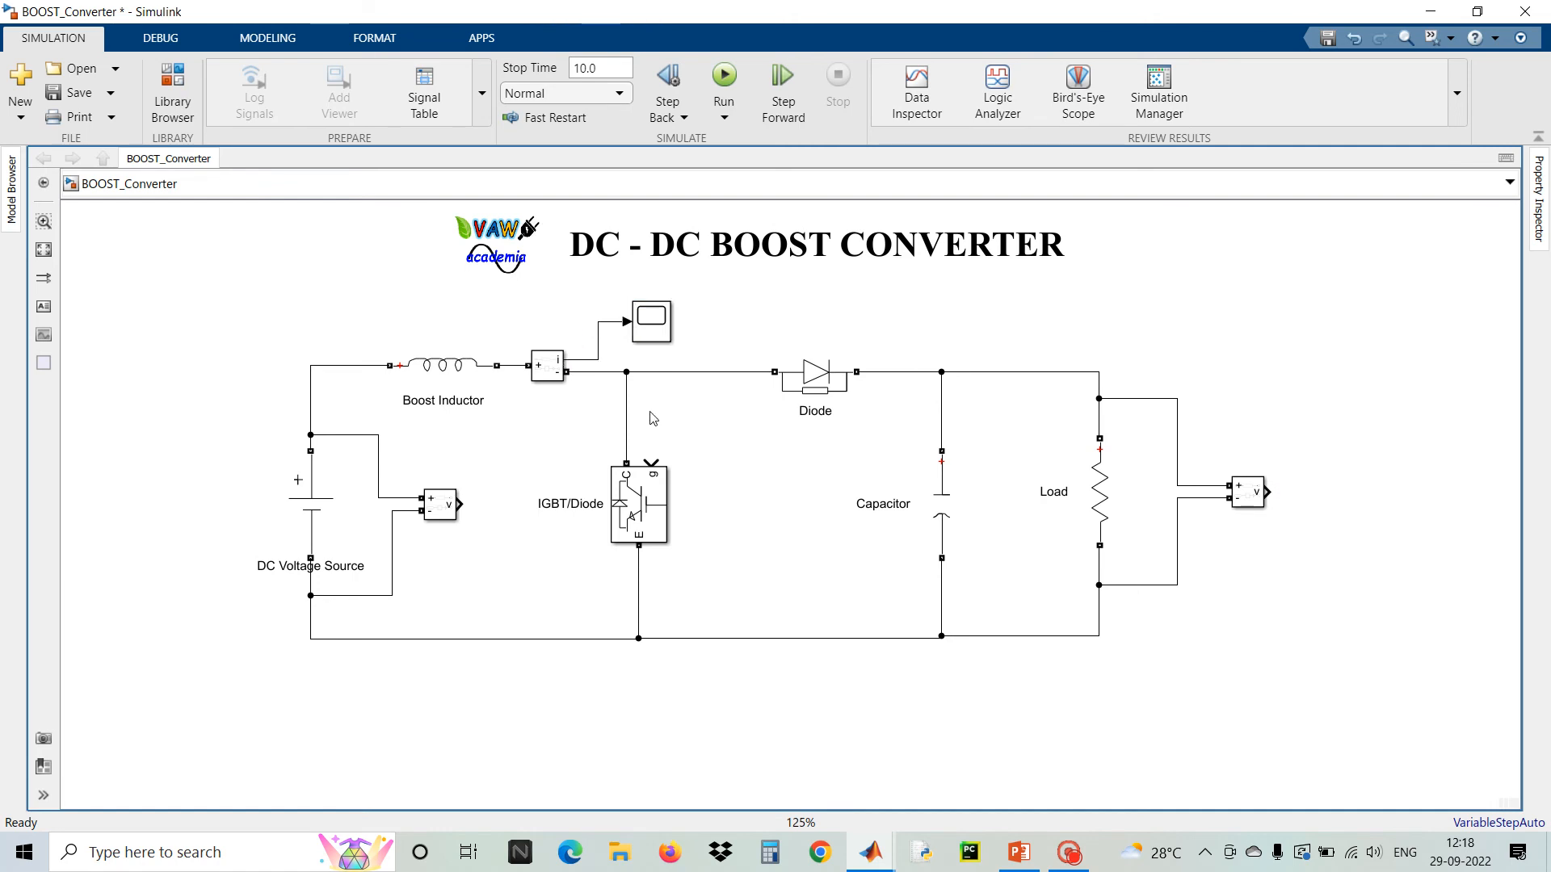
Add another Scope block to the right of the output voltage measurement
{"action": "double_click", "coordinate": [1329, 366]}
{"action": "type", "text": "scope"}
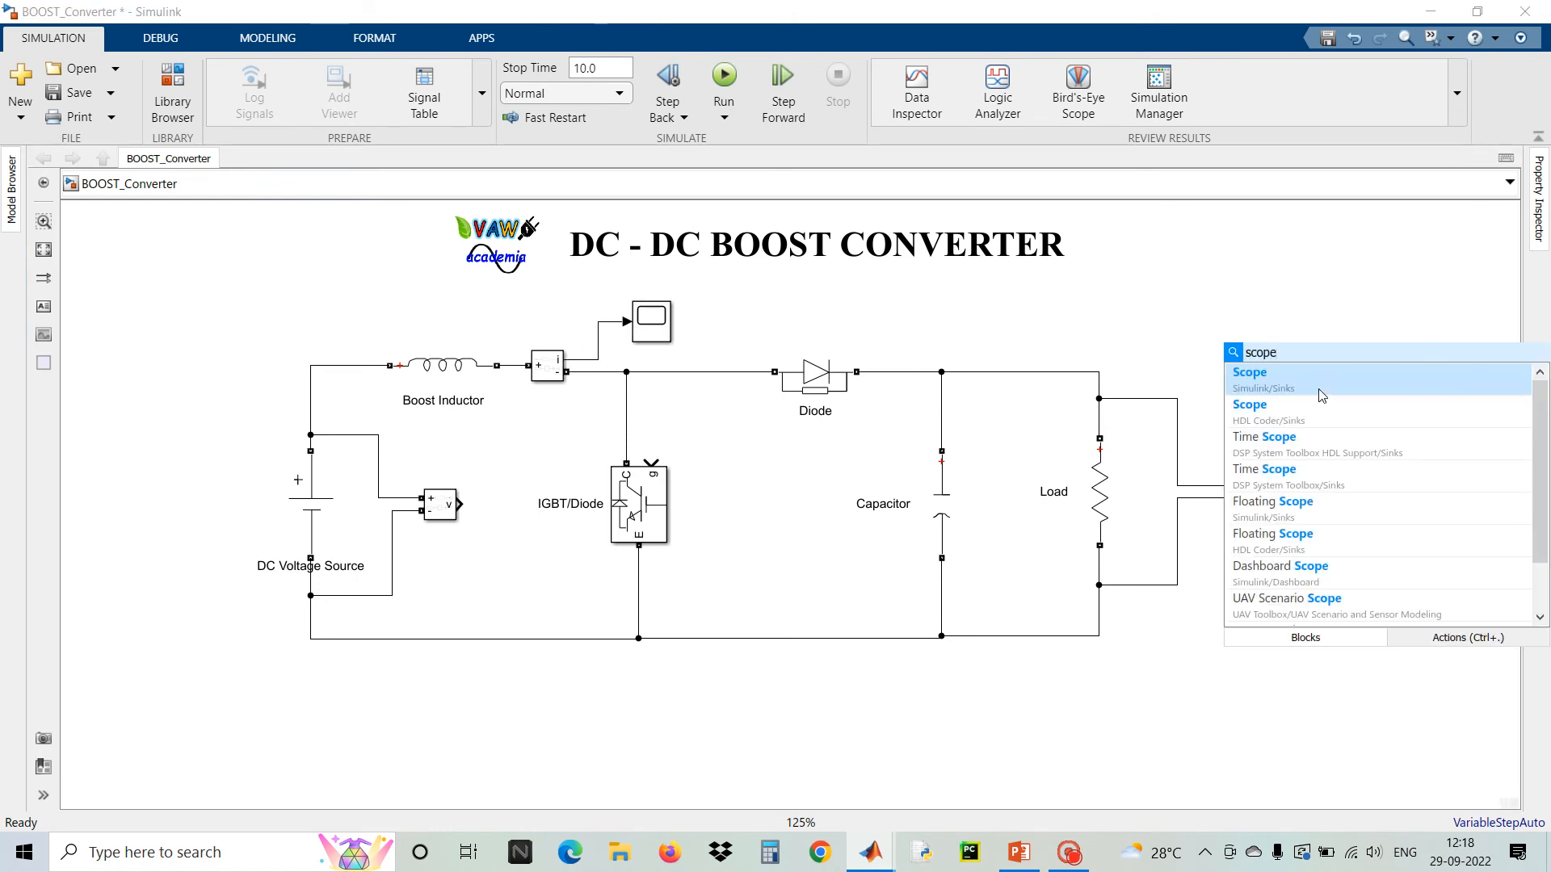
{"action": "left_click", "coordinate": [1321, 383]}
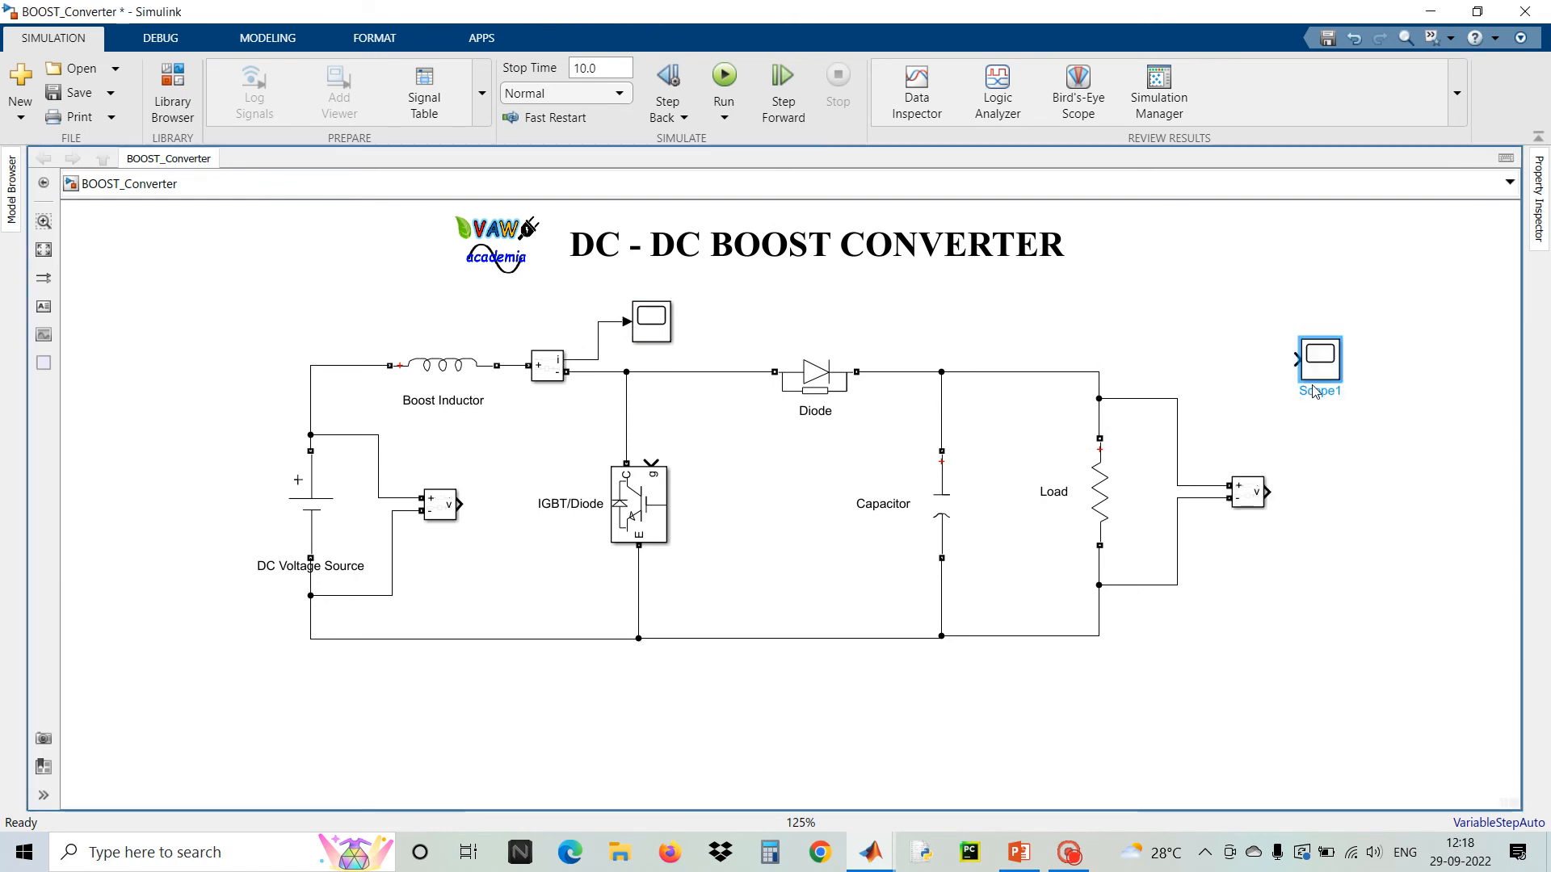
Open Scope1's configuration properties, set its number of input ports to 2, and close the scope
{"action": "double_click", "coordinate": [1321, 361]}
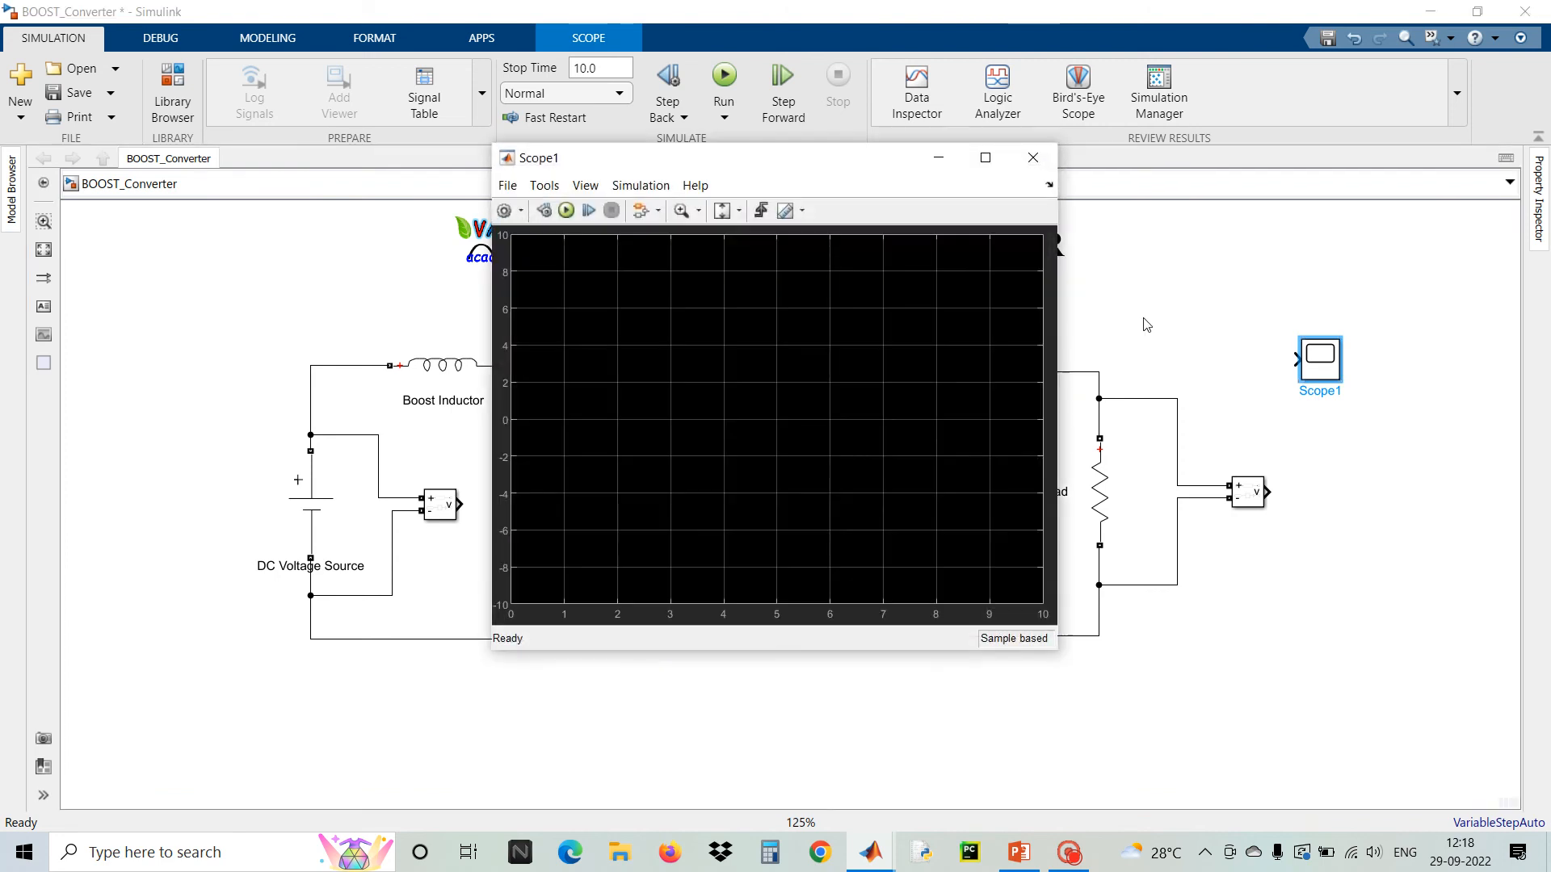
{"action": "left_click", "coordinate": [585, 185]}
{"action": "left_click", "coordinate": [635, 230]}
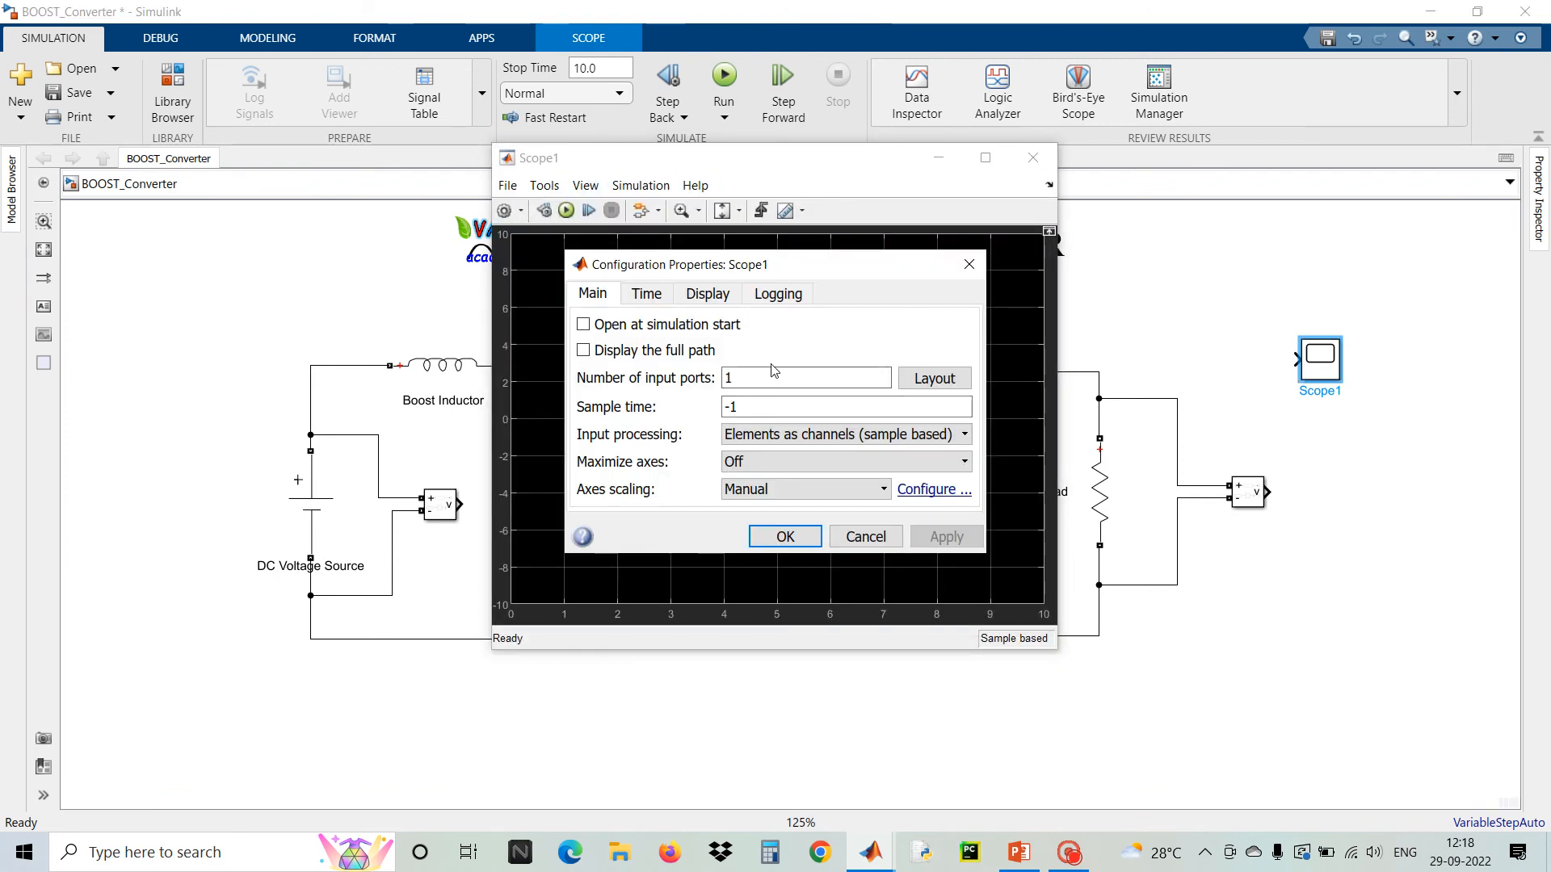
{"action": "type", "text": "2"}
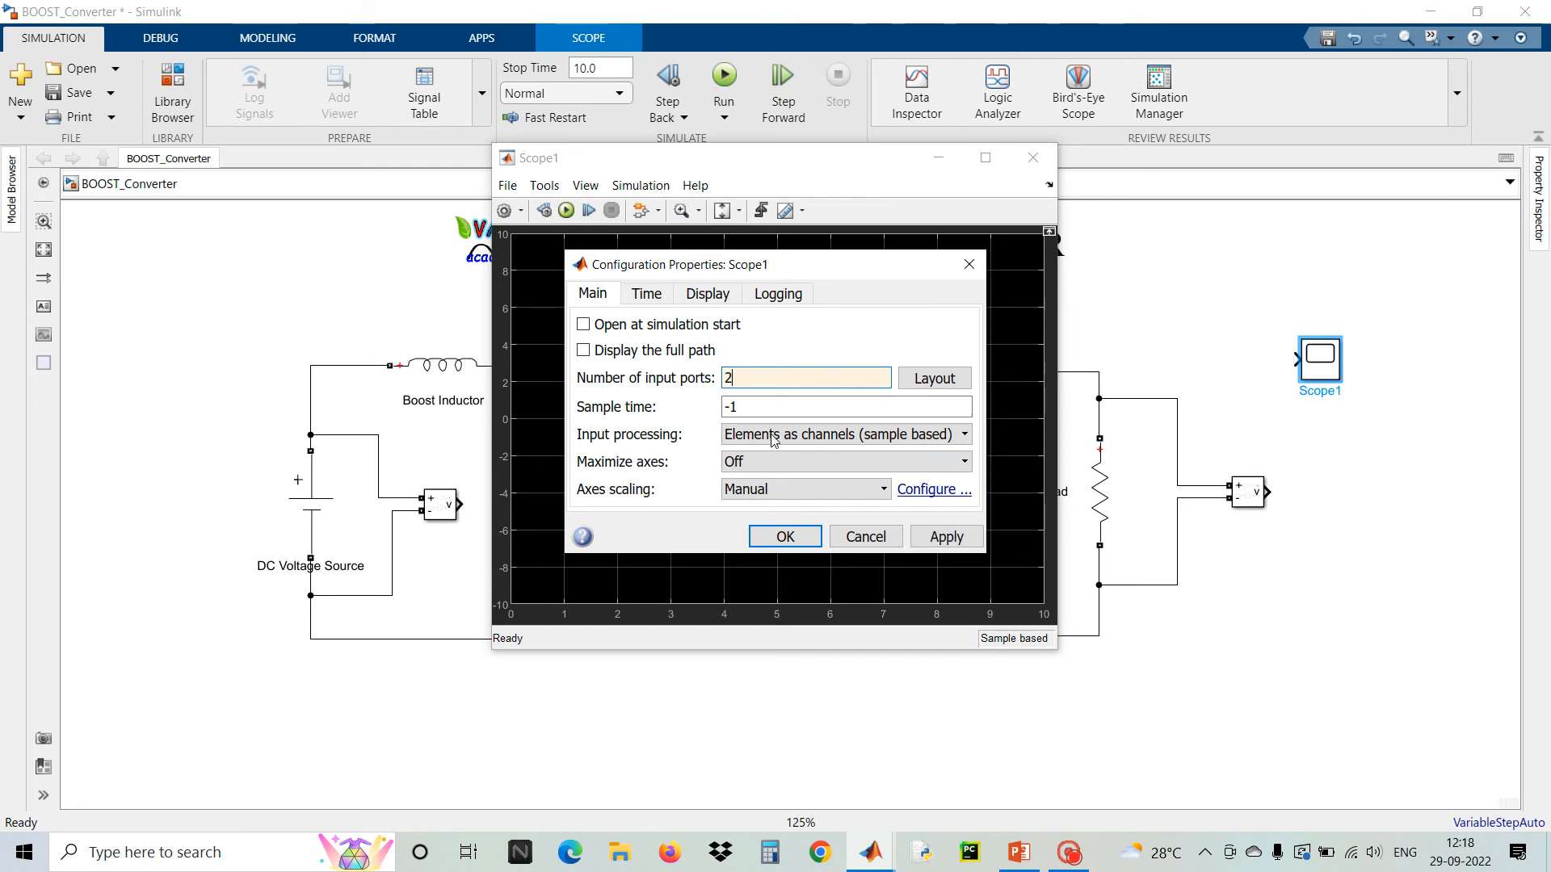
{"action": "left_click", "coordinate": [783, 537]}
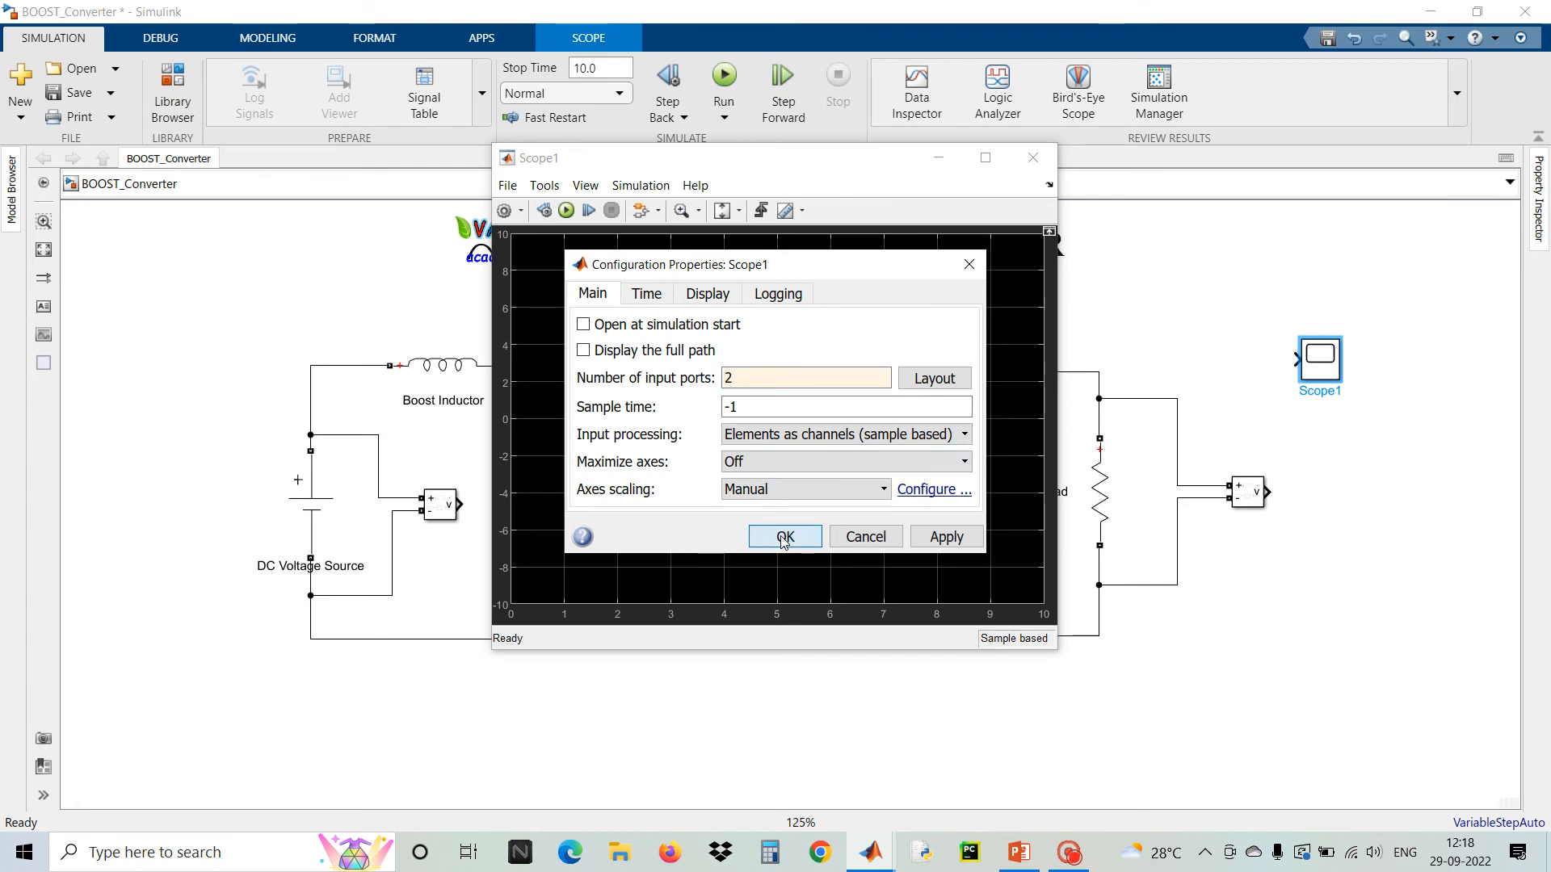
{"action": "left_click", "coordinate": [1035, 158]}
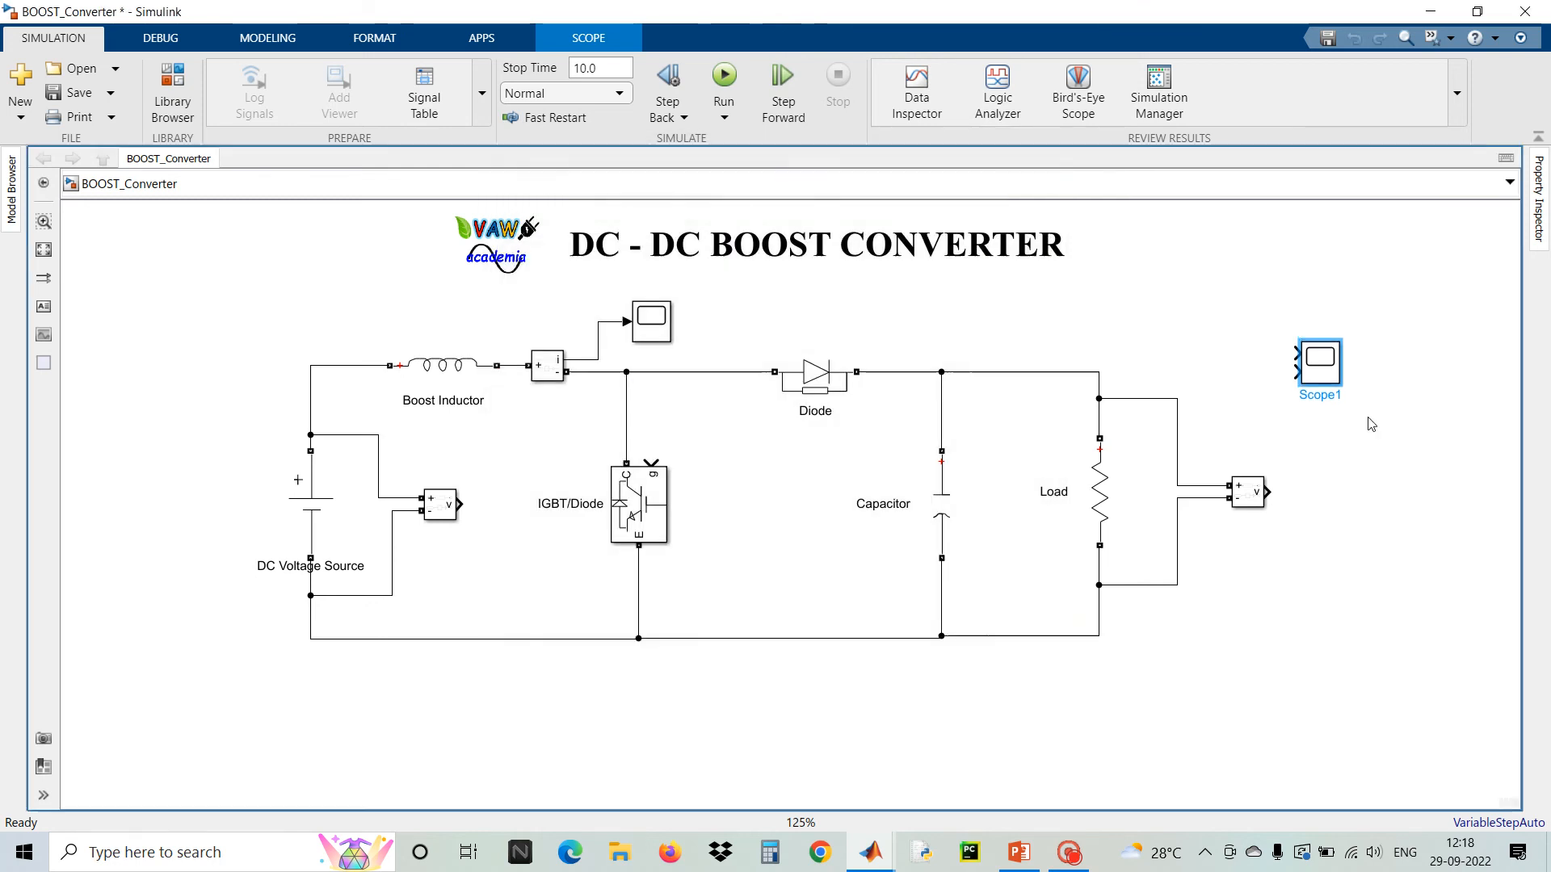
Enlarge Scope1 and wire the DC source voltage measurement output to Scope1's upper input
{"action": "left_click_drag", "start_coordinate": [1338, 386], "coordinate": [1361, 466]}
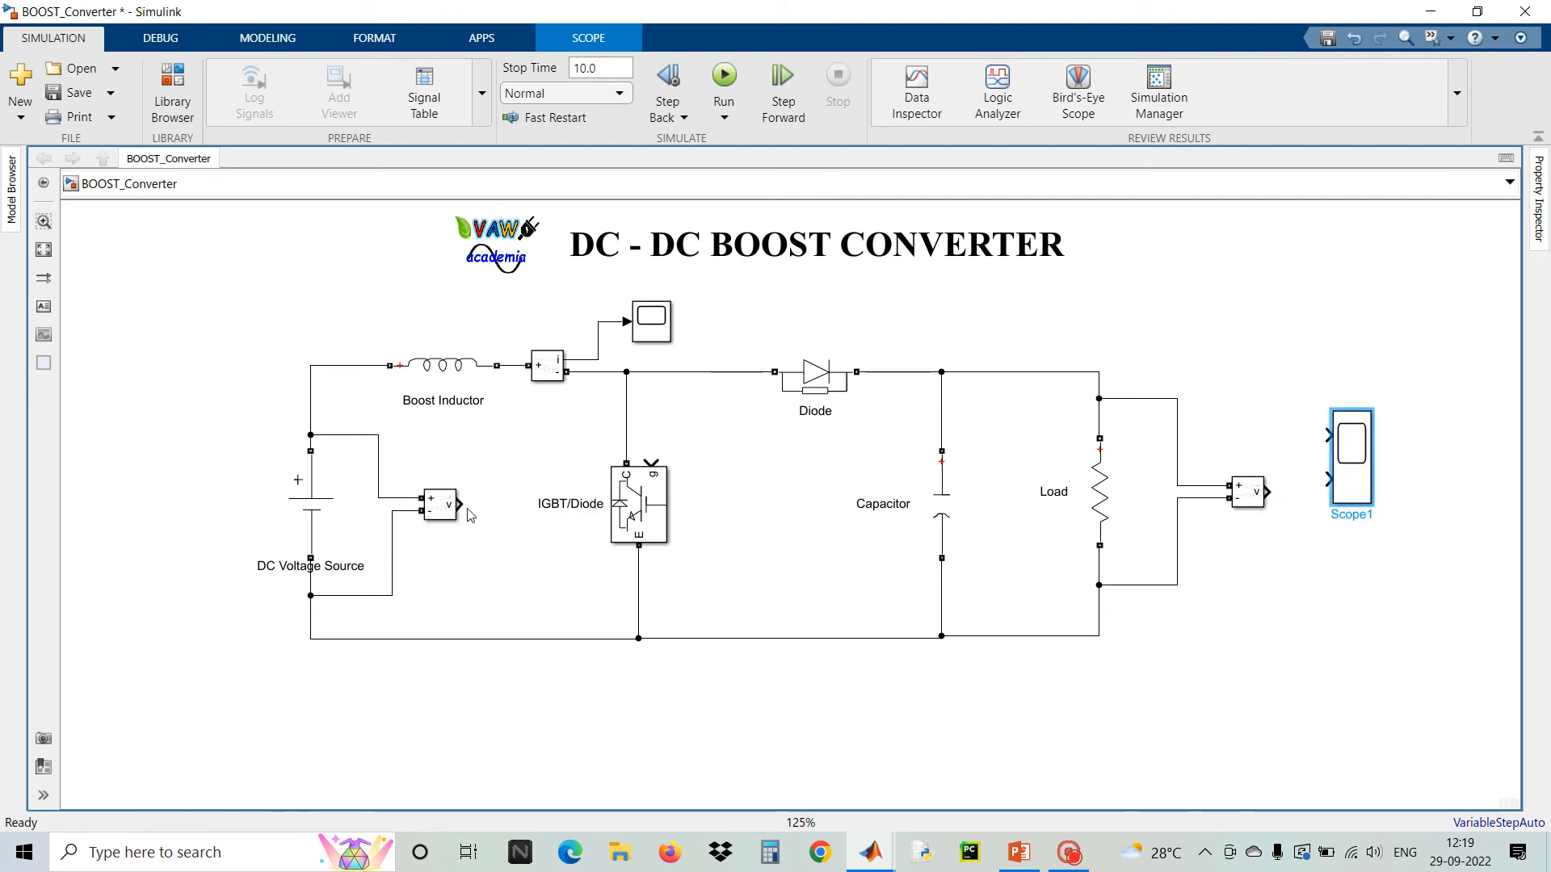
{"action": "mouse_move", "coordinate": [458, 504]}
{"action": "left_mouse_down"}
{"action": "mouse_move", "coordinate": [1325, 421]}
{"action": "mouse_move", "coordinate": [1298, 491]}
{"action": "mouse_move", "coordinate": [1267, 492]}
{"action": "mouse_move", "coordinate": [1353, 497]}
{"action": "left_mouse_up"}
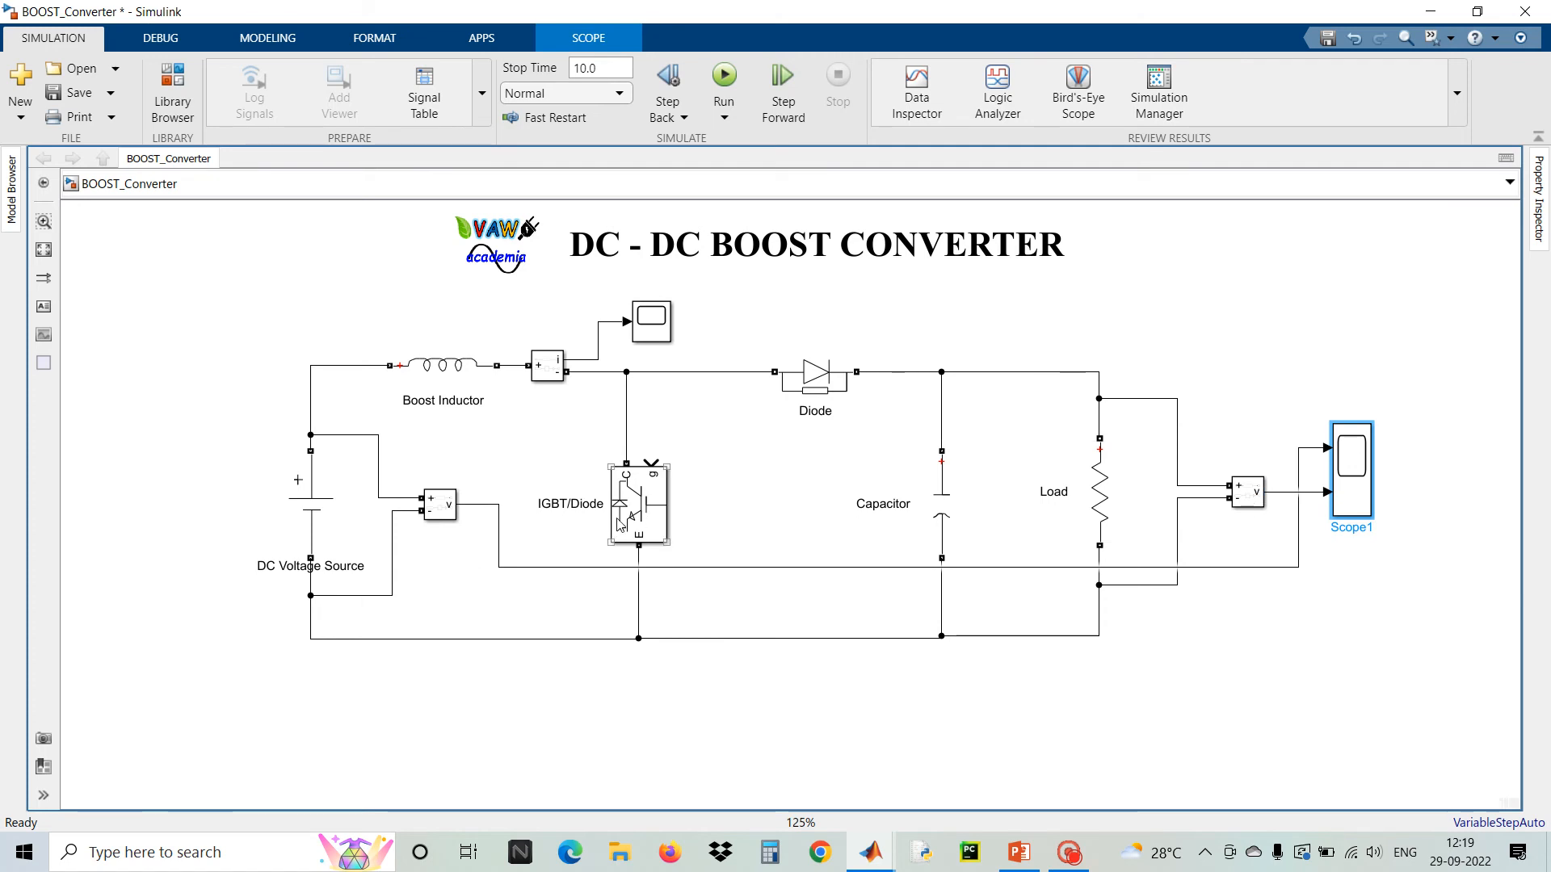
{"action": "left_click", "coordinate": [202, 838]}
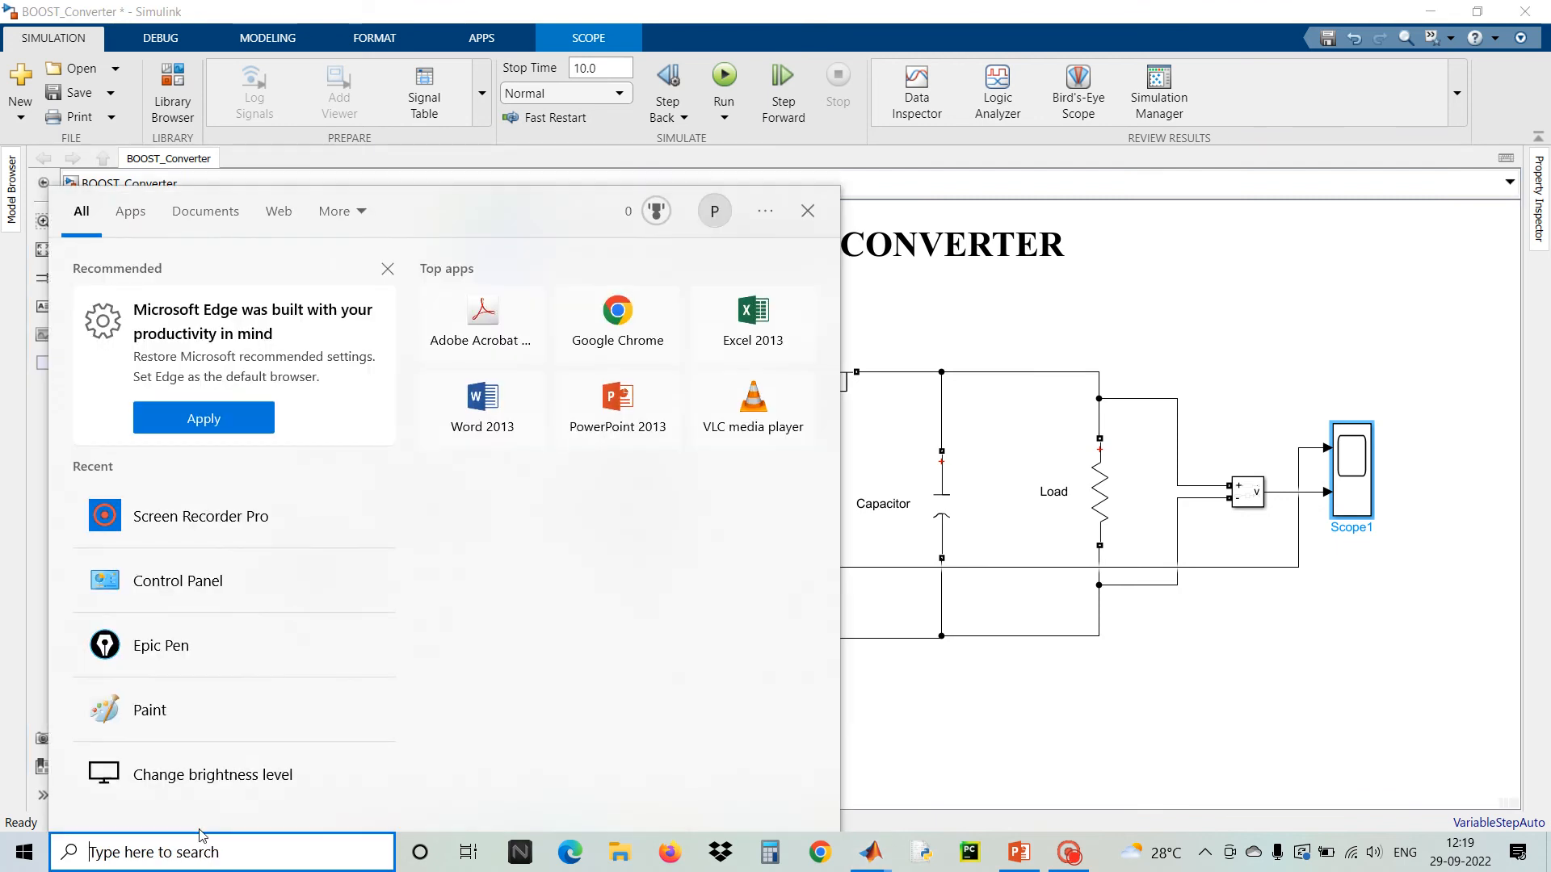
{"action": "left_click", "coordinate": [208, 669]}
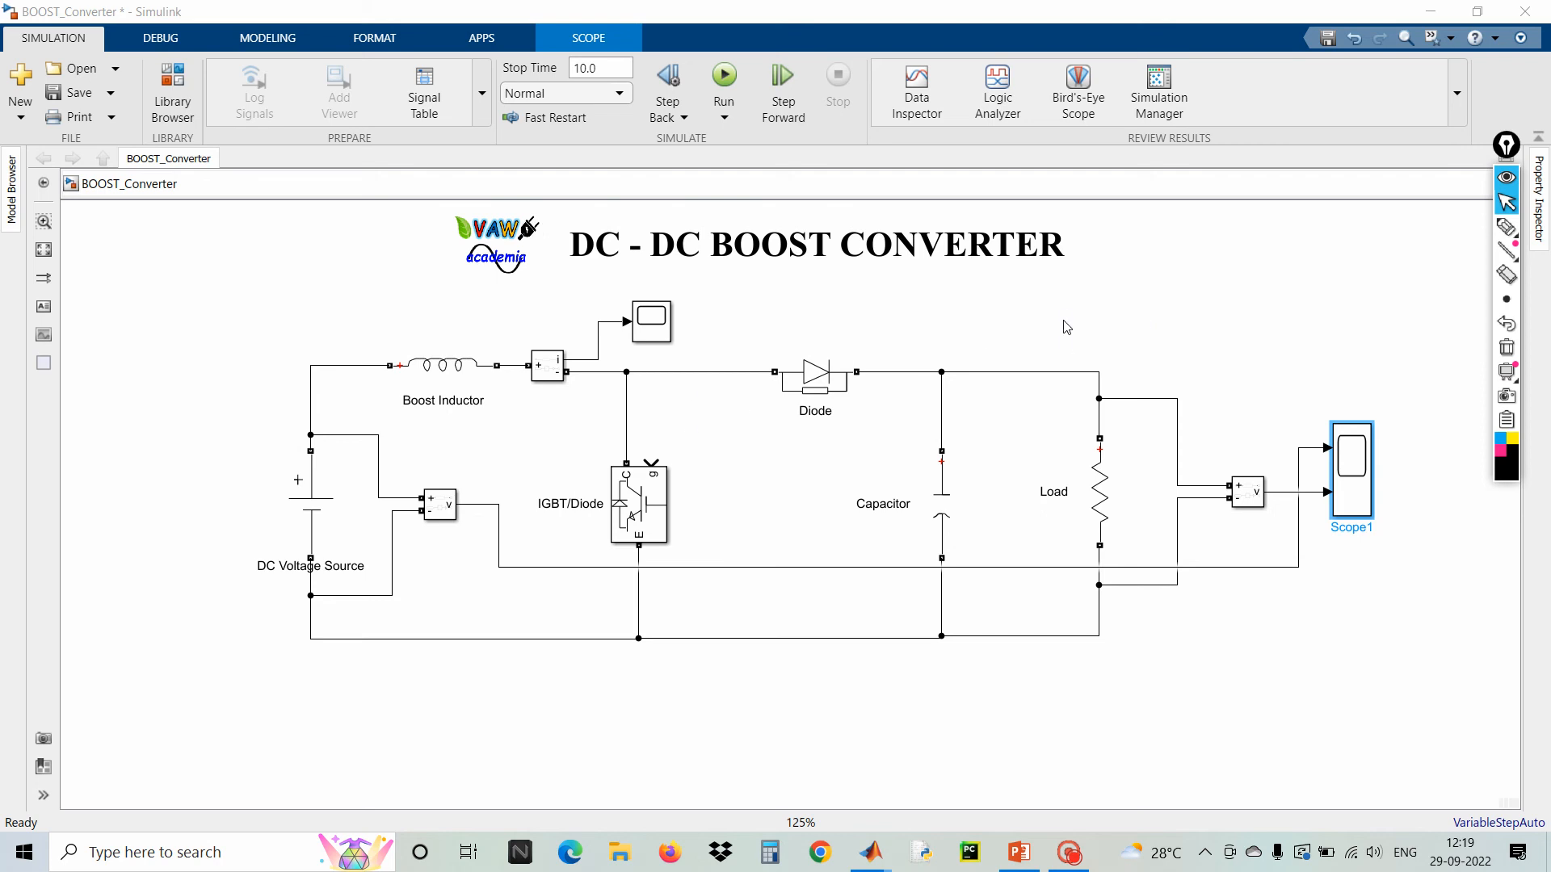
Add a Pulse Generator block above the circuit
{"action": "double_click", "coordinate": [929, 324]}
{"action": "type", "text": "pul"}
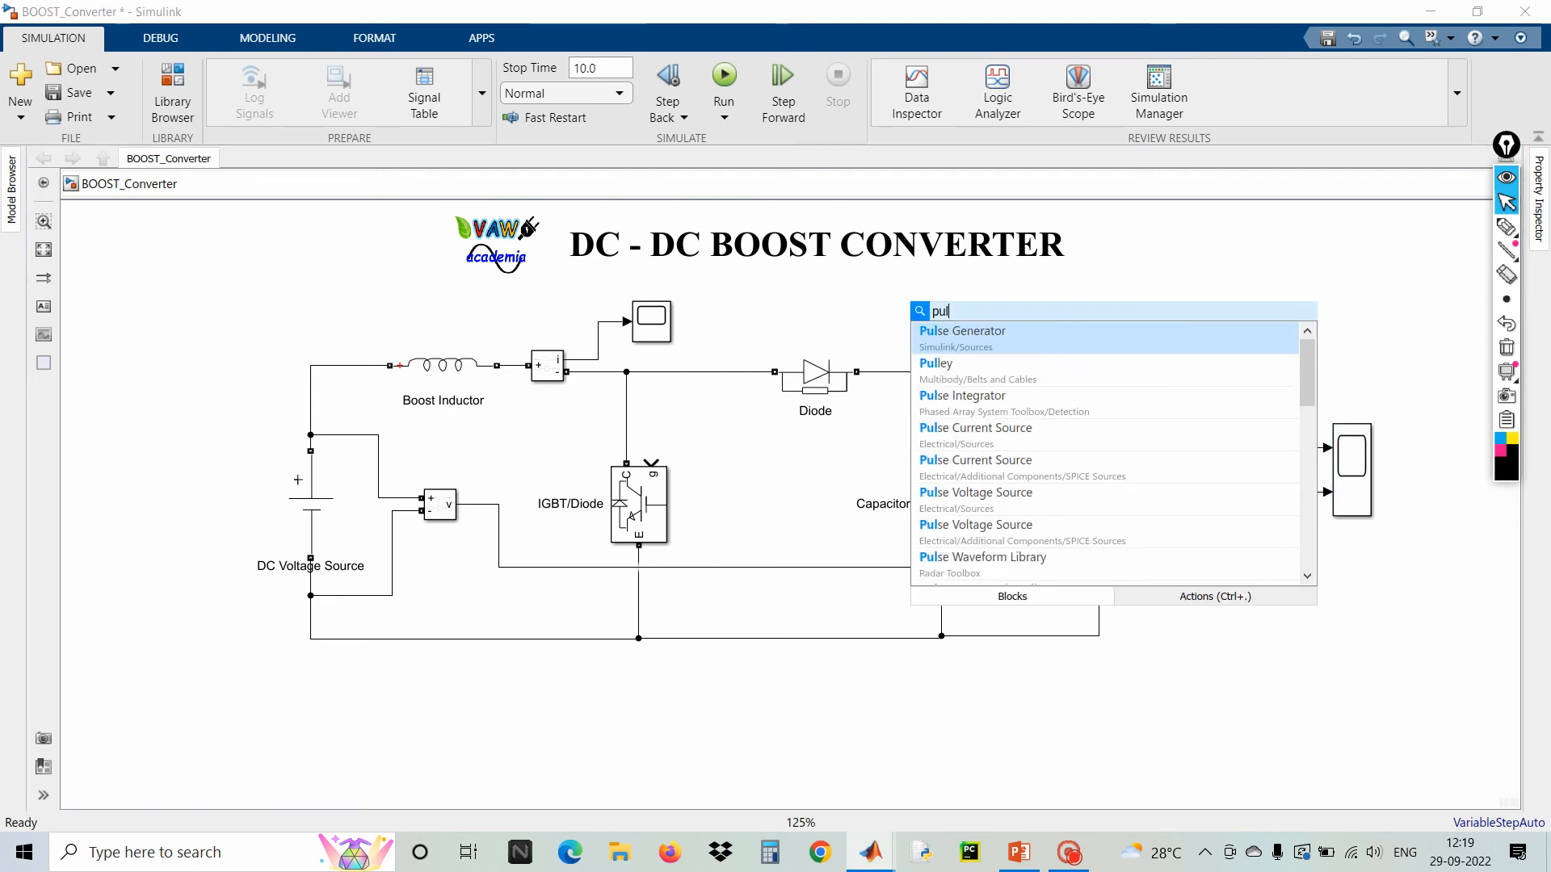
{"action": "type", "text": "se"}
{"action": "key", "text": "Return"}
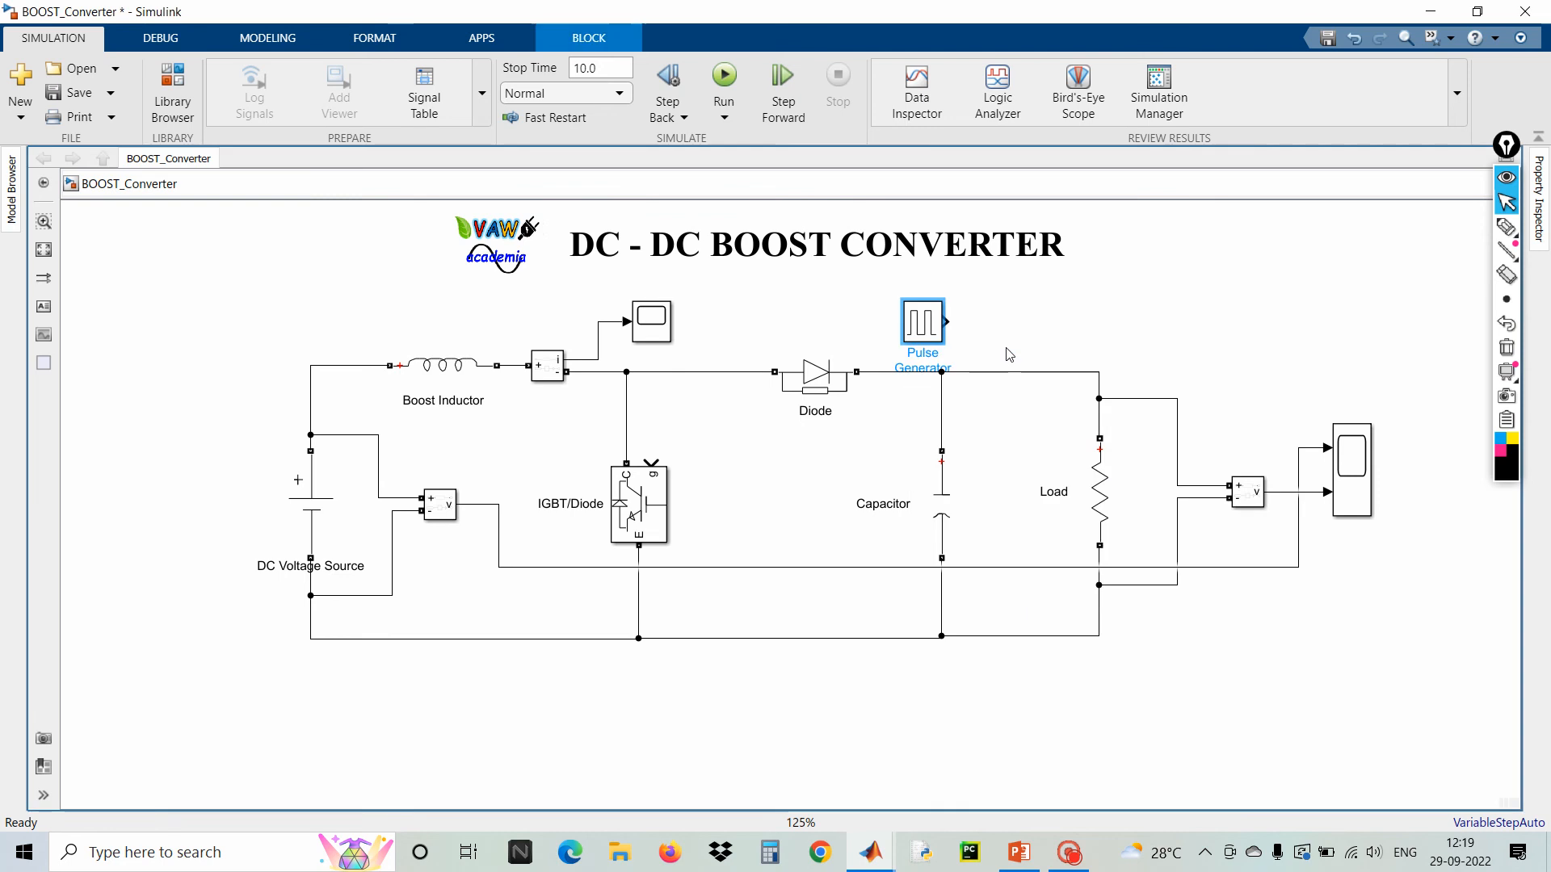
Flip the Pulse Generator and connect its output to the IGBT/Diode gate input
{"action": "left_click_drag", "start_coordinate": [935, 336], "coordinate": [1163, 310]}
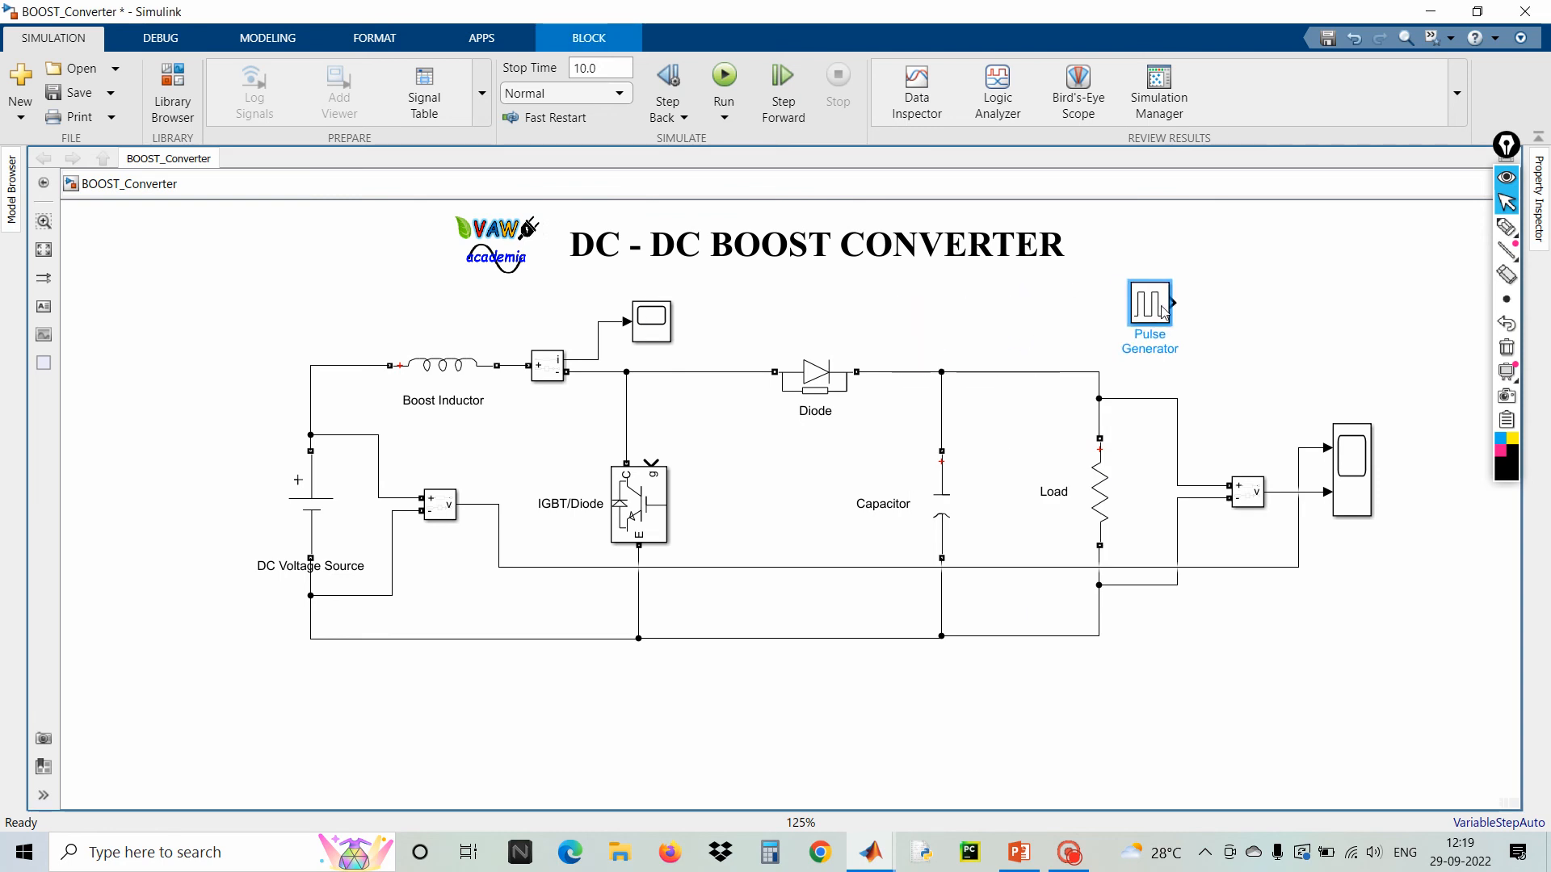
{"action": "key", "text": "ctrl+i"}
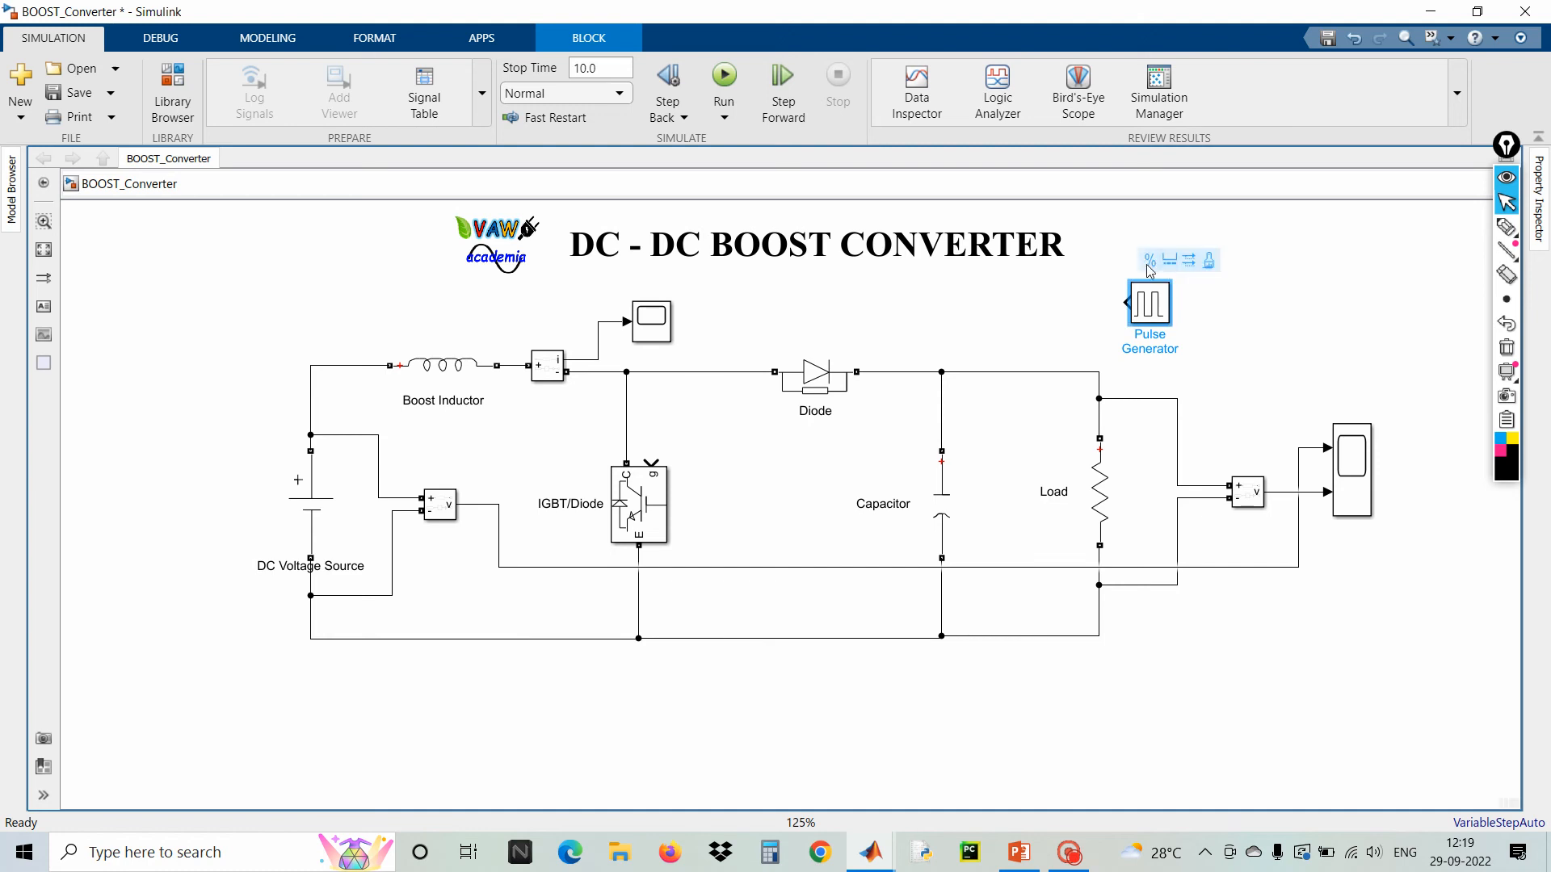
{"action": "left_click_drag", "start_coordinate": [1145, 315], "coordinate": [651, 462]}
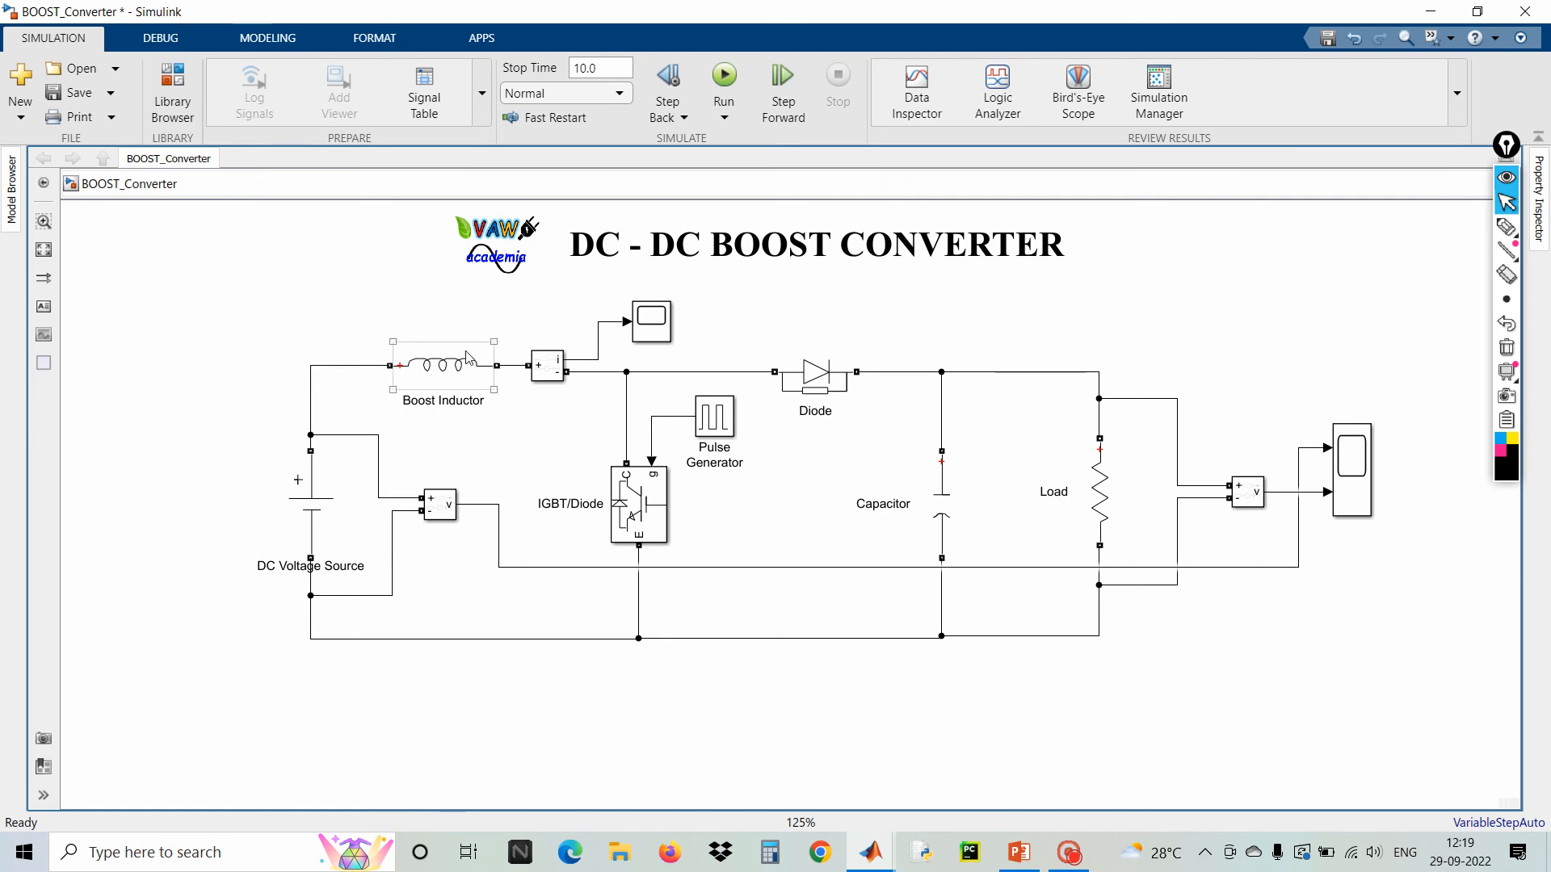
Add a powergui block in the top-left corner of the model
{"action": "double_click", "coordinate": [275, 250]}
{"action": "type", "text": "power"}
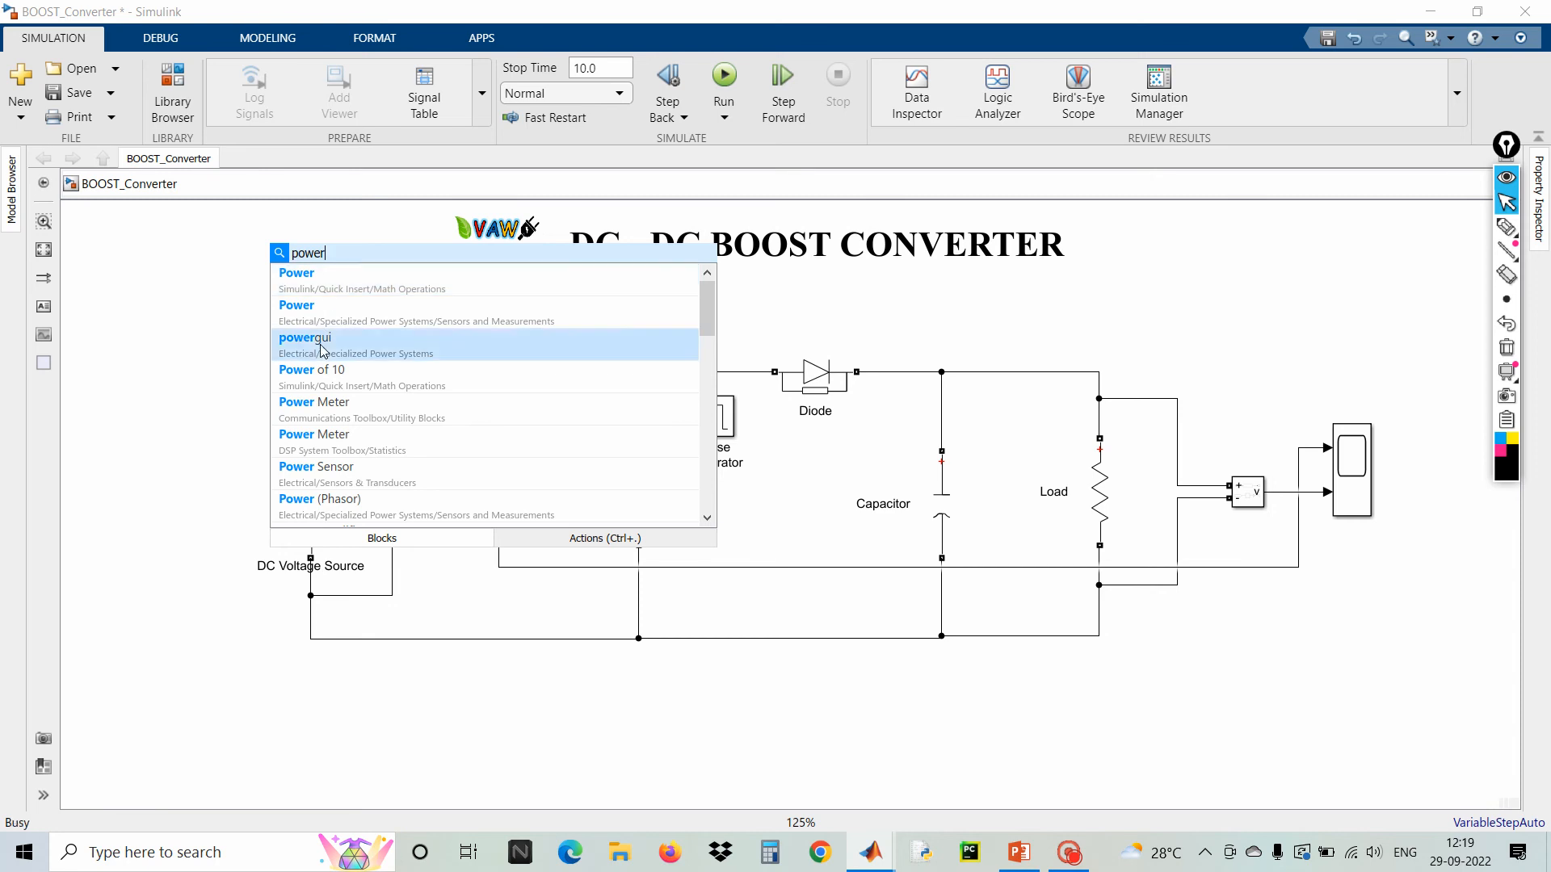
{"action": "left_click", "coordinate": [322, 348]}
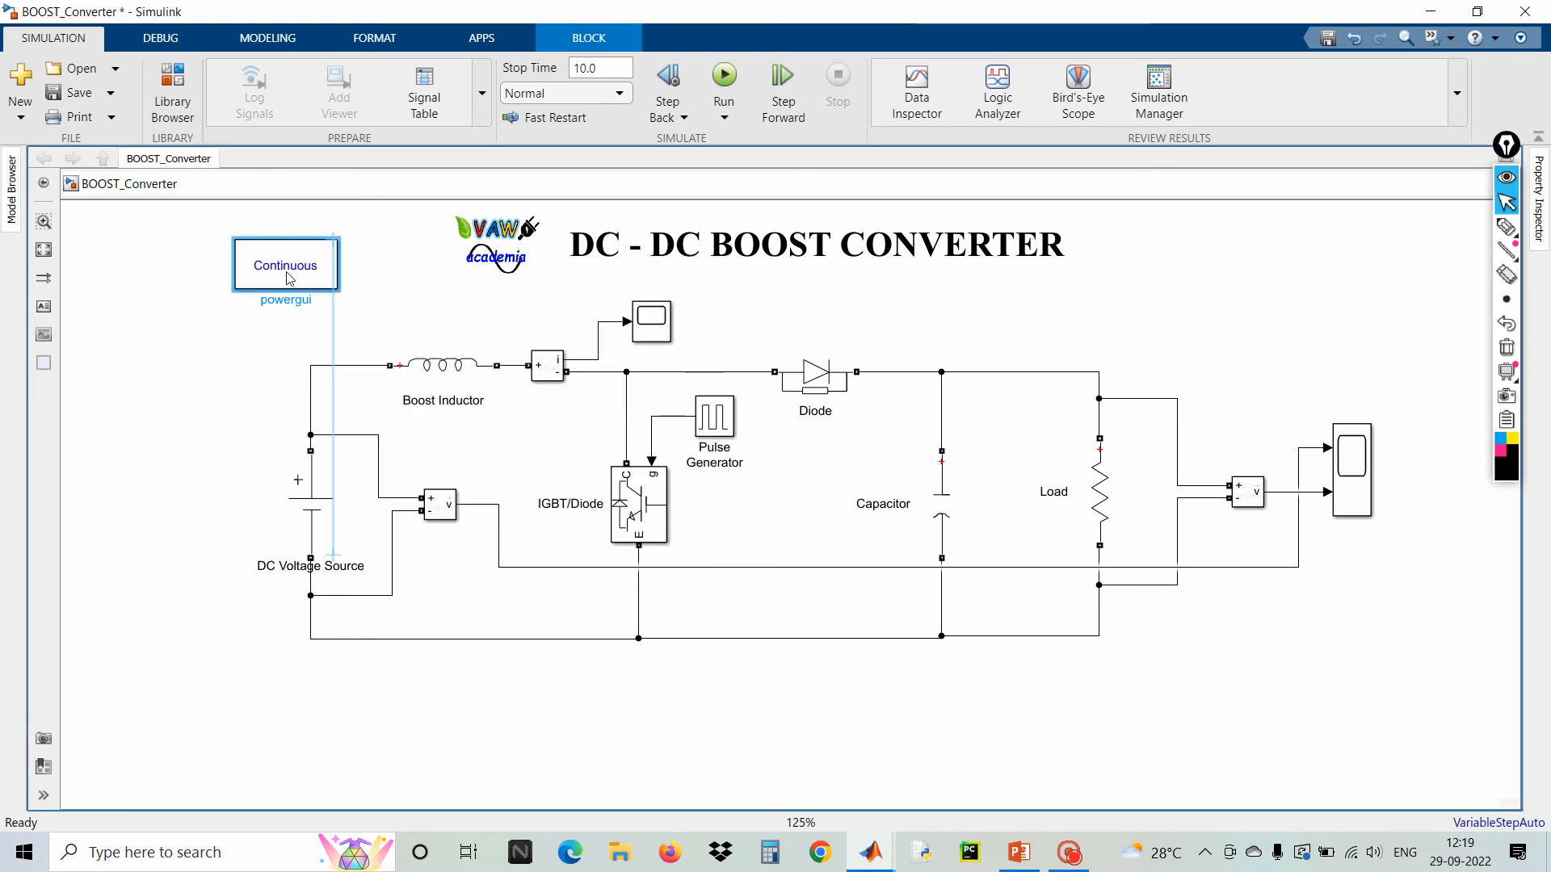
{"action": "mouse_move", "coordinate": [291, 272]}
{"action": "left_mouse_down"}
{"action": "mouse_move", "coordinate": [260, 287]}
{"action": "mouse_move", "coordinate": [293, 291]}
{"action": "left_mouse_up"}
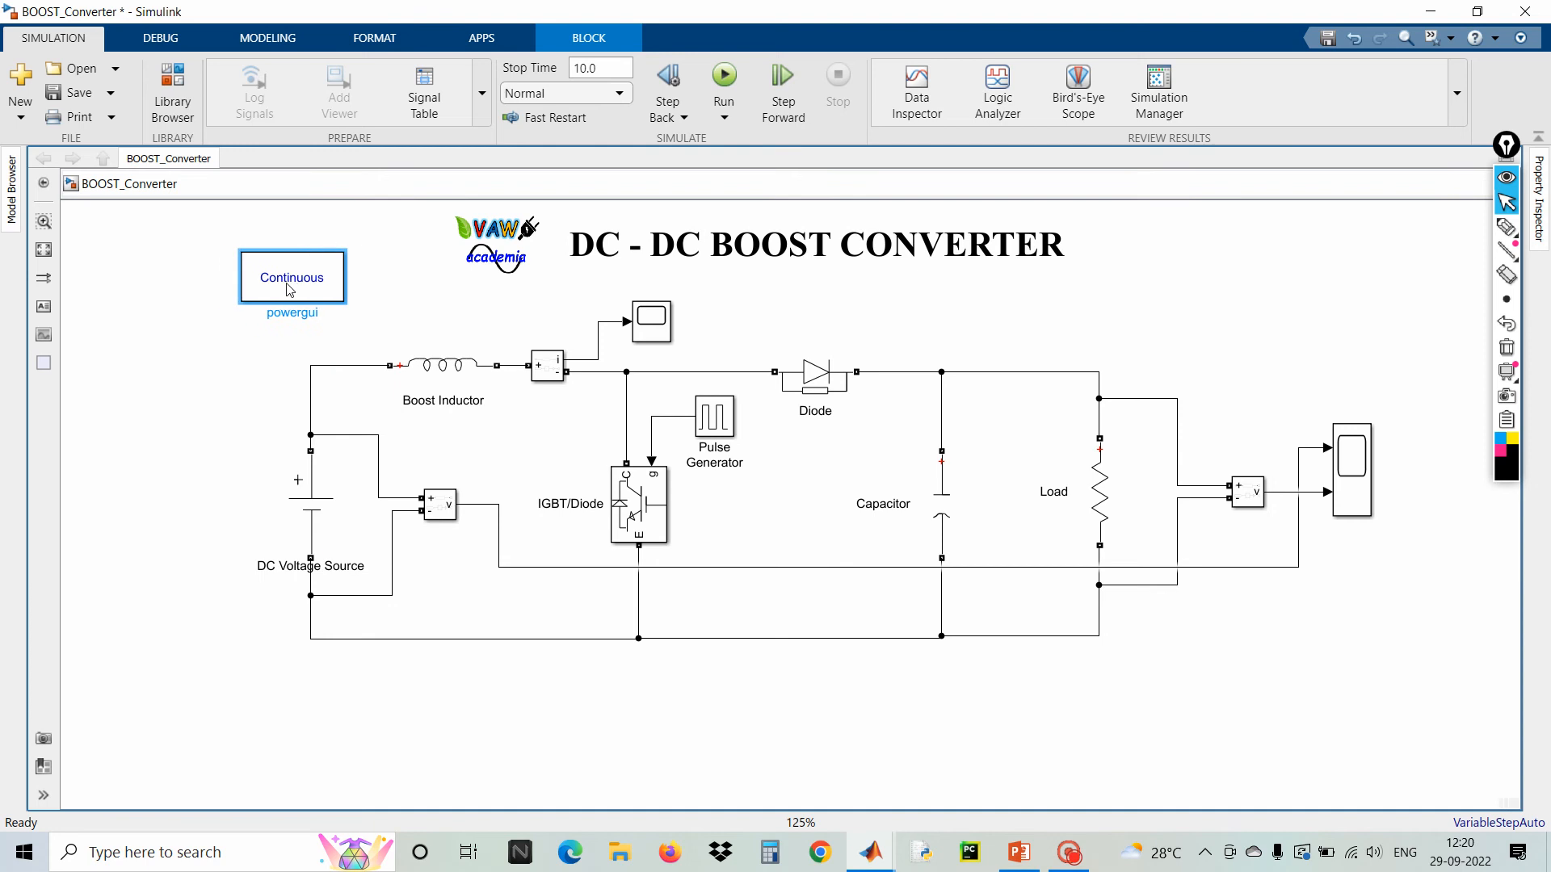
{"action": "left_click", "coordinate": [1109, 326]}
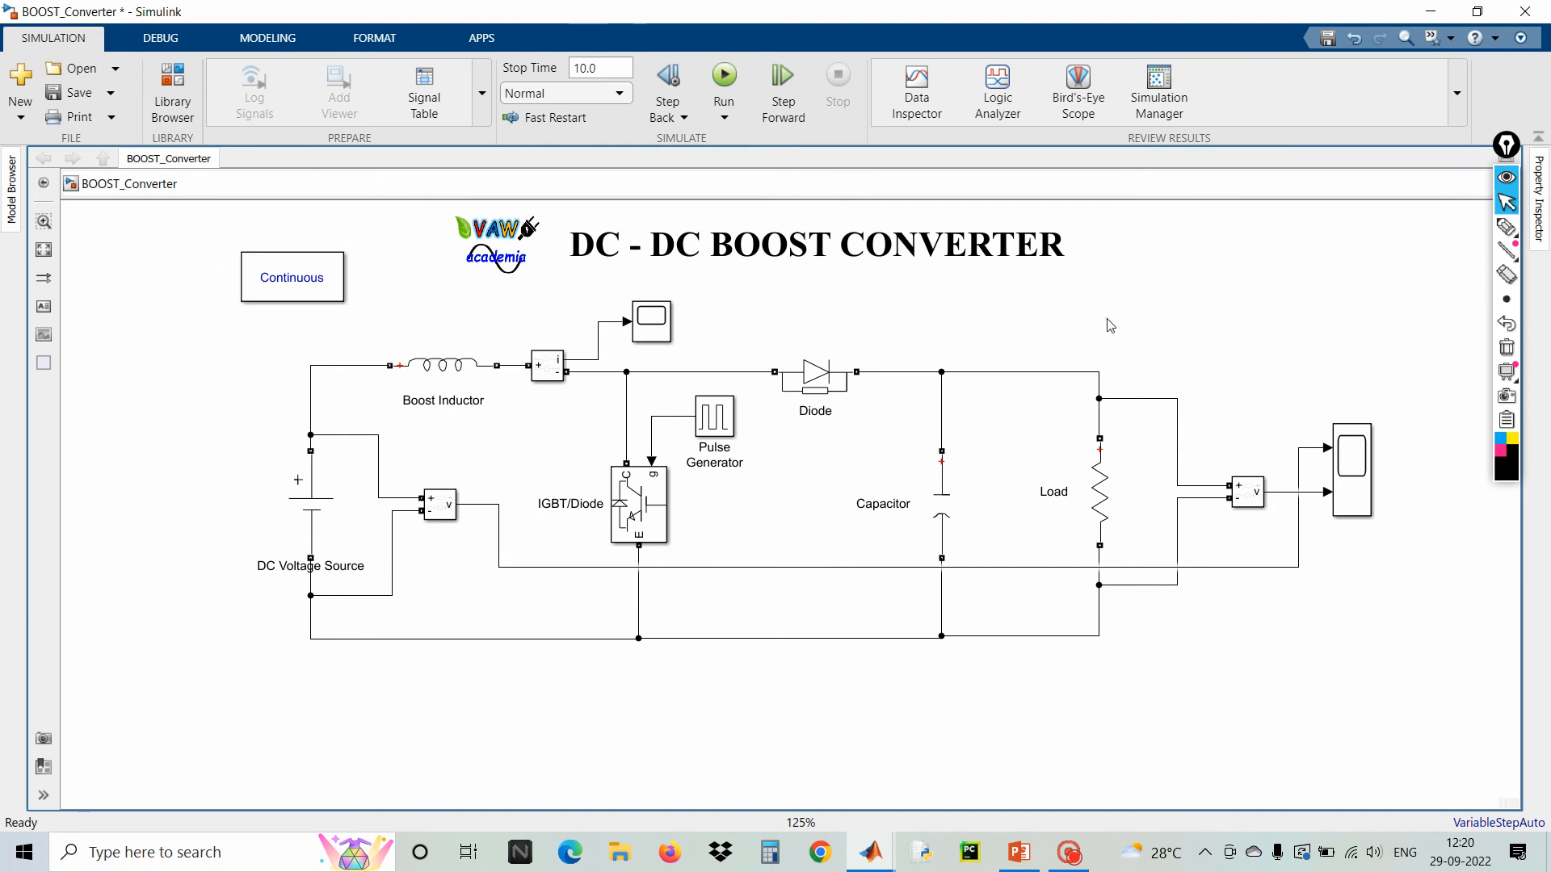
Set the DC Voltage Source amplitude to 12 V
{"action": "left_click", "coordinate": [317, 509]}
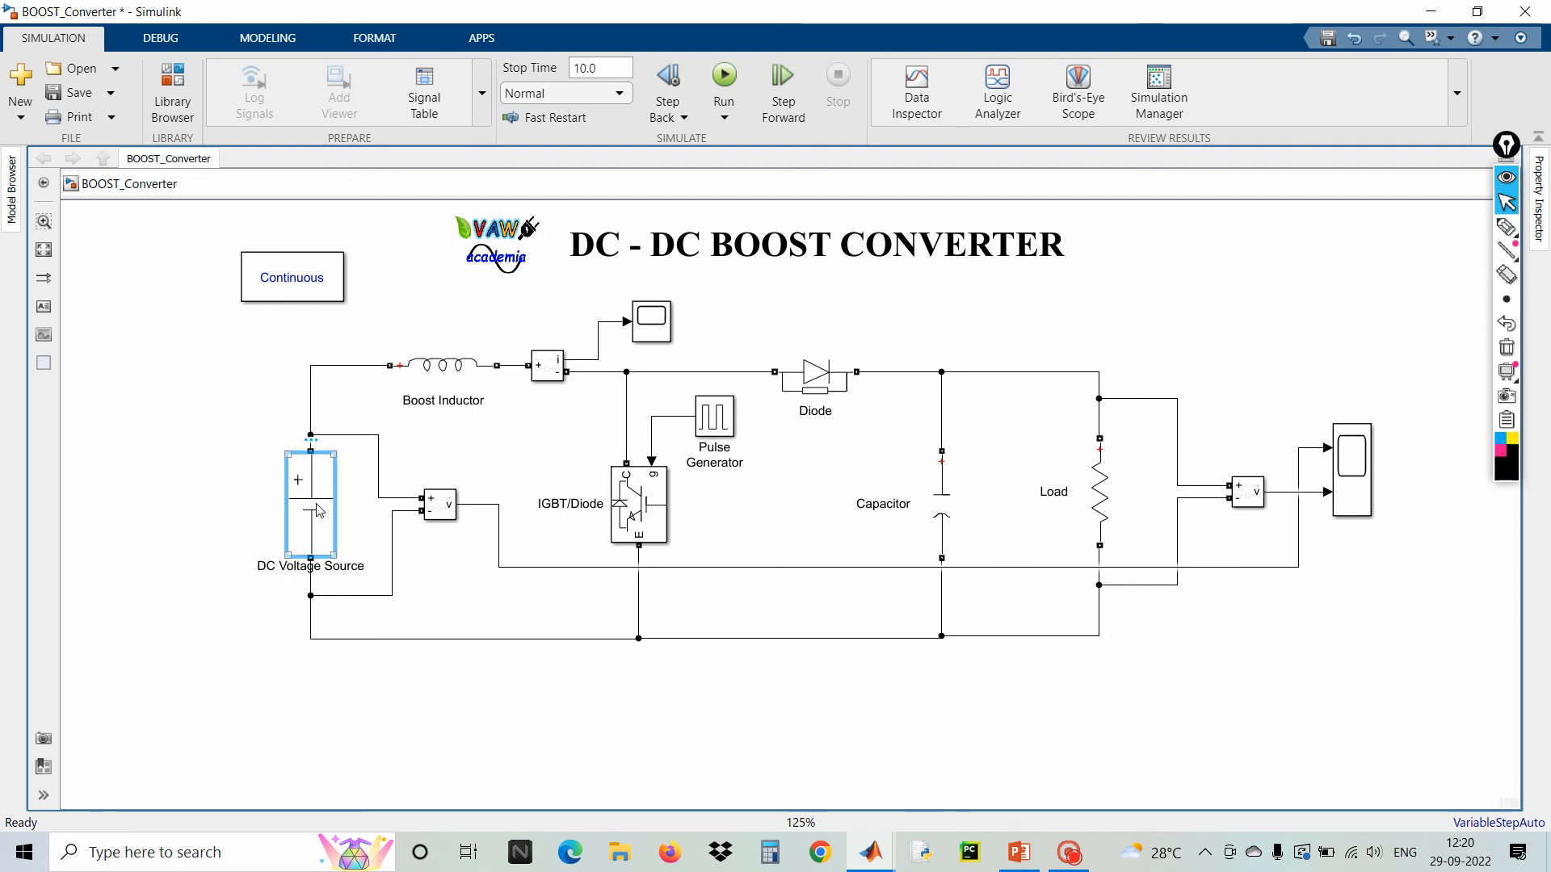
{"action": "double_click", "coordinate": [318, 509]}
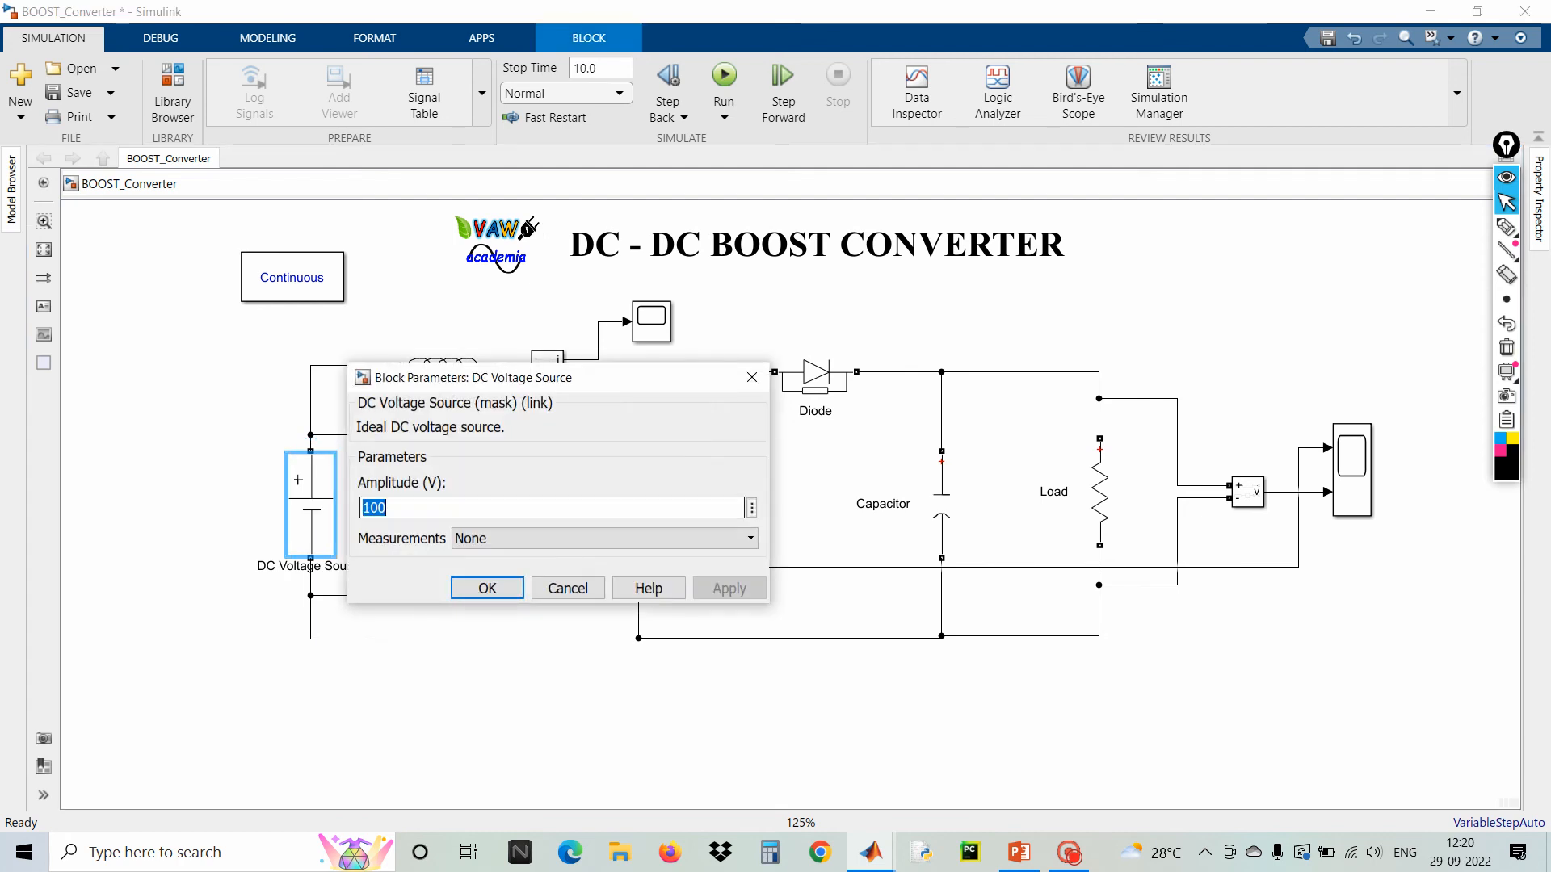
{"action": "type", "text": "12"}
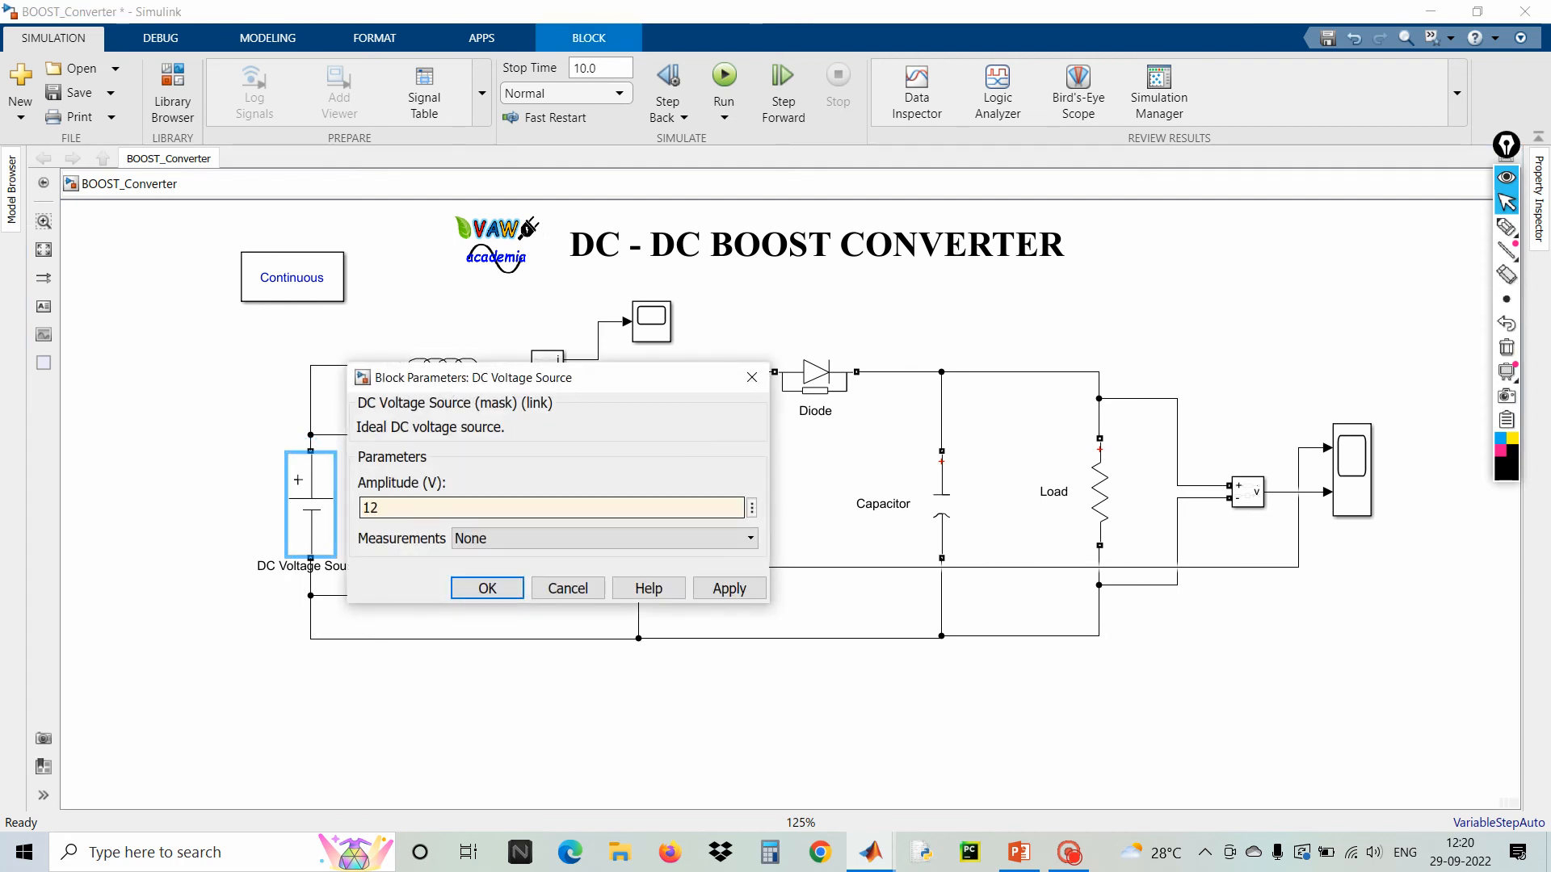
{"action": "left_click", "coordinate": [488, 588]}
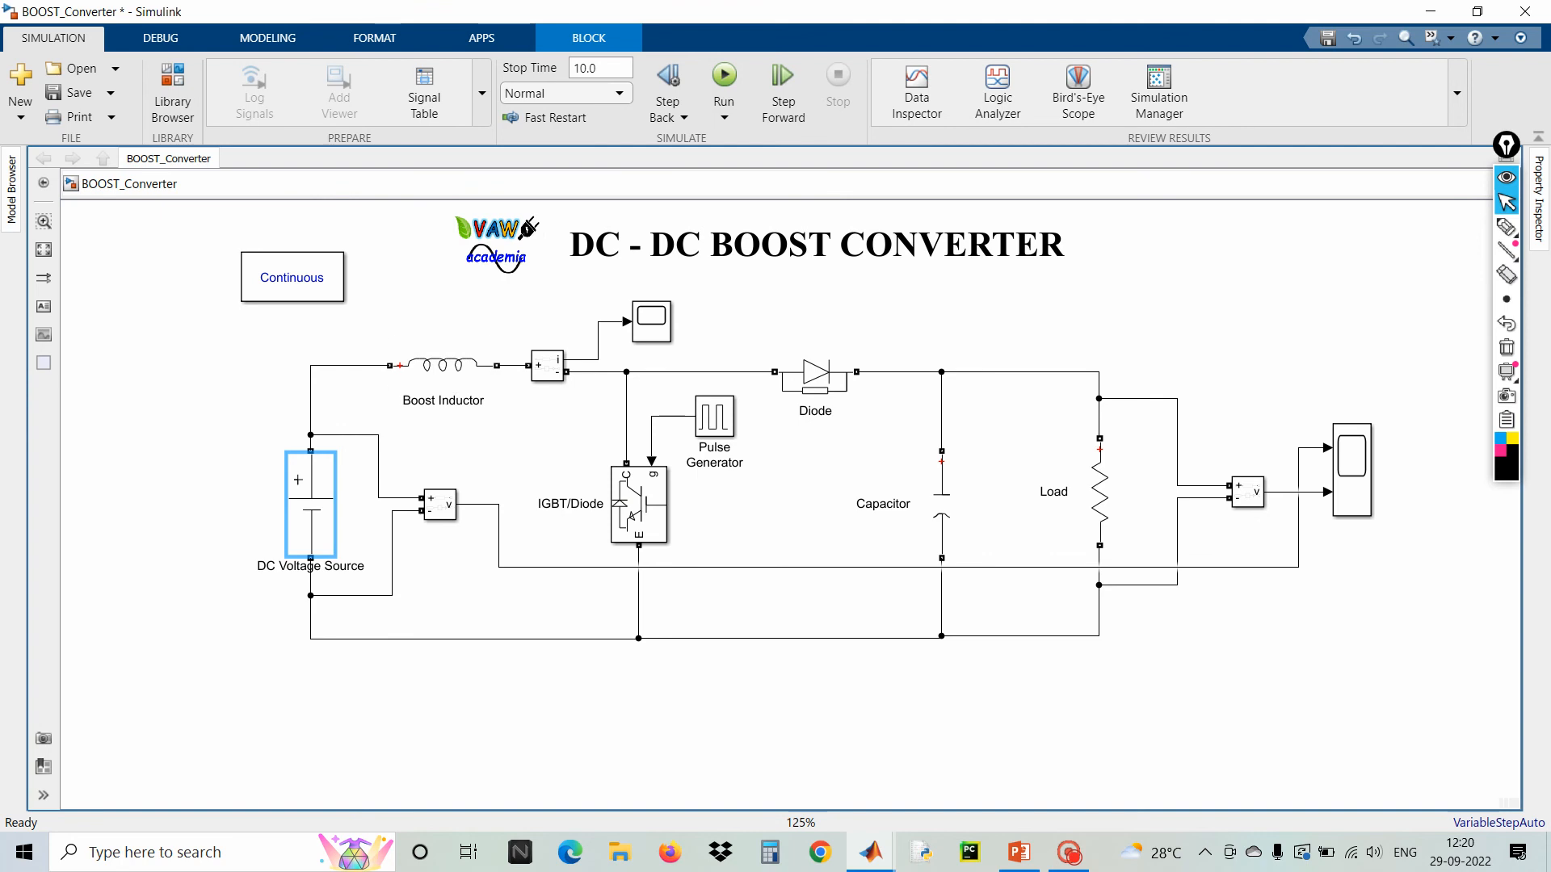
Set the Boost Inductor's inductance to 47e-3 H
{"action": "double_click", "coordinate": [445, 383]}
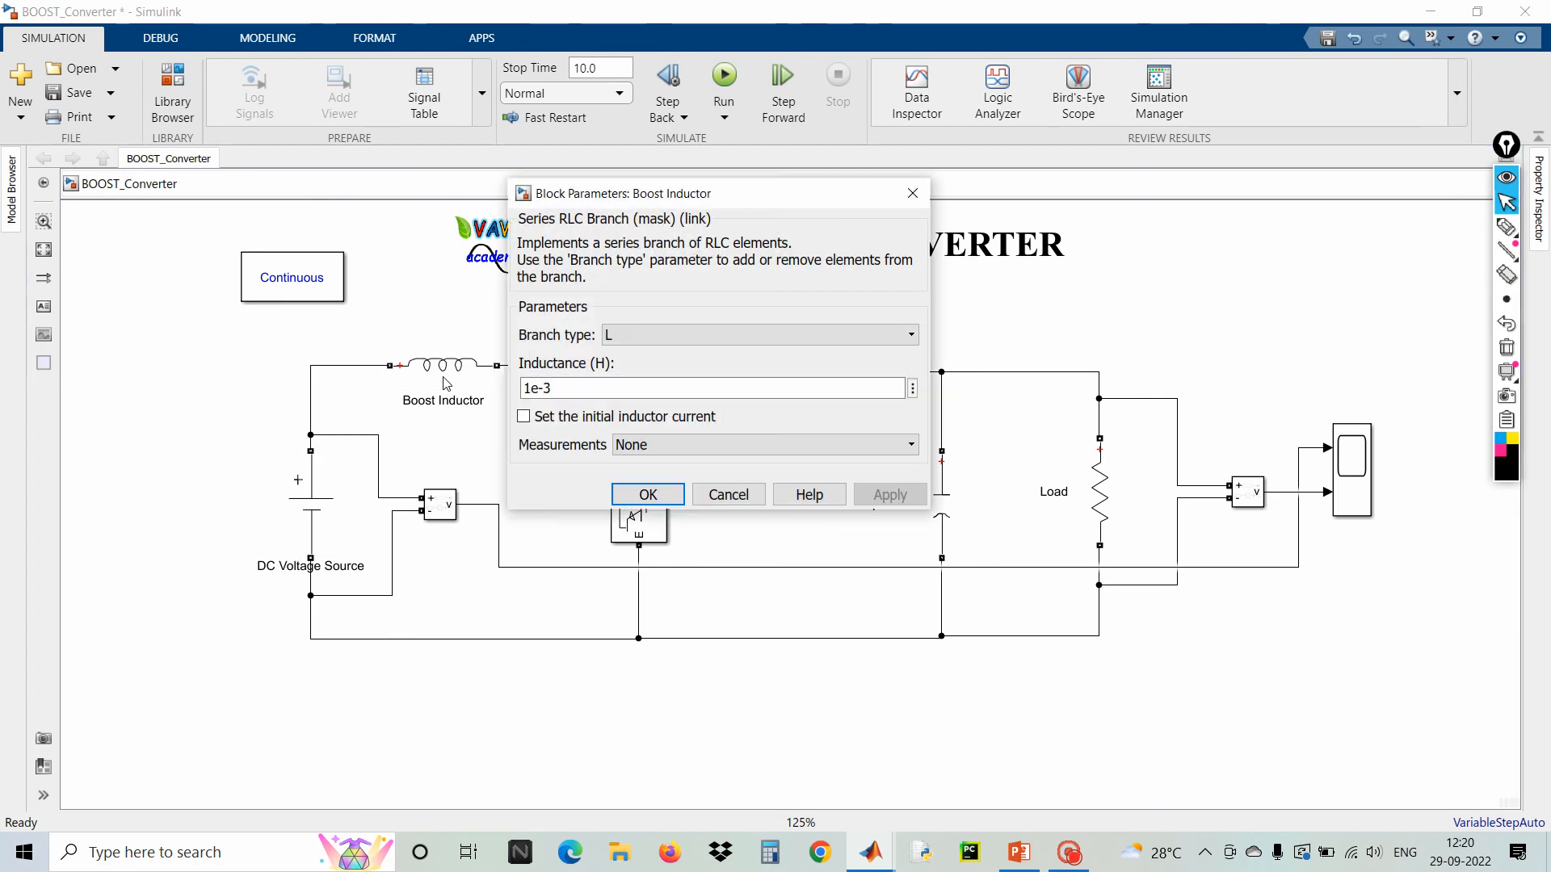
{"action": "left_click", "coordinate": [539, 388]}
{"action": "left_click_drag", "start_coordinate": [539, 387], "coordinate": [525, 388]}
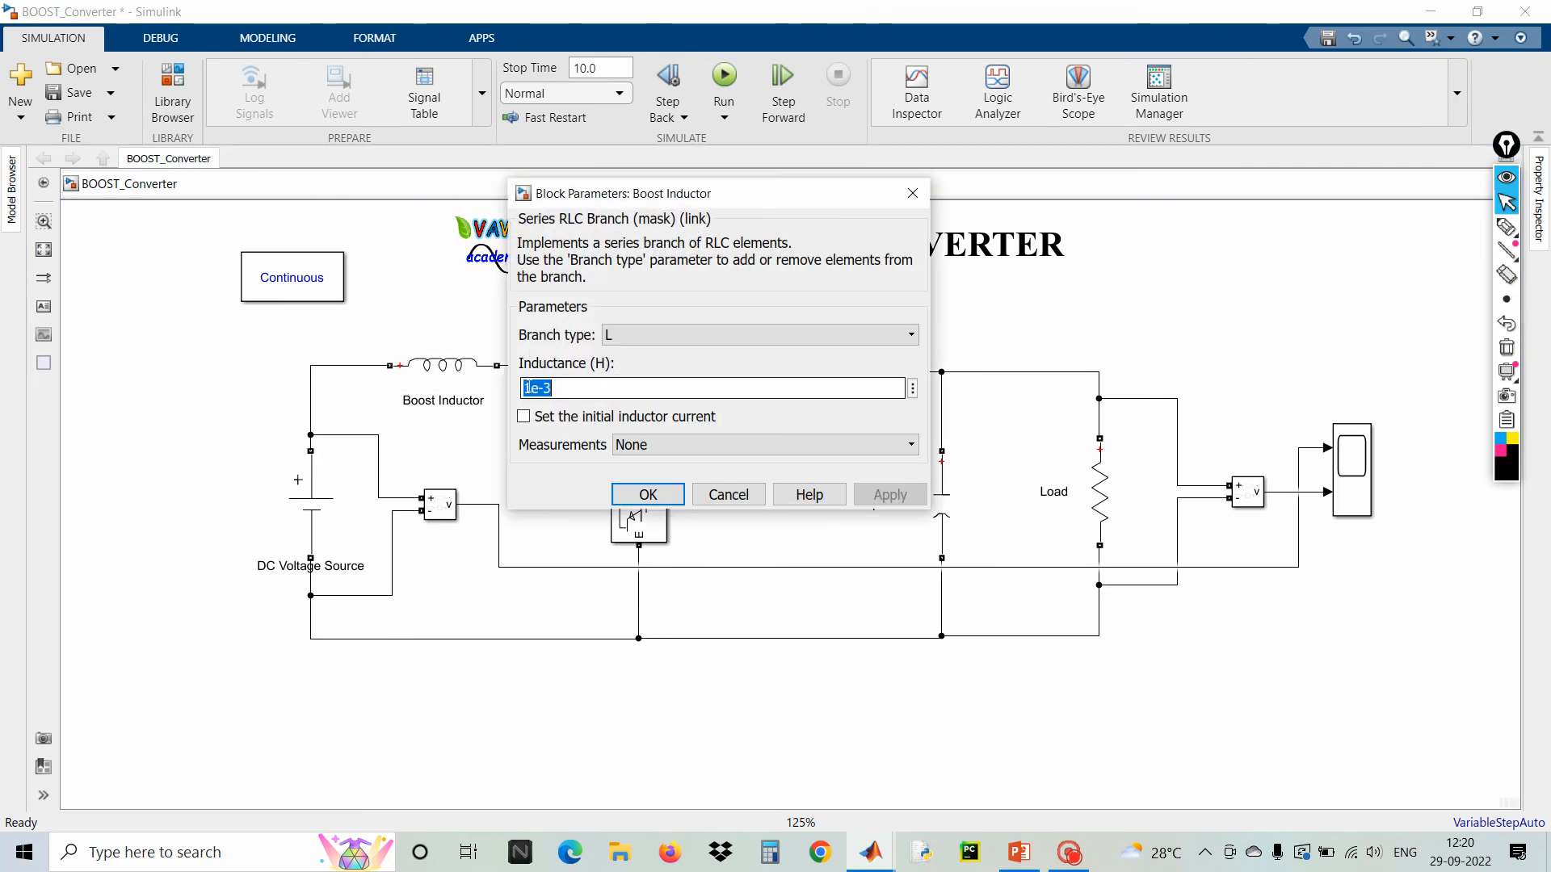
{"action": "left_click", "coordinate": [530, 388]}
{"action": "key", "text": "BackSpace"}
{"action": "type", "text": "47"}
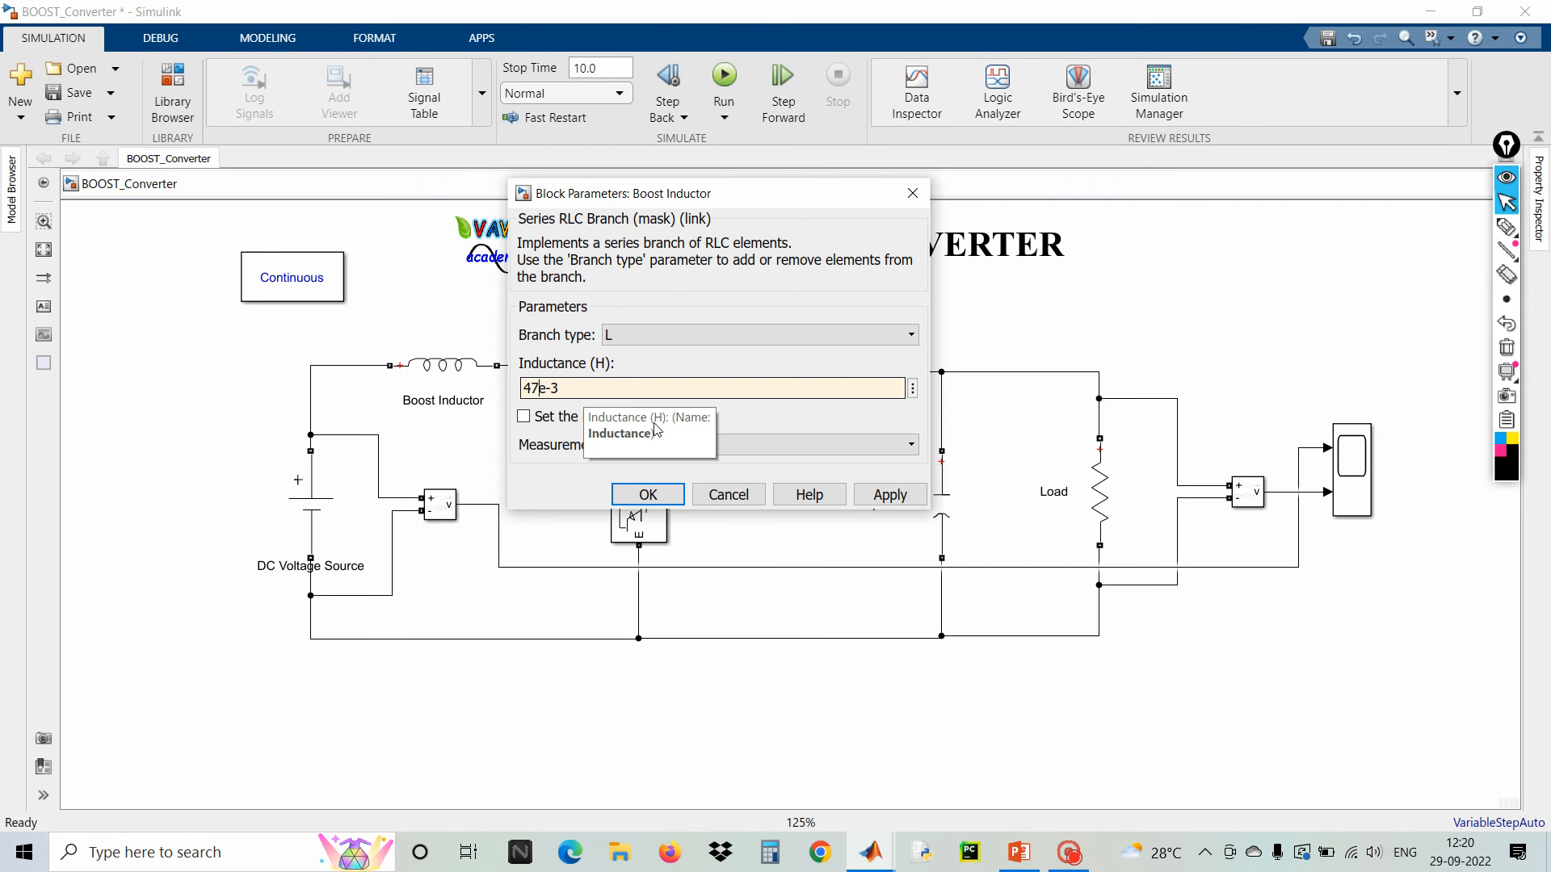
{"action": "left_click", "coordinate": [890, 494]}
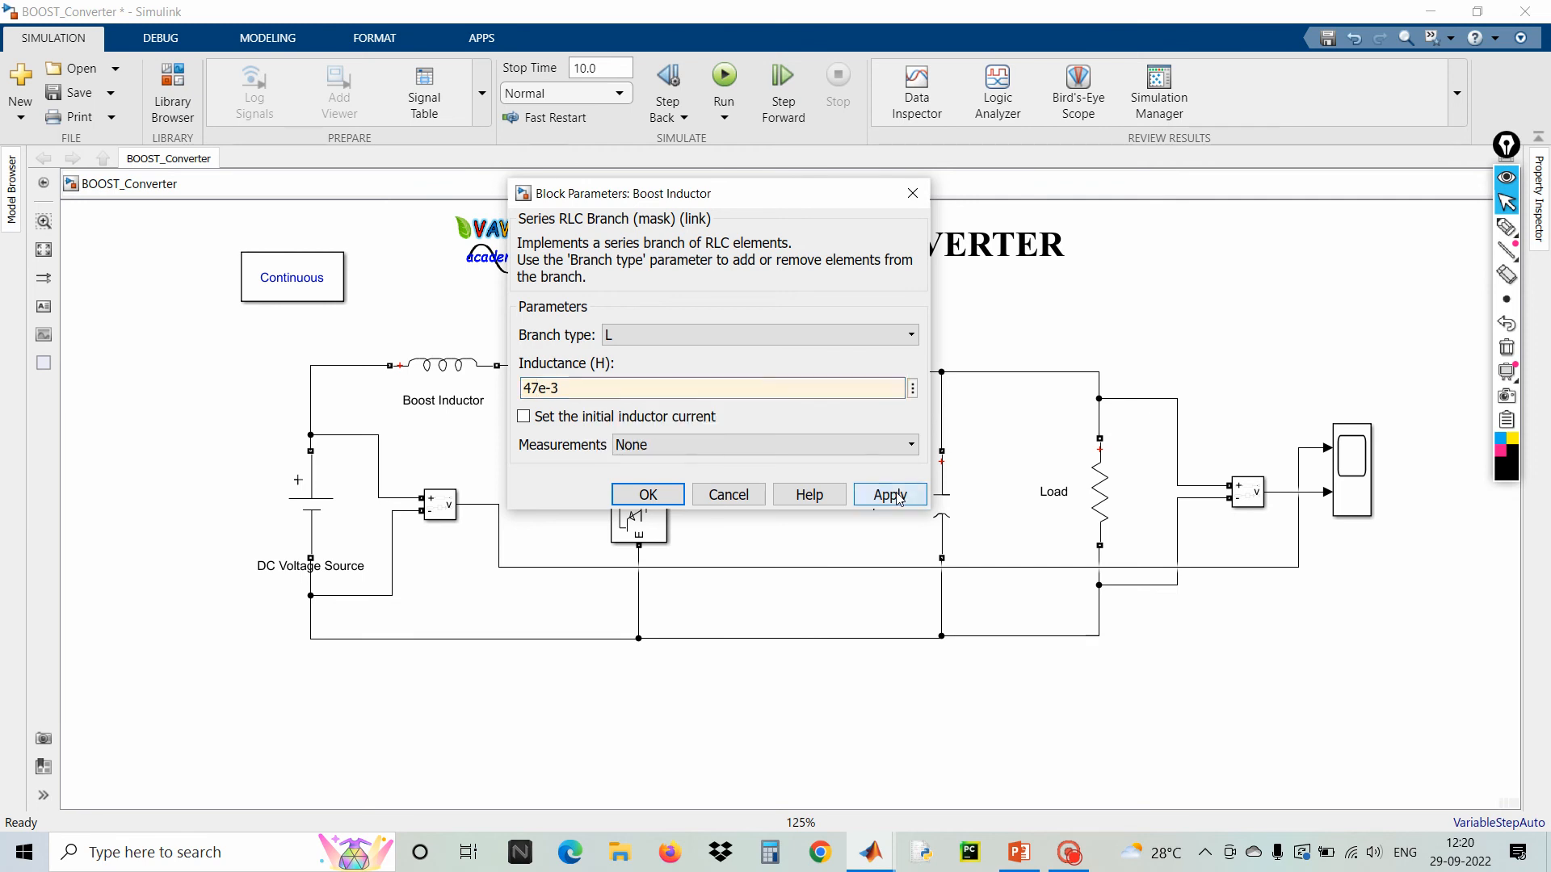
{"action": "left_click", "coordinate": [671, 496]}
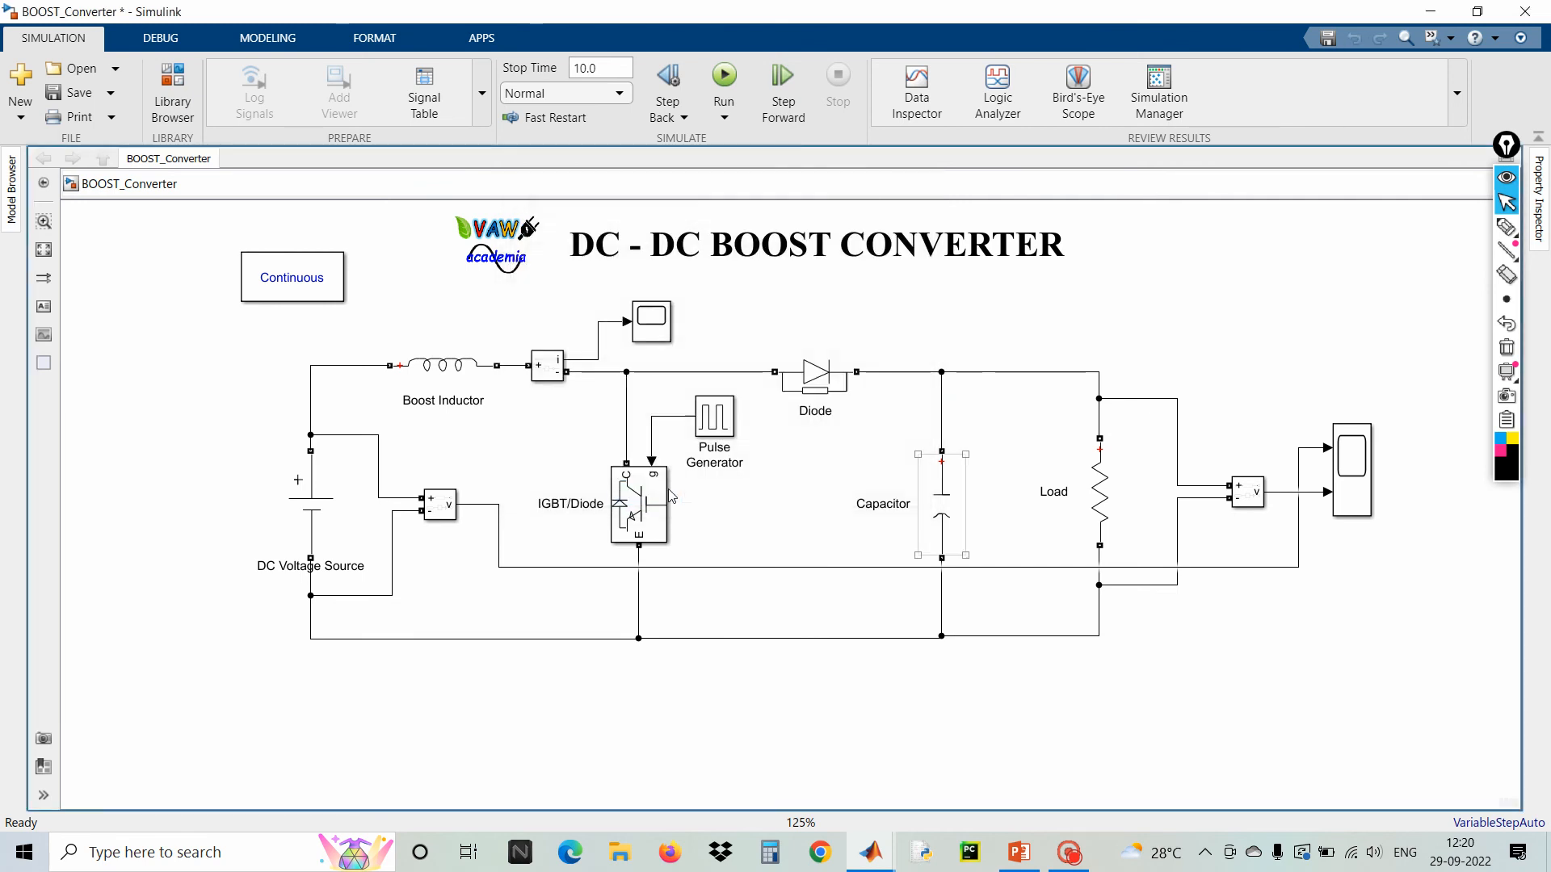
Set the Capacitor's capacitance to 100e-6 F
{"action": "double_click", "coordinate": [939, 515]}
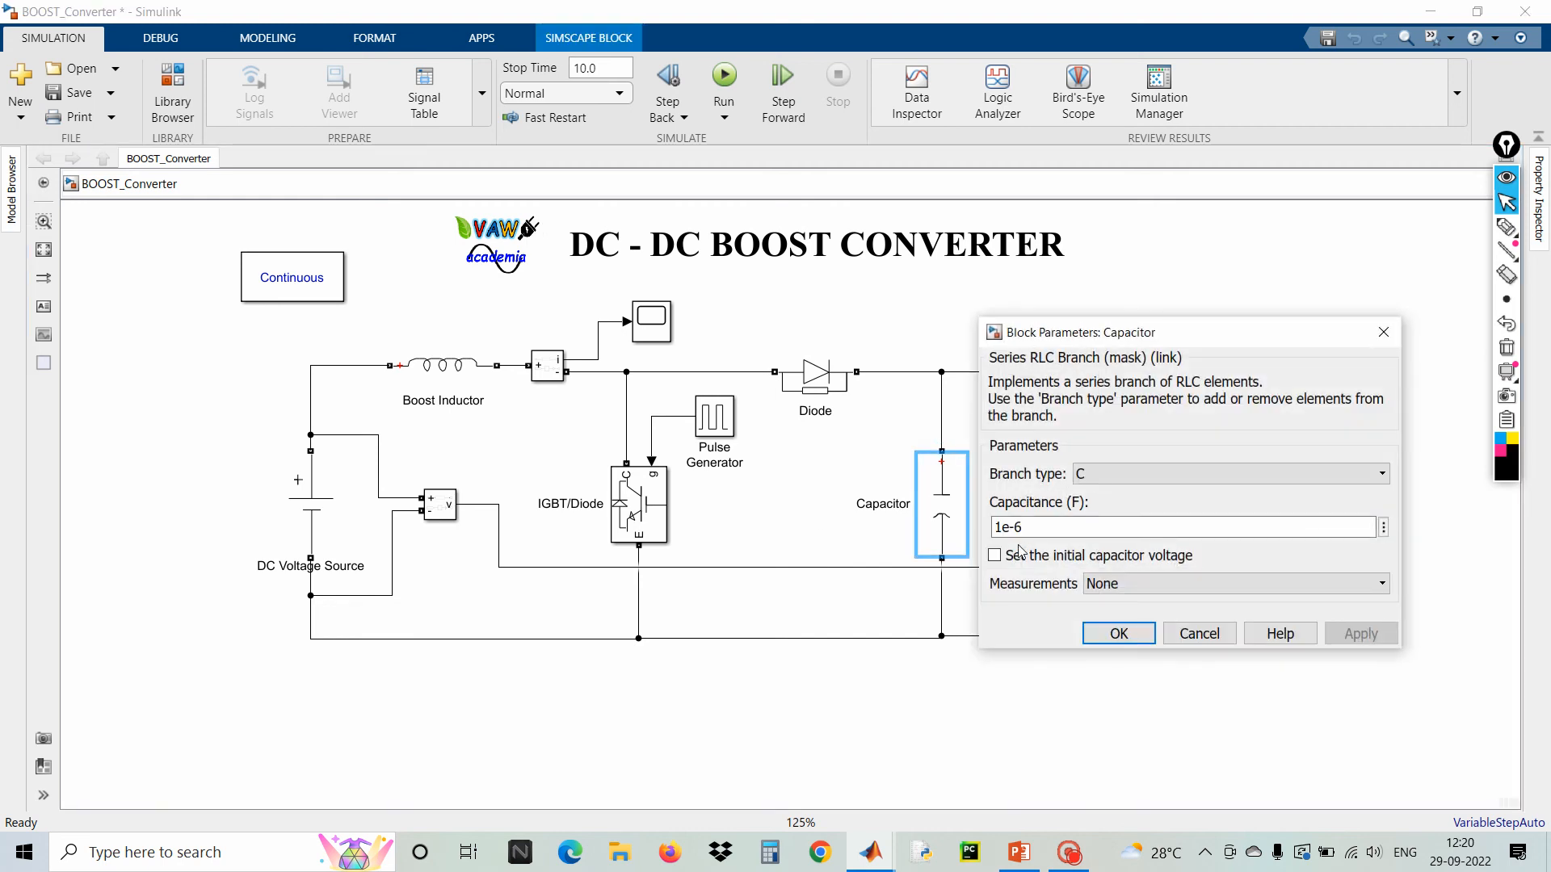
{"action": "double_click", "coordinate": [1008, 527]}
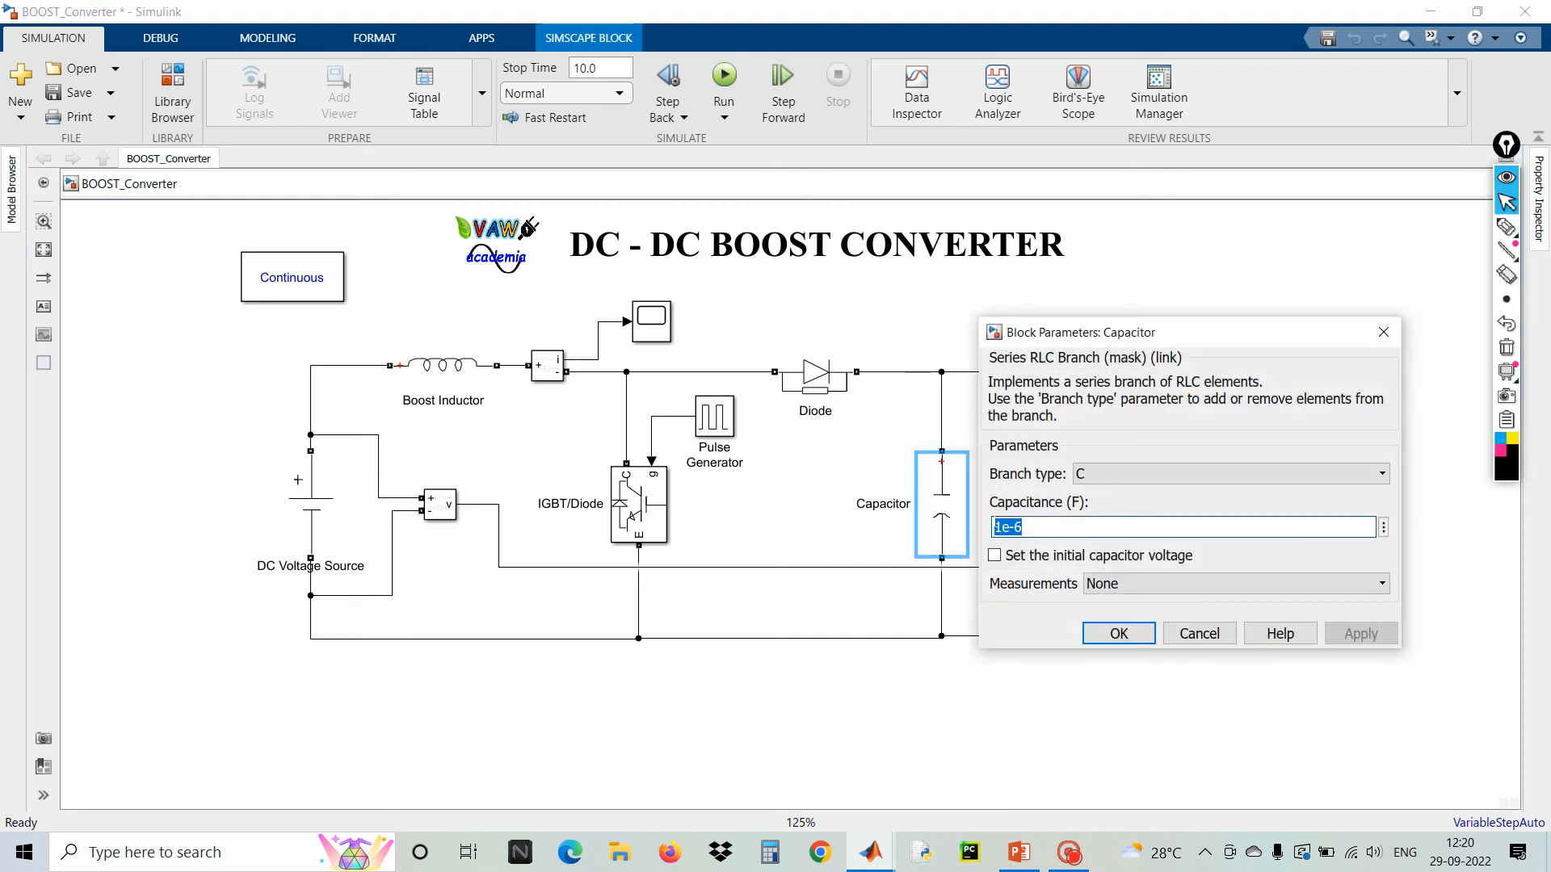
{"action": "left_click", "coordinate": [998, 527]}
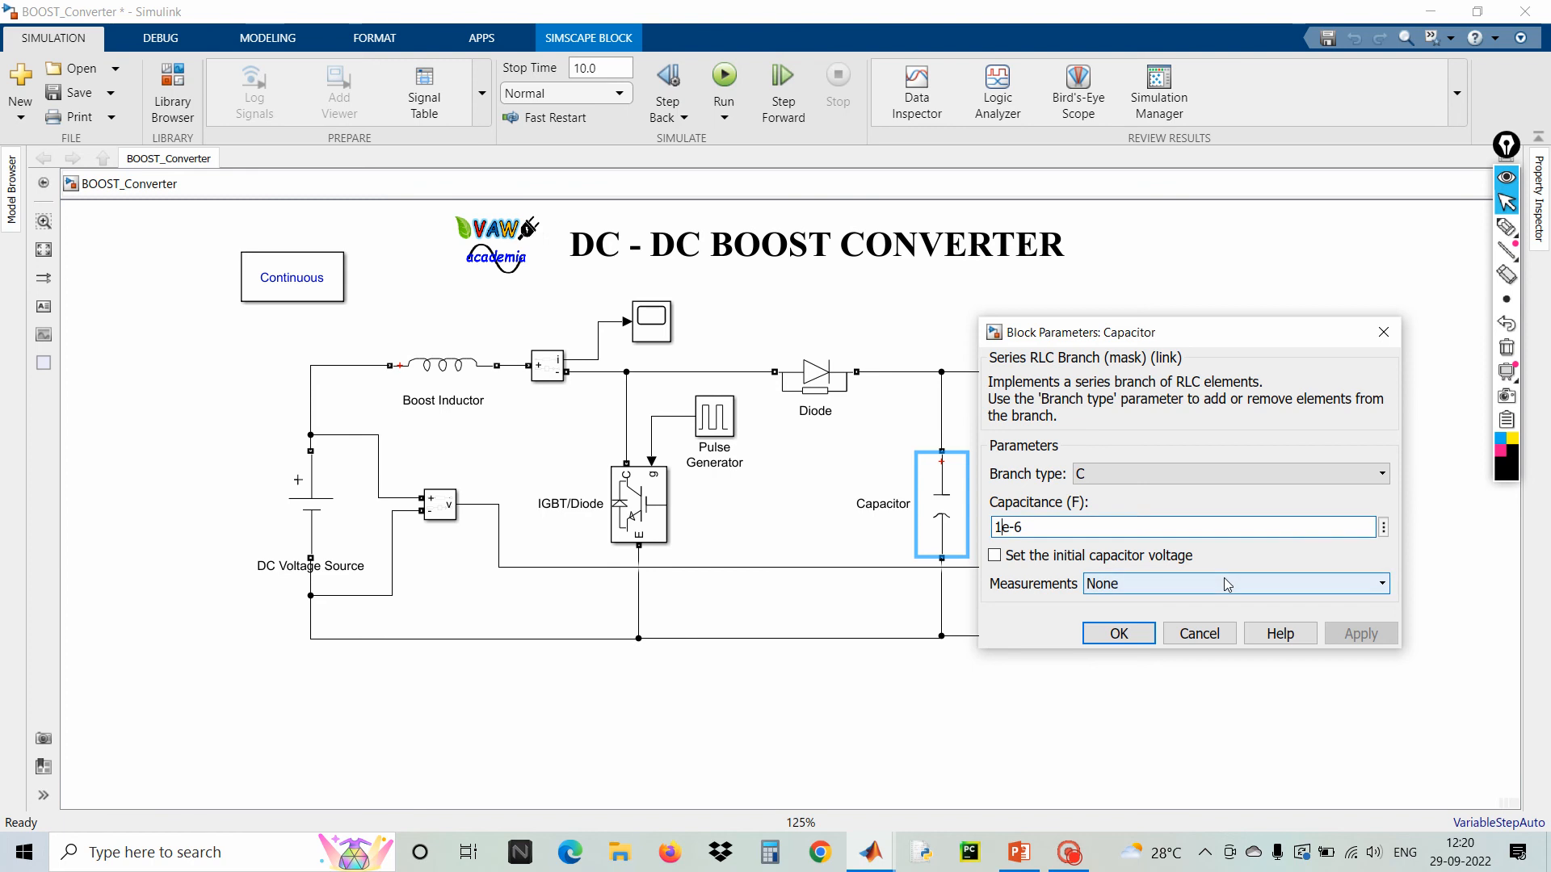
{"action": "type", "text": "00"}
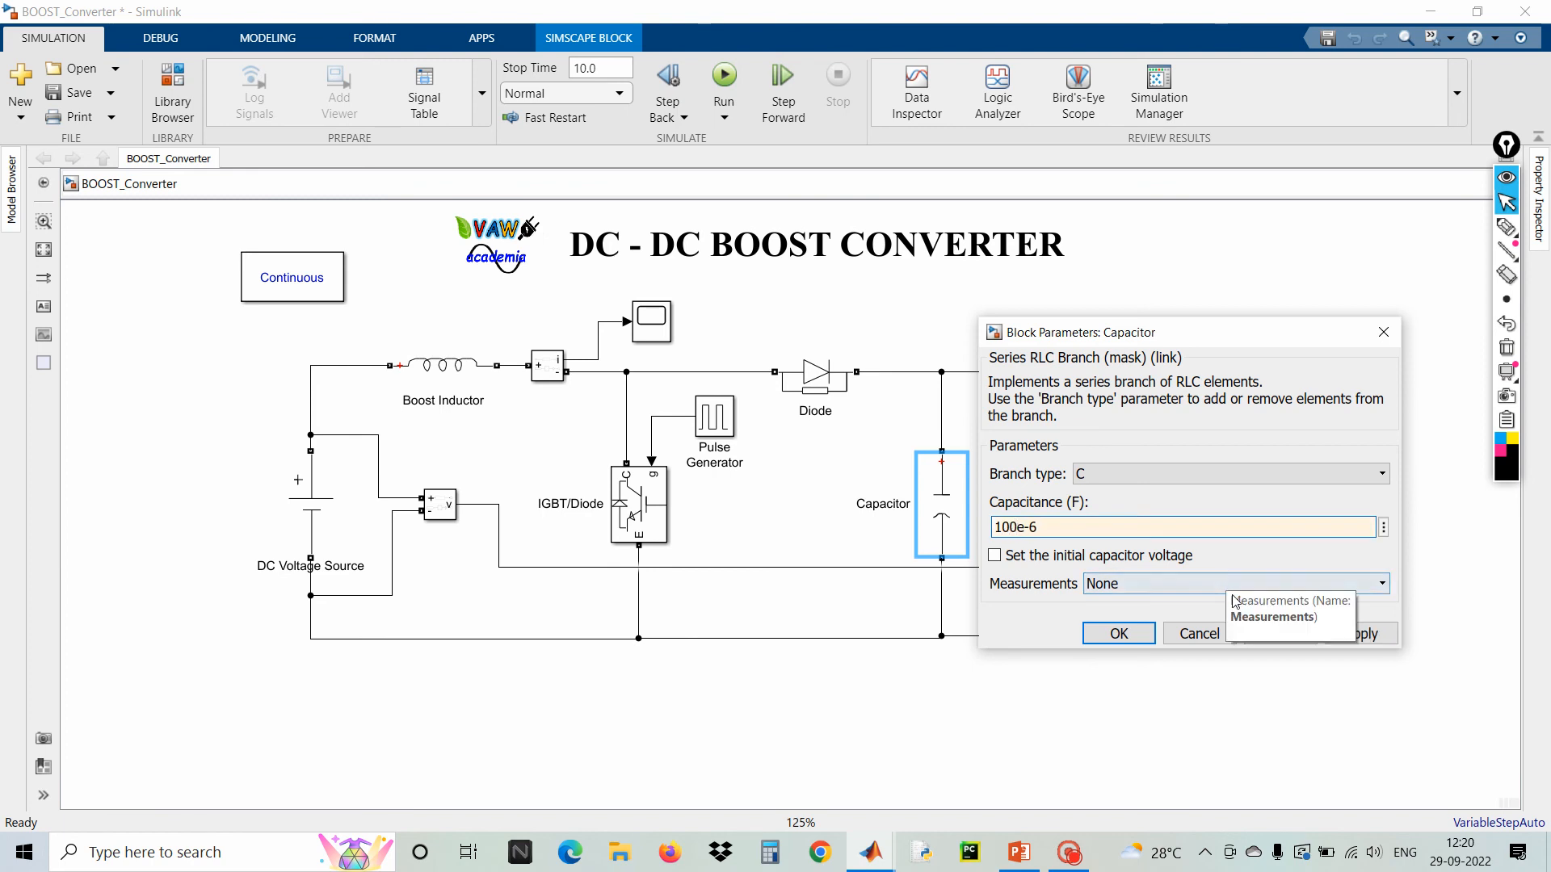
{"action": "left_click", "coordinate": [1131, 635]}
Open the Load resistor's parameters, edit its resistance value and confirm the dialog
{"action": "left_click", "coordinate": [1105, 506]}
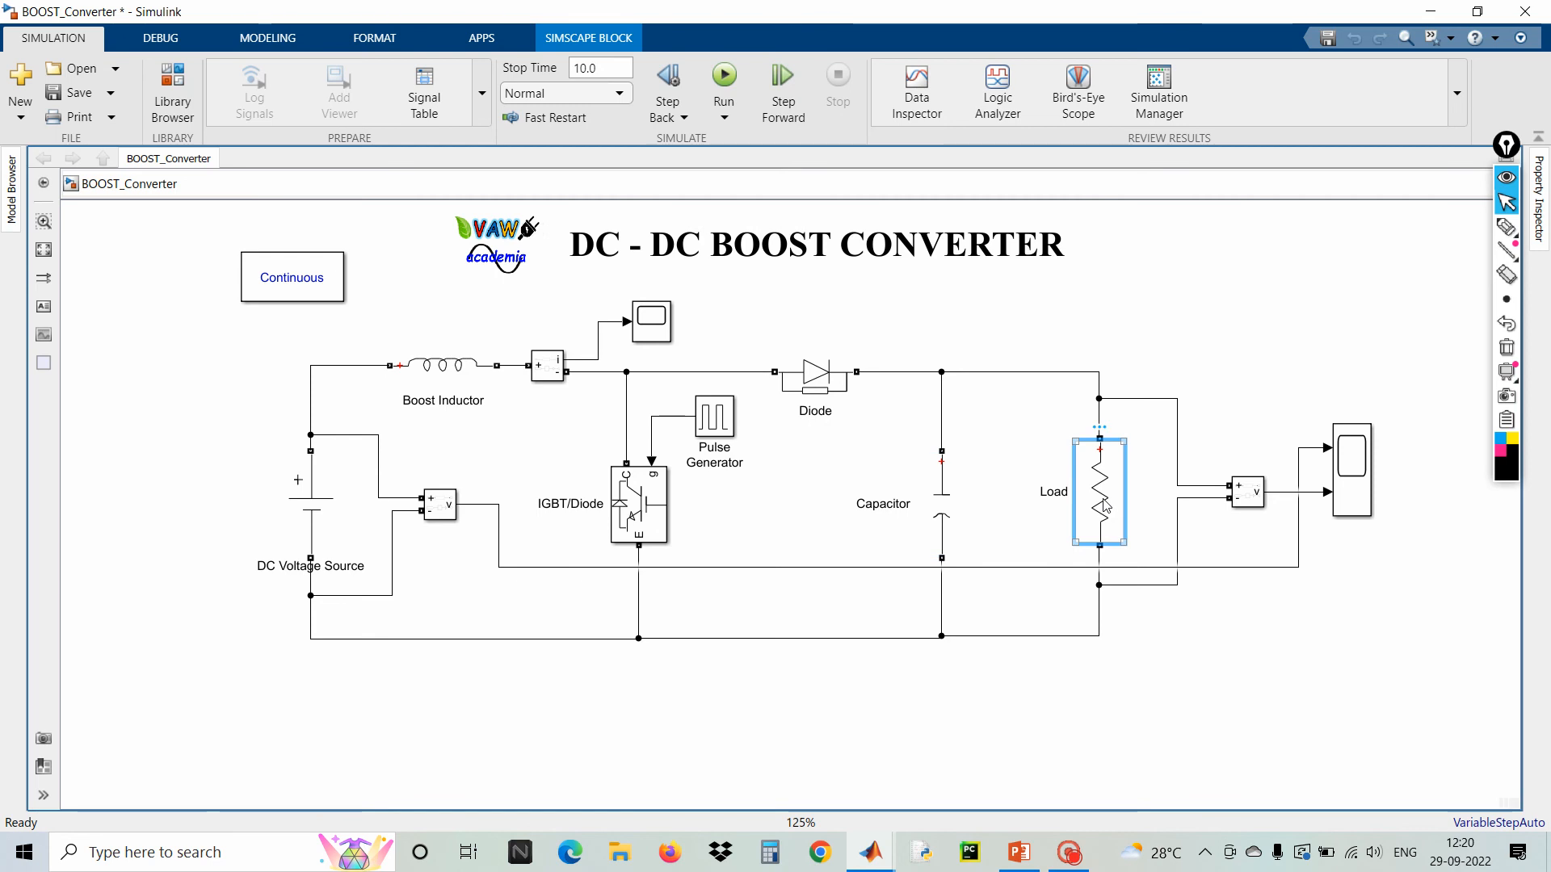
{"action": "double_click", "coordinate": [1104, 506]}
{"action": "double_click", "coordinate": [795, 523]}
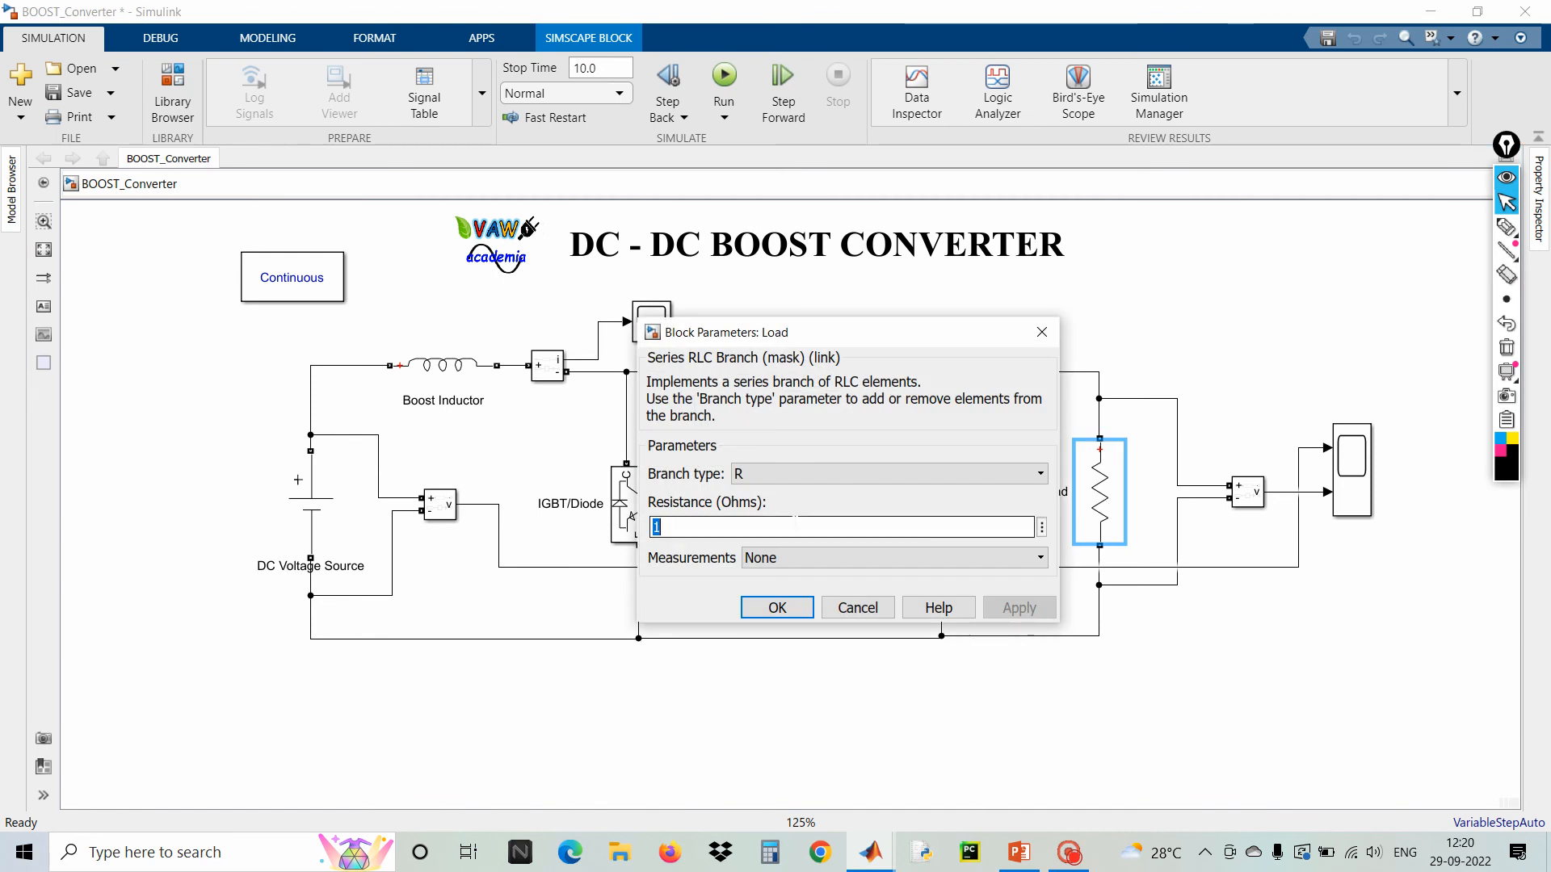
{"action": "type", "text": "00"}
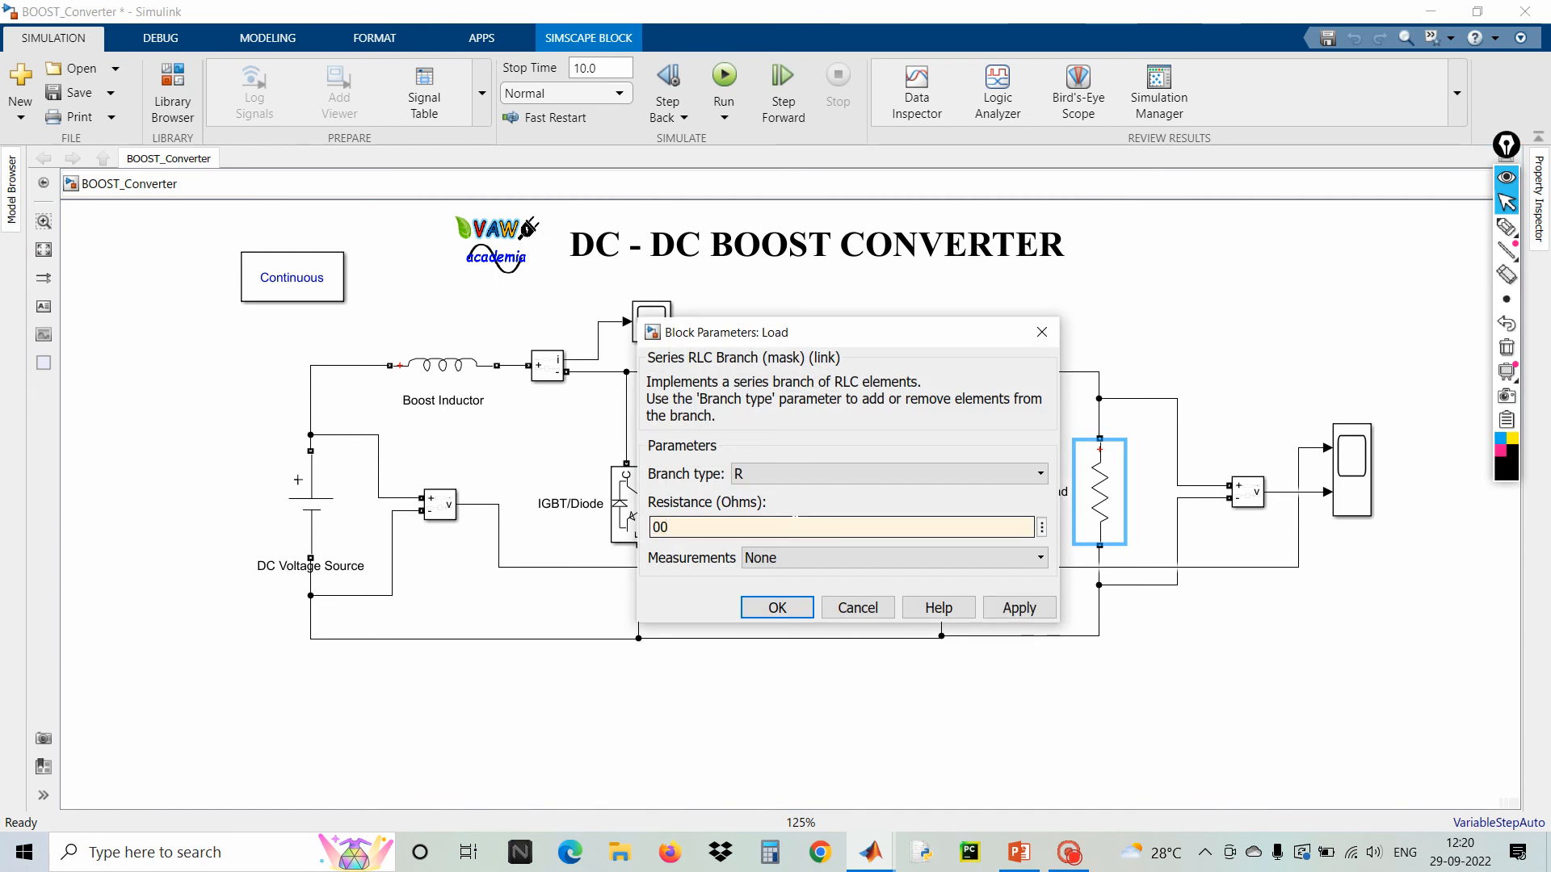
{"action": "key", "text": "BackSpace"}
{"action": "key", "text": "BackSpace"}
{"action": "left_click", "coordinate": [777, 607]}
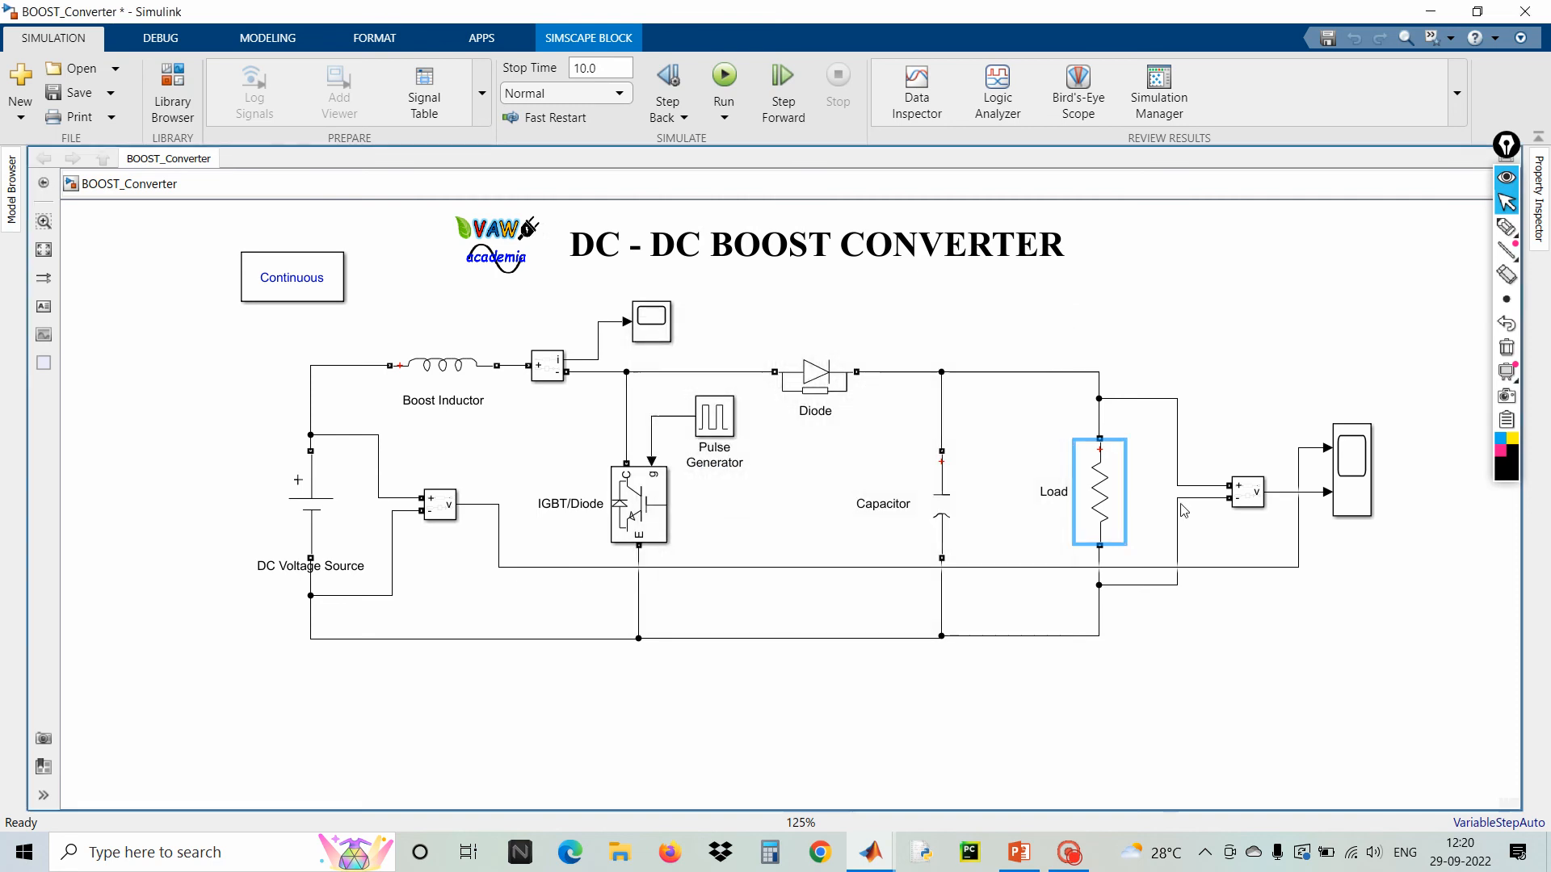
{"action": "left_click", "coordinate": [1290, 352]}
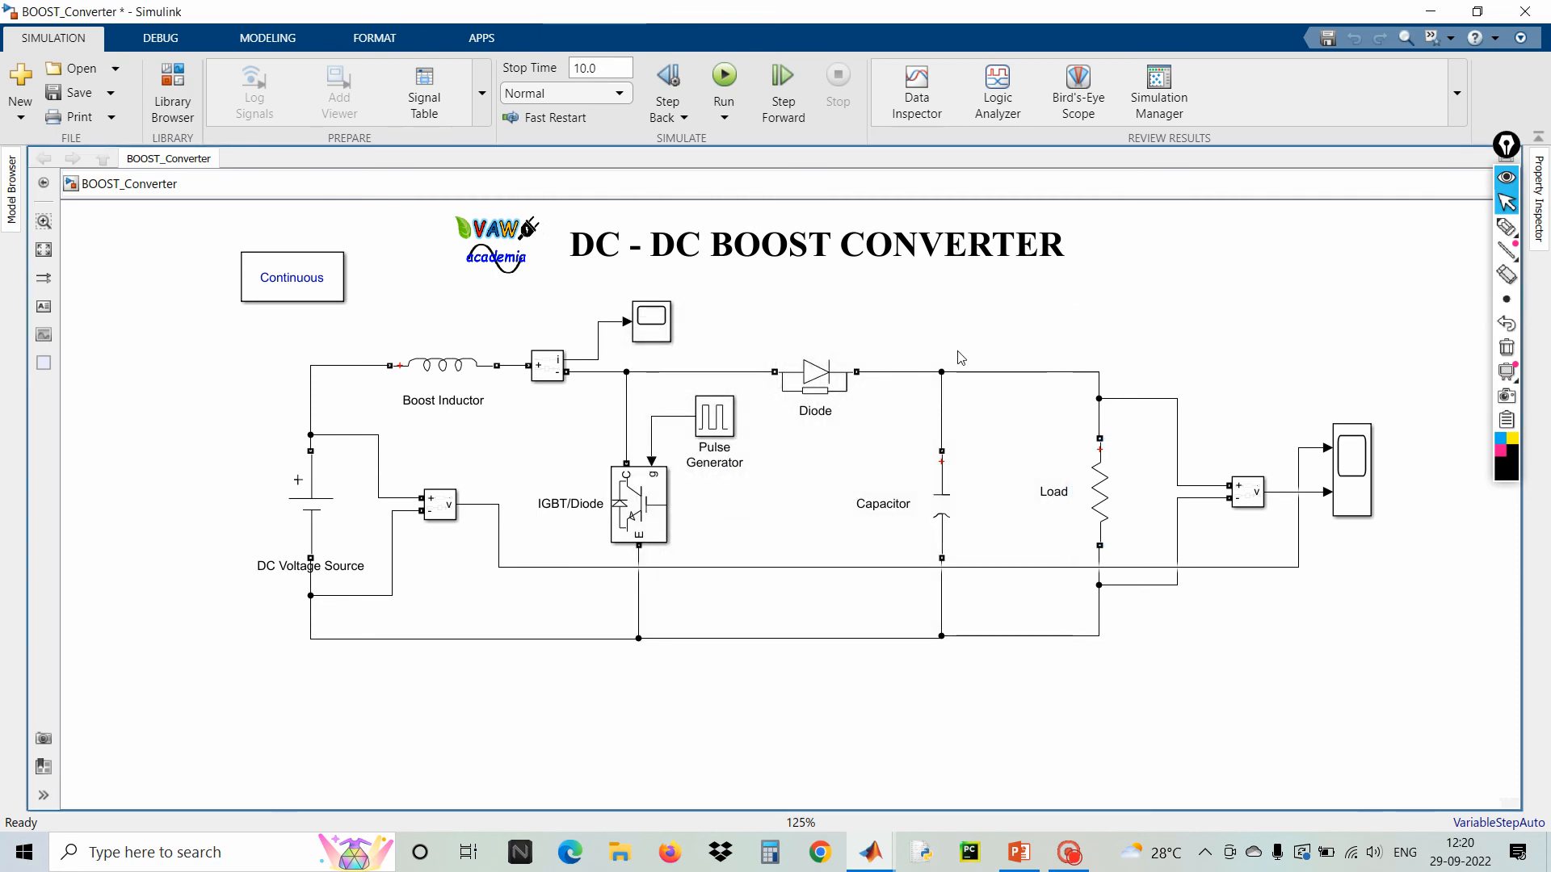
Open the Pulse Generator parameters and set the period to 2e-5 seconds
{"action": "double_click", "coordinate": [717, 419]}
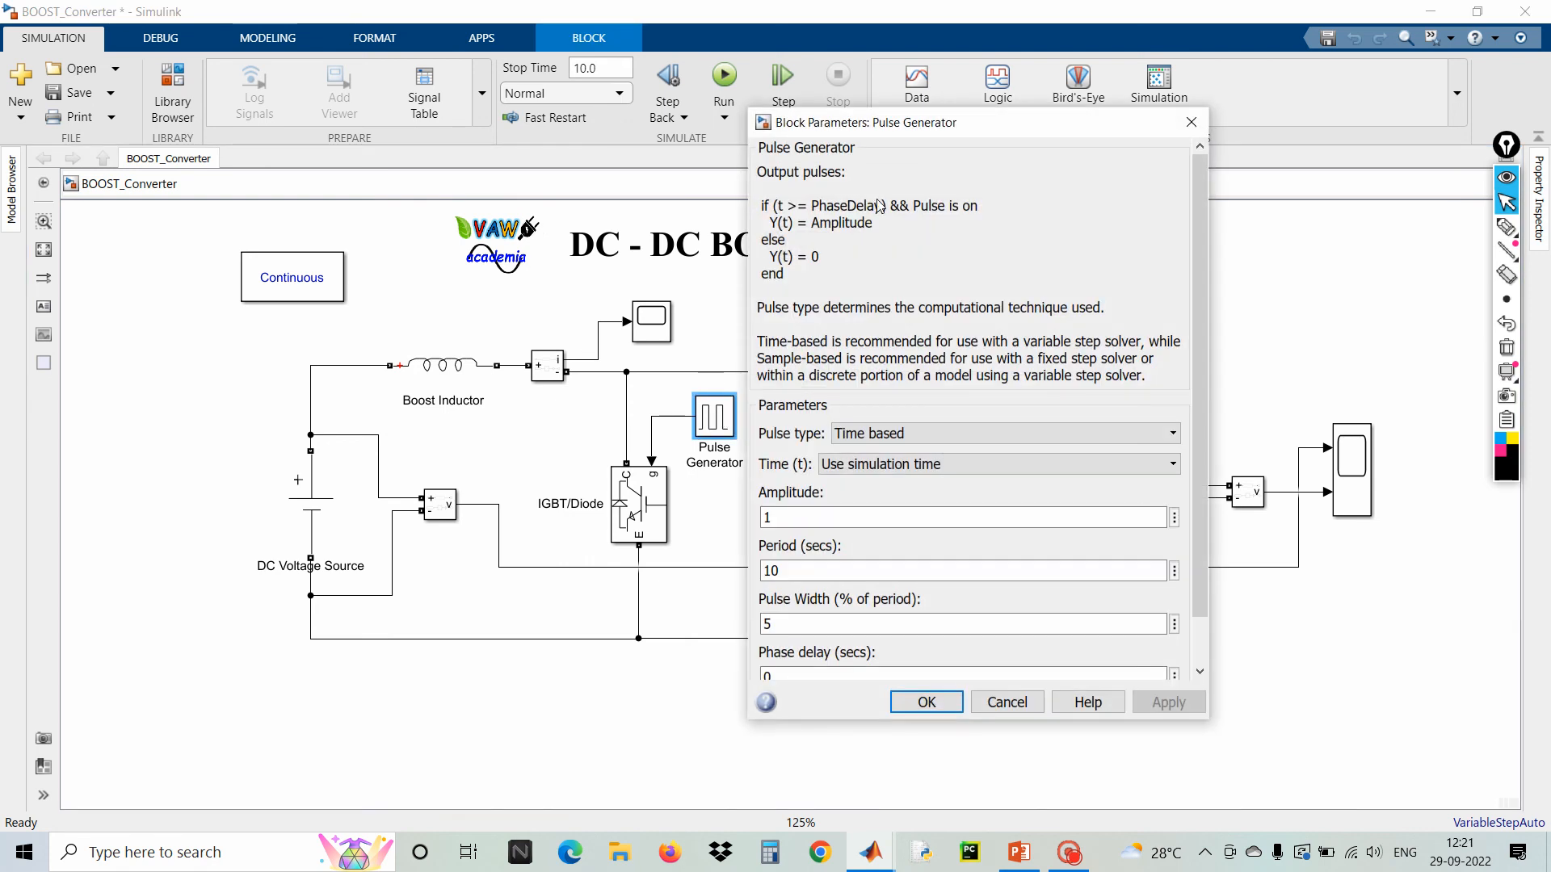
{"action": "left_click_drag", "start_coordinate": [898, 130], "coordinate": [852, 39]}
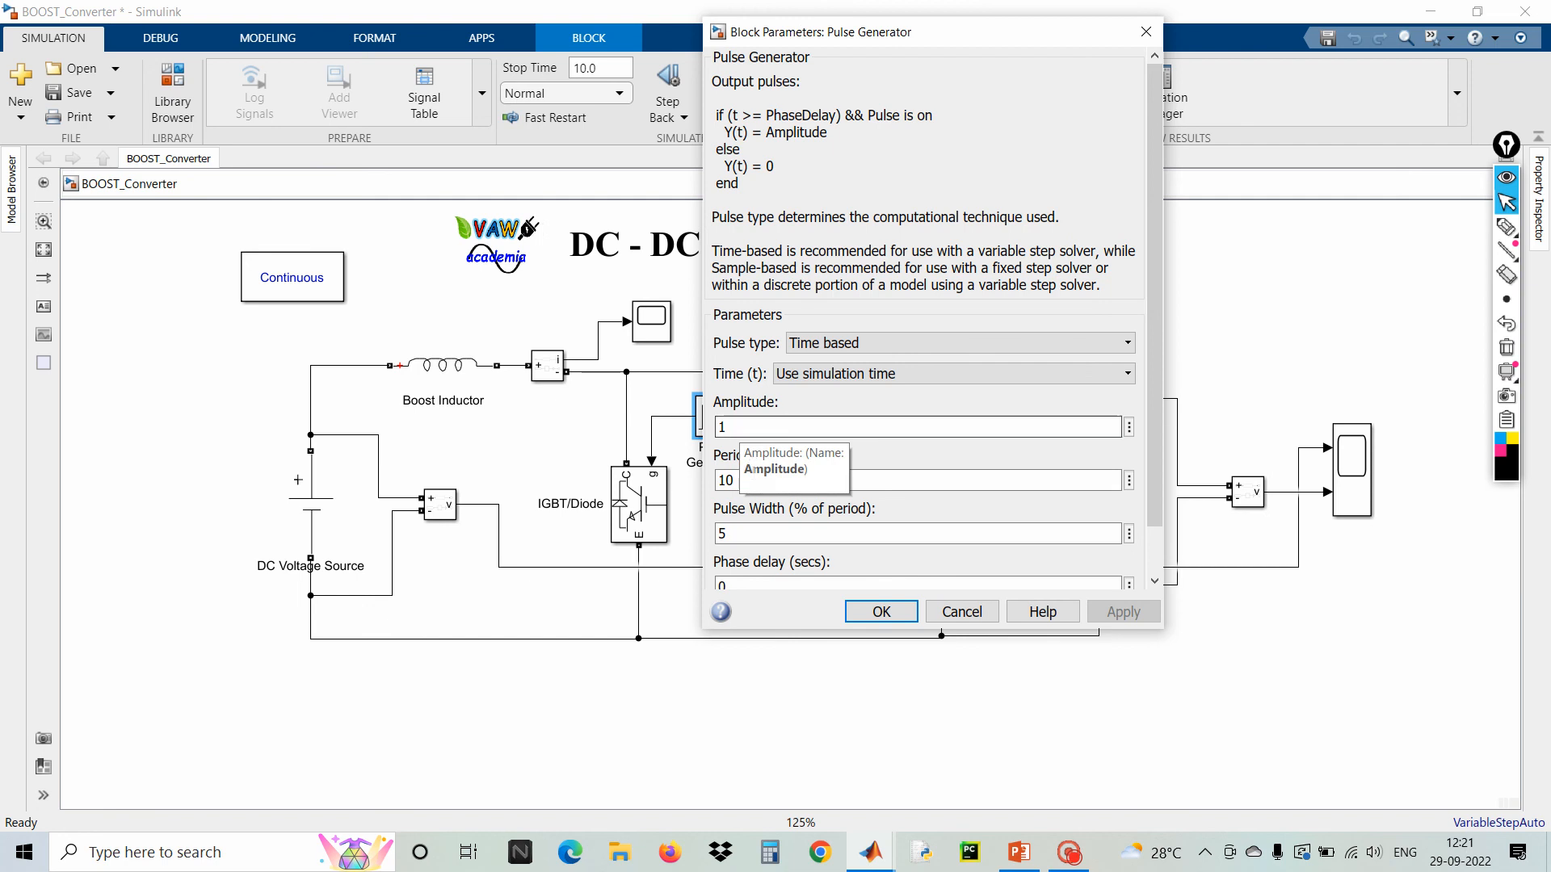
{"action": "double_click", "coordinate": [941, 480]}
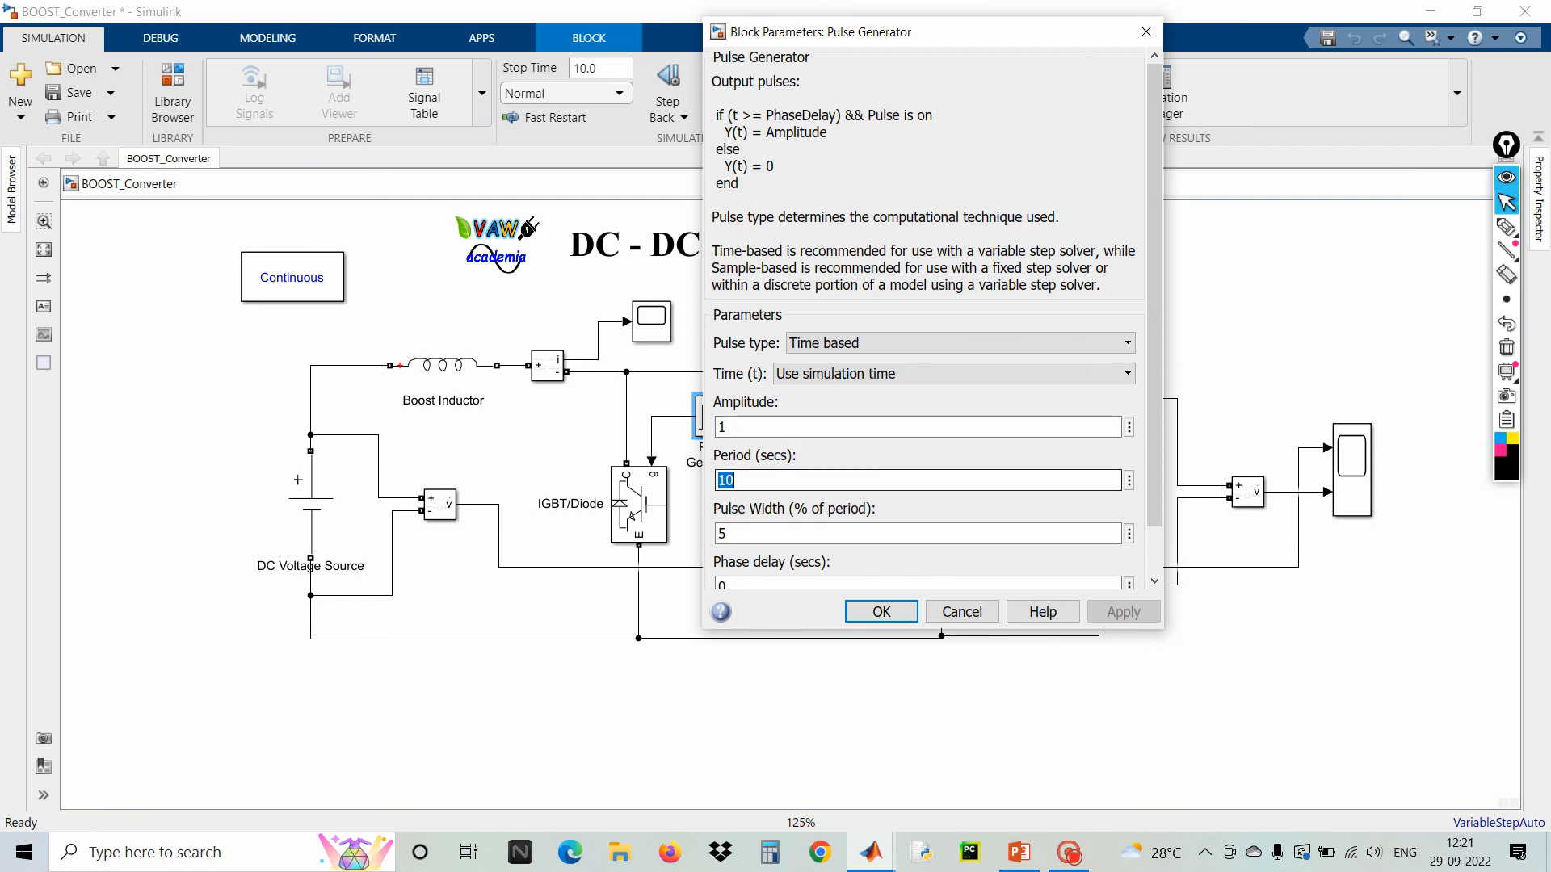
{"action": "type", "text": "2e-5"}
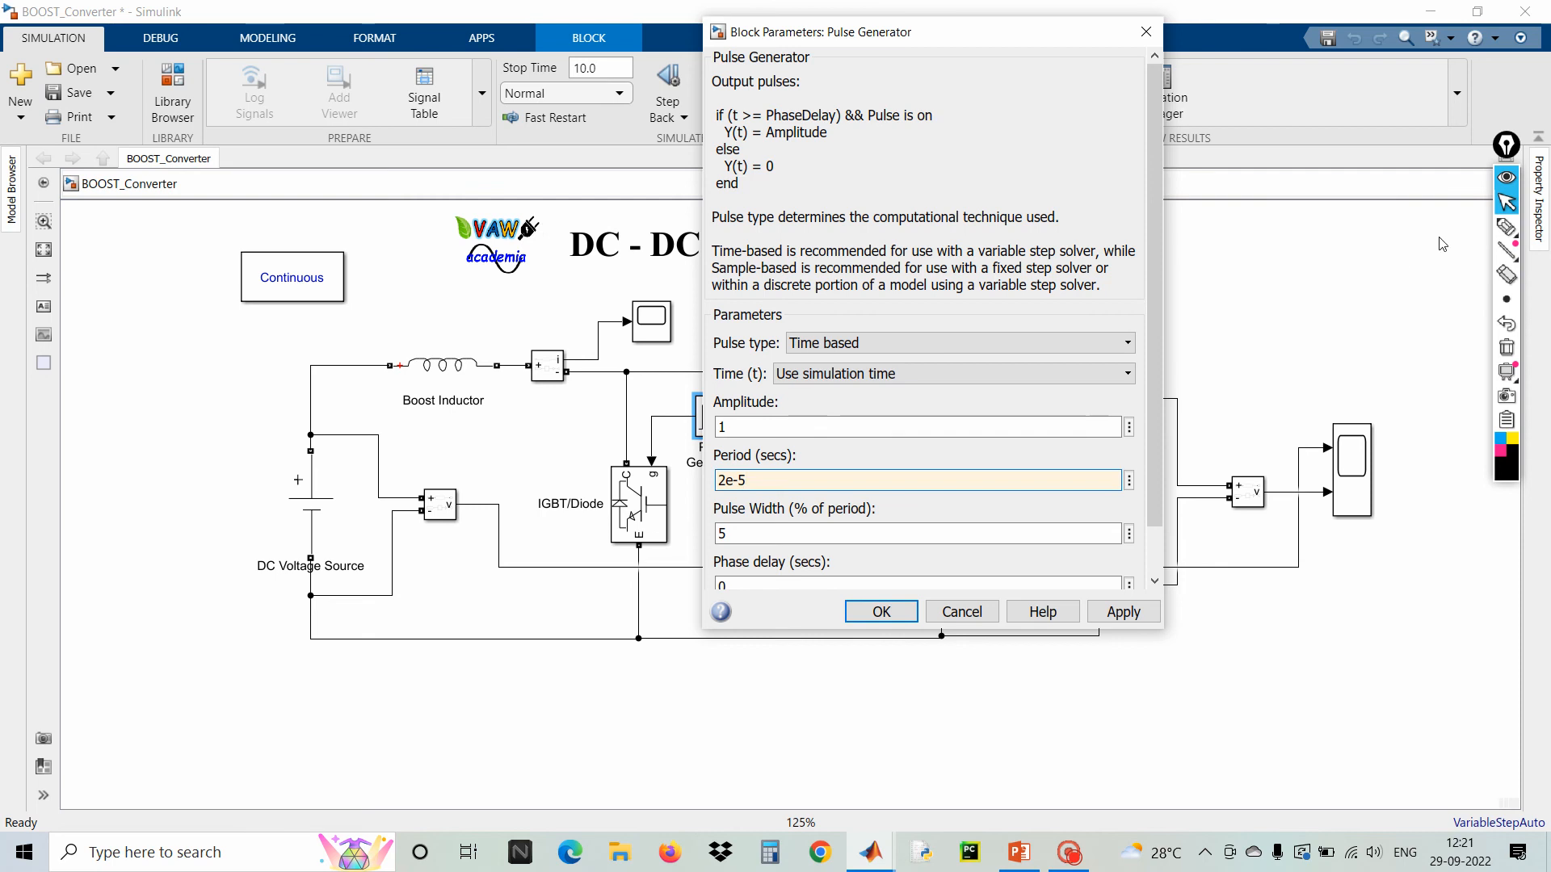
{"action": "left_click", "coordinate": [1507, 226]}
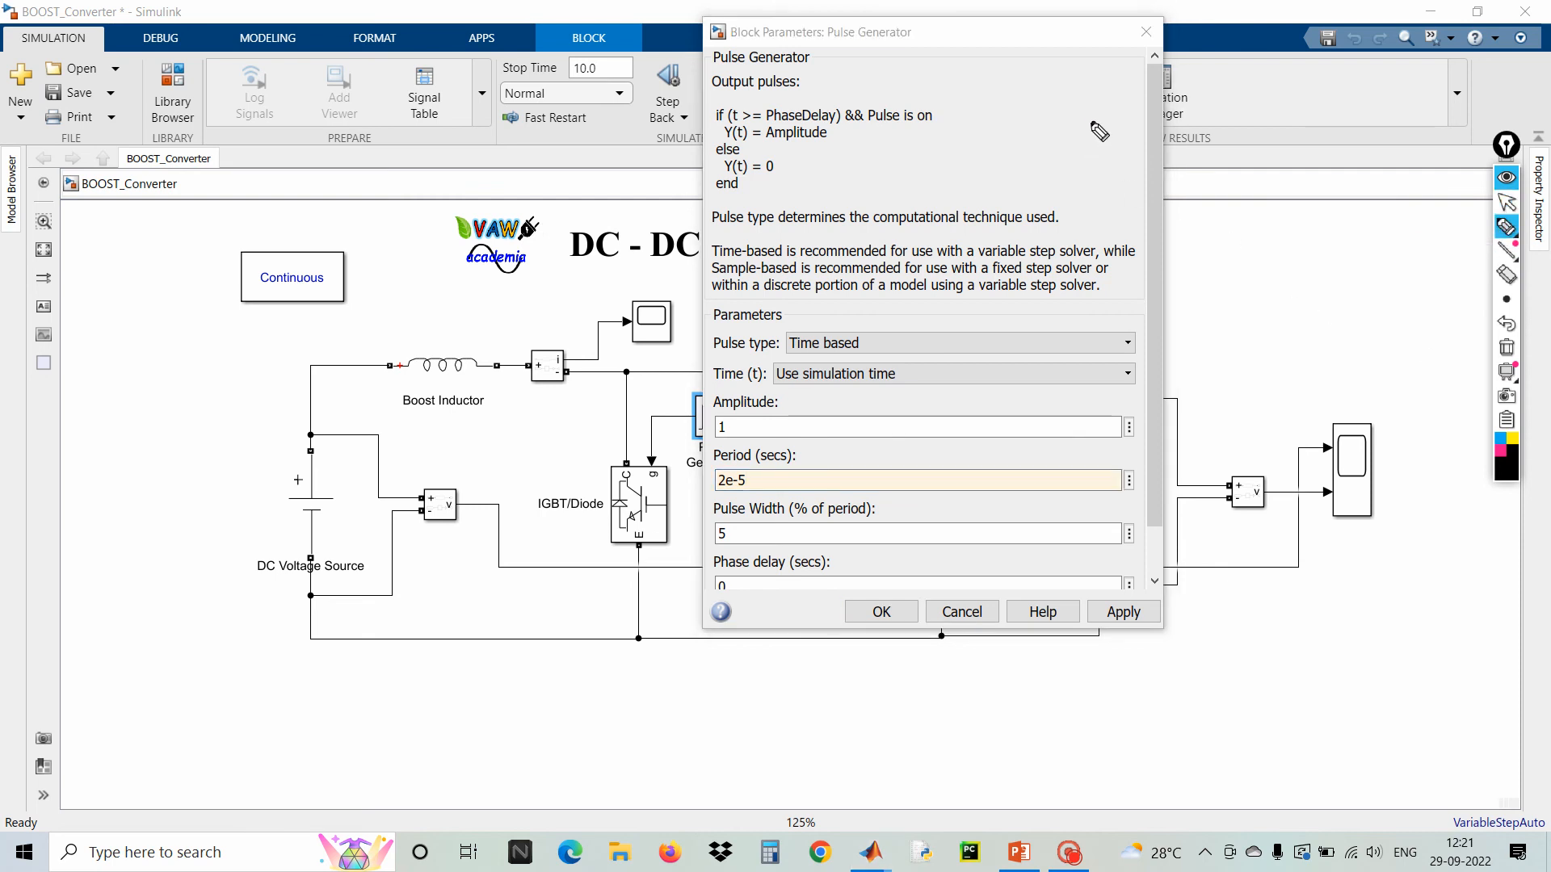
{"action": "mouse_move", "coordinate": [1099, 126]}
{"action": "left_mouse_down"}
{"action": "mouse_move", "coordinate": [1066, 188]}
{"action": "mouse_move", "coordinate": [1087, 159]}
{"action": "mouse_move", "coordinate": [1160, 155]}
{"action": "mouse_move", "coordinate": [1160, 169]}
{"action": "left_mouse_up"}
{"action": "mouse_move", "coordinate": [1212, 99]}
{"action": "left_mouse_down"}
{"action": "mouse_move", "coordinate": [1212, 150]}
{"action": "mouse_move", "coordinate": [1178, 218]}
{"action": "mouse_move", "coordinate": [1268, 188]}
{"action": "mouse_move", "coordinate": [1245, 234]}
{"action": "left_mouse_up"}
{"action": "mouse_move", "coordinate": [1025, 96]}
{"action": "left_mouse_down"}
{"action": "mouse_move", "coordinate": [1242, 86]}
{"action": "mouse_move", "coordinate": [1316, 234]}
{"action": "mouse_move", "coordinate": [1038, 268]}
{"action": "left_mouse_up"}
{"action": "left_click_drag", "start_coordinate": [1029, 98], "coordinate": [1033, 264]}
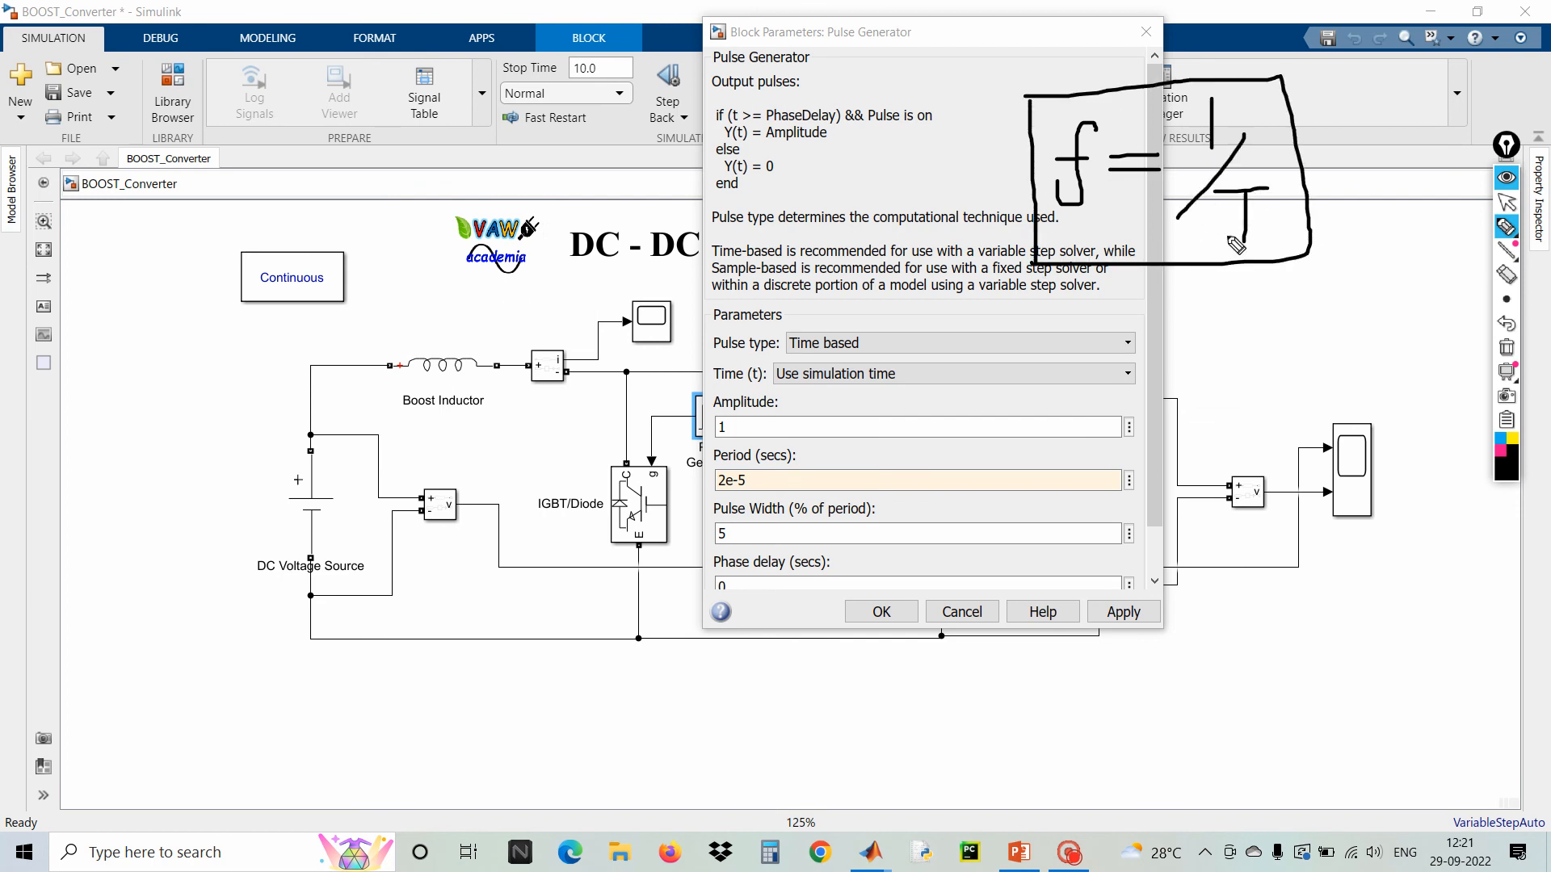
{"action": "mouse_move", "coordinate": [1242, 236]}
{"action": "left_mouse_down"}
{"action": "mouse_move", "coordinate": [1196, 302]}
{"action": "mouse_move", "coordinate": [852, 424]}
{"action": "mouse_move", "coordinate": [753, 479]}
{"action": "mouse_move", "coordinate": [802, 469]}
{"action": "left_mouse_up"}
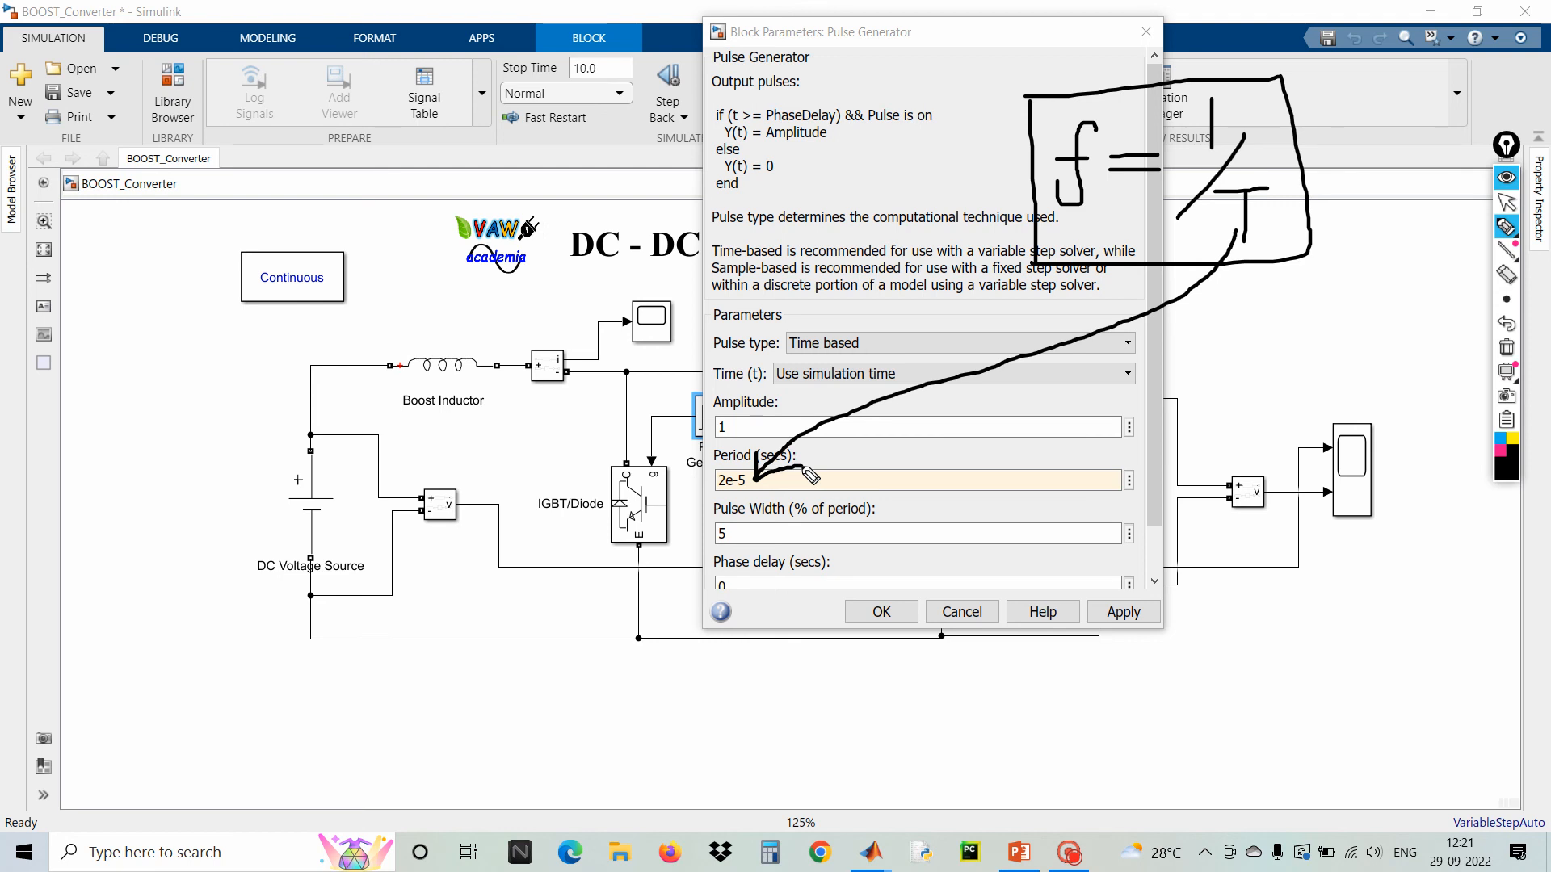
{"action": "mouse_move", "coordinate": [1111, 391]}
{"action": "left_mouse_down"}
{"action": "mouse_move", "coordinate": [1124, 416]}
{"action": "mouse_move", "coordinate": [1099, 450]}
{"action": "mouse_move", "coordinate": [1155, 385]}
{"action": "mouse_move", "coordinate": [1232, 442]}
{"action": "left_mouse_up"}
{"action": "mouse_move", "coordinate": [1255, 372]}
{"action": "left_mouse_down"}
{"action": "mouse_move", "coordinate": [1244, 387]}
{"action": "mouse_move", "coordinate": [1264, 428]}
{"action": "mouse_move", "coordinate": [1289, 428]}
{"action": "left_mouse_up"}
{"action": "mouse_move", "coordinate": [1300, 348]}
{"action": "left_mouse_down"}
{"action": "mouse_move", "coordinate": [1313, 428]}
{"action": "mouse_move", "coordinate": [1315, 377]}
{"action": "mouse_move", "coordinate": [1351, 395]}
{"action": "mouse_move", "coordinate": [1326, 431]}
{"action": "mouse_move", "coordinate": [1383, 404]}
{"action": "left_mouse_up"}
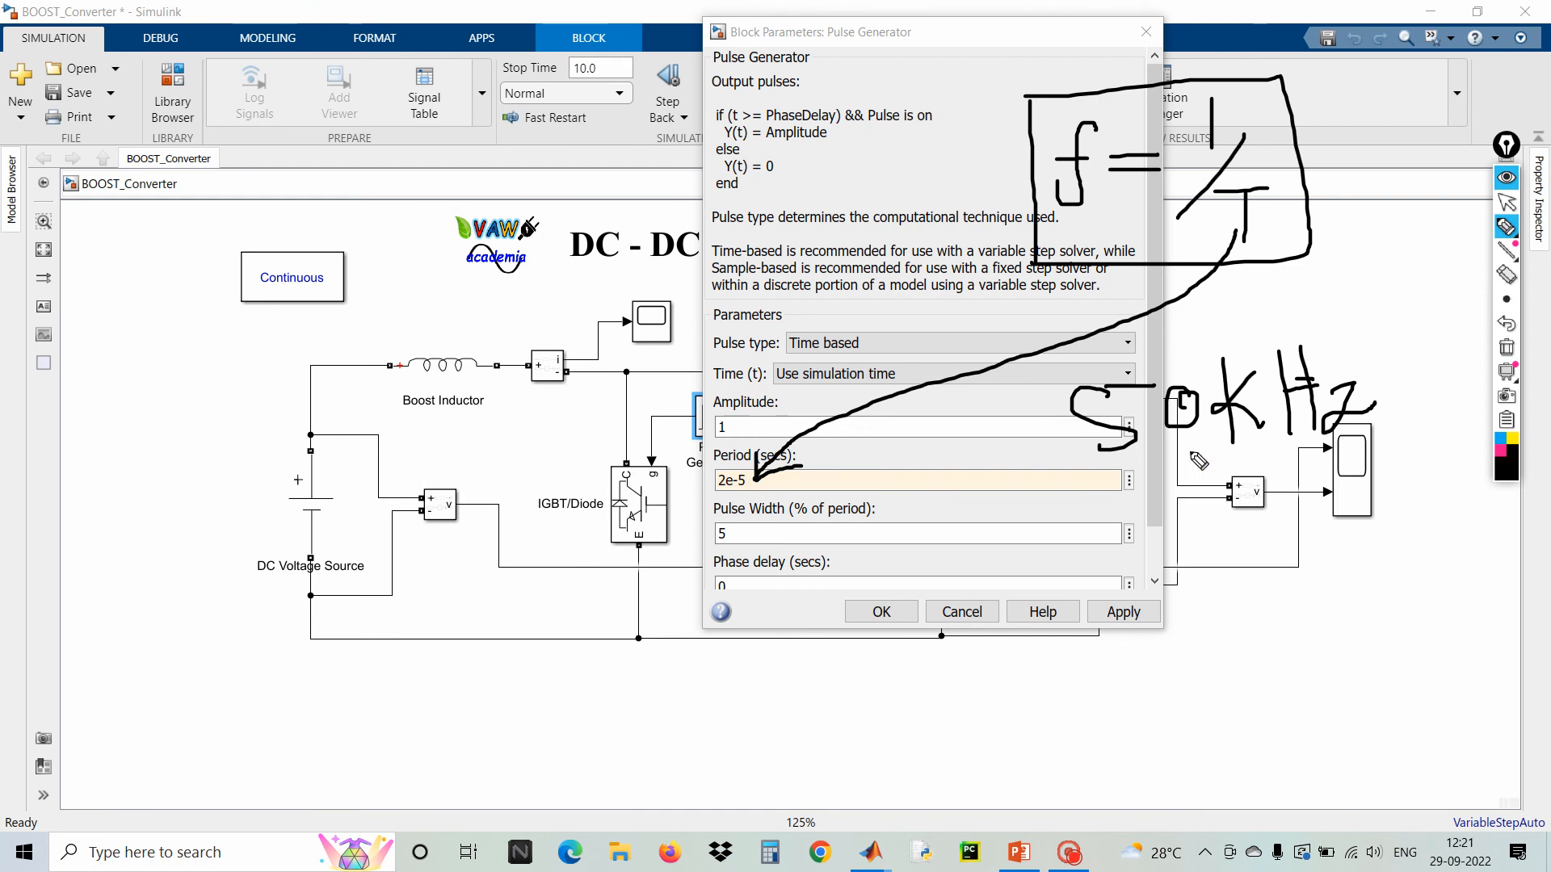
{"action": "left_click", "coordinate": [1506, 347]}
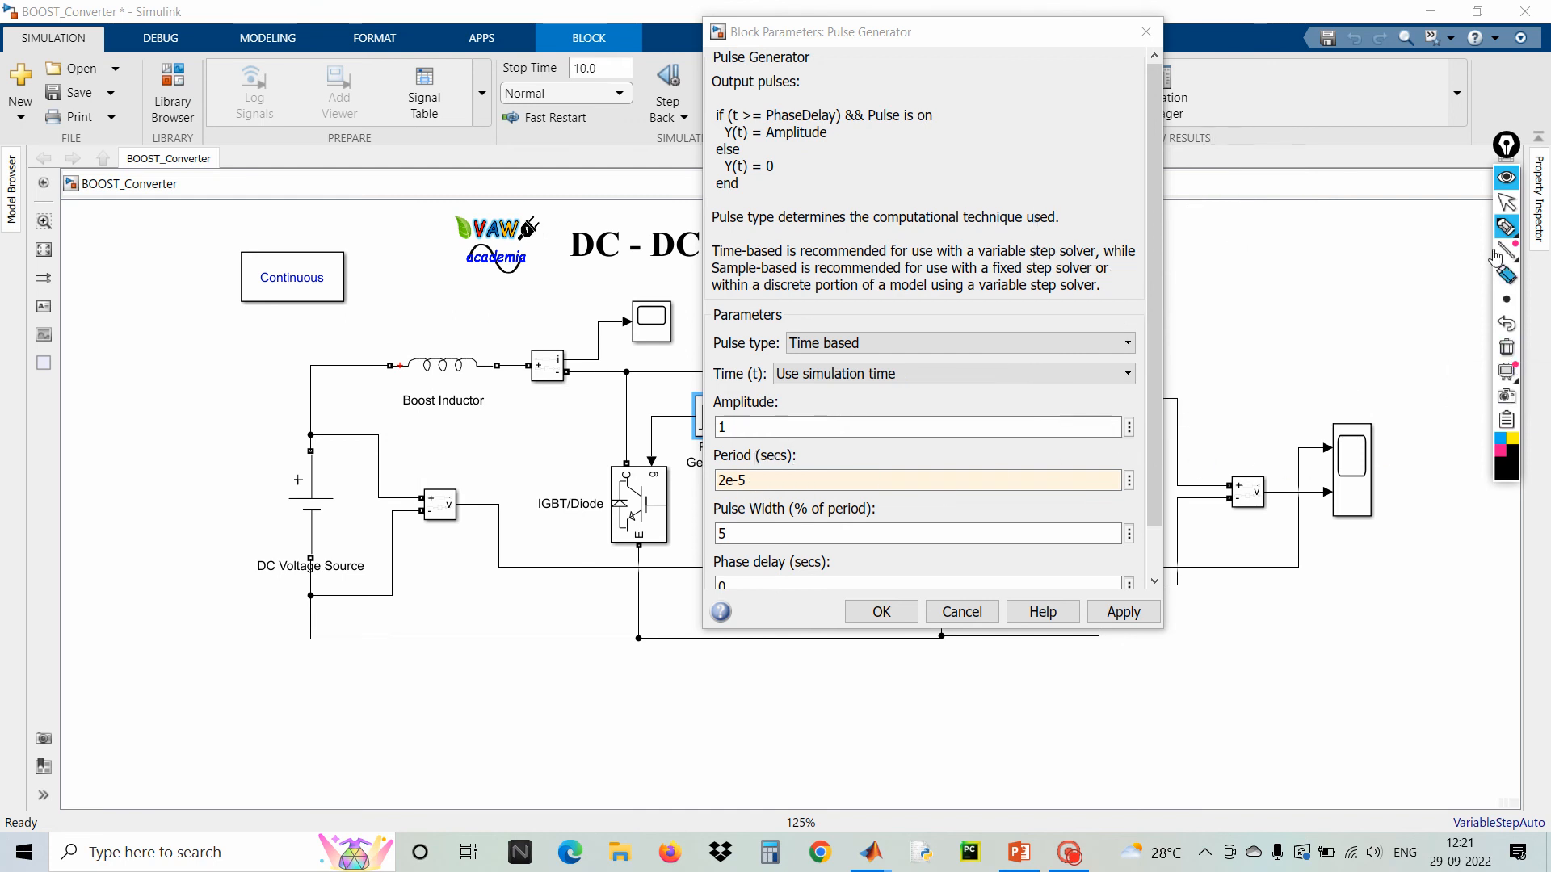
{"action": "left_click", "coordinate": [1506, 202]}
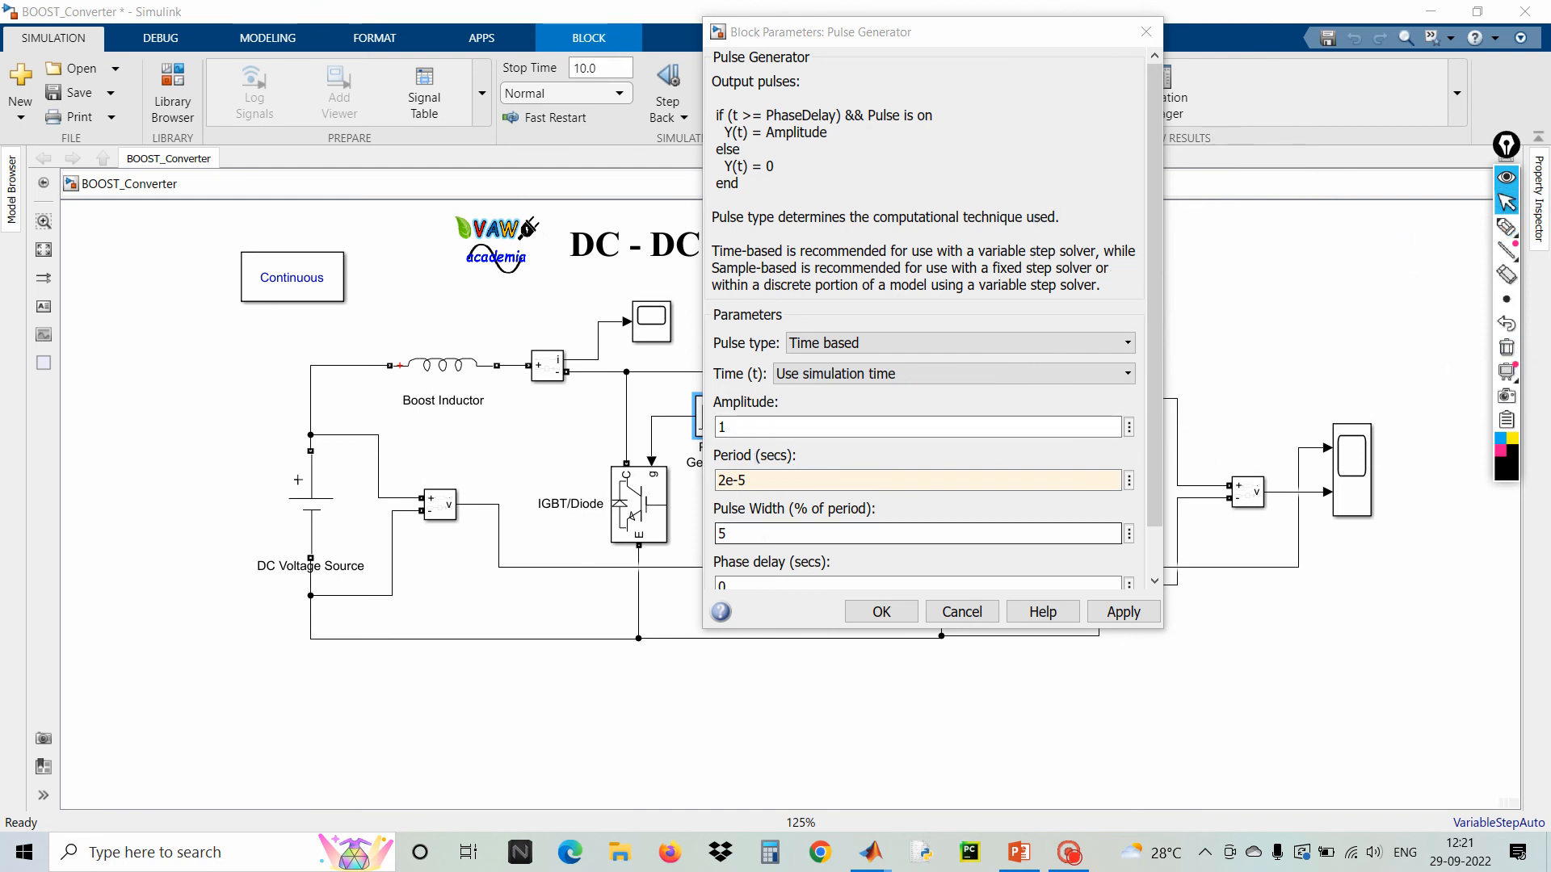
Set the Pulse Generator's pulse width to 60 % of the period, apply and close the dialog
{"action": "double_click", "coordinate": [765, 533]}
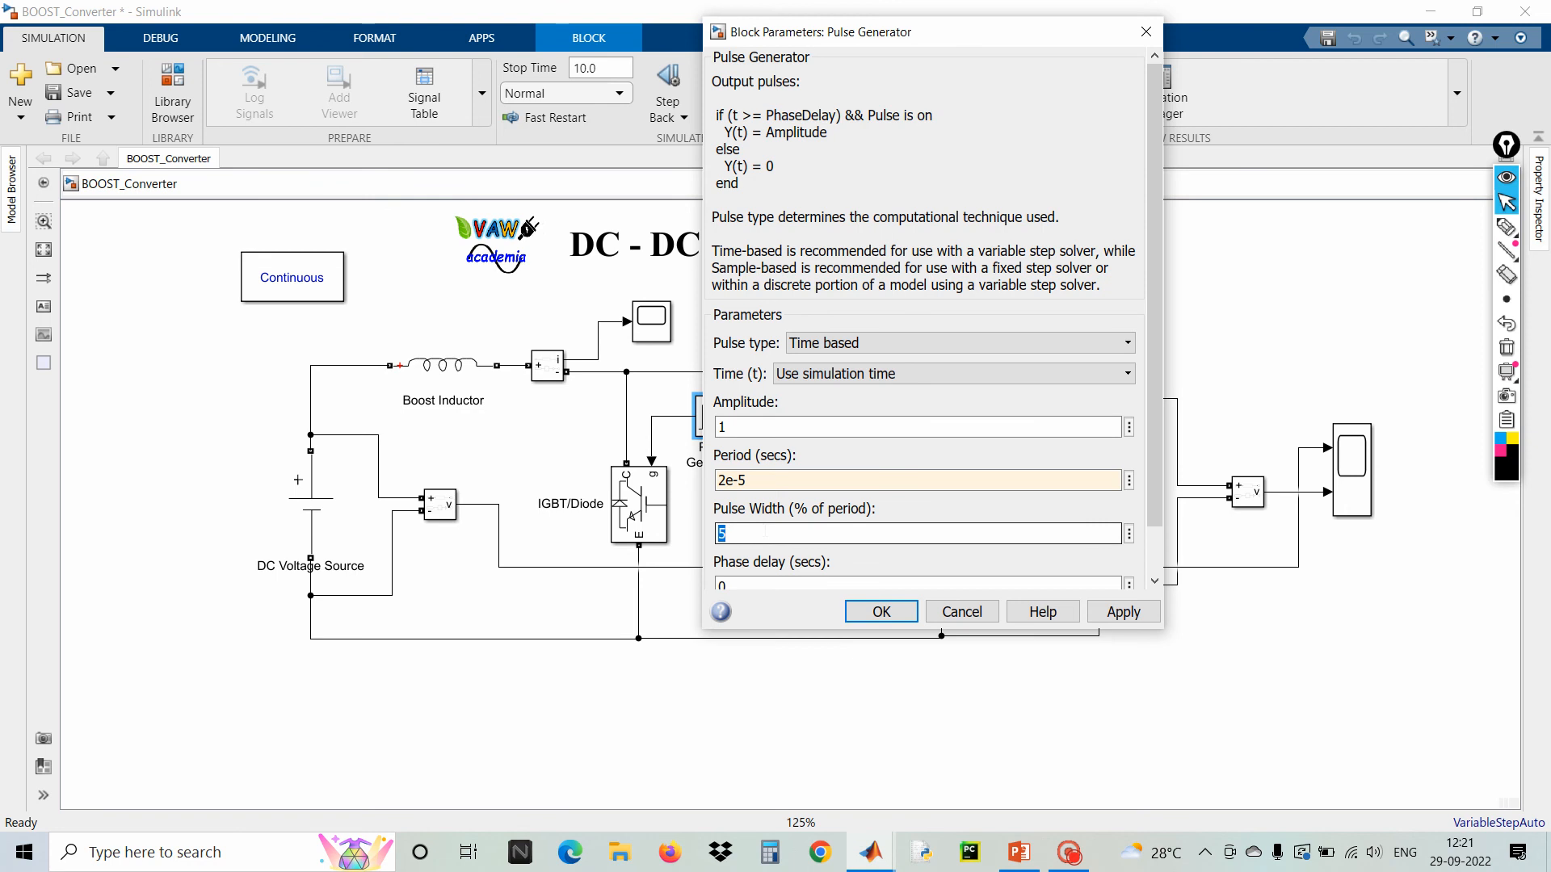
{"action": "type", "text": "60"}
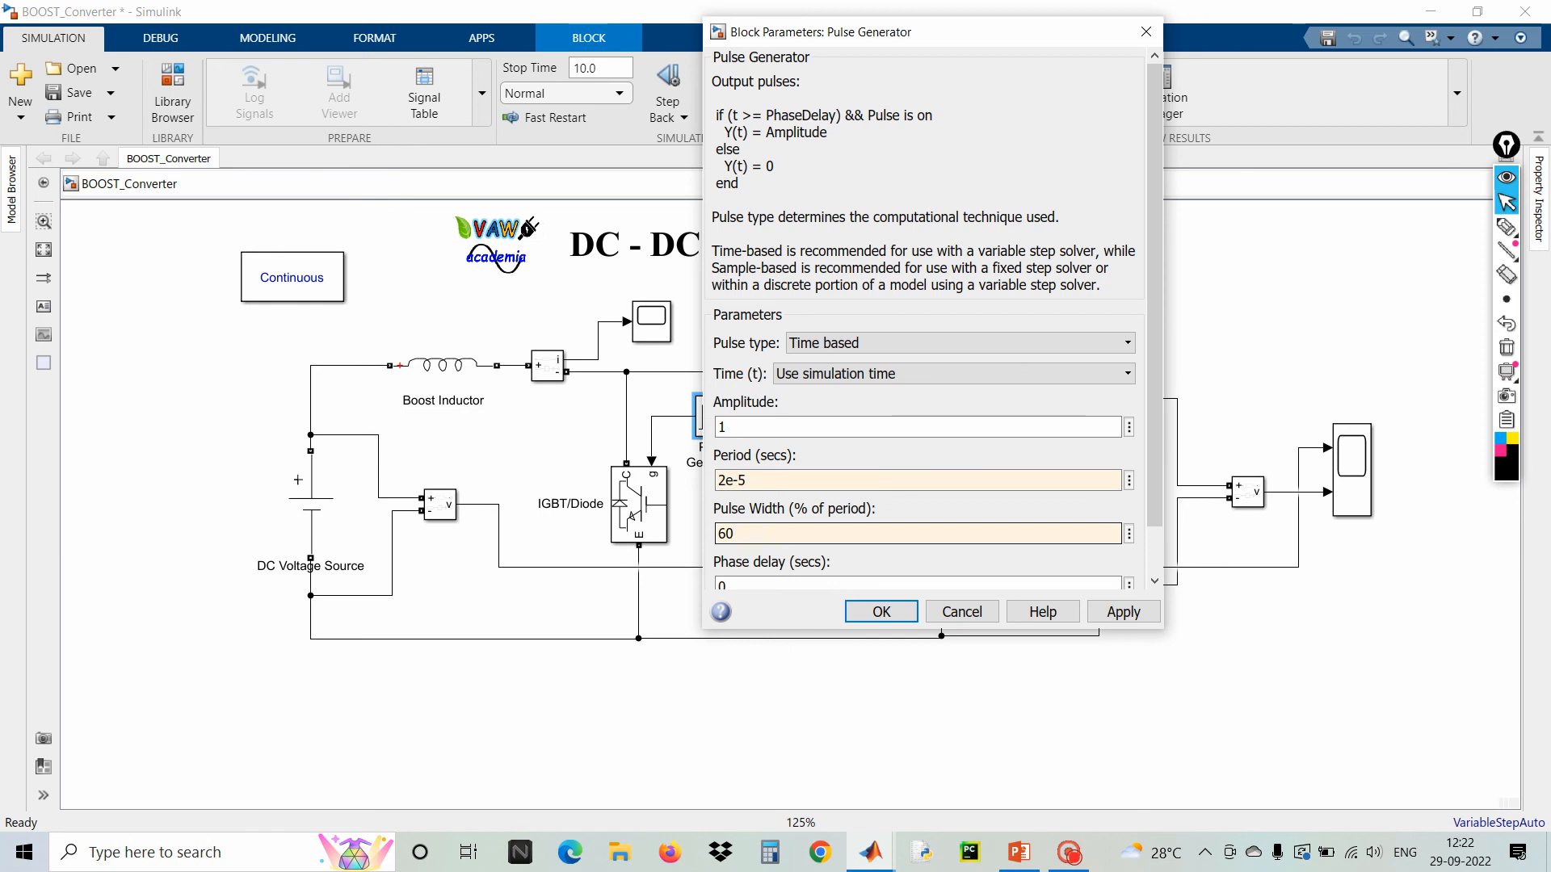
{"action": "left_click", "coordinate": [1123, 611]}
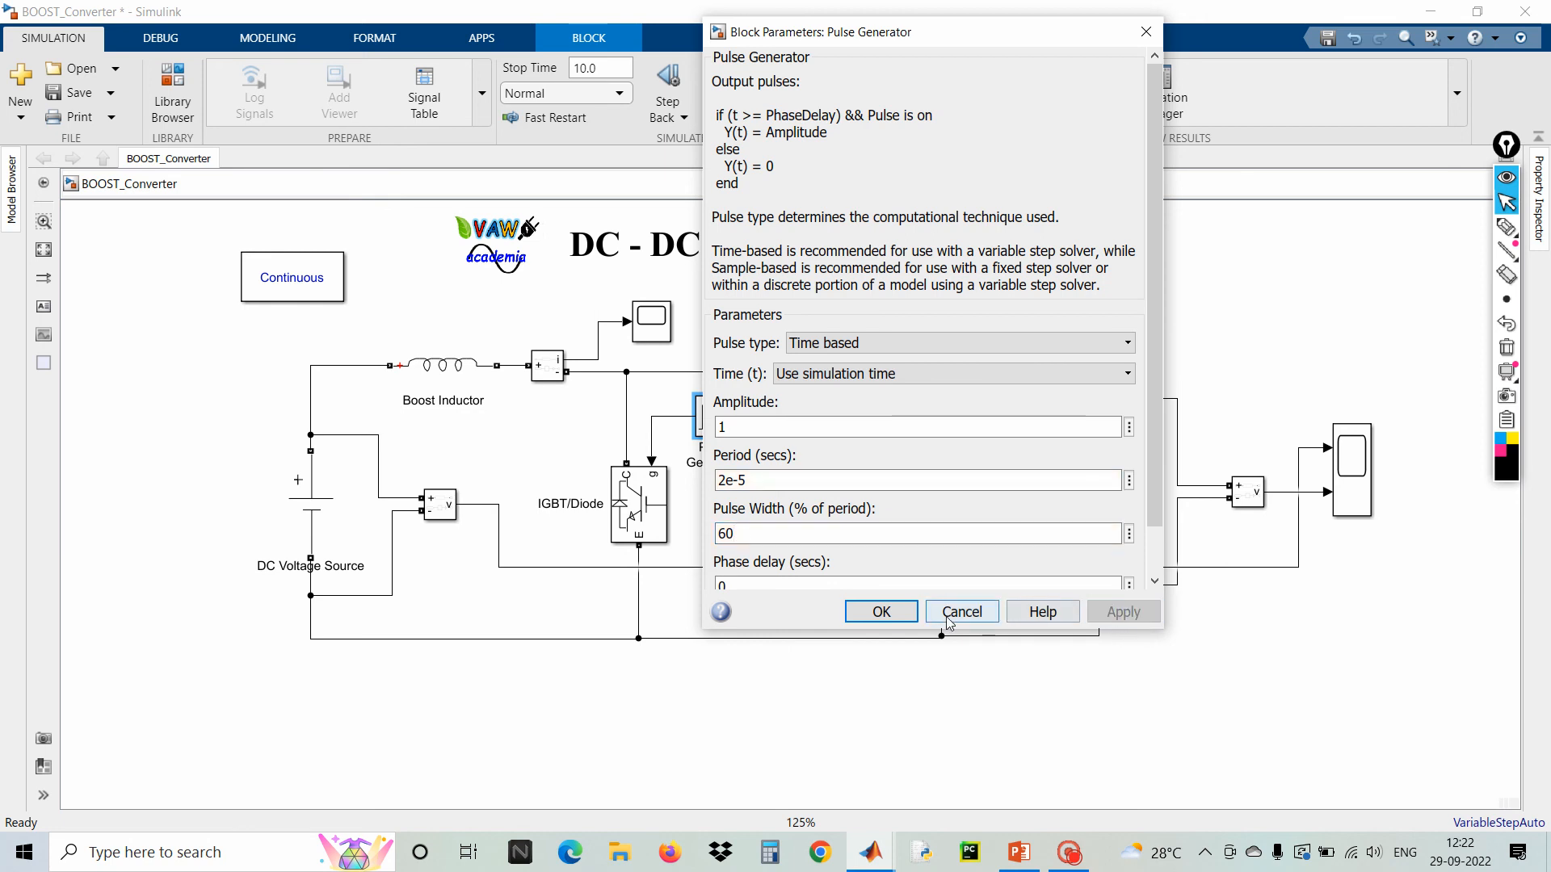
{"action": "left_click", "coordinate": [883, 611]}
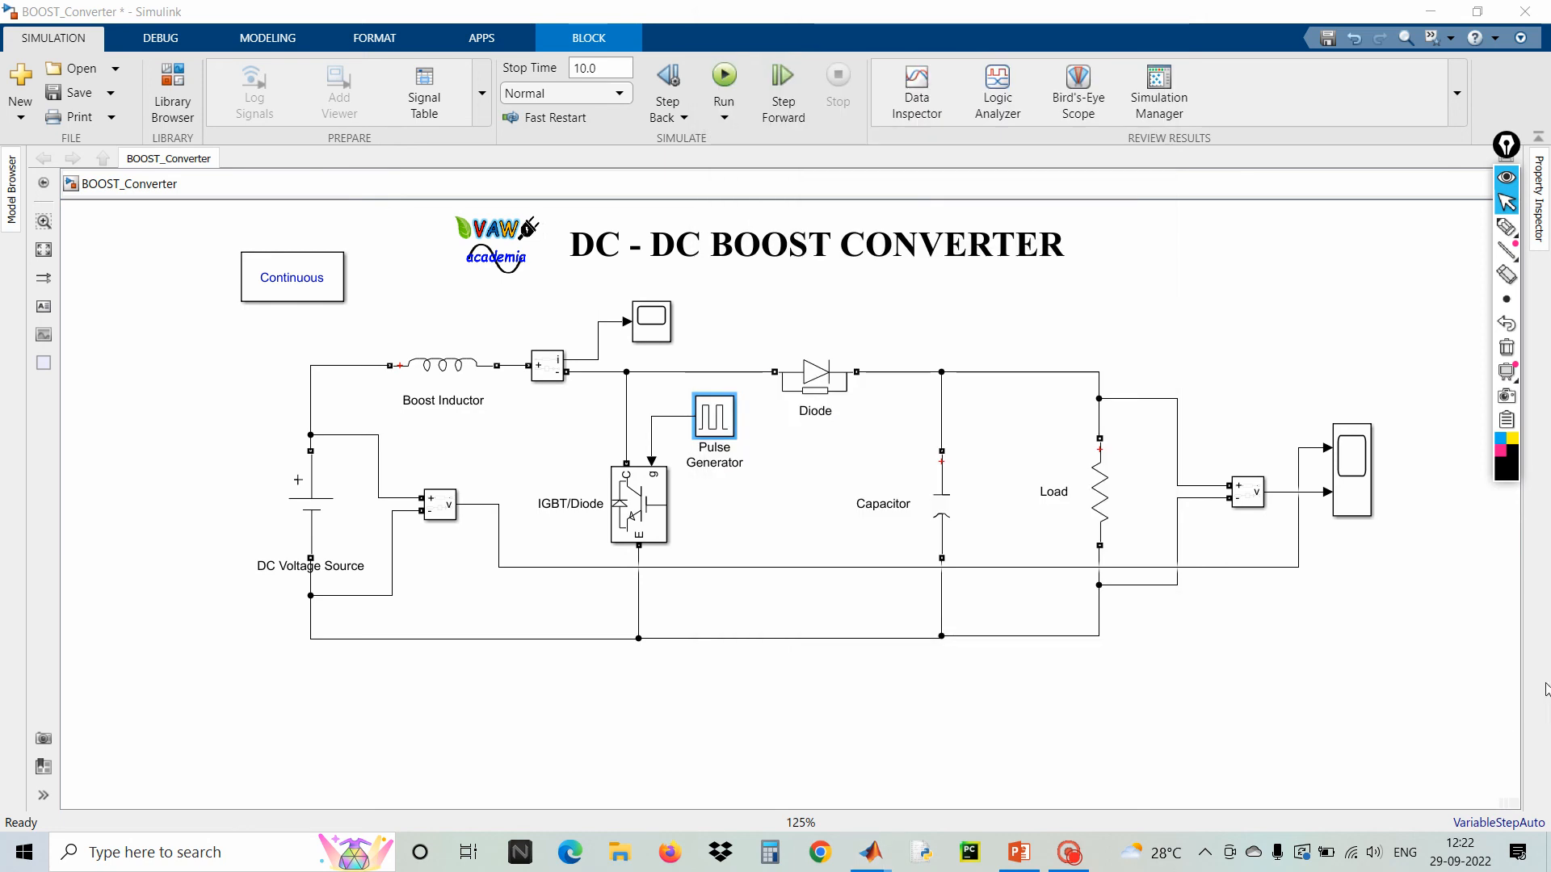
Run the simulation and open the output voltage scope, maximized with its axes scaled to fit the waveform
{"action": "left_click", "coordinate": [725, 78]}
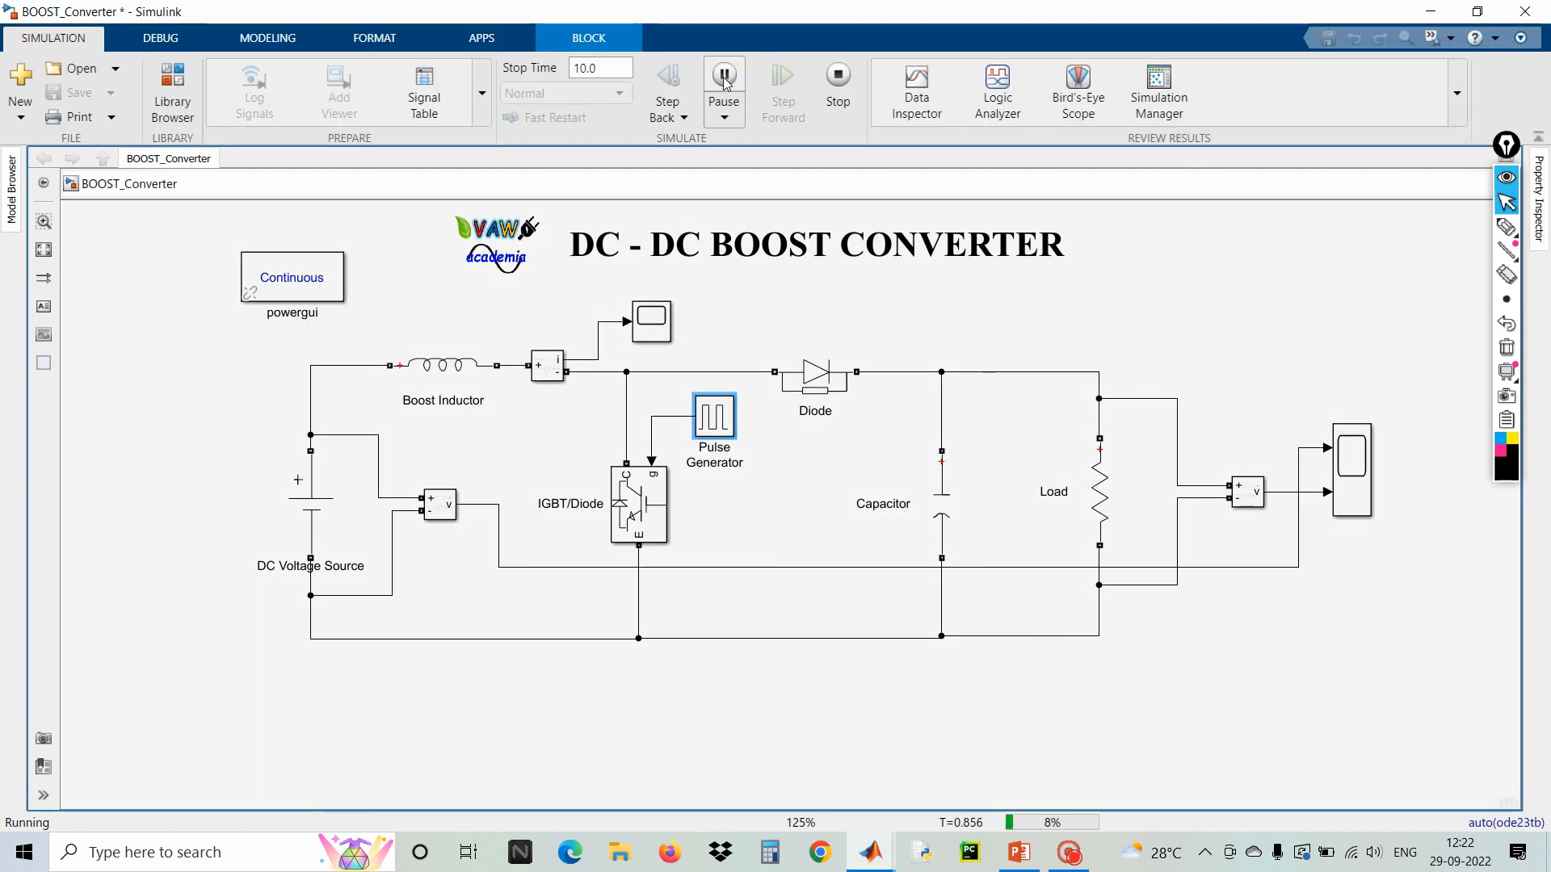
{"action": "left_click", "coordinate": [1347, 465]}
{"action": "double_click", "coordinate": [1347, 464]}
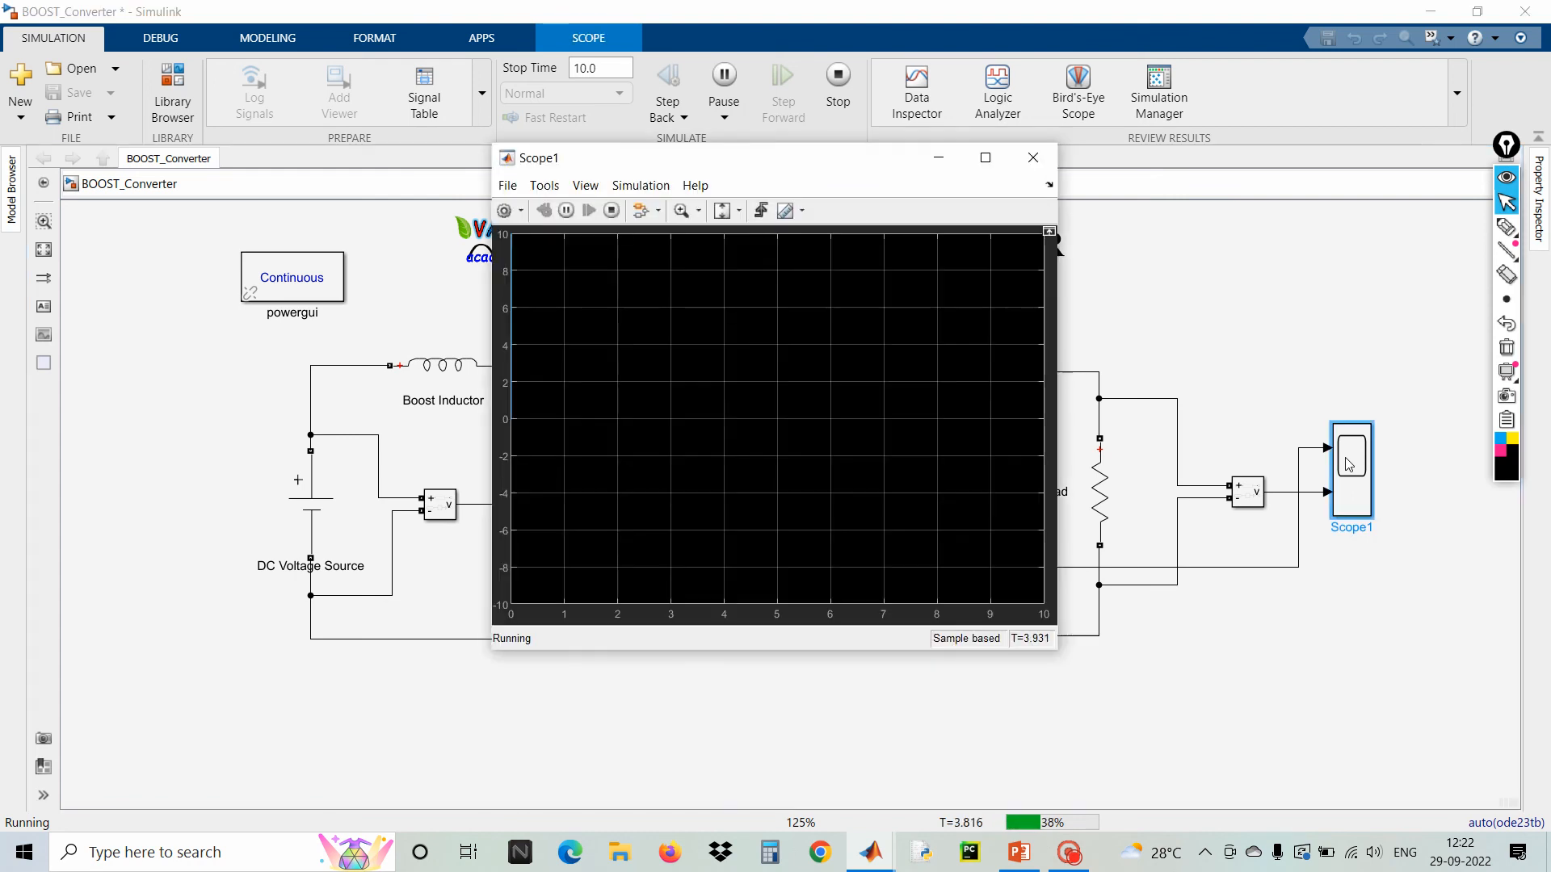
{"action": "left_click", "coordinate": [982, 156]}
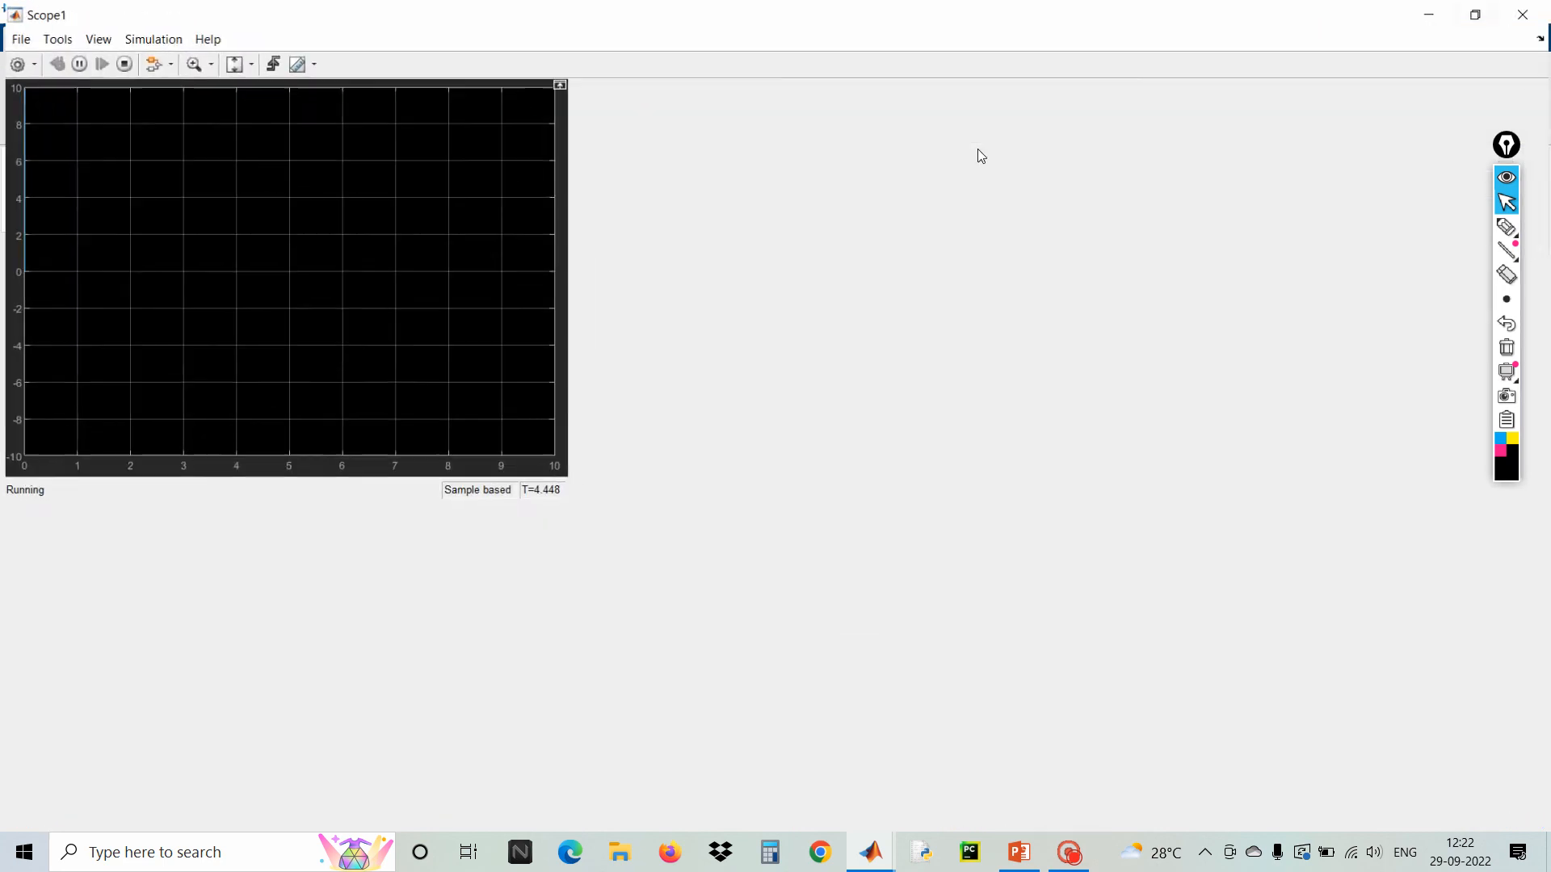
{"action": "left_click", "coordinate": [246, 71]}
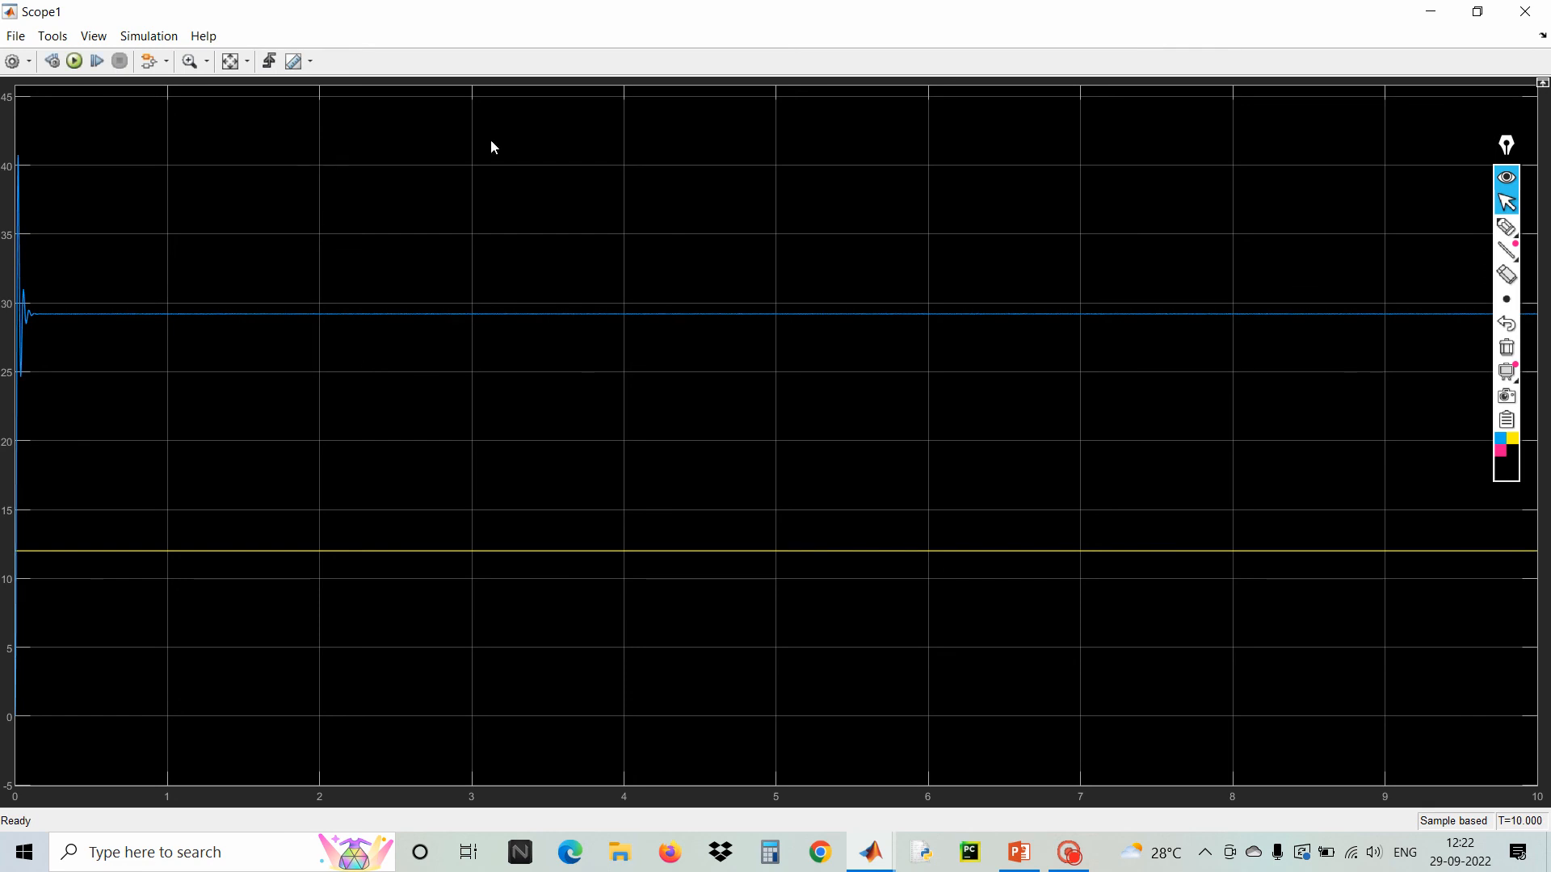
Open the scope's Style settings and set a white figure and axes background with black axes lines
{"action": "left_click", "coordinate": [98, 39]}
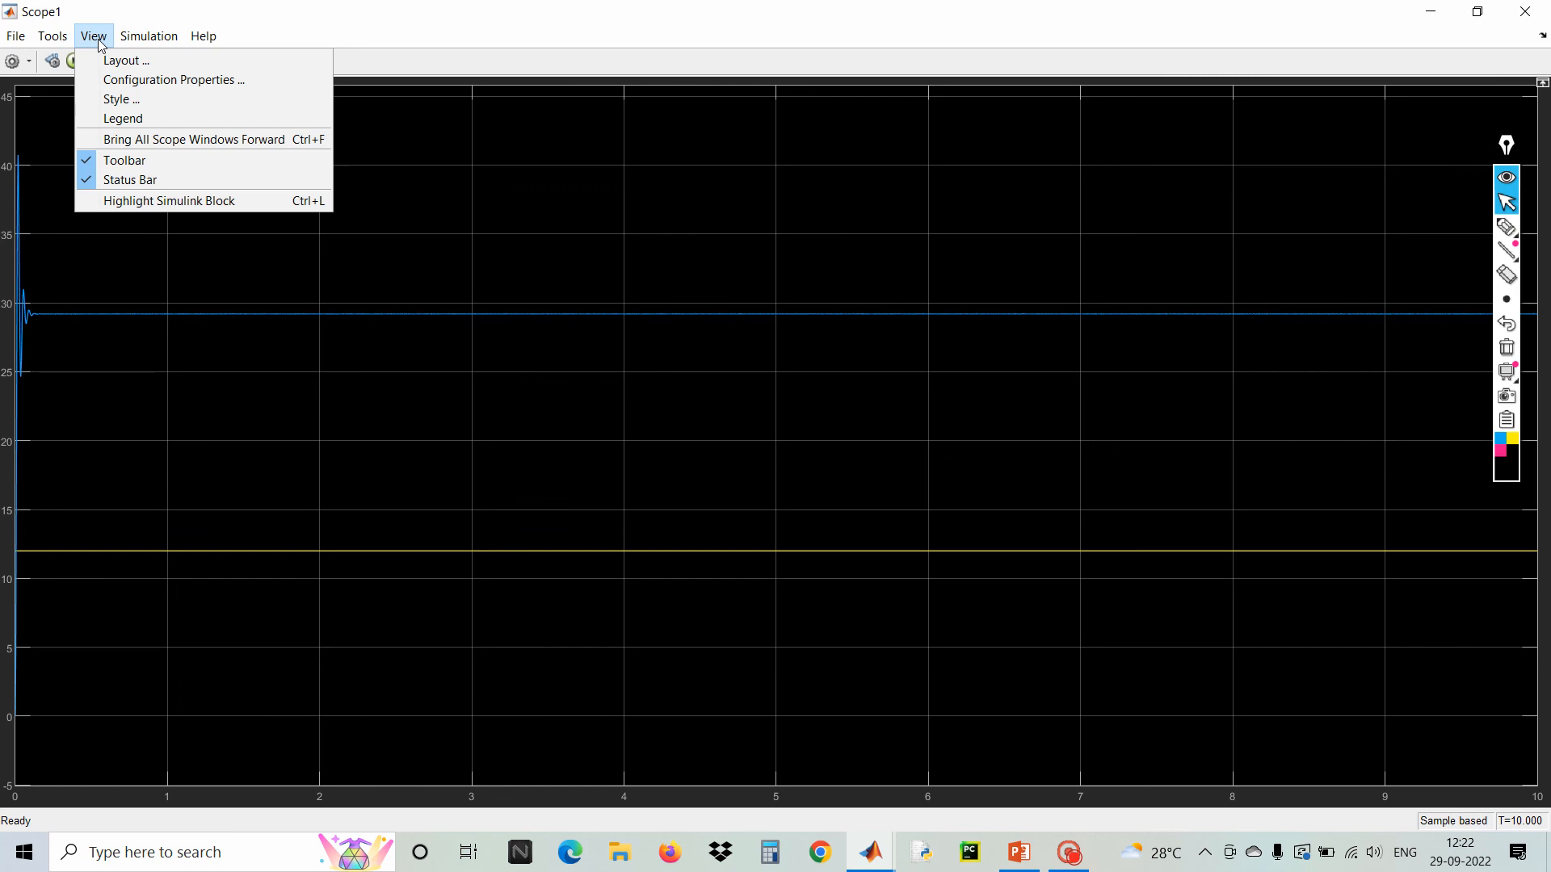
{"action": "left_click", "coordinate": [134, 103]}
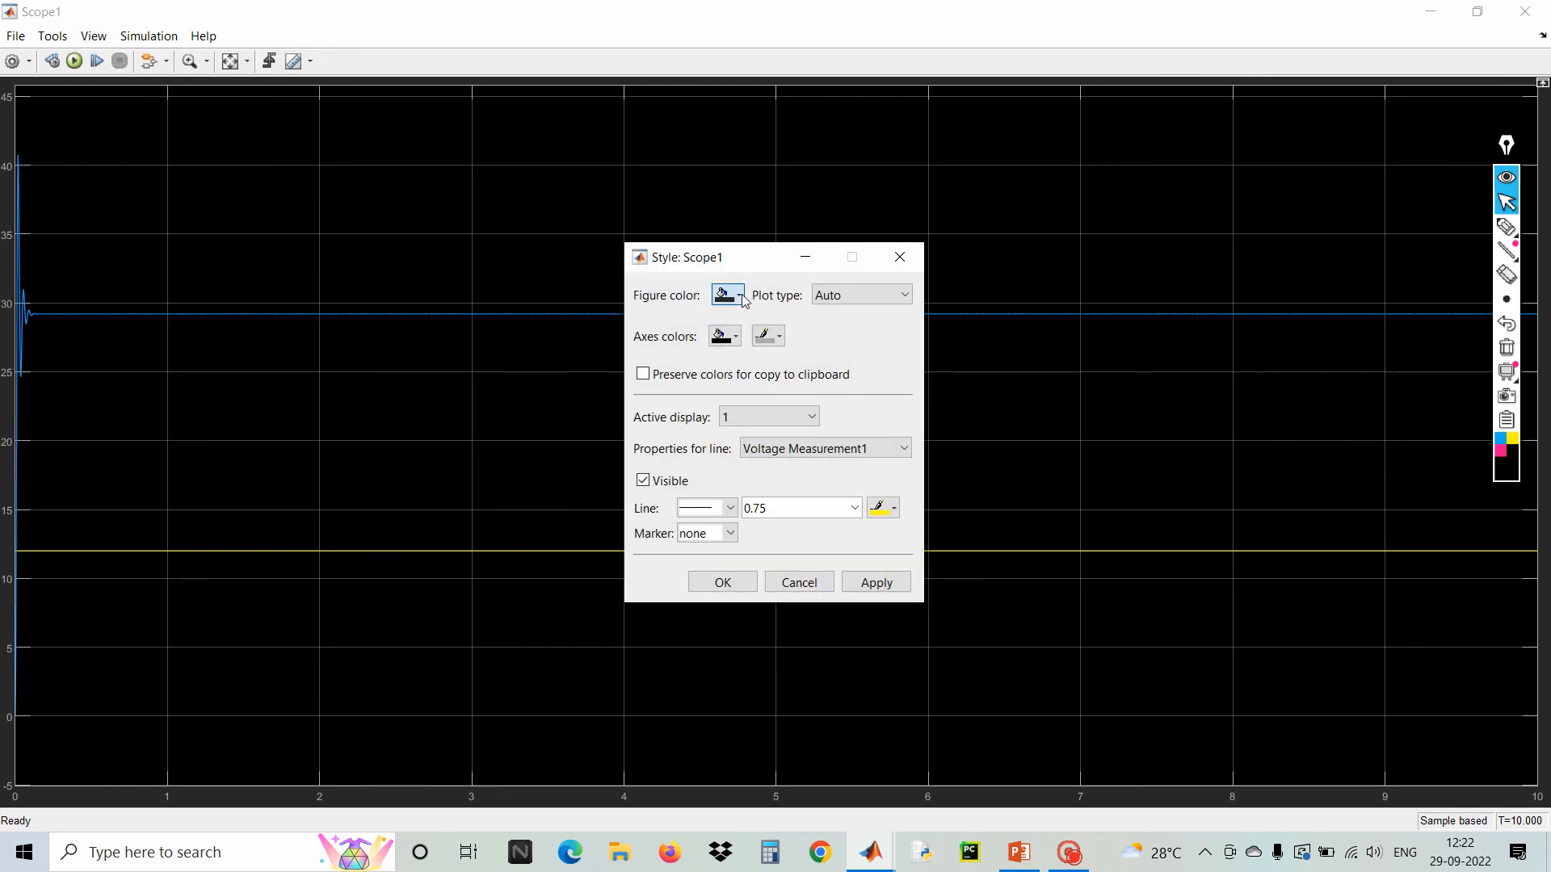
{"action": "left_click", "coordinate": [740, 296]}
{"action": "left_click", "coordinate": [730, 316]}
{"action": "left_click", "coordinate": [738, 340]}
{"action": "left_click", "coordinate": [742, 362]}
{"action": "left_click", "coordinate": [777, 339]}
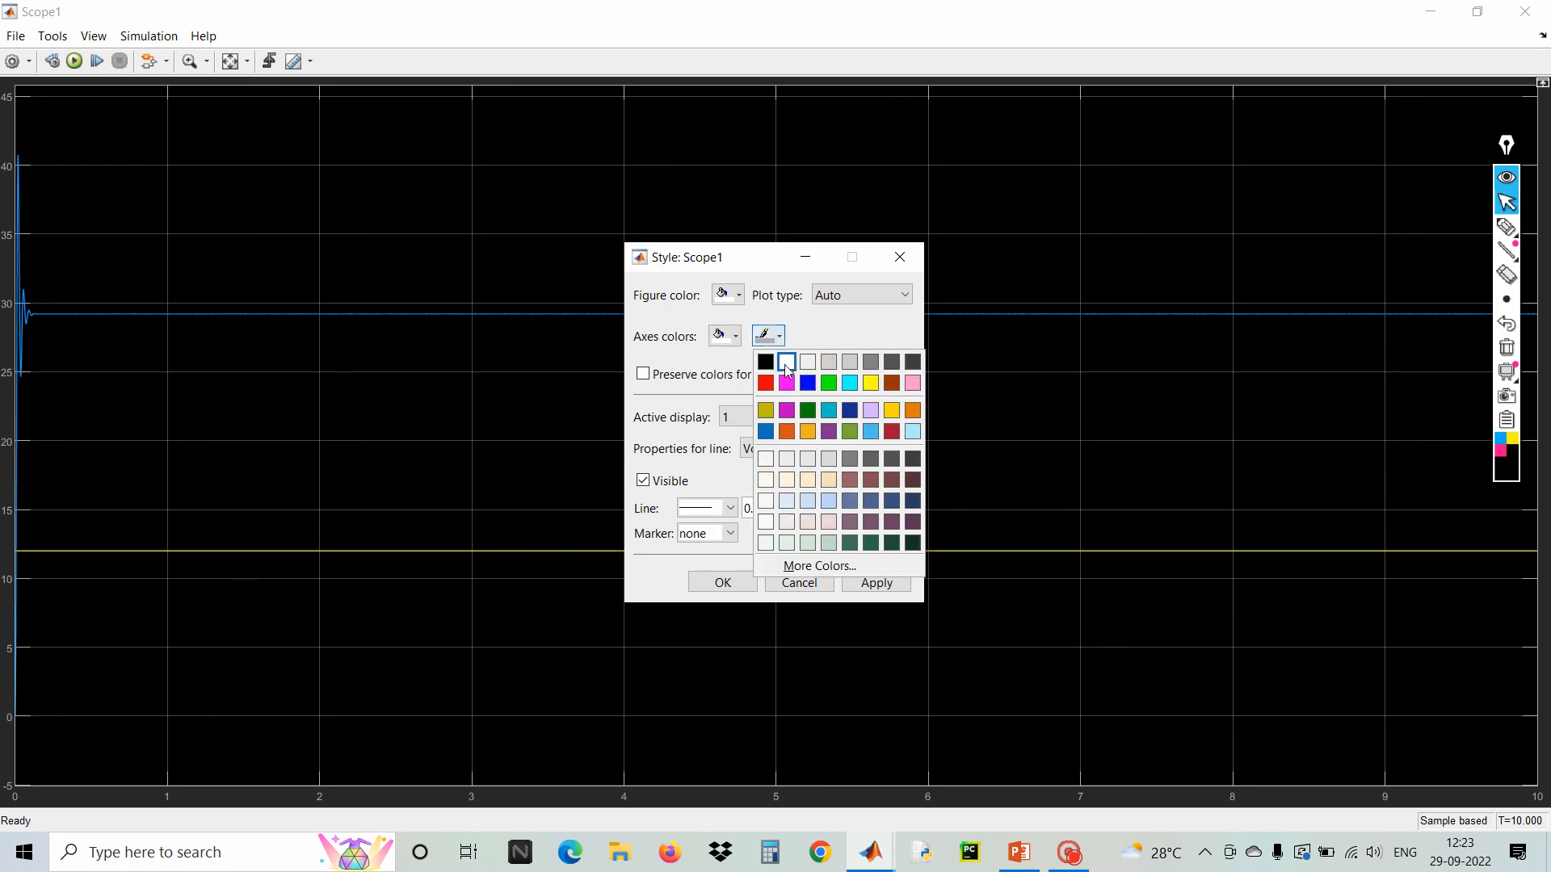
{"action": "left_click", "coordinate": [765, 362]}
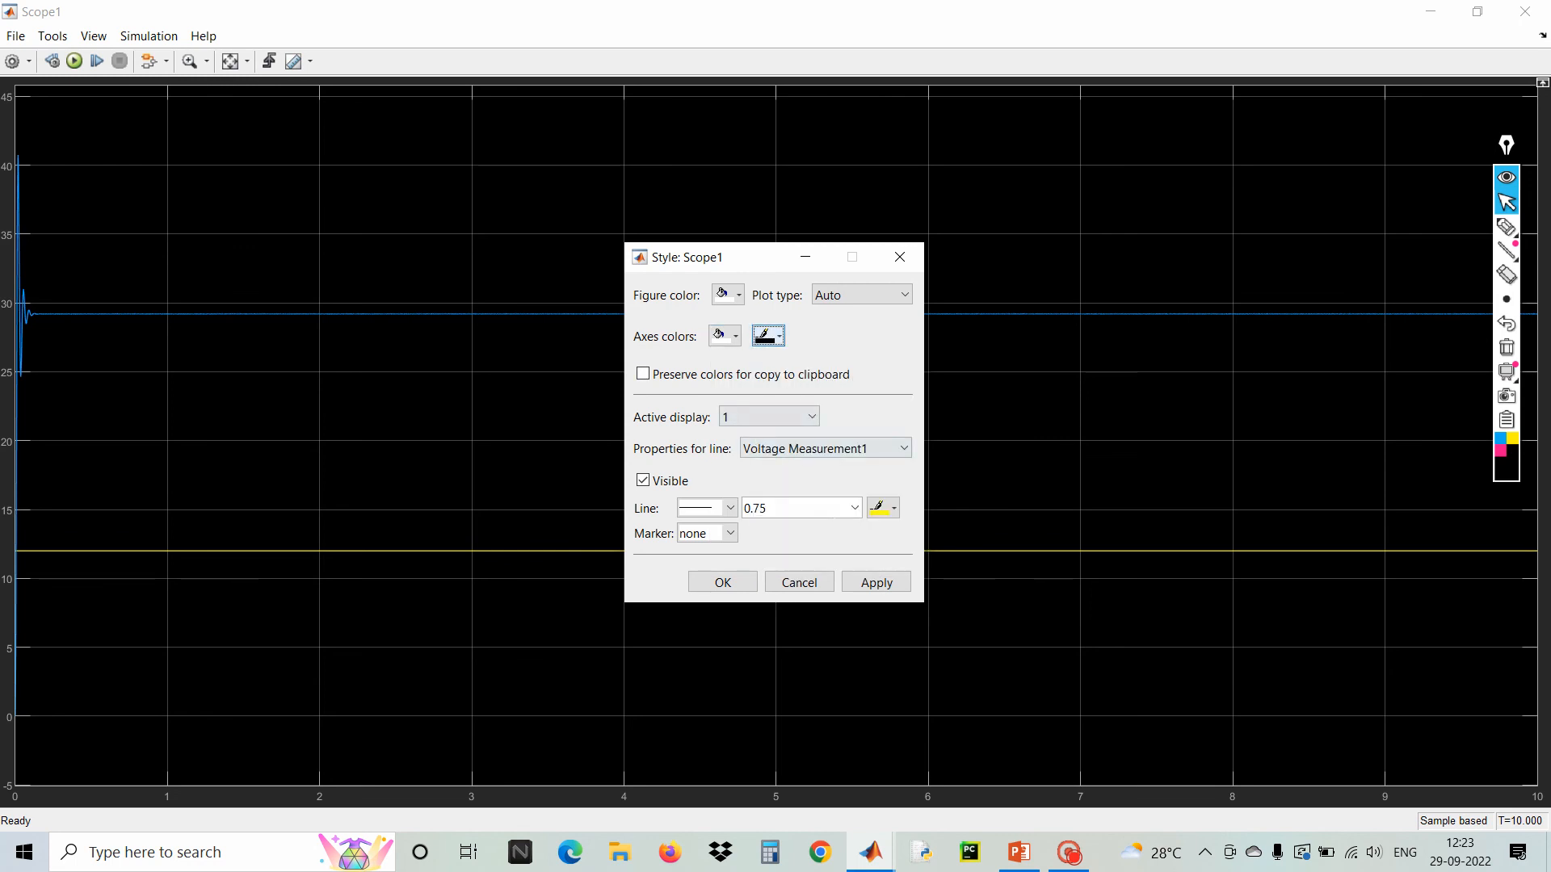
Set the Voltage Measurement1 trace to line width 2.0 and colour black
{"action": "left_click", "coordinate": [849, 453]}
{"action": "left_click", "coordinate": [850, 453]}
{"action": "left_click", "coordinate": [853, 508]}
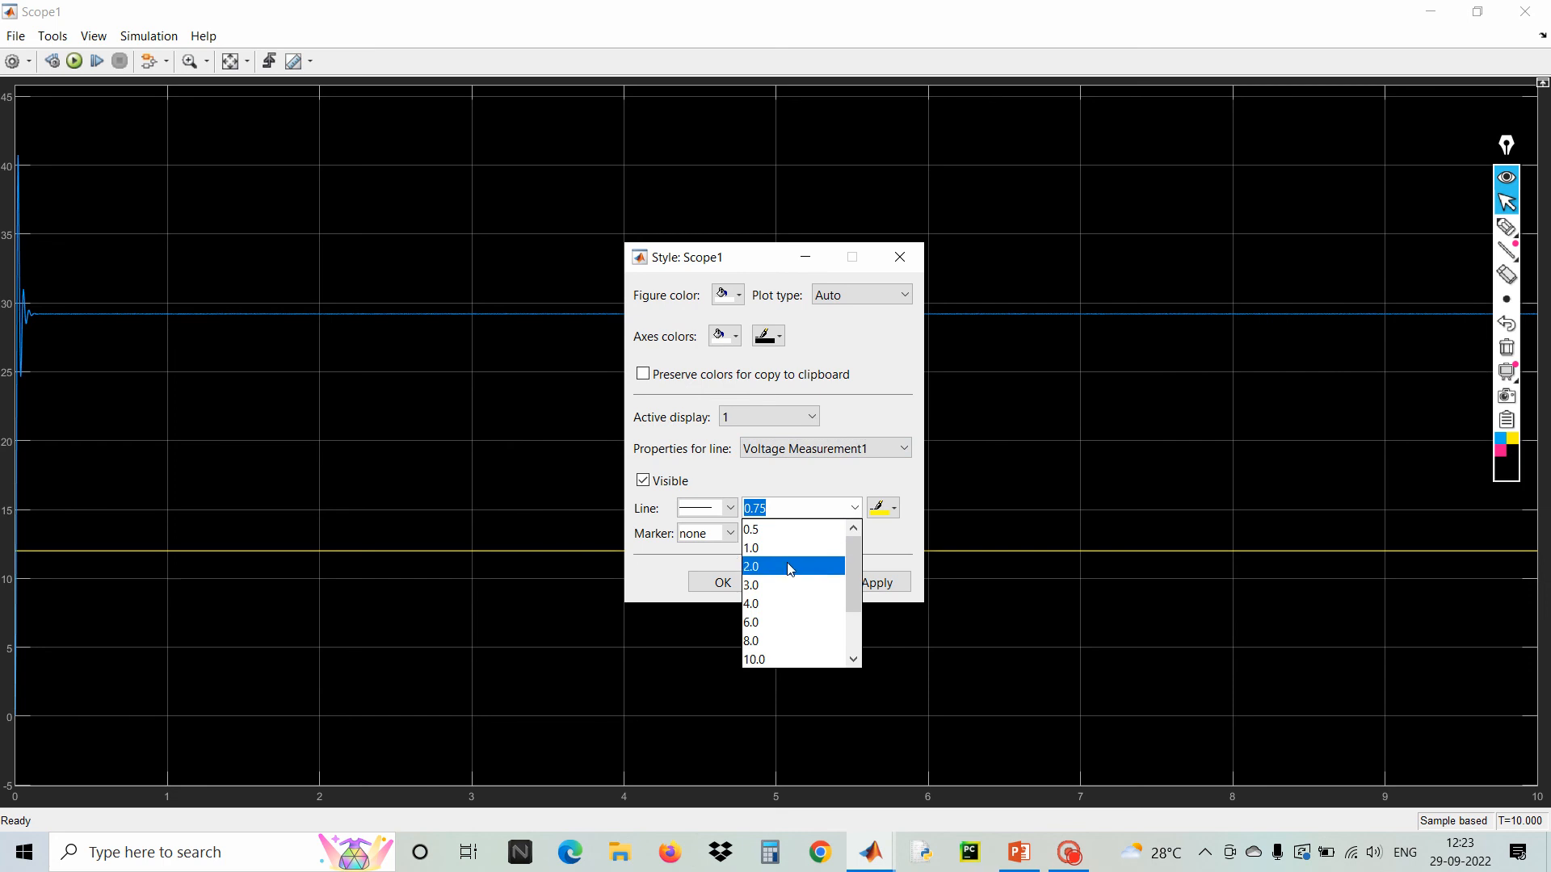
{"action": "left_click", "coordinate": [796, 602]}
{"action": "left_click", "coordinate": [889, 508]}
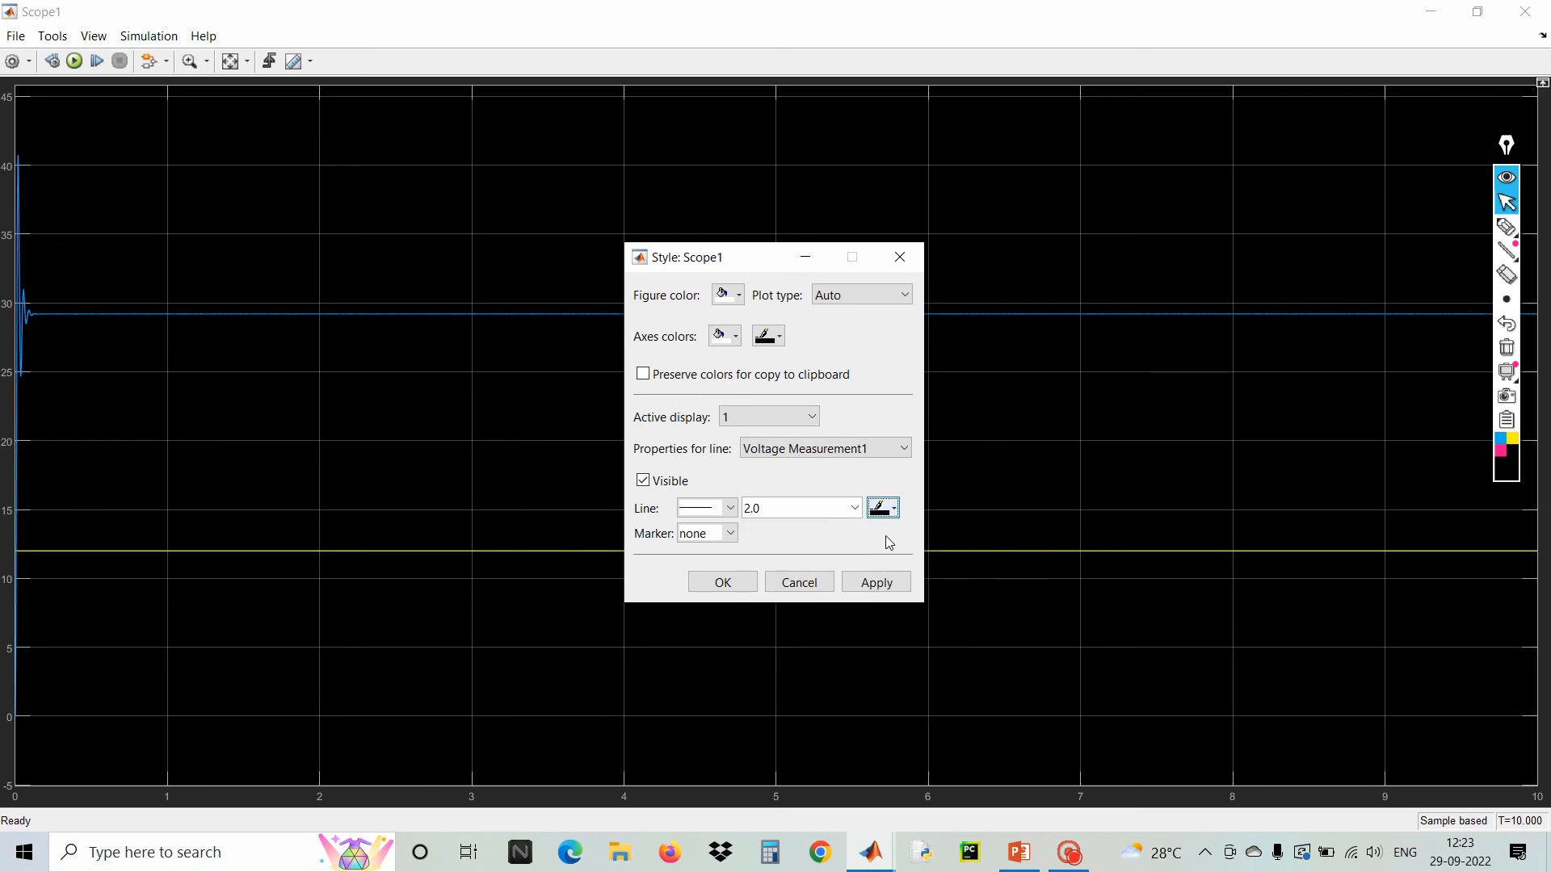
Set the Voltage Measurement trace to line width 2.0 and colour red, then apply and close the Style dialog
{"action": "left_click", "coordinate": [826, 453]}
{"action": "left_click", "coordinate": [822, 488]}
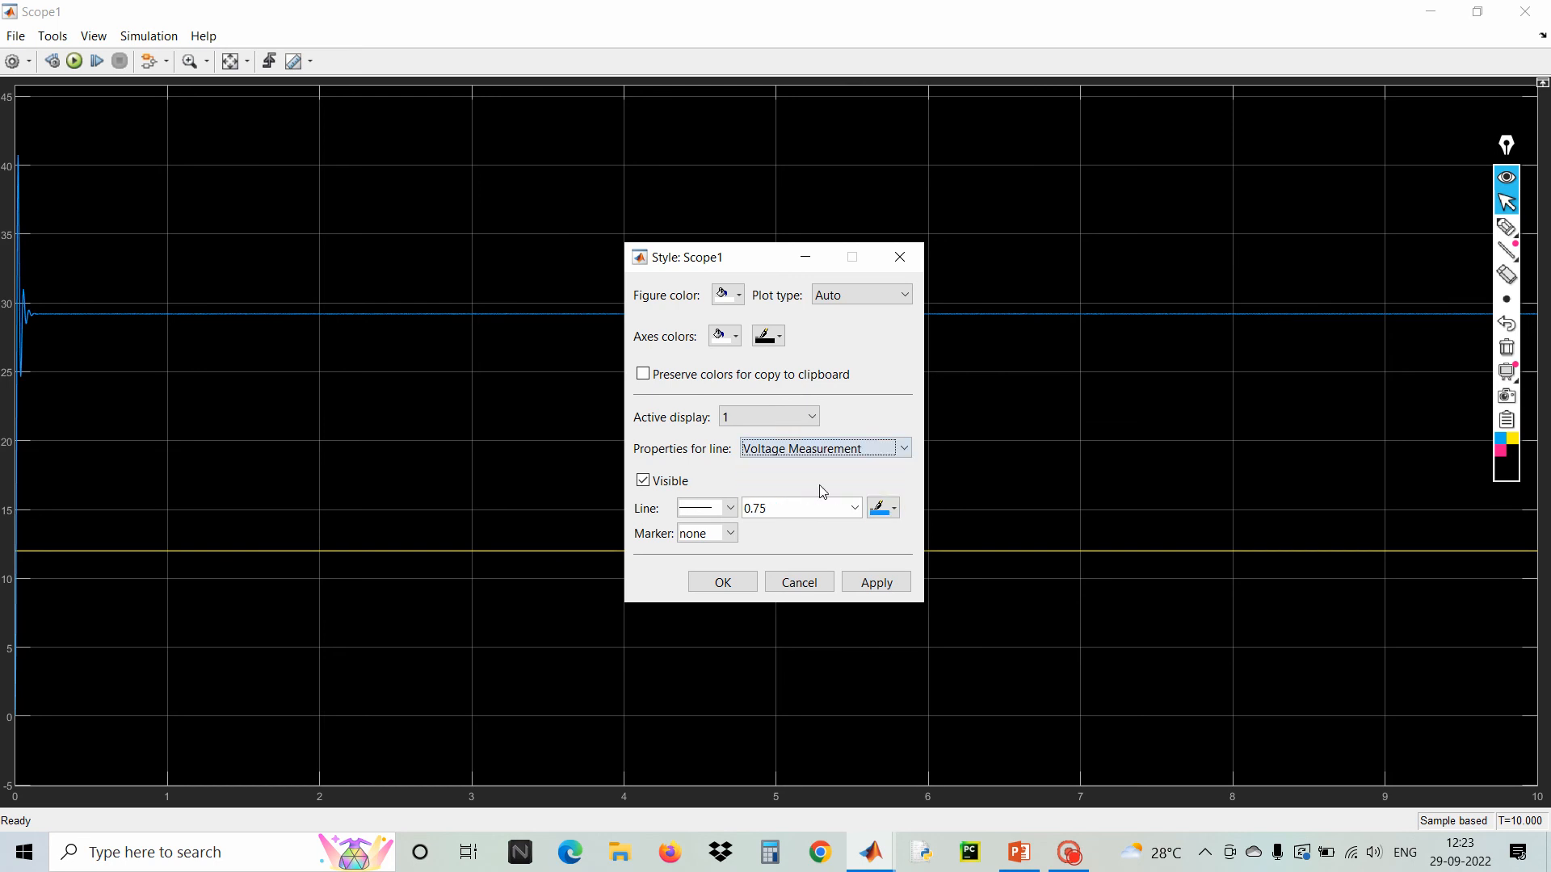
{"action": "left_click", "coordinate": [855, 508]}
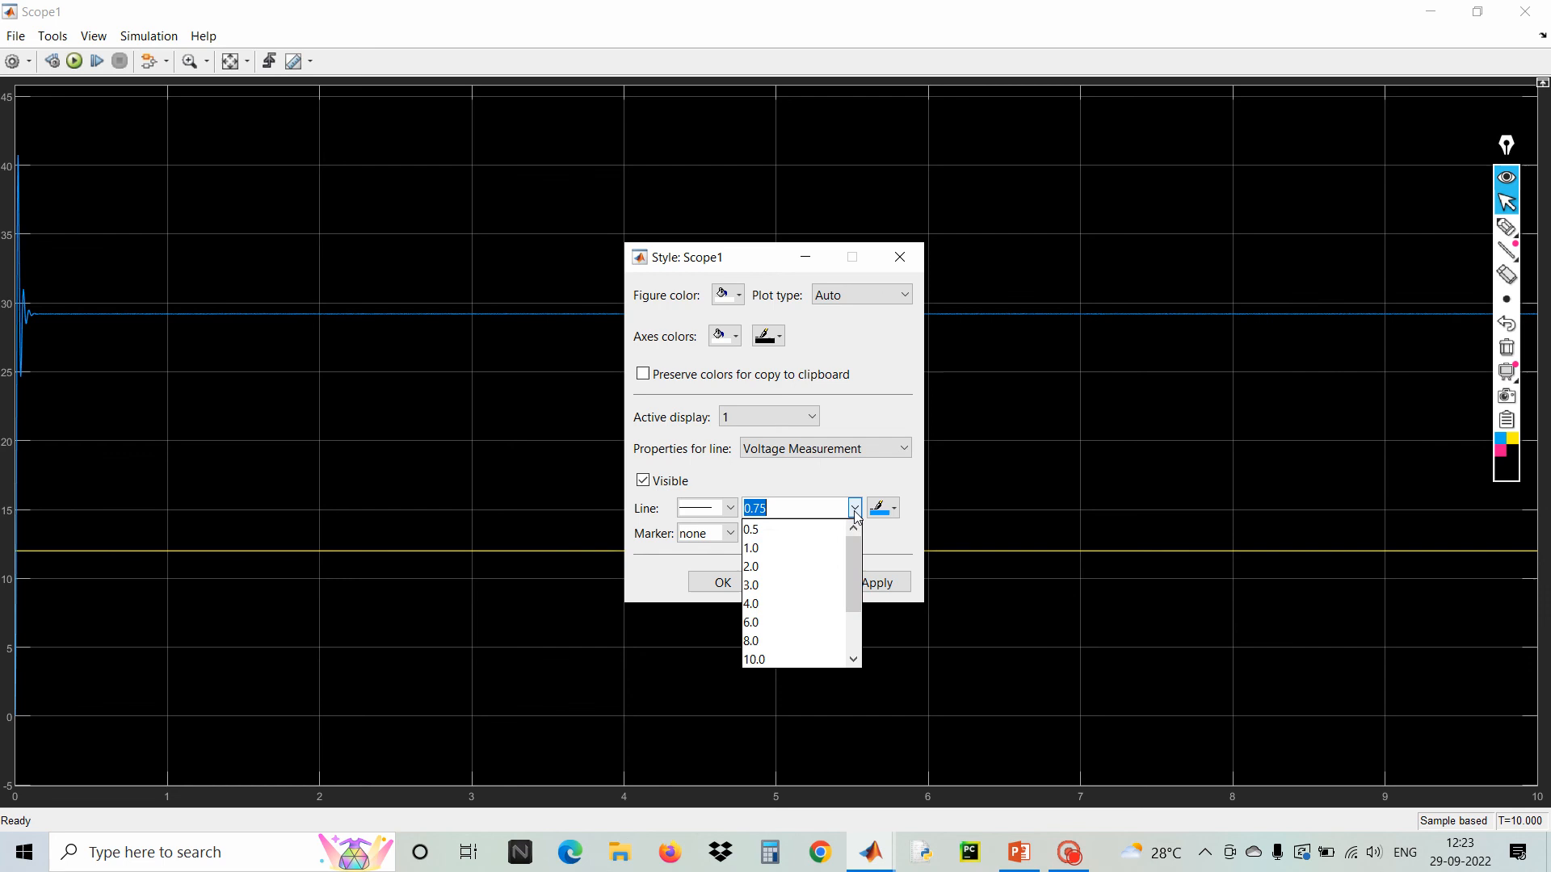
{"action": "left_click", "coordinate": [796, 566]}
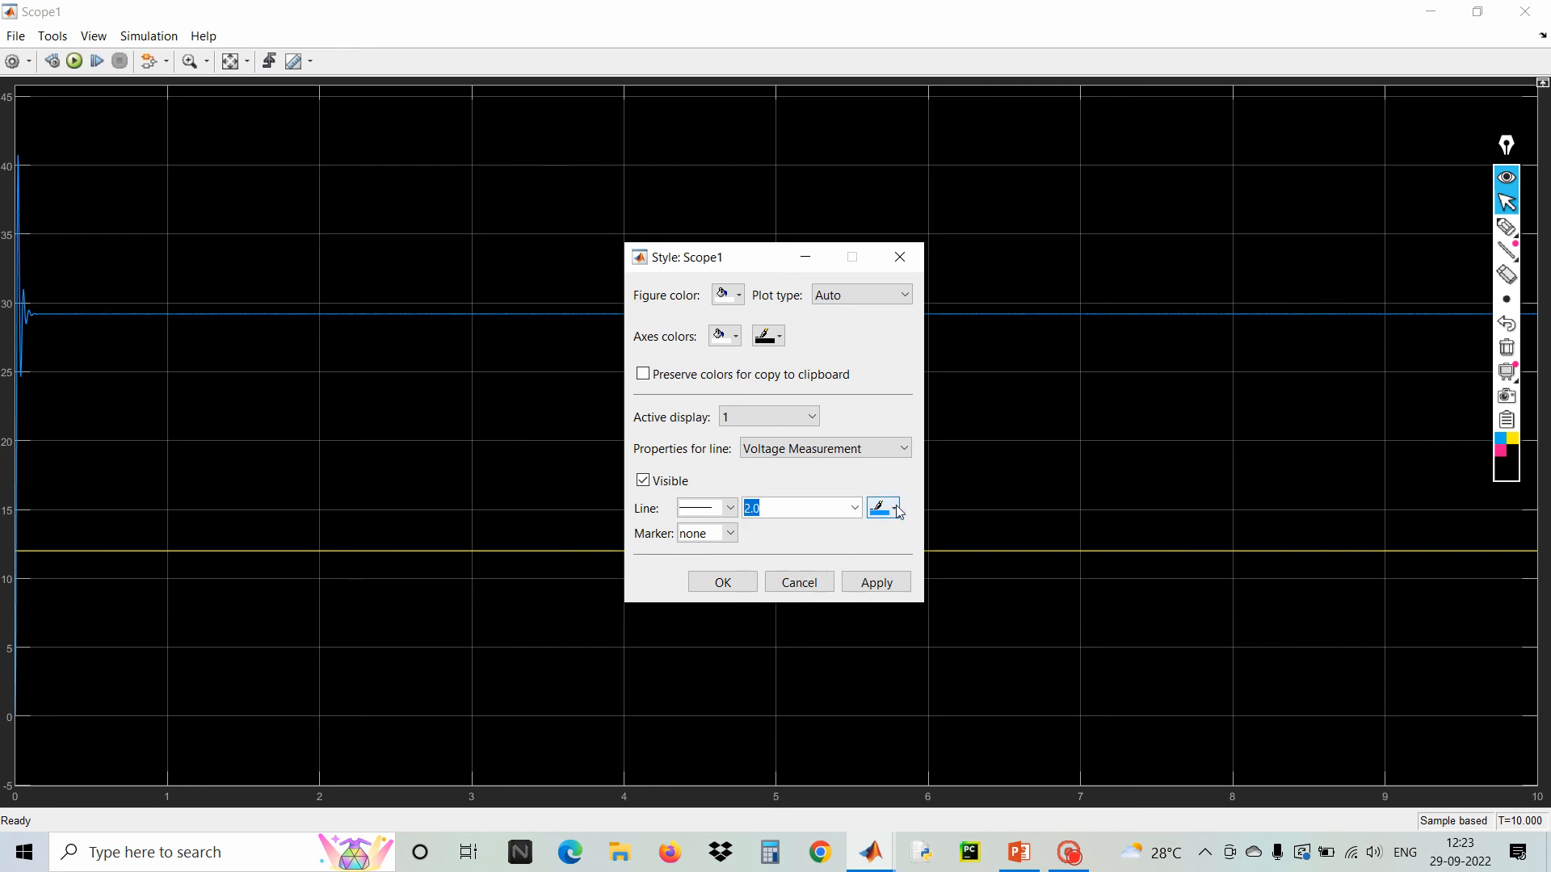
{"action": "left_click", "coordinate": [896, 509]}
{"action": "left_click", "coordinate": [880, 556]}
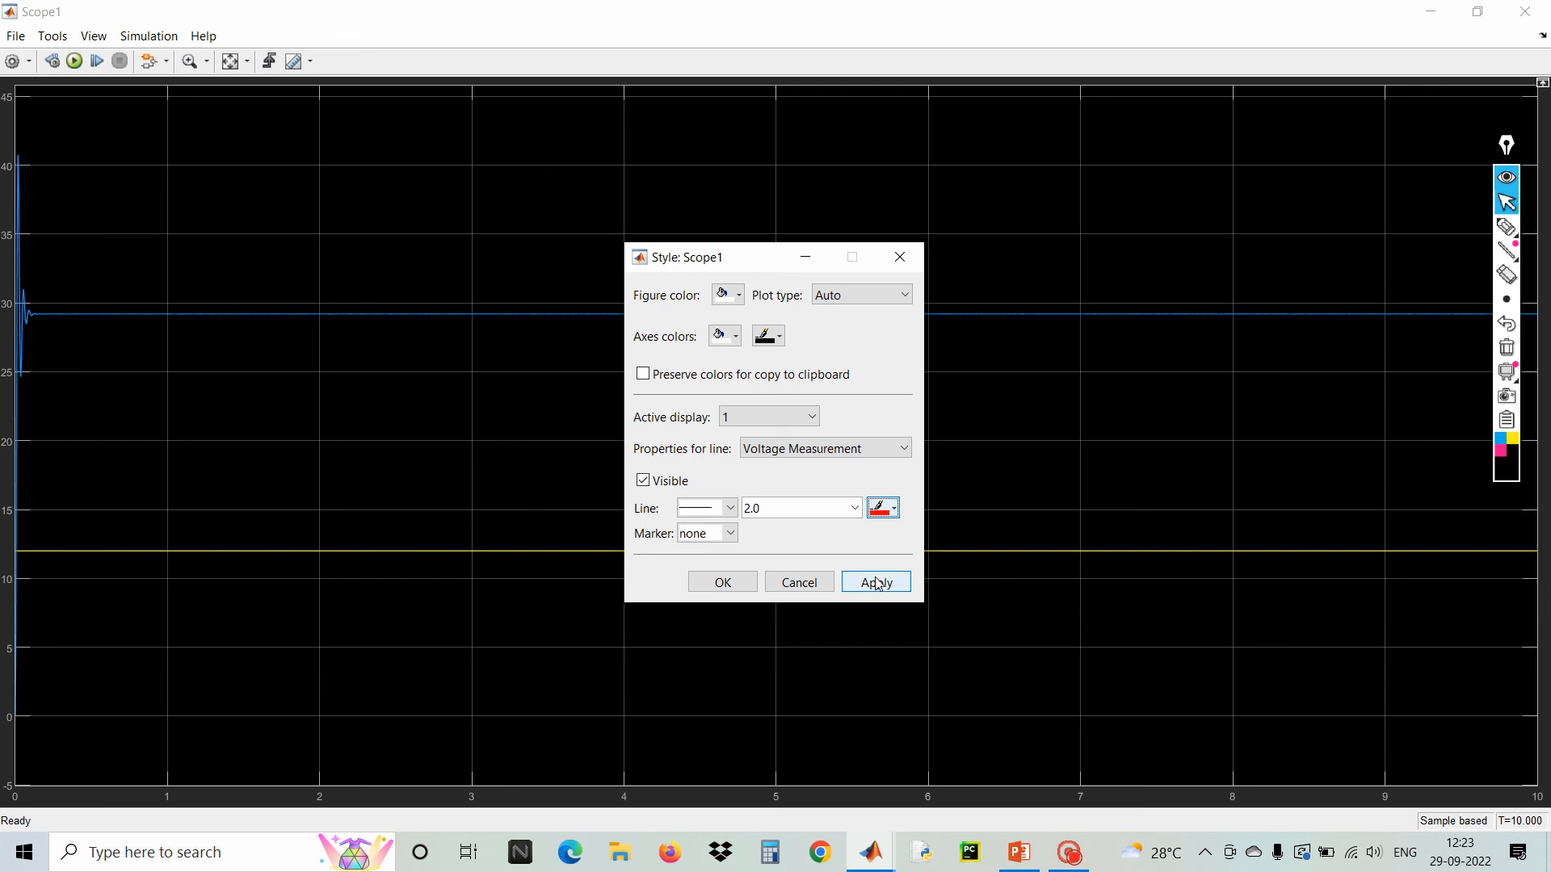
{"action": "left_click", "coordinate": [878, 584]}
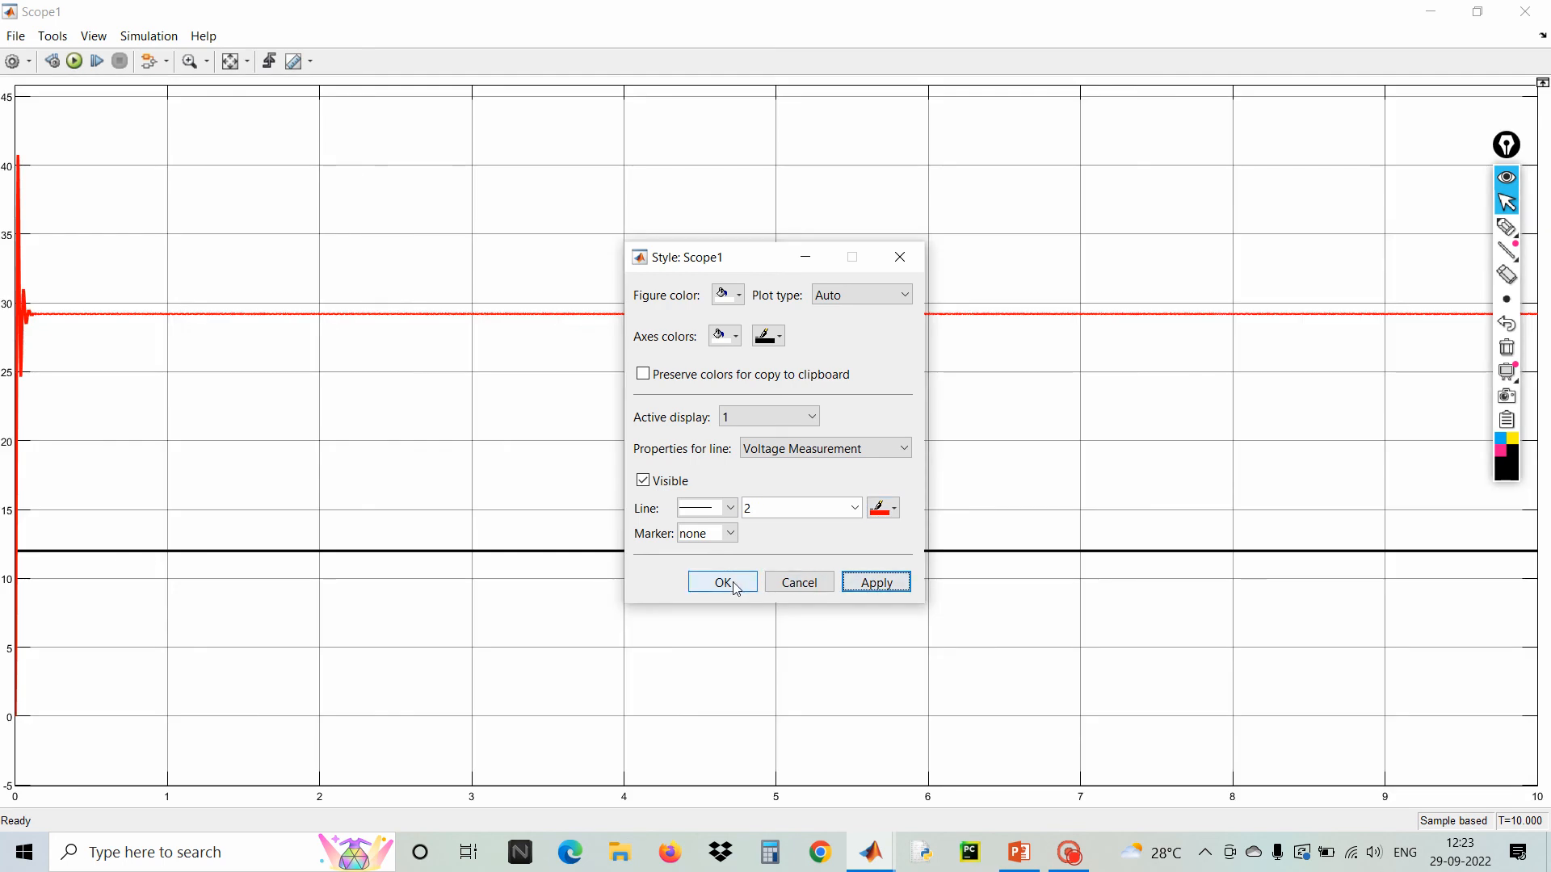
{"action": "left_click", "coordinate": [736, 586]}
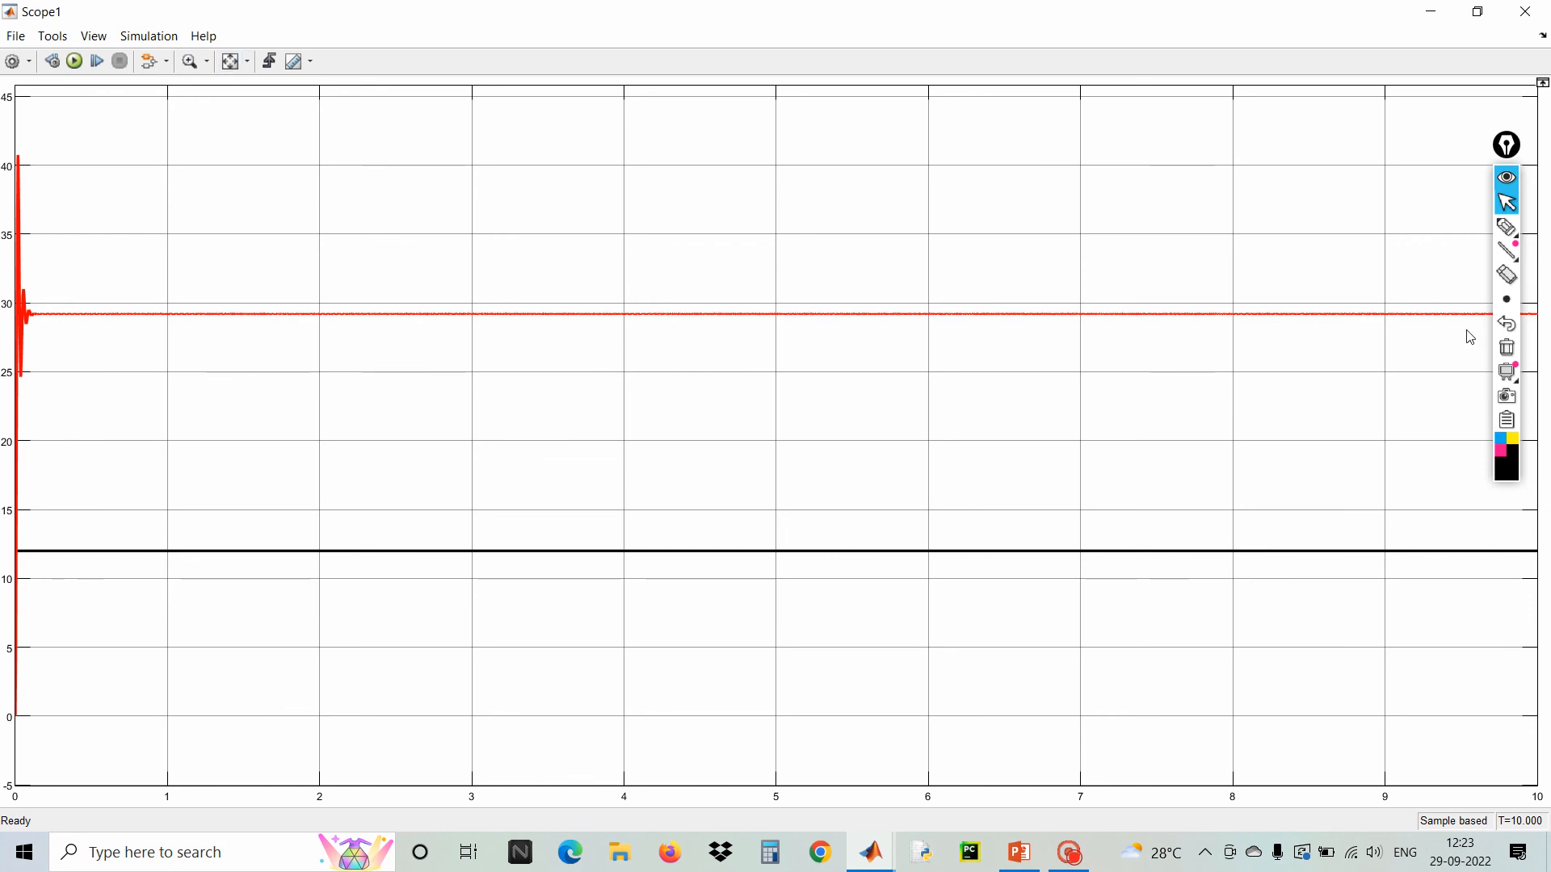
{"action": "left_click", "coordinate": [1506, 227]}
{"action": "mouse_move", "coordinate": [710, 430]}
{"action": "left_mouse_down"}
{"action": "mouse_move", "coordinate": [656, 525]}
{"action": "mouse_move", "coordinate": [769, 459]}
{"action": "left_mouse_up"}
{"action": "left_click", "coordinate": [718, 467]}
{"action": "mouse_move", "coordinate": [744, 462]}
{"action": "left_mouse_down"}
{"action": "mouse_move", "coordinate": [744, 509]}
{"action": "mouse_move", "coordinate": [766, 504]}
{"action": "left_mouse_up"}
{"action": "mouse_move", "coordinate": [775, 417]}
{"action": "left_mouse_down"}
{"action": "mouse_move", "coordinate": [793, 517]}
{"action": "mouse_move", "coordinate": [822, 450]}
{"action": "mouse_move", "coordinate": [800, 472]}
{"action": "left_mouse_up"}
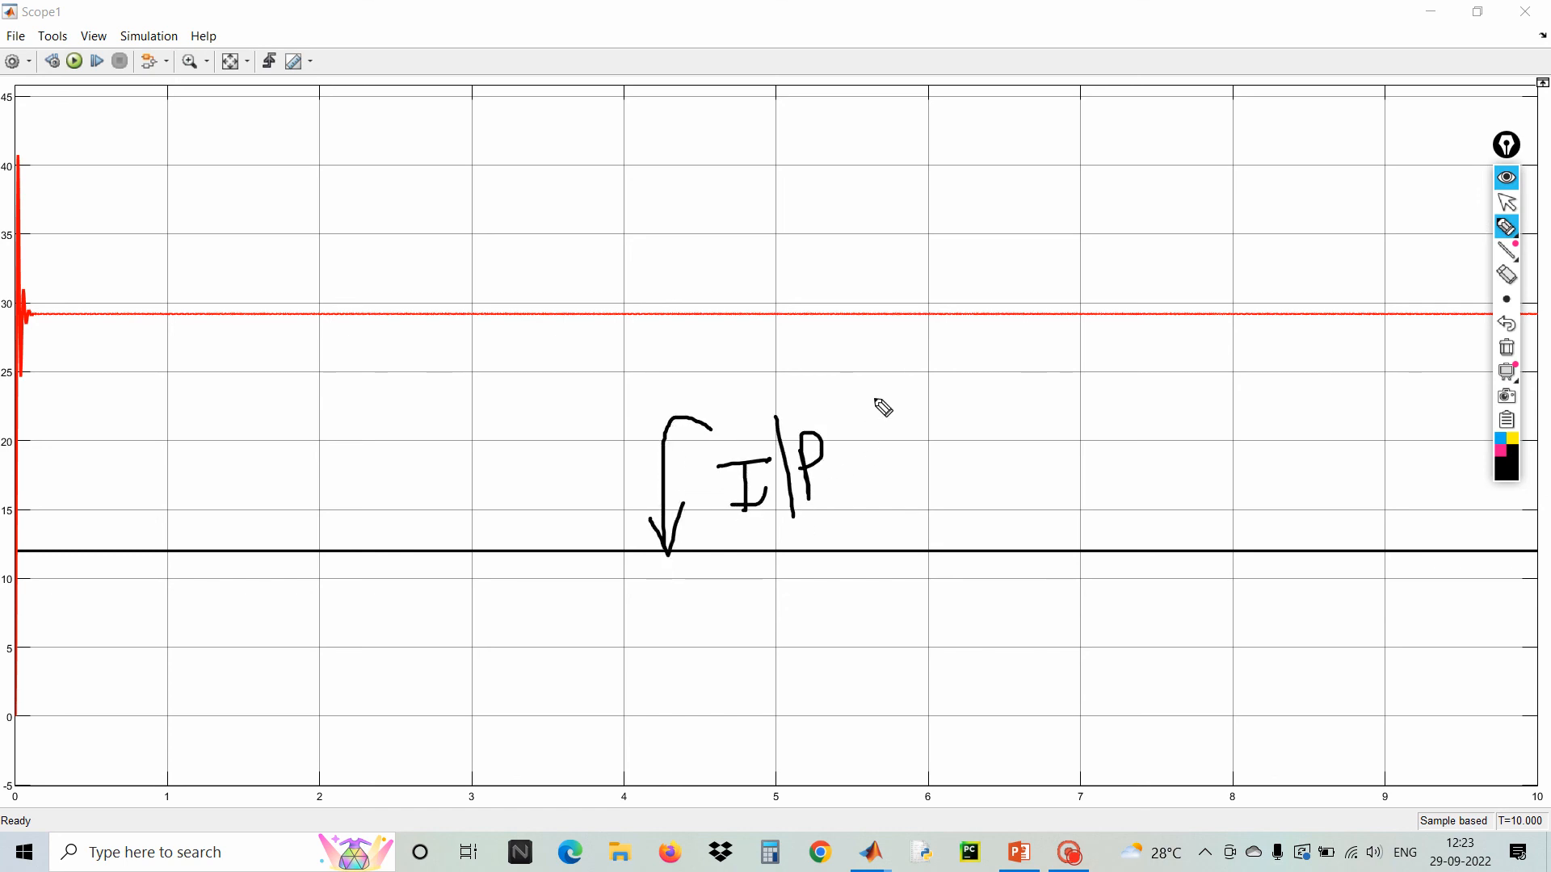
{"action": "left_click_drag", "start_coordinate": [873, 394], "coordinate": [892, 503]}
{"action": "mouse_move", "coordinate": [883, 426]}
{"action": "left_mouse_down"}
{"action": "mouse_move", "coordinate": [891, 483]}
{"action": "mouse_move", "coordinate": [941, 459]}
{"action": "left_mouse_up"}
{"action": "mouse_move", "coordinate": [947, 424]}
{"action": "left_mouse_down"}
{"action": "mouse_move", "coordinate": [960, 448]}
{"action": "mouse_move", "coordinate": [973, 408]}
{"action": "mouse_move", "coordinate": [980, 494]}
{"action": "left_mouse_up"}
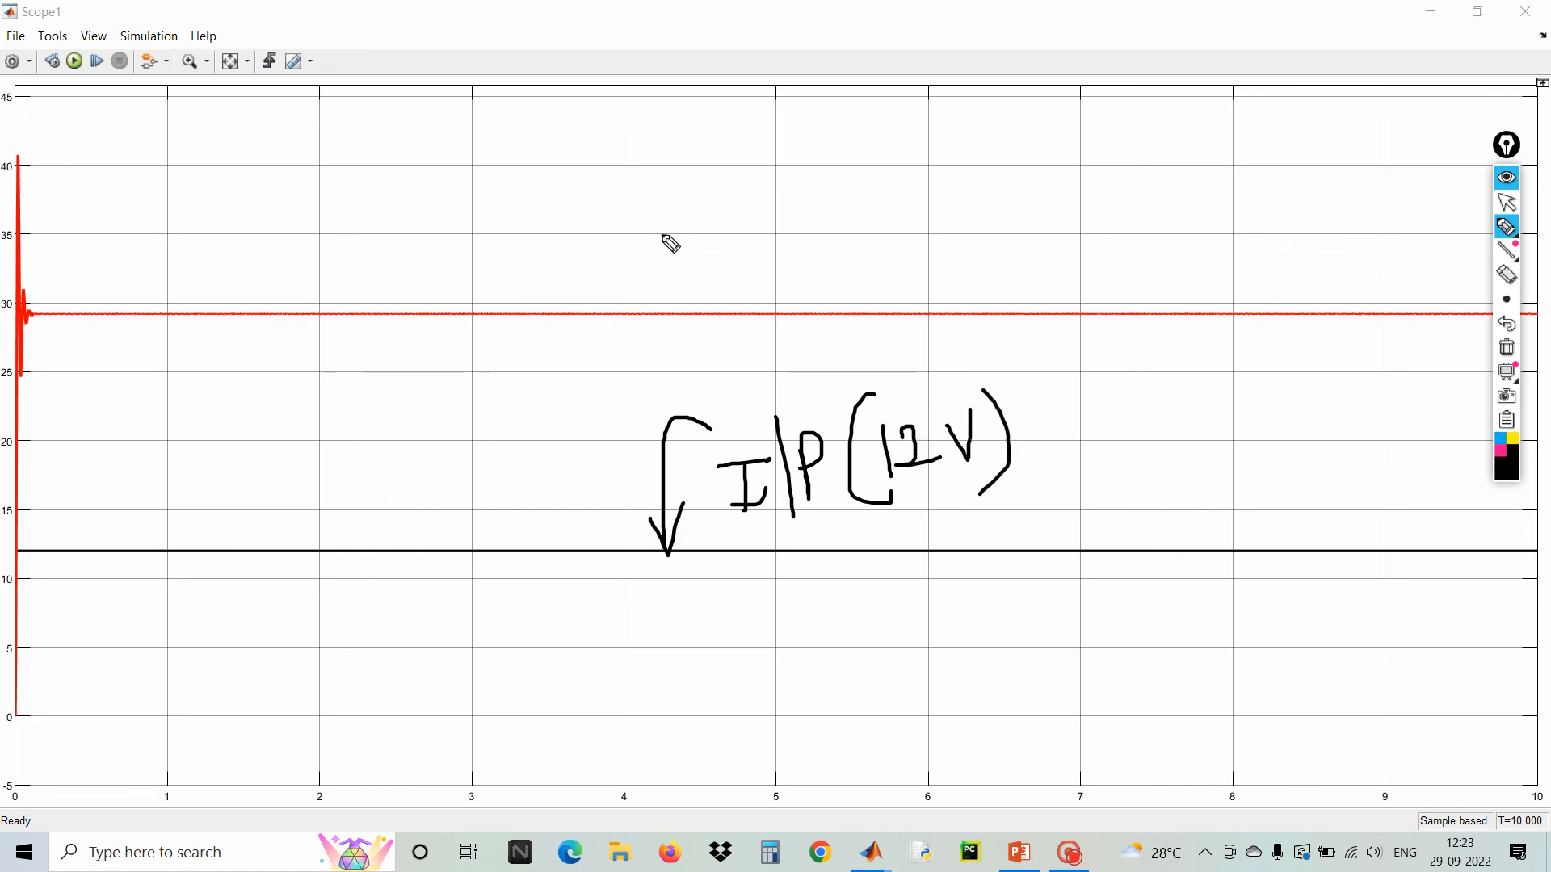
{"action": "mouse_move", "coordinate": [658, 223]}
{"action": "left_mouse_down"}
{"action": "mouse_move", "coordinate": [612, 230]}
{"action": "mouse_move", "coordinate": [610, 307]}
{"action": "mouse_move", "coordinate": [630, 256]}
{"action": "mouse_move", "coordinate": [742, 232]}
{"action": "mouse_move", "coordinate": [684, 223]}
{"action": "left_mouse_up"}
{"action": "left_click_drag", "start_coordinate": [751, 170], "coordinate": [766, 275]}
{"action": "left_click_drag", "start_coordinate": [773, 201], "coordinate": [780, 245]}
{"action": "mouse_move", "coordinate": [822, 164]}
{"action": "left_mouse_down"}
{"action": "mouse_move", "coordinate": [853, 240]}
{"action": "mouse_move", "coordinate": [853, 191]}
{"action": "mouse_move", "coordinate": [885, 186]}
{"action": "left_mouse_up"}
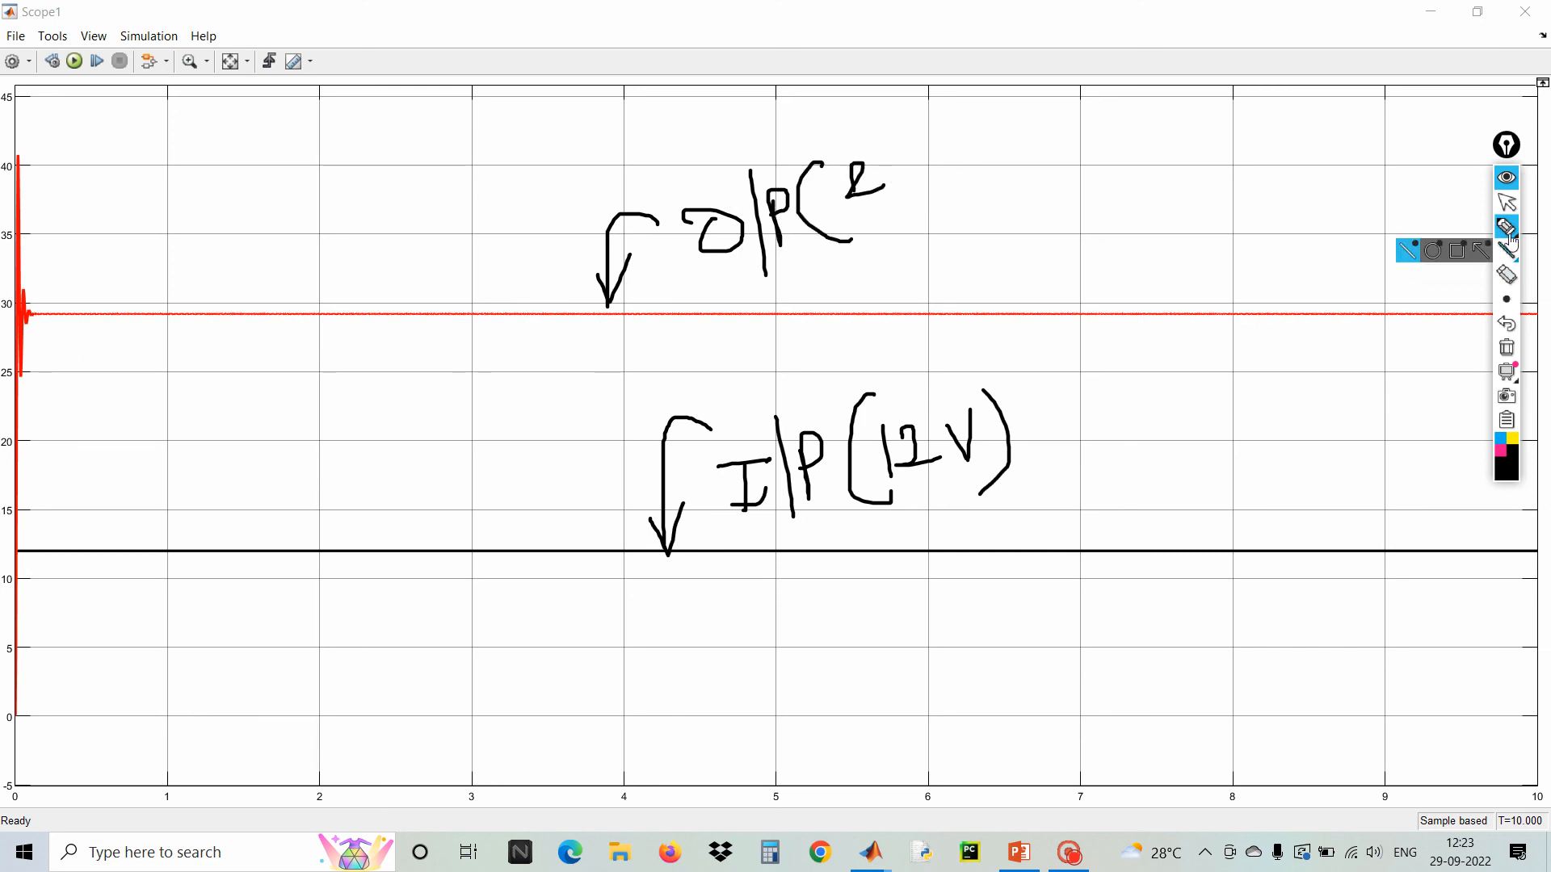
{"action": "left_click", "coordinate": [1506, 323]}
{"action": "mouse_move", "coordinate": [844, 175]}
{"action": "left_mouse_down"}
{"action": "mouse_move", "coordinate": [846, 199]}
{"action": "mouse_move", "coordinate": [905, 185]}
{"action": "mouse_move", "coordinate": [923, 155]}
{"action": "mouse_move", "coordinate": [935, 210]}
{"action": "mouse_move", "coordinate": [966, 153]}
{"action": "mouse_move", "coordinate": [1000, 196]}
{"action": "left_mouse_up"}
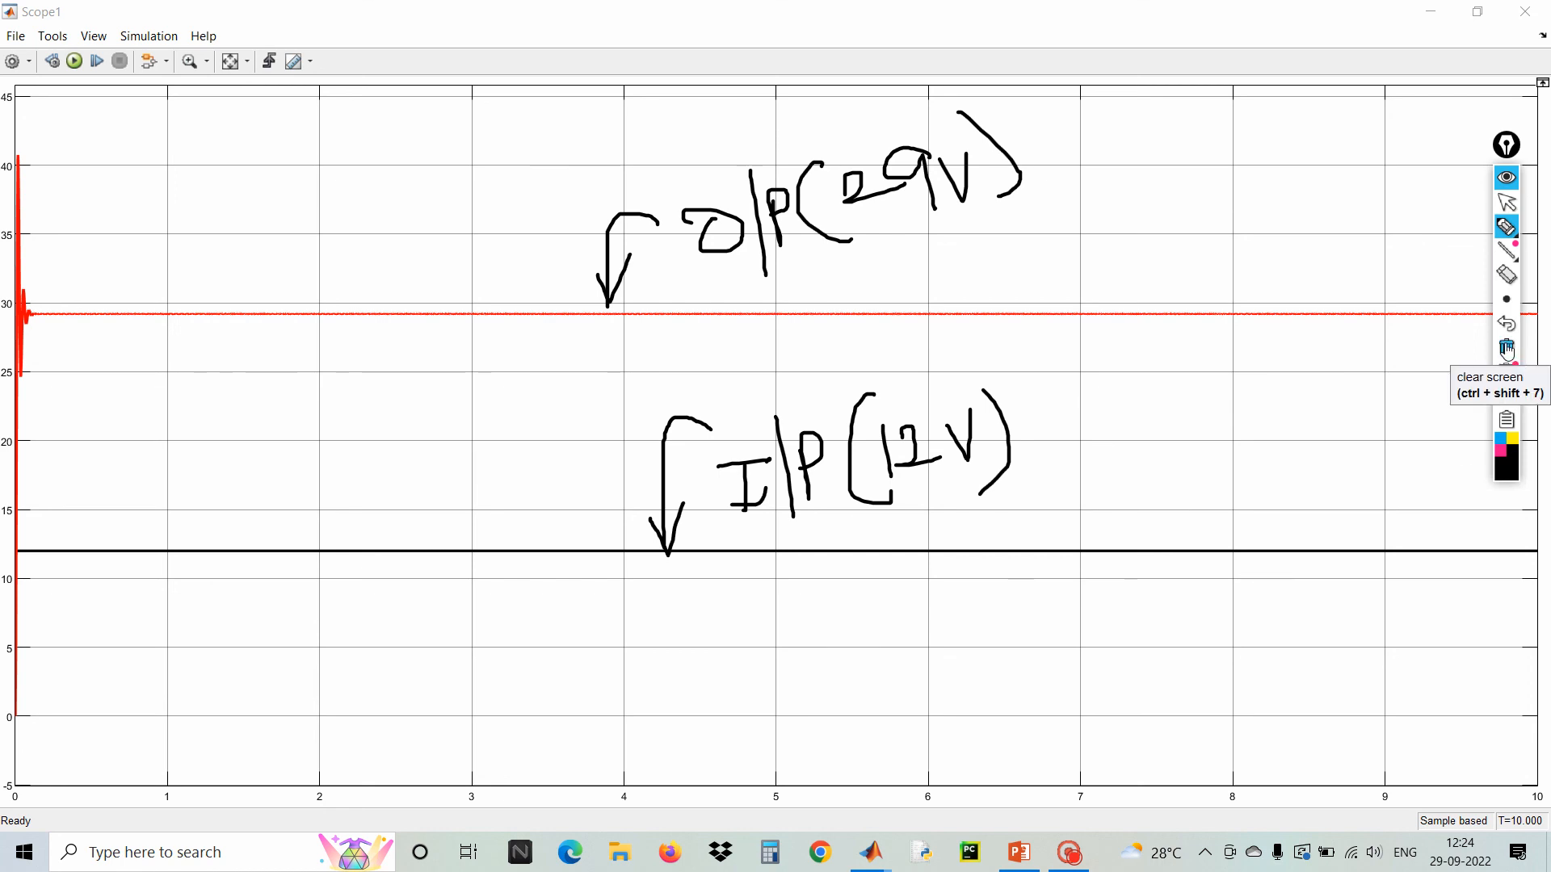
{"action": "left_click", "coordinate": [1507, 349]}
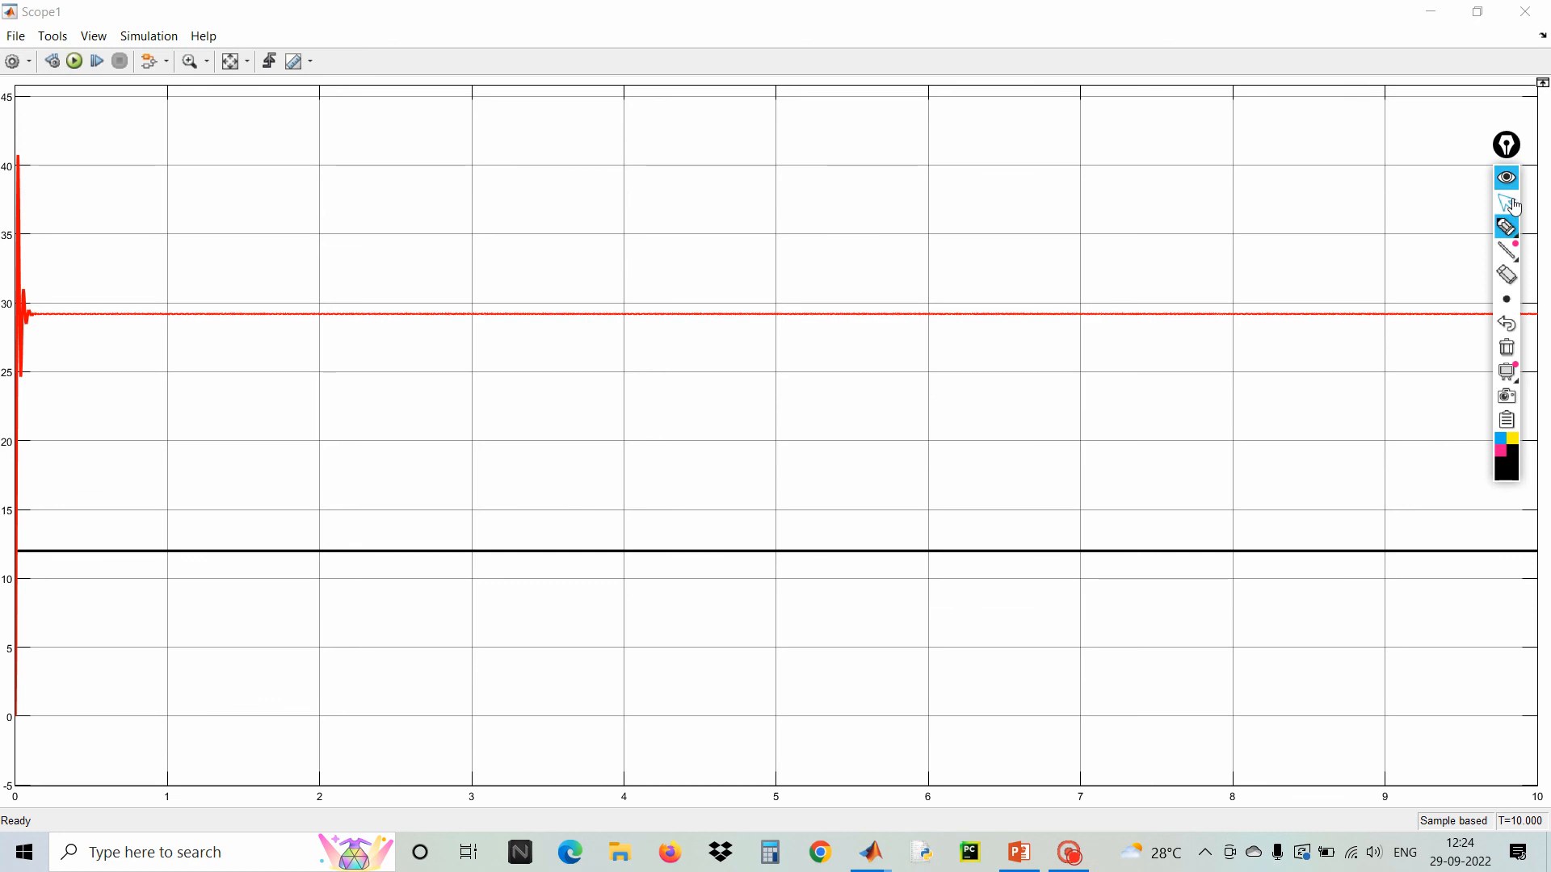
{"action": "left_click", "coordinate": [1508, 204]}
Close the output scope, then open the inductor-side scope, maximize it to inspect its waveform, and close it
{"action": "left_click", "coordinate": [1525, 12]}
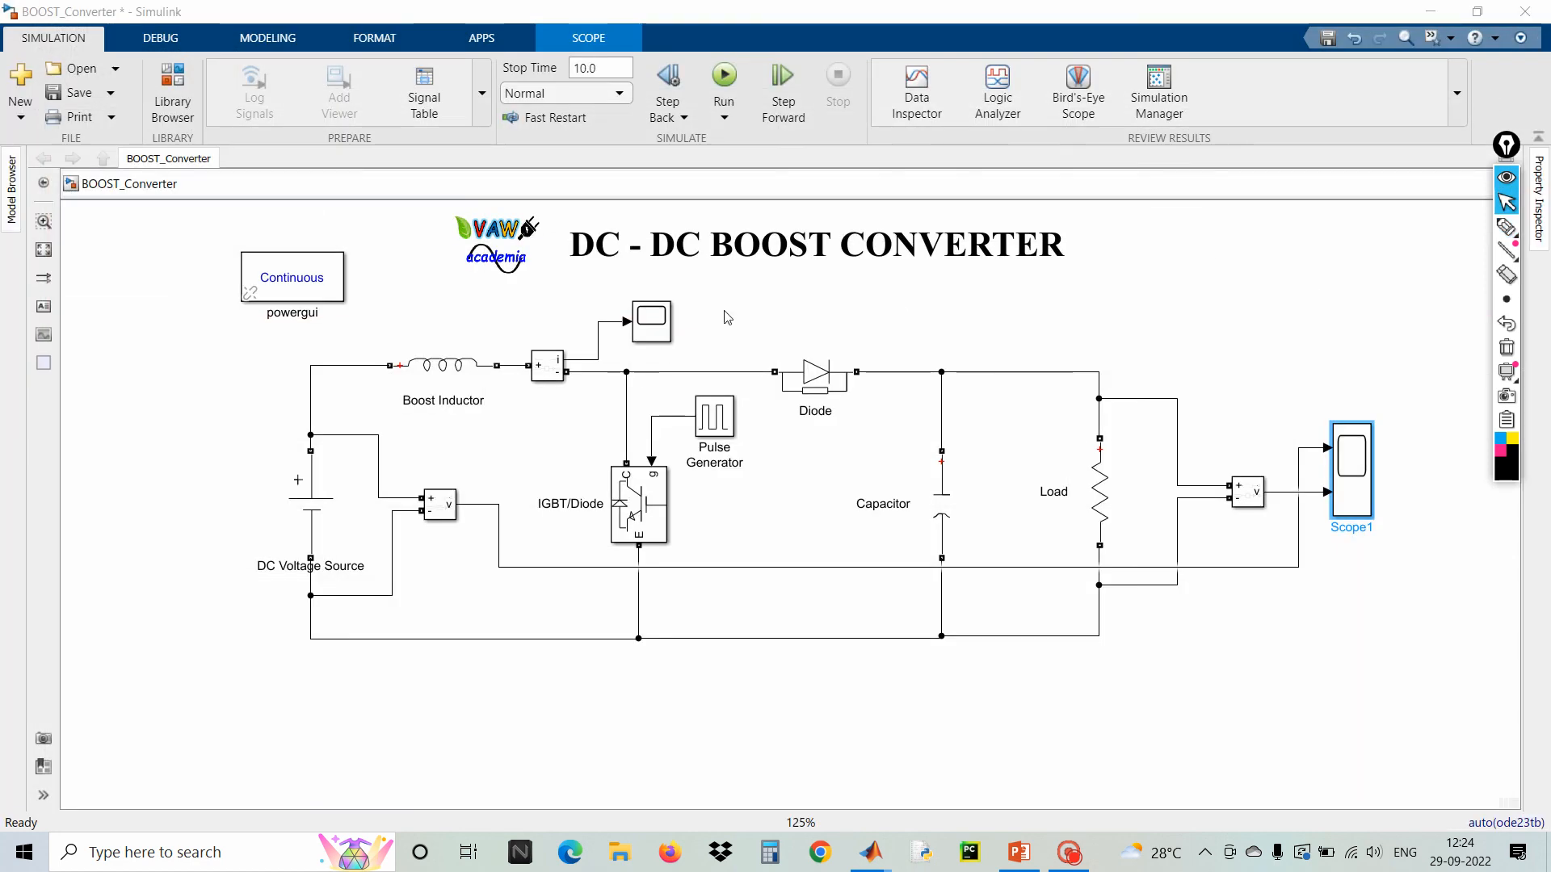
{"action": "left_click", "coordinate": [656, 324]}
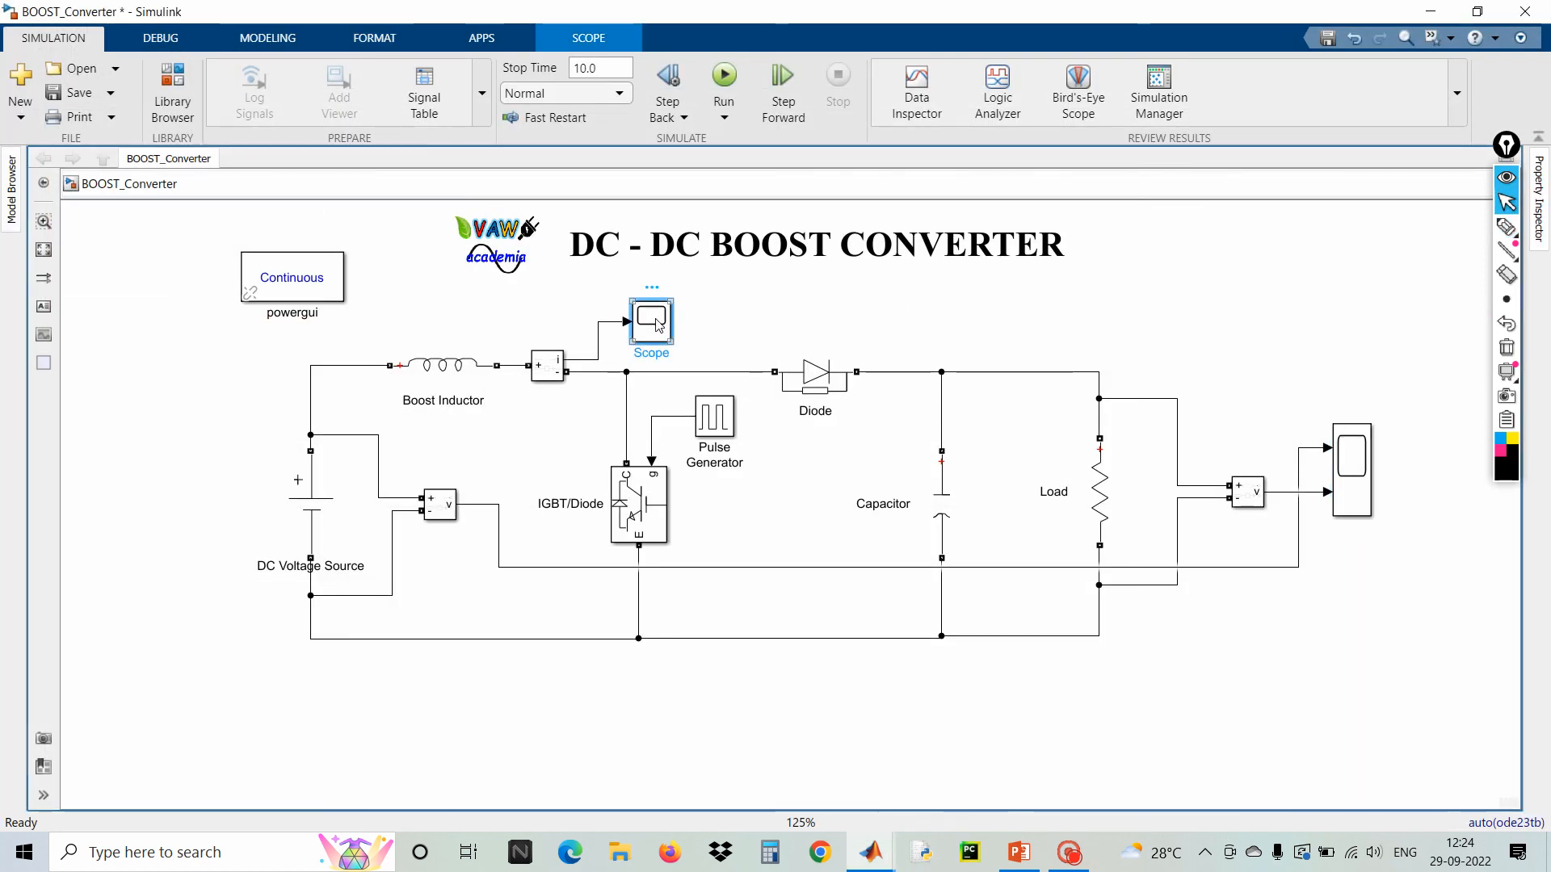
{"action": "double_click", "coordinate": [655, 323]}
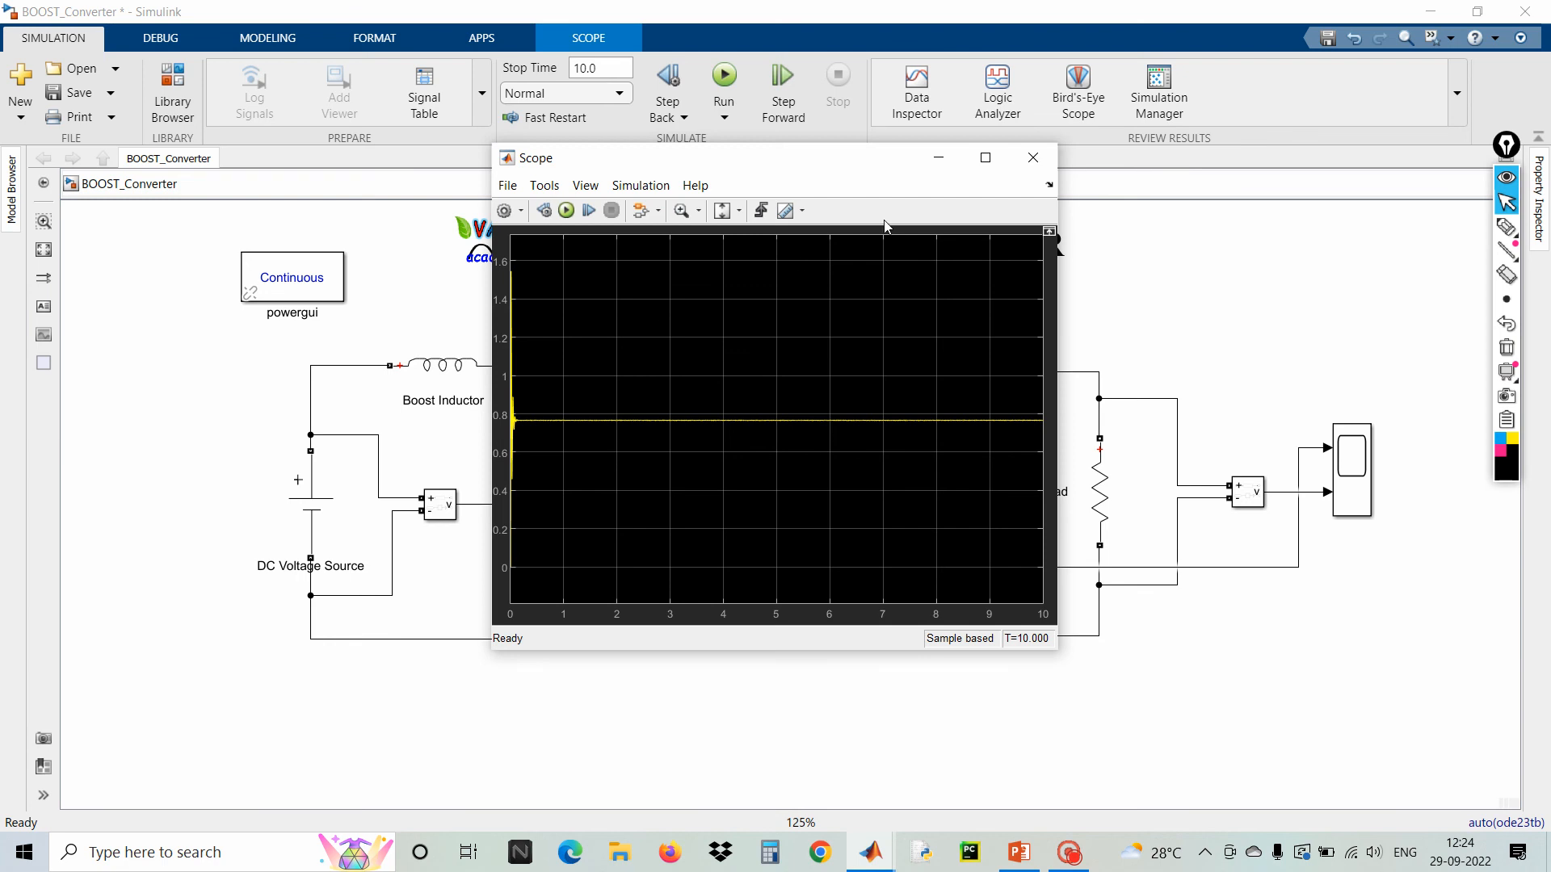
{"action": "left_click", "coordinate": [1002, 162]}
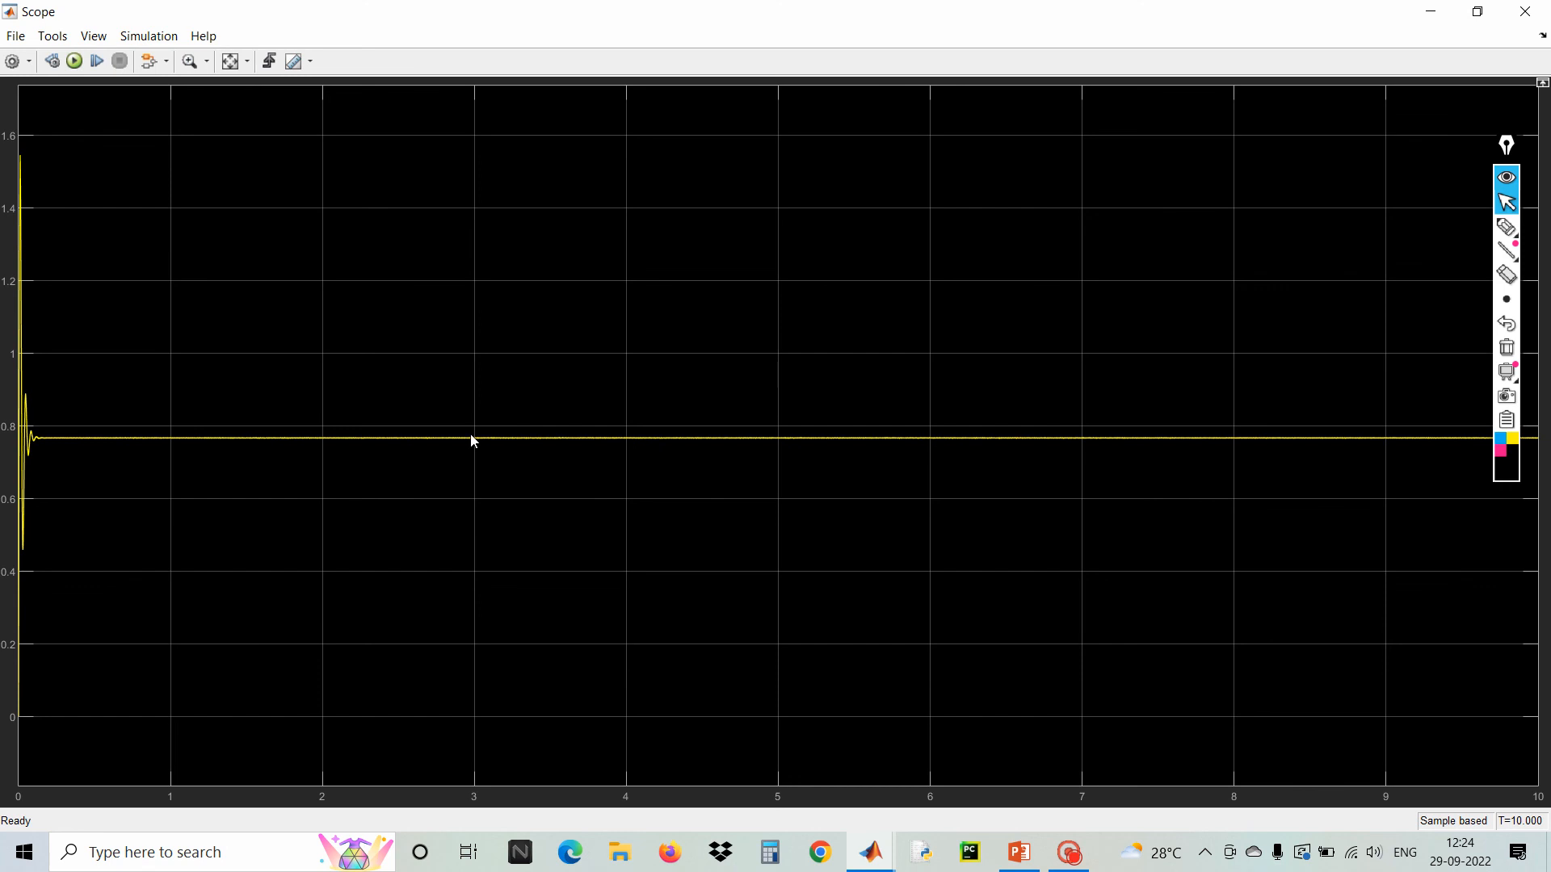
{"action": "left_click", "coordinate": [1525, 12]}
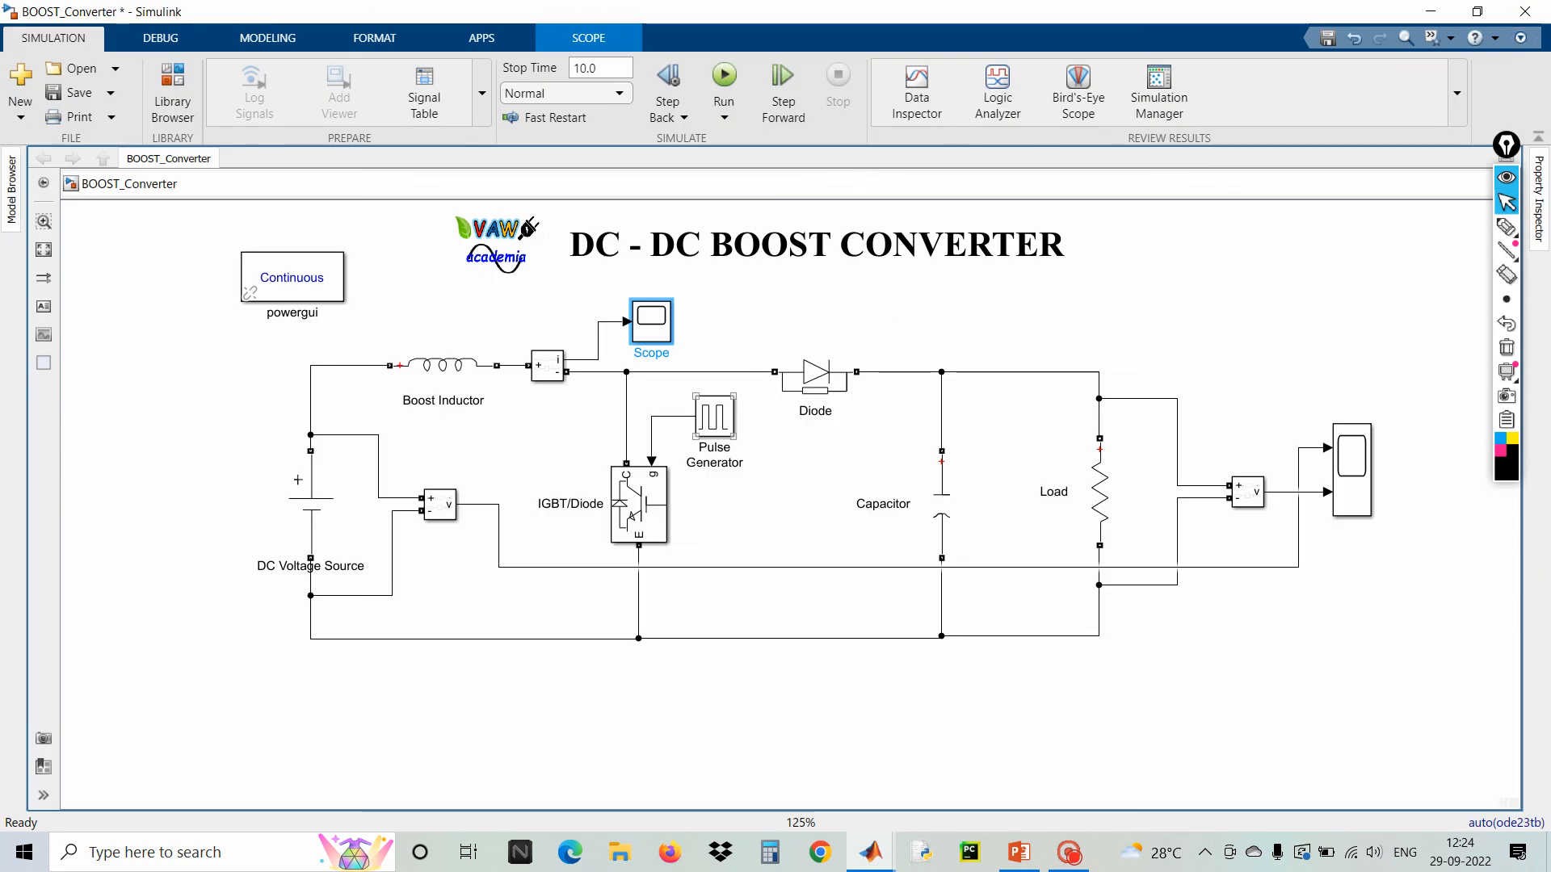
Set the Pulse Generator's pulse width to 80 % of the period and confirm the dialog
{"action": "double_click", "coordinate": [712, 420]}
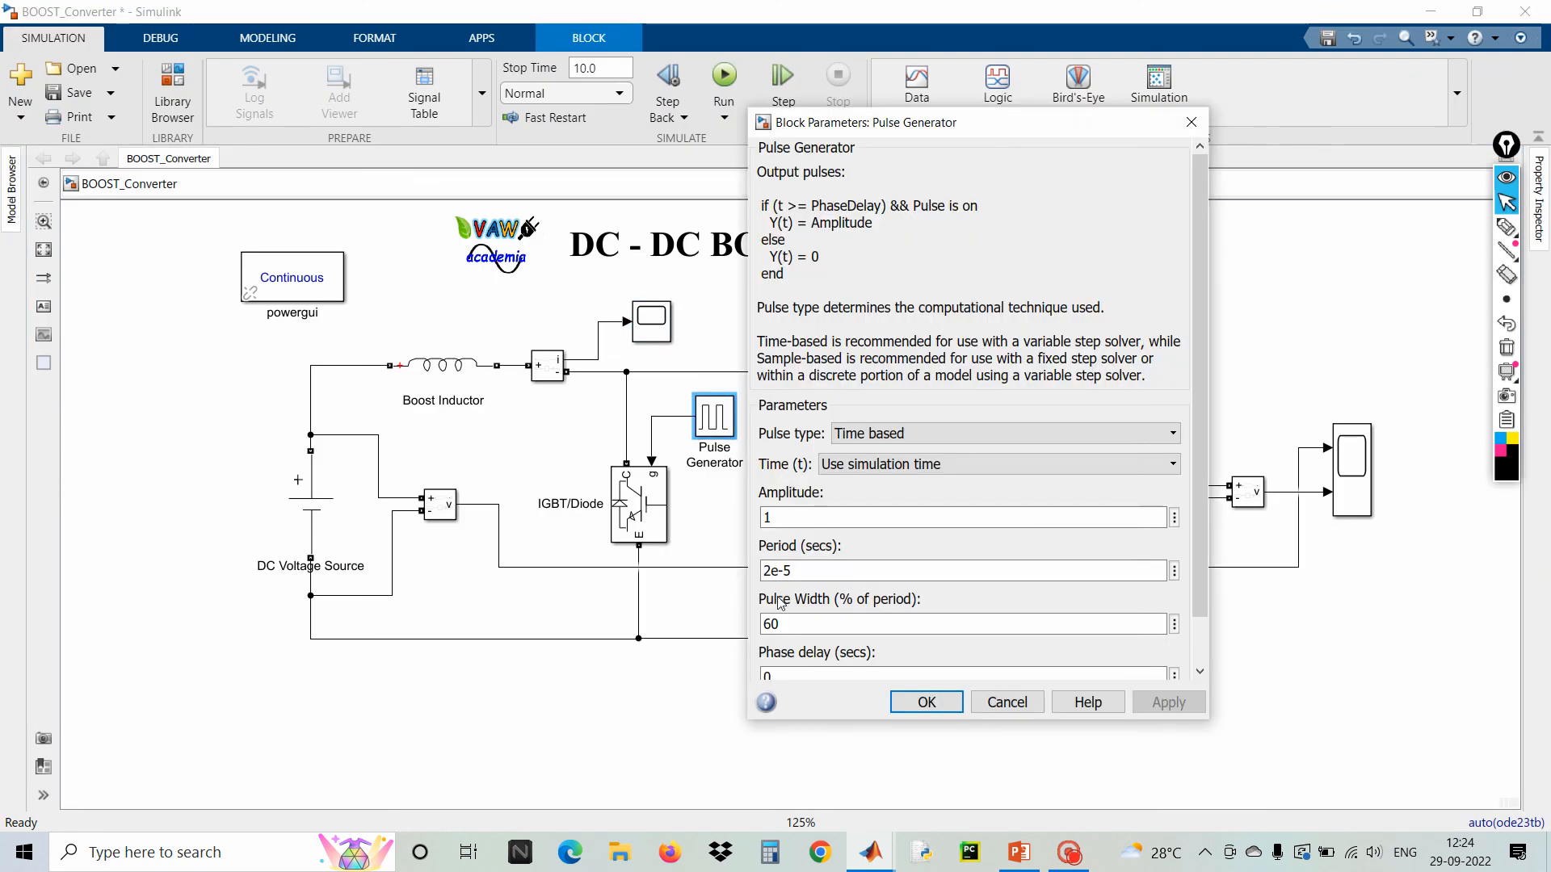
{"action": "double_click", "coordinate": [772, 624]}
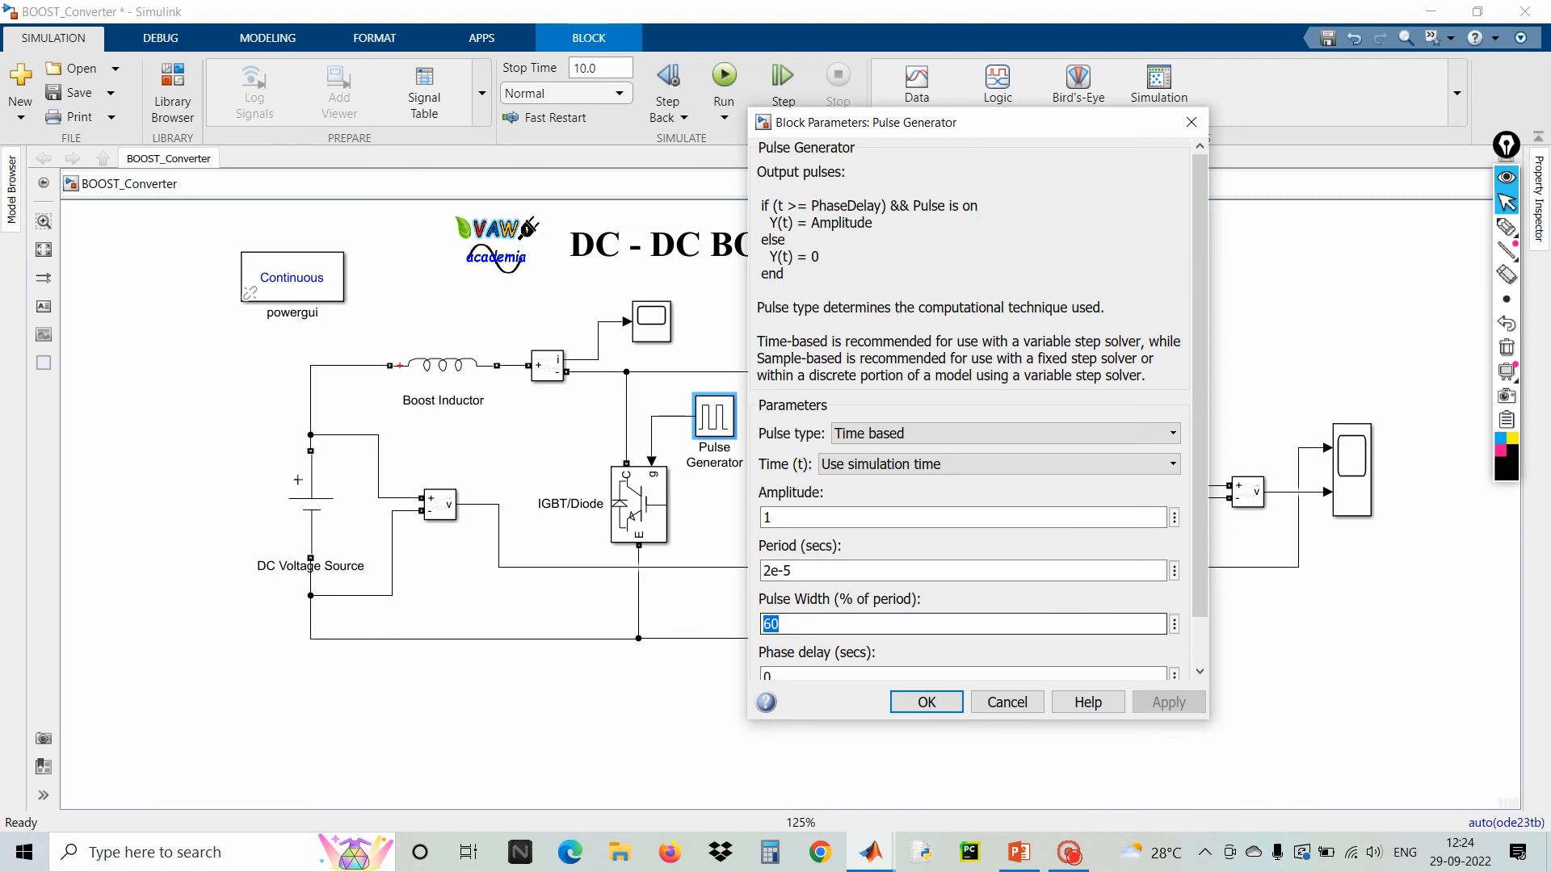
{"action": "type", "text": "8"}
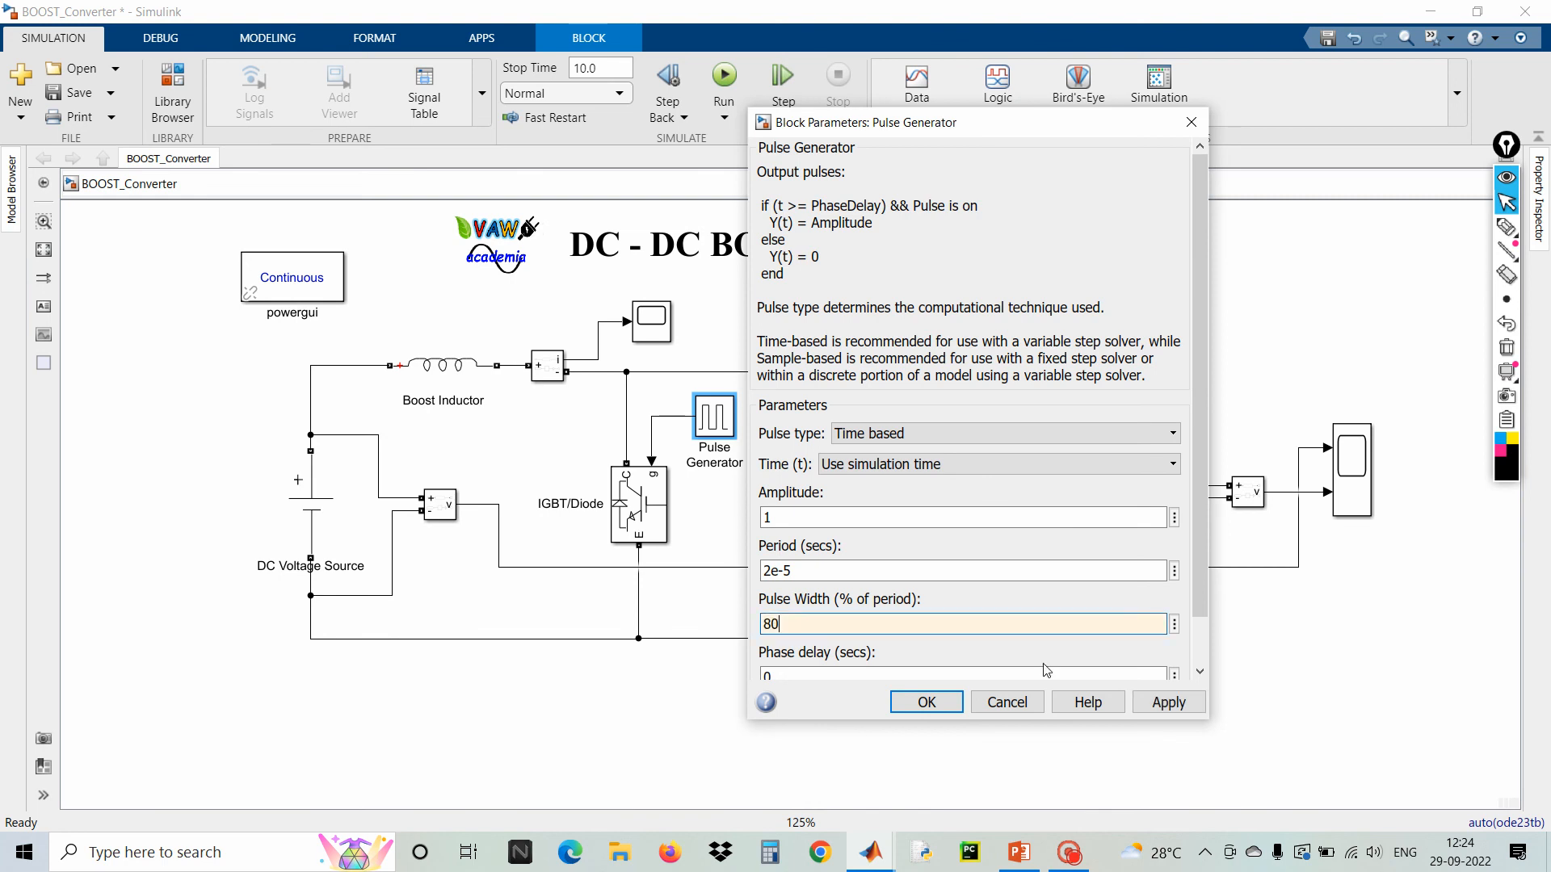
{"action": "left_click", "coordinate": [1176, 711]}
{"action": "left_click", "coordinate": [926, 702]}
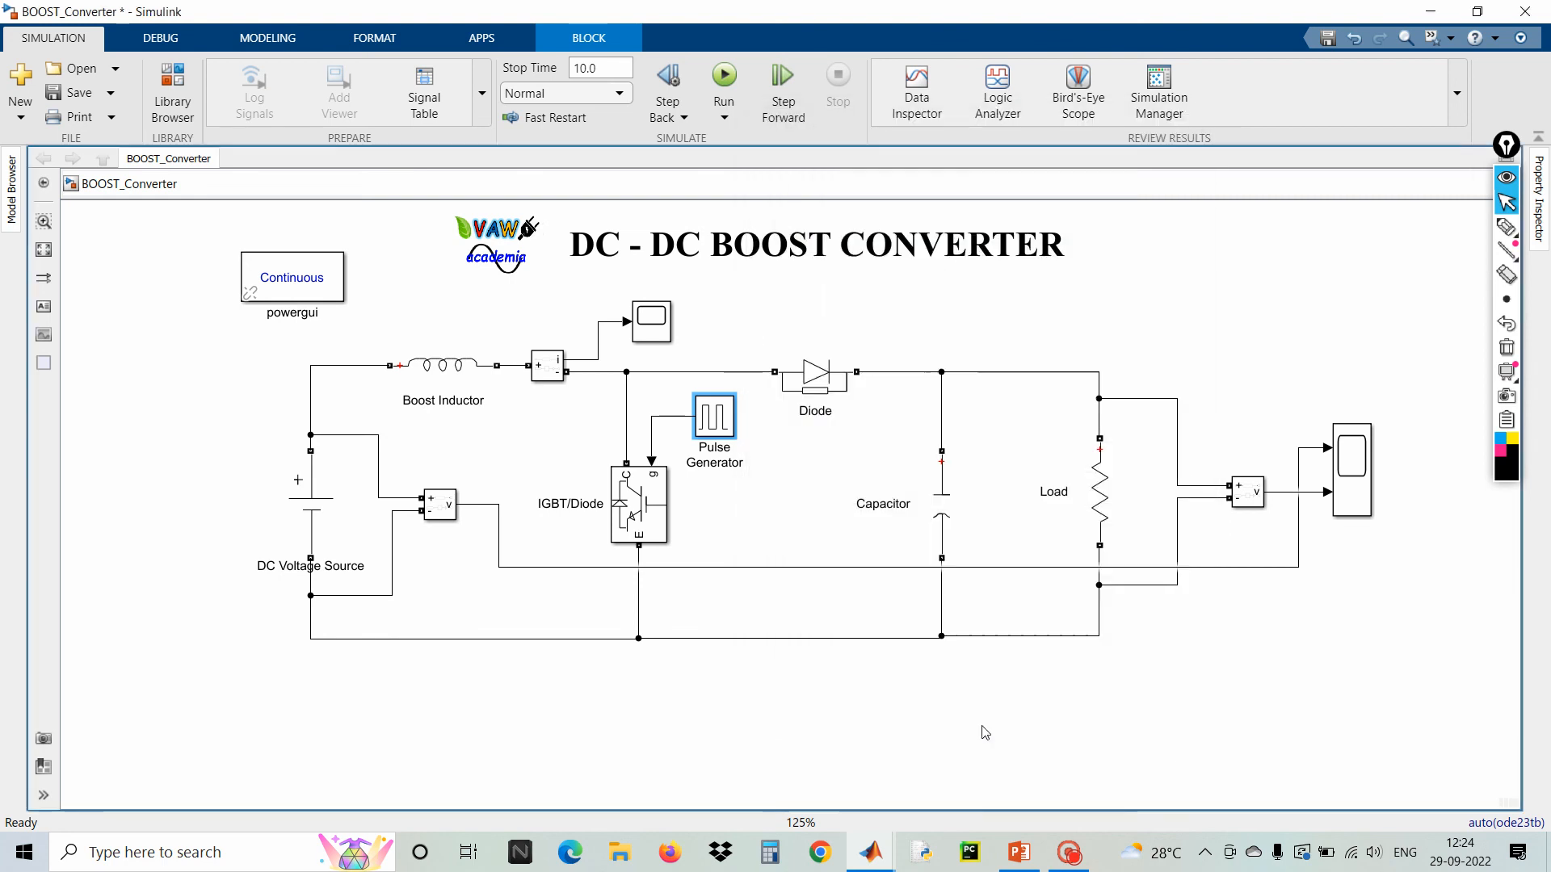
Run the simulation and watch the output voltage scope, then stop the simulation and close the scope
{"action": "left_click", "coordinate": [723, 76]}
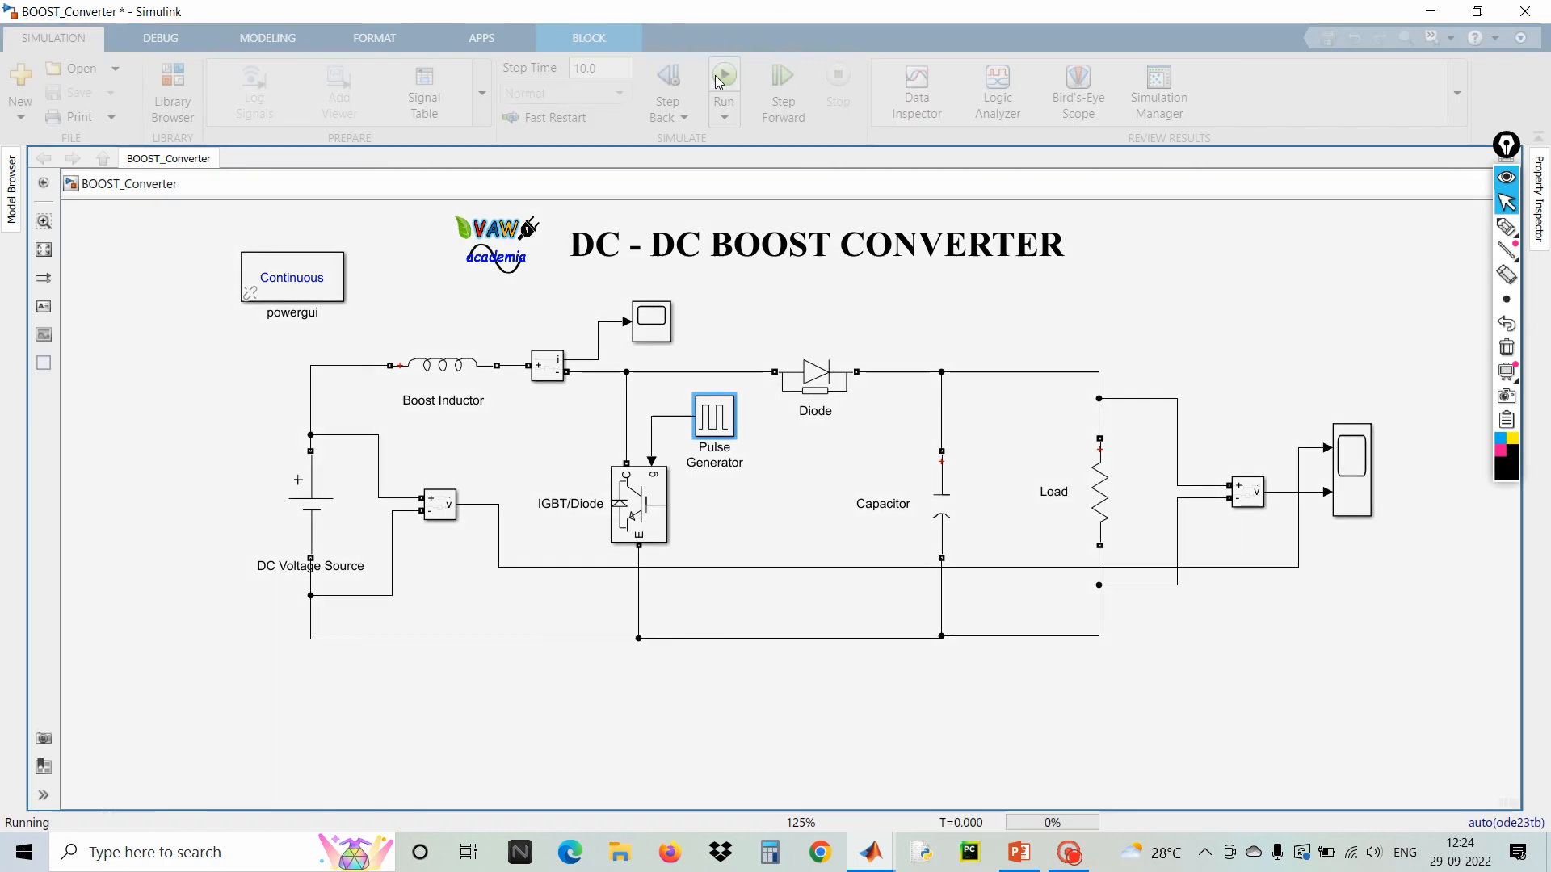
{"action": "double_click", "coordinate": [1362, 483]}
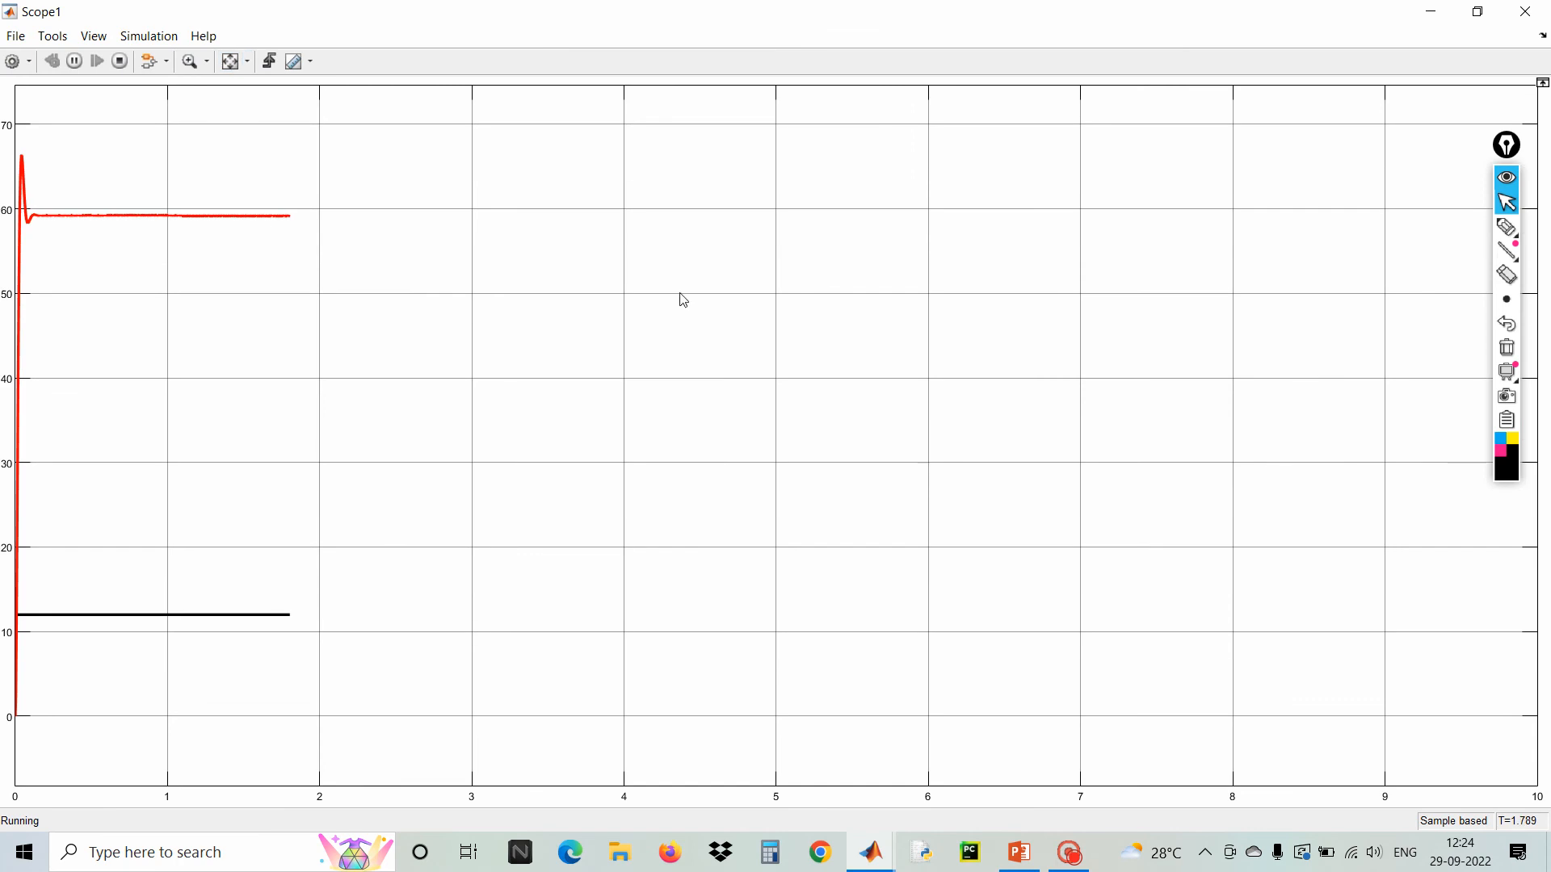
{"action": "left_click", "coordinate": [1509, 235]}
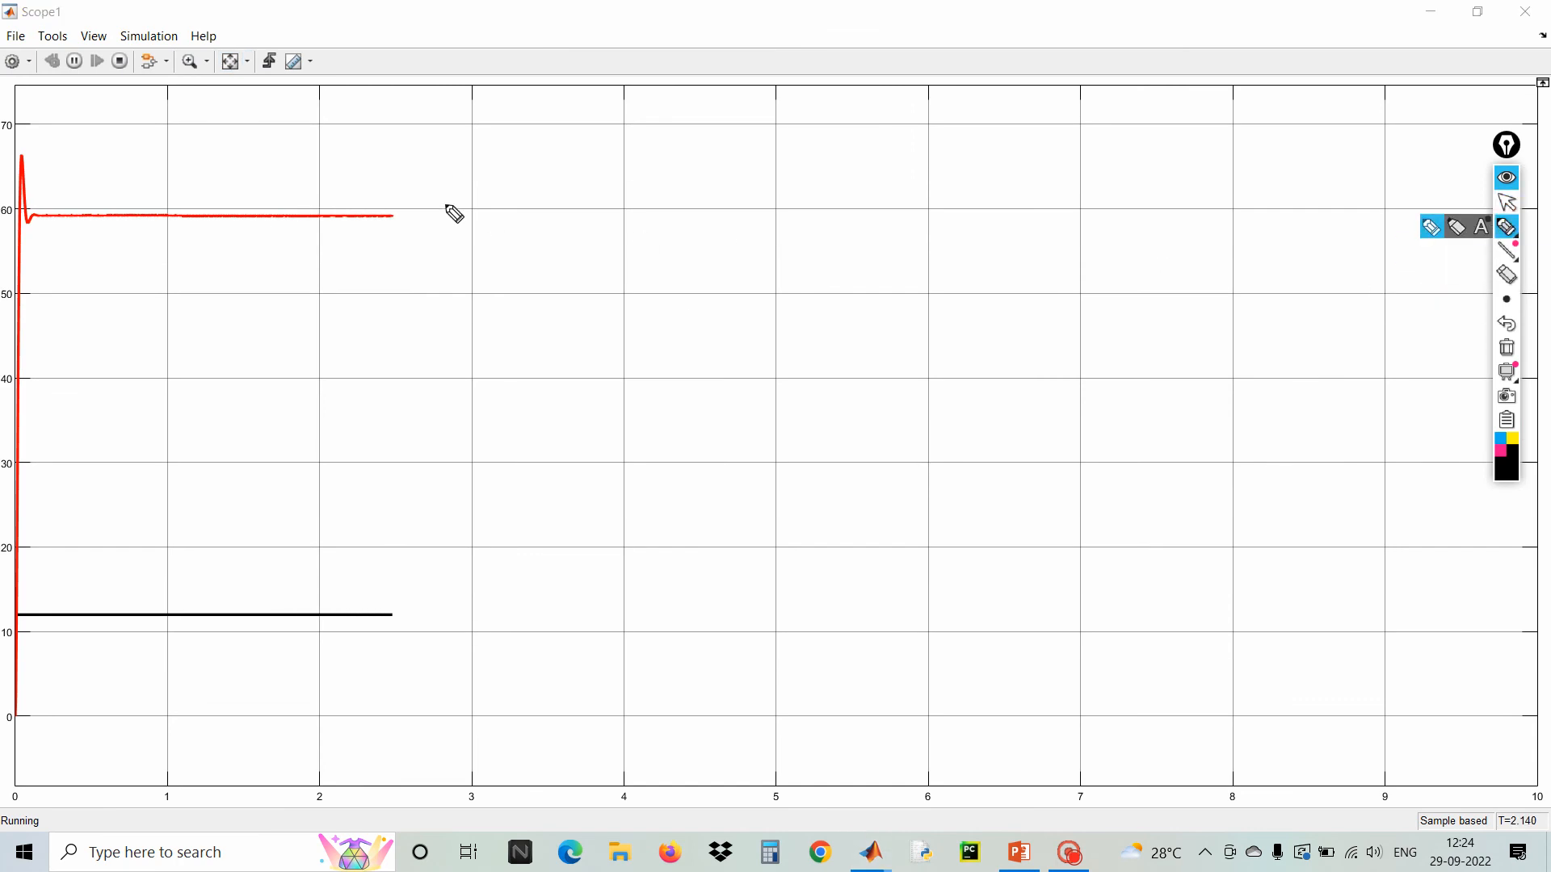
{"action": "mouse_move", "coordinate": [306, 122]}
{"action": "left_mouse_down"}
{"action": "mouse_move", "coordinate": [266, 197]}
{"action": "mouse_move", "coordinate": [257, 189]}
{"action": "mouse_move", "coordinate": [267, 213]}
{"action": "mouse_move", "coordinate": [284, 194]}
{"action": "left_mouse_up"}
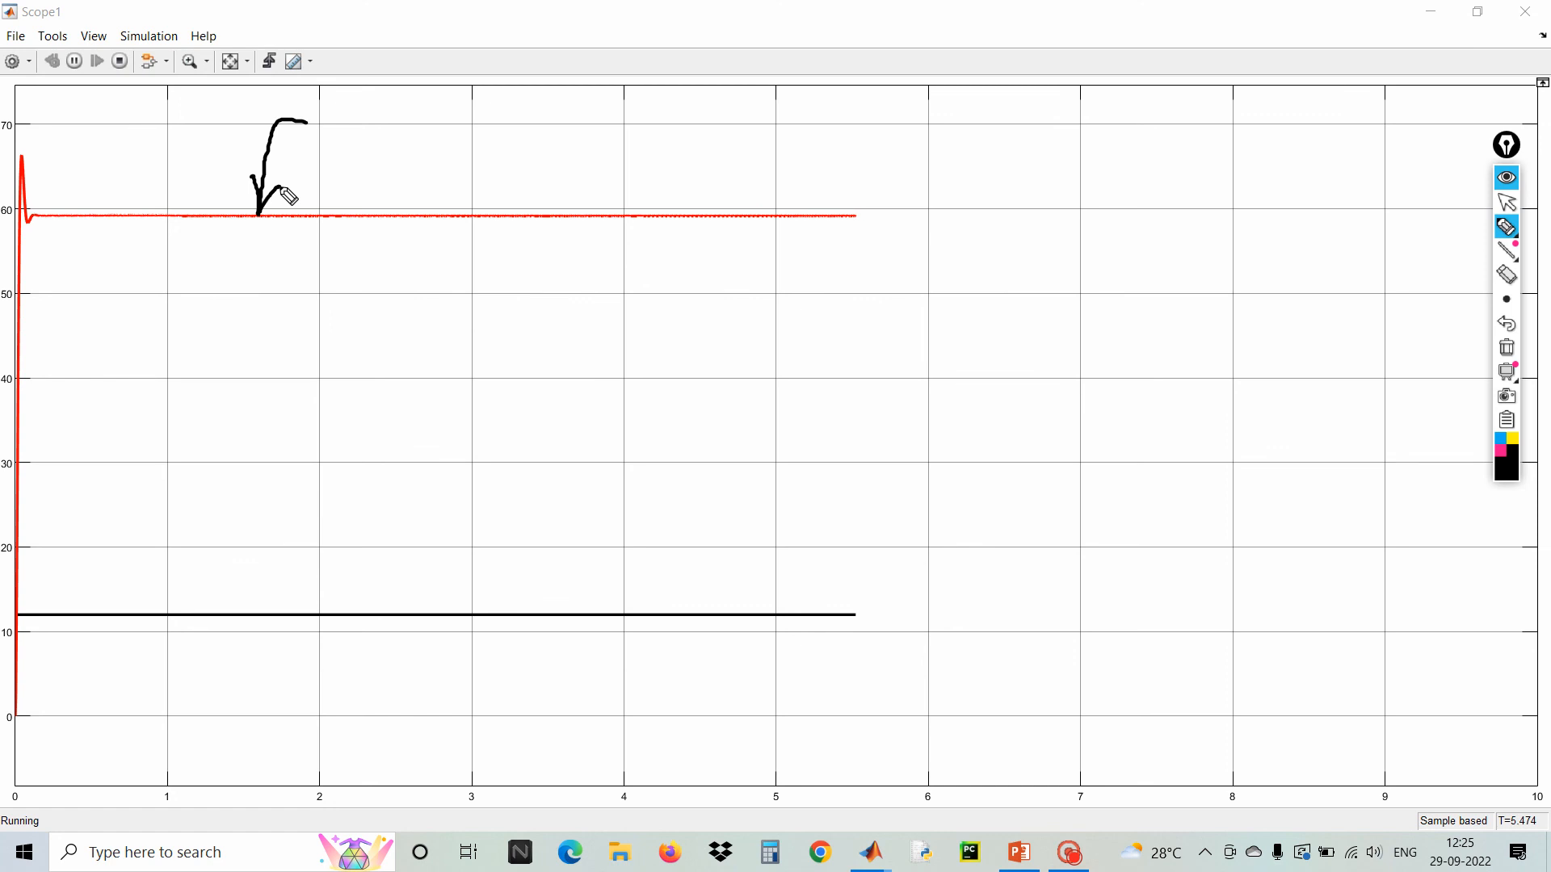
{"action": "left_click", "coordinate": [1508, 352]}
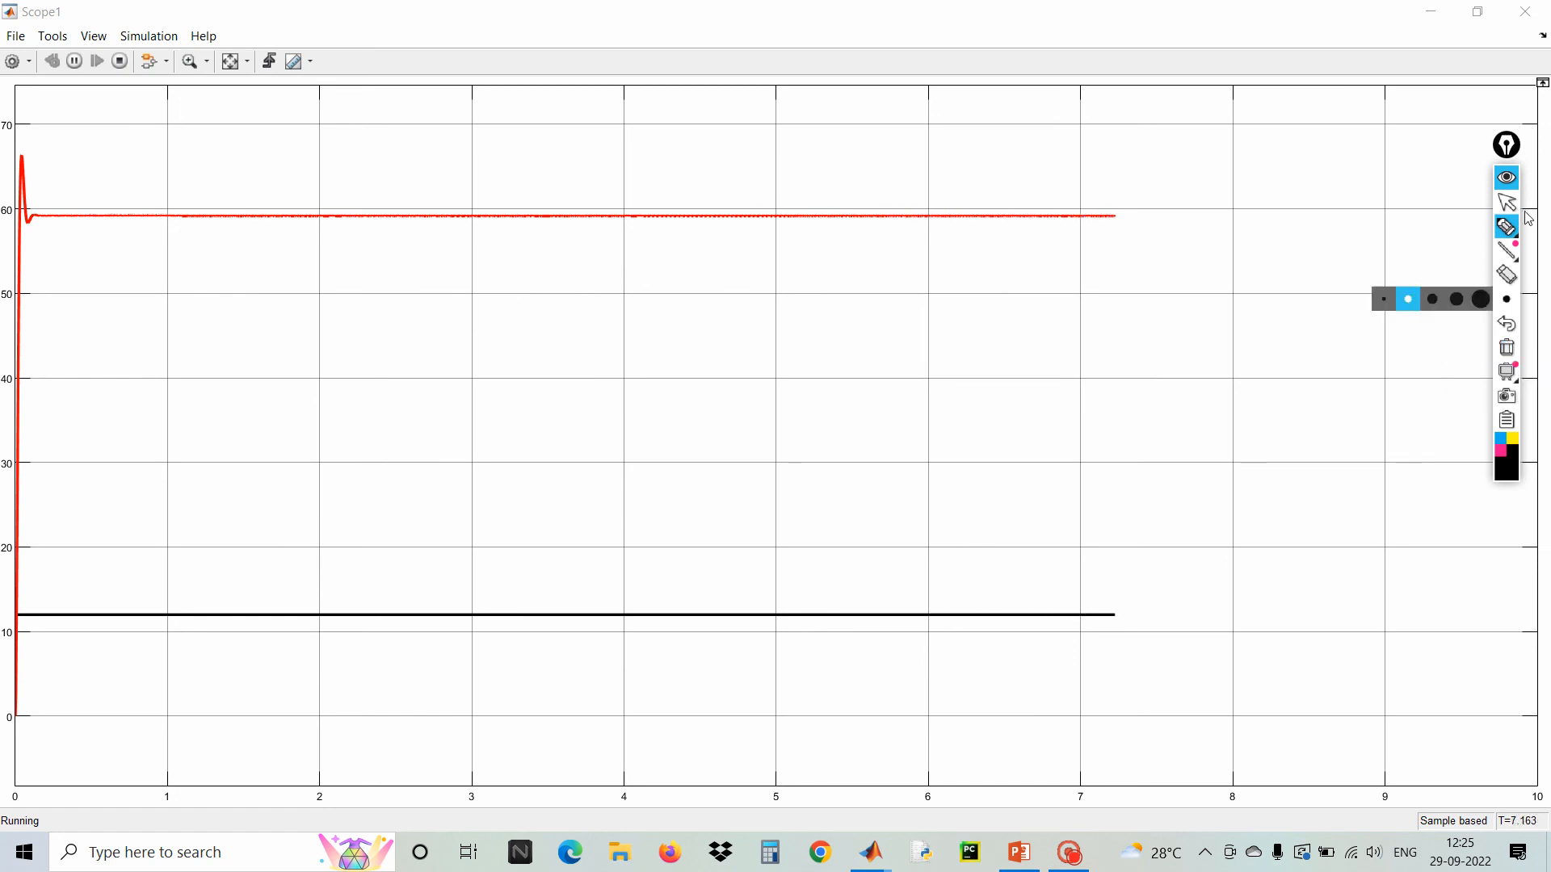
{"action": "left_click", "coordinate": [1512, 209]}
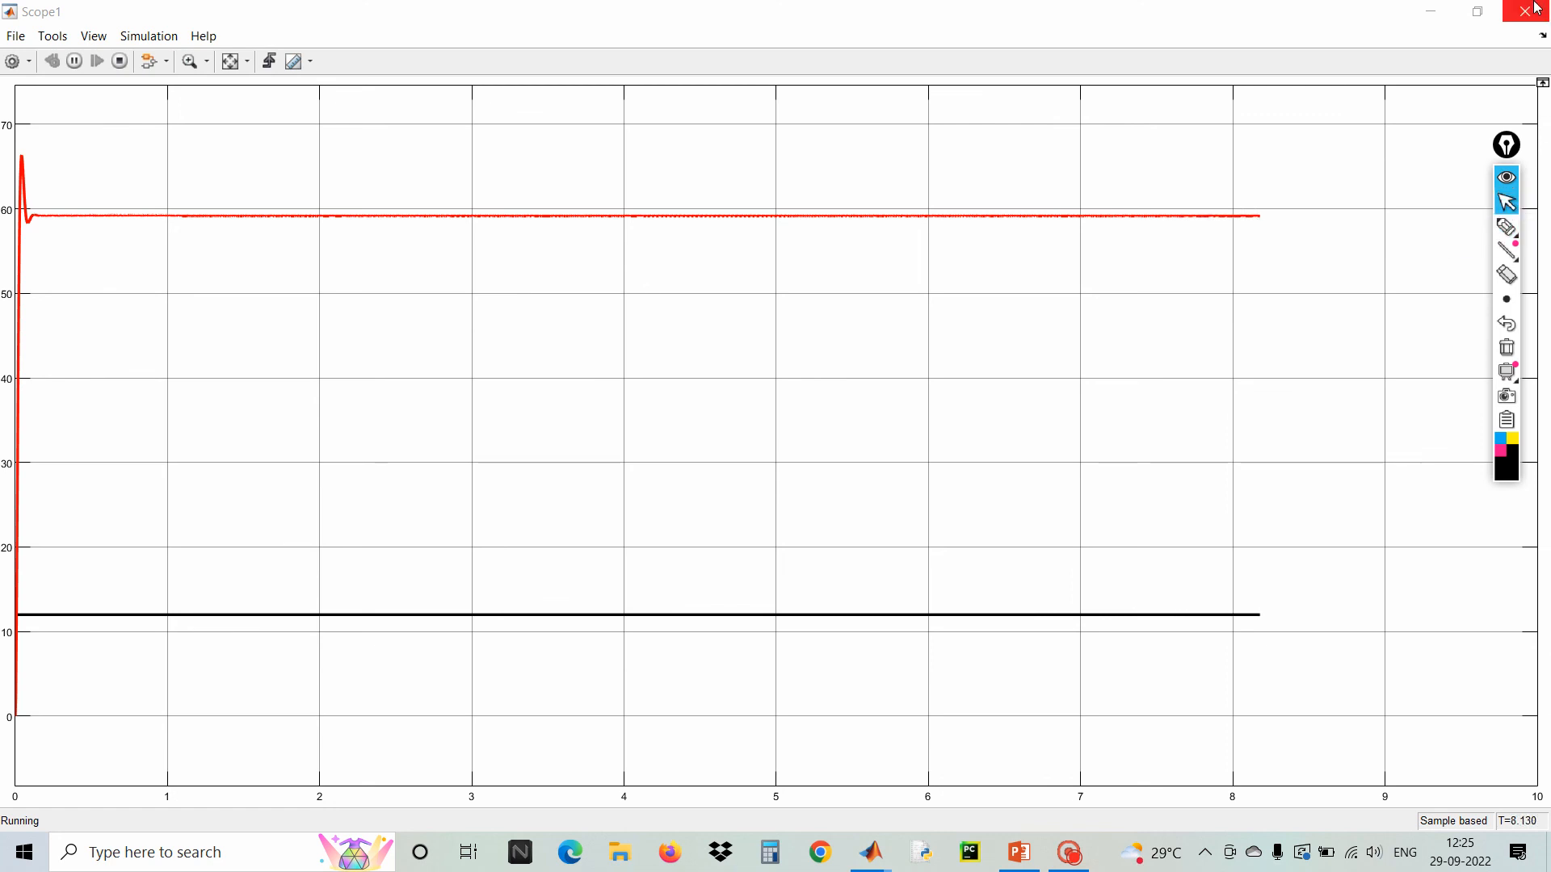
{"action": "left_click", "coordinate": [119, 61]}
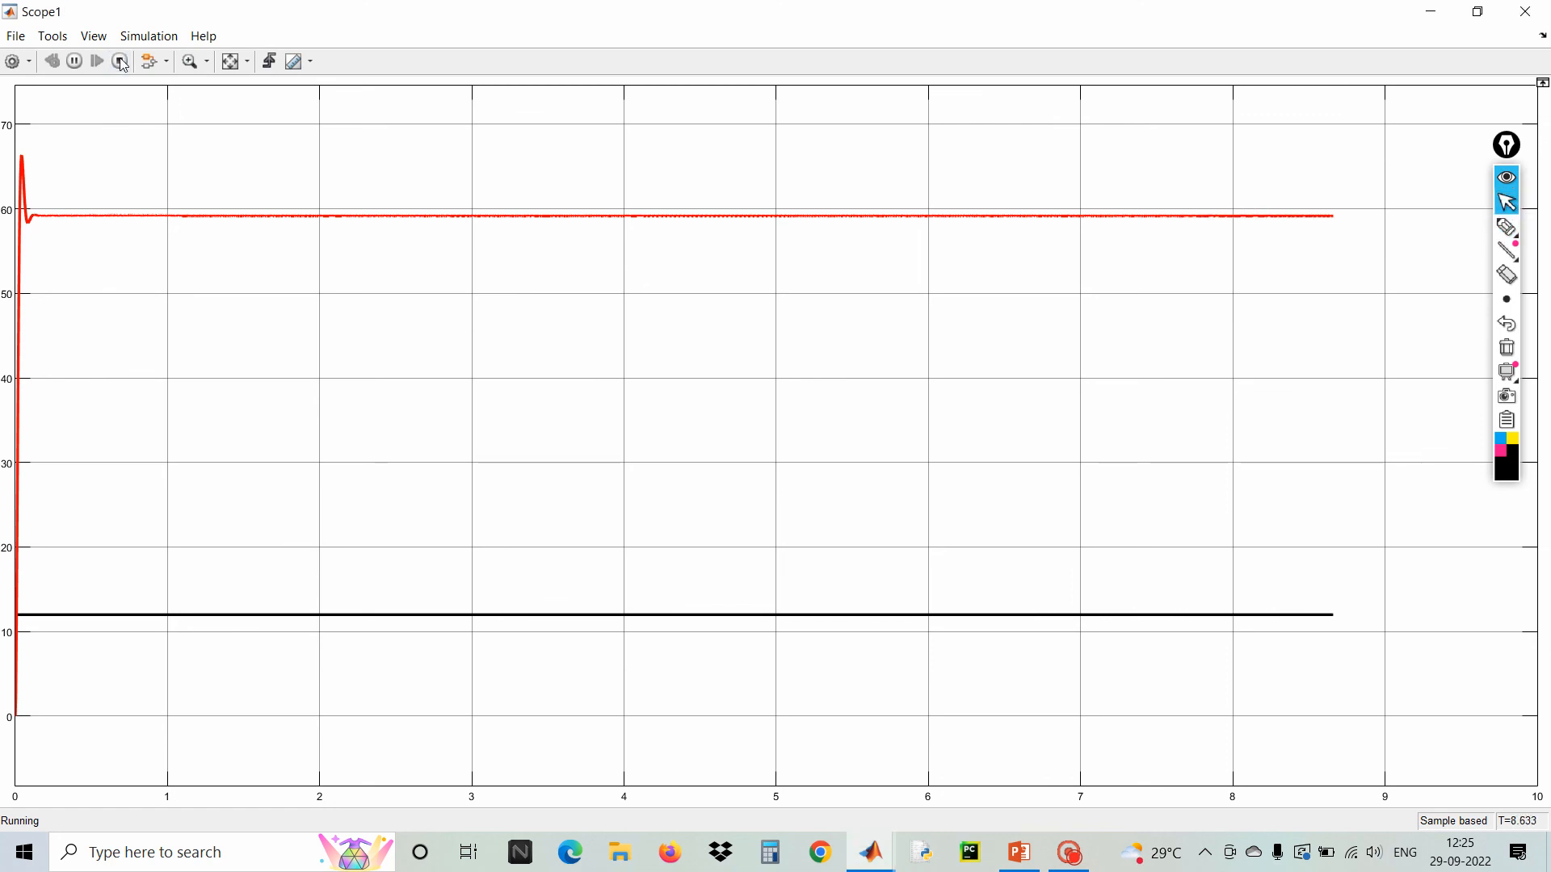
{"action": "left_click", "coordinate": [1525, 11]}
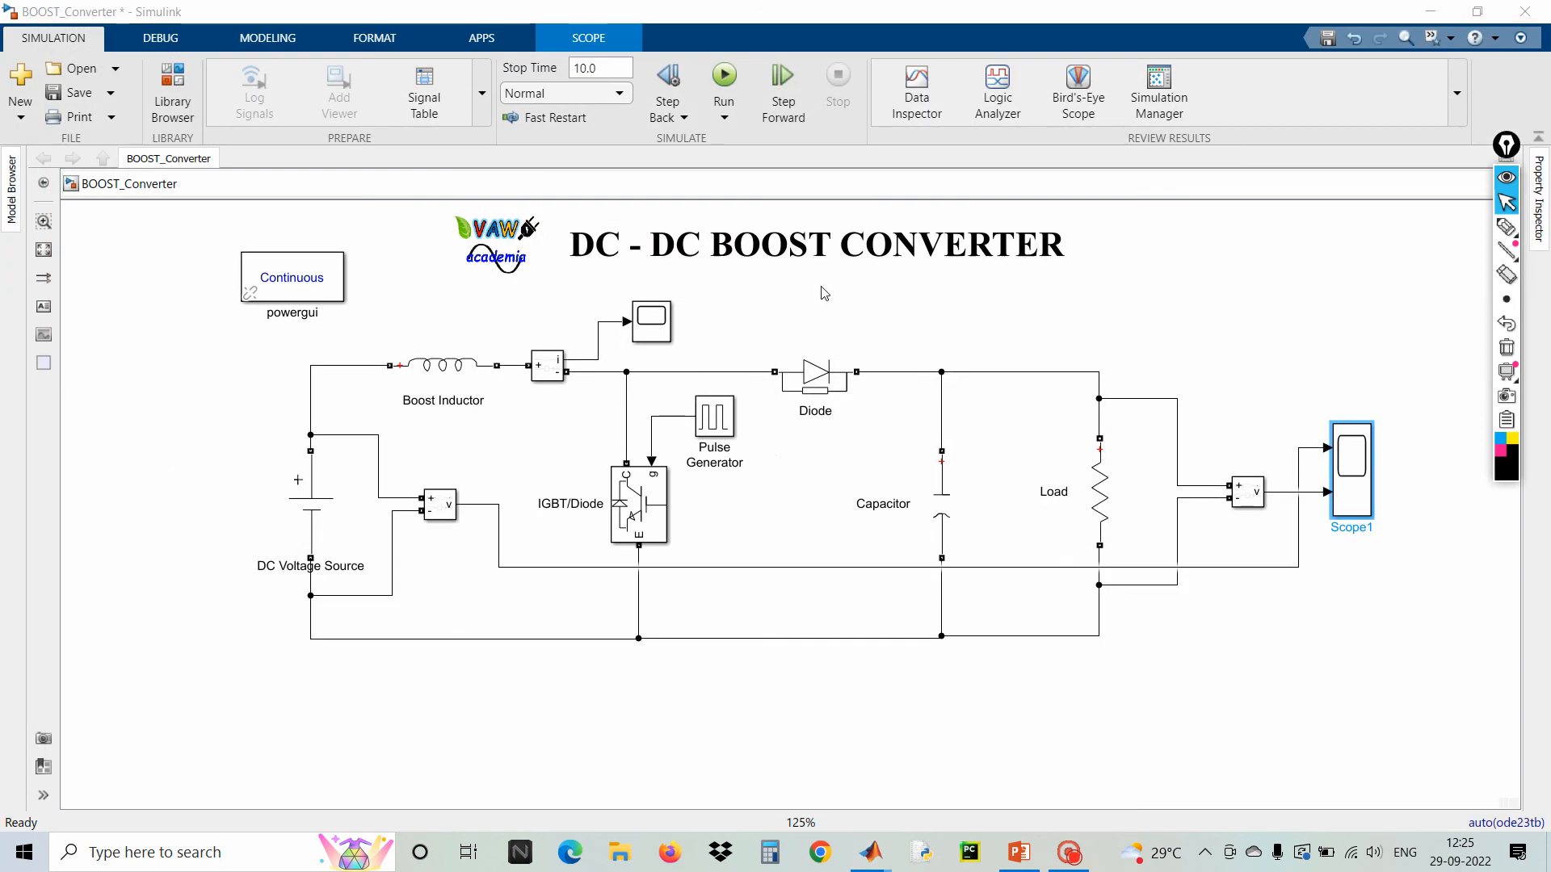
Replace the Pulse Generator with a PWM Generator (DC-DC) block, flipped and placed beside the IGBT
{"action": "left_click", "coordinate": [714, 426]}
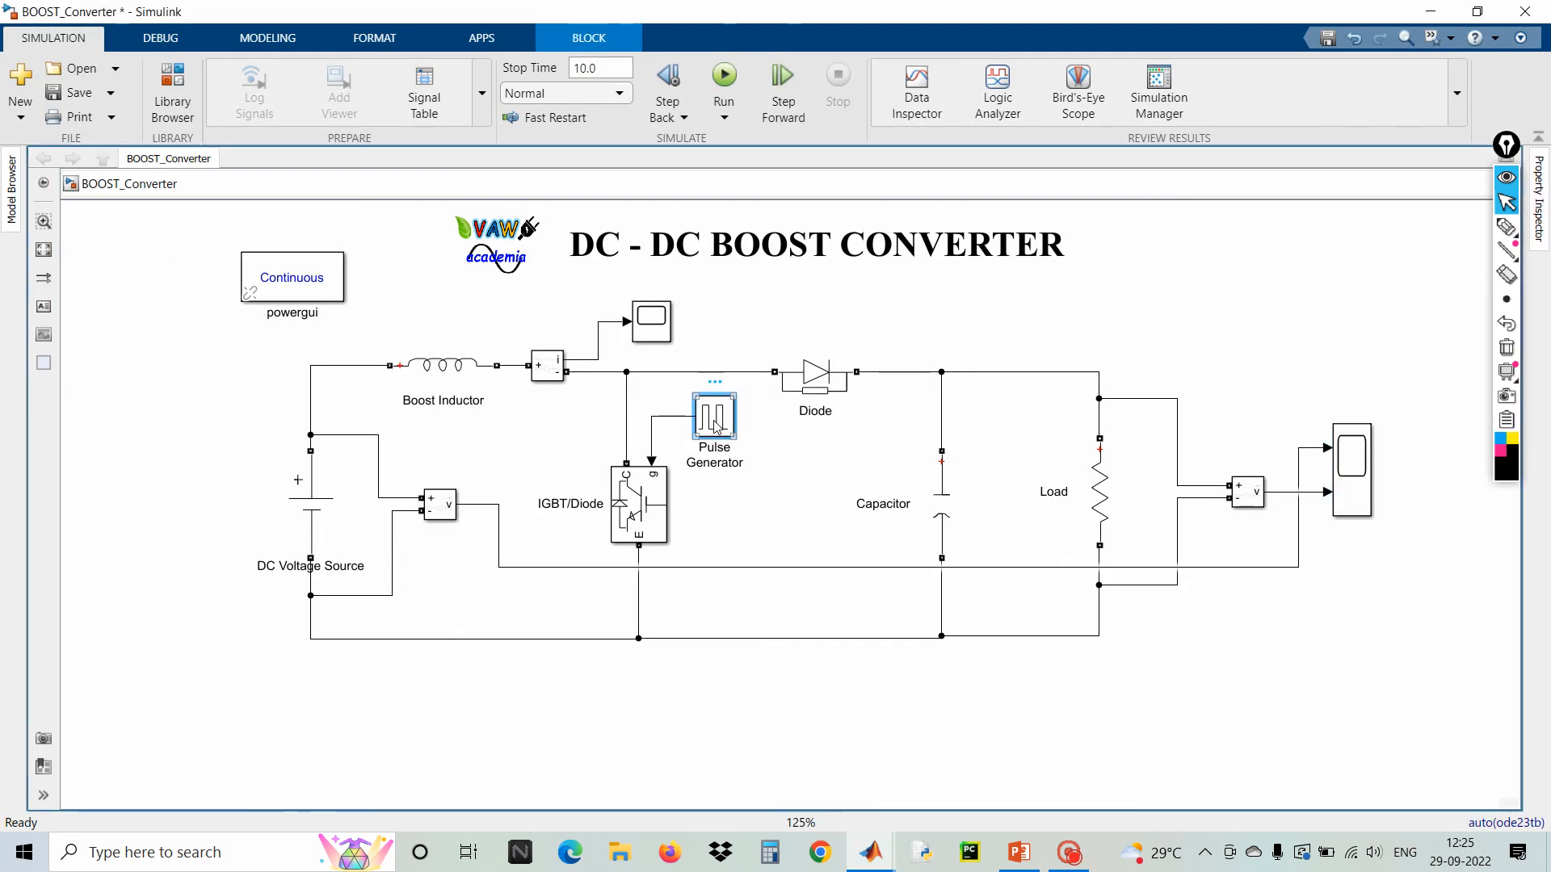
{"action": "key", "text": "Delete"}
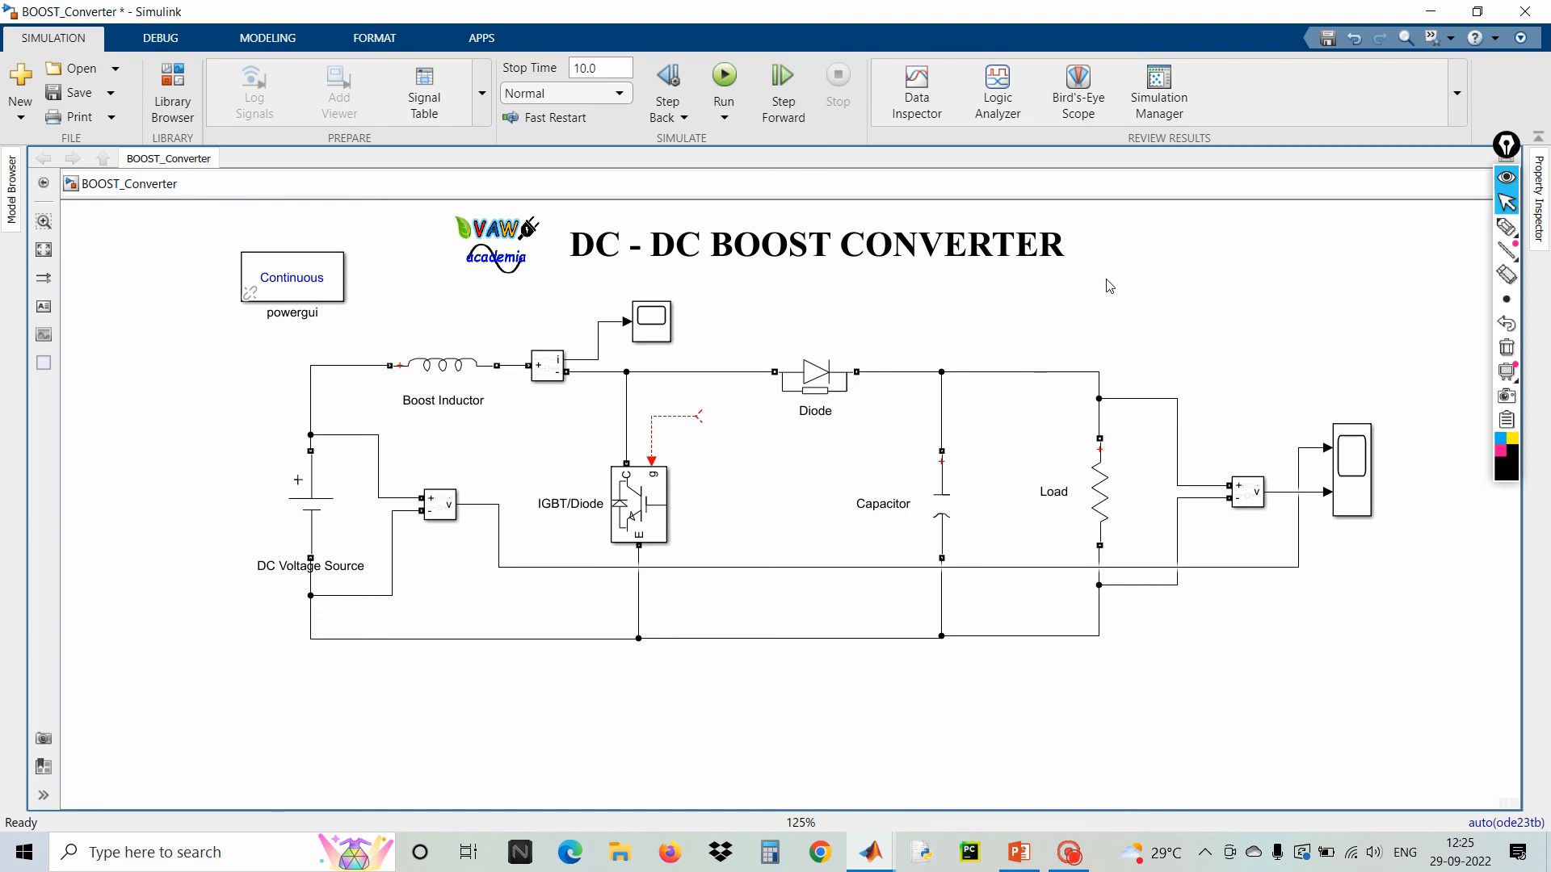
{"action": "double_click", "coordinate": [1105, 278]}
{"action": "type", "text": "p"}
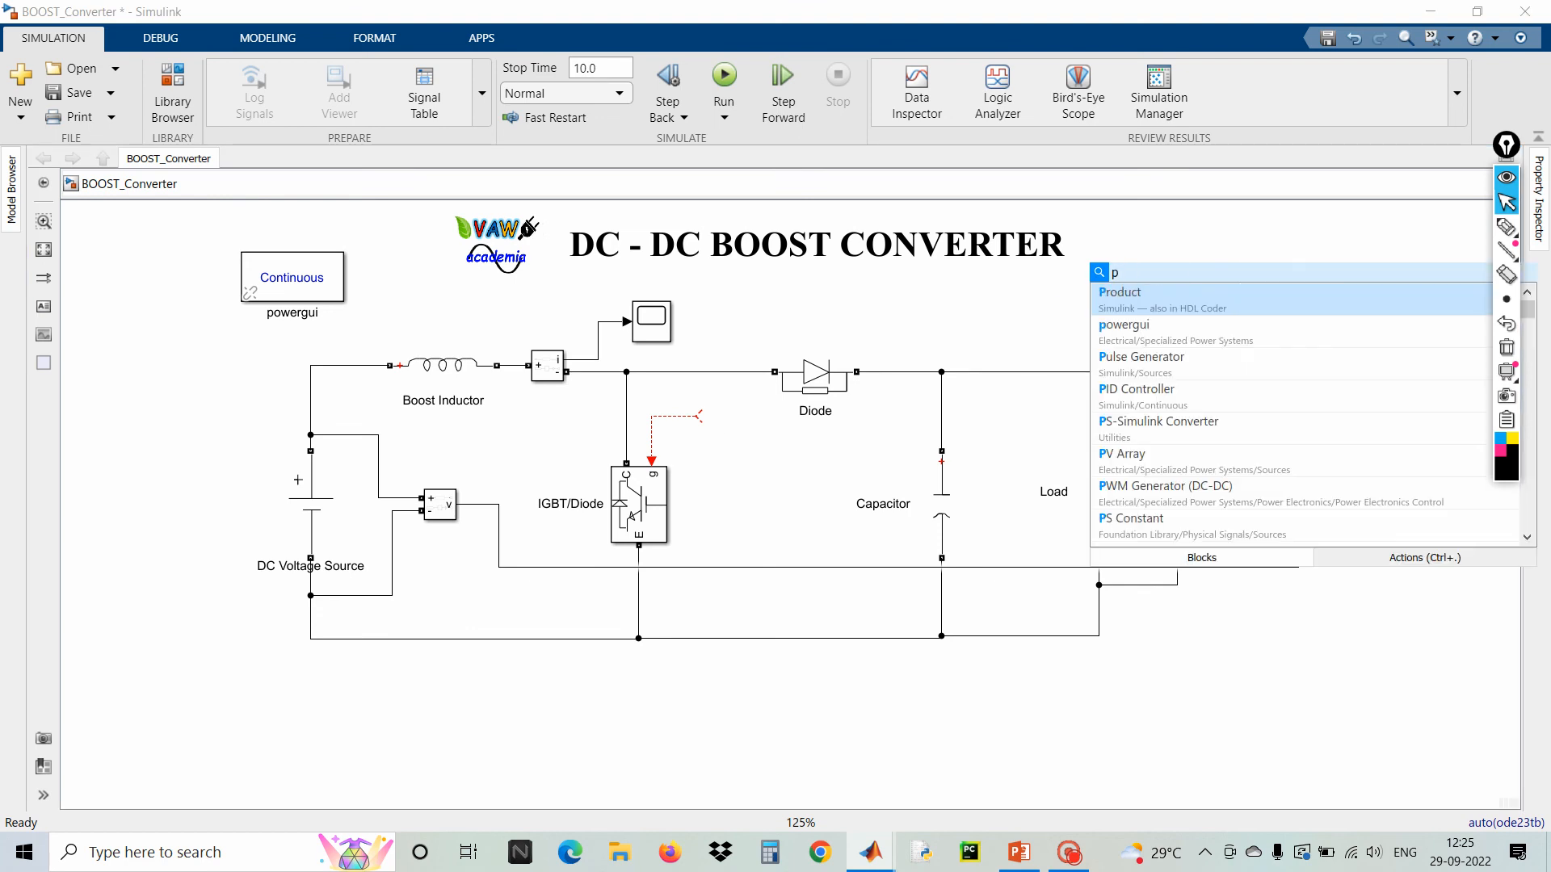
{"action": "type", "text": "wm"}
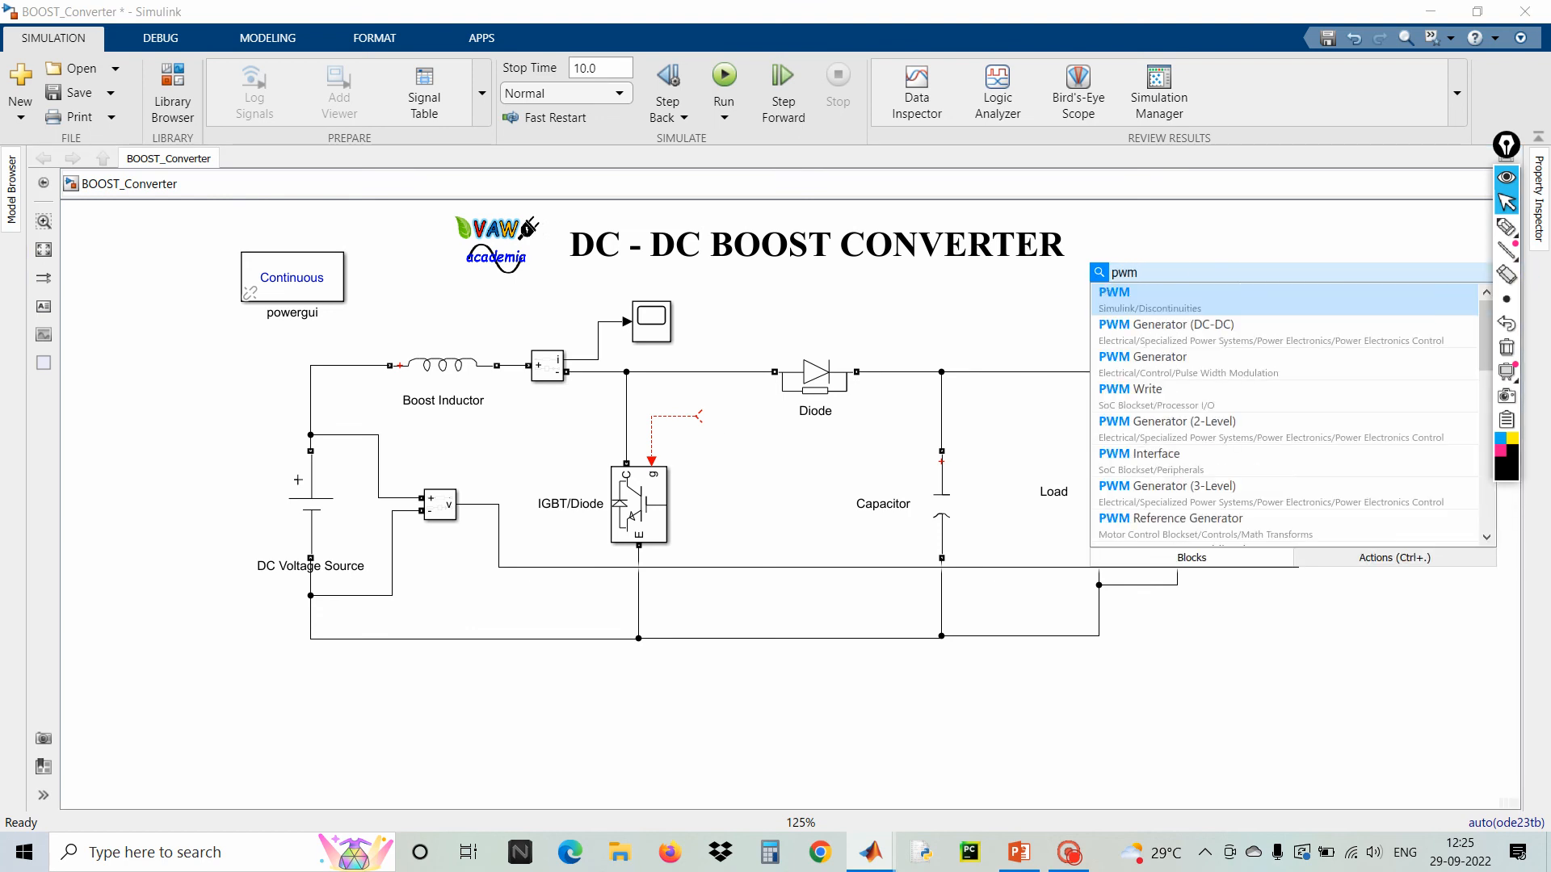
{"action": "left_click", "coordinate": [1139, 324]}
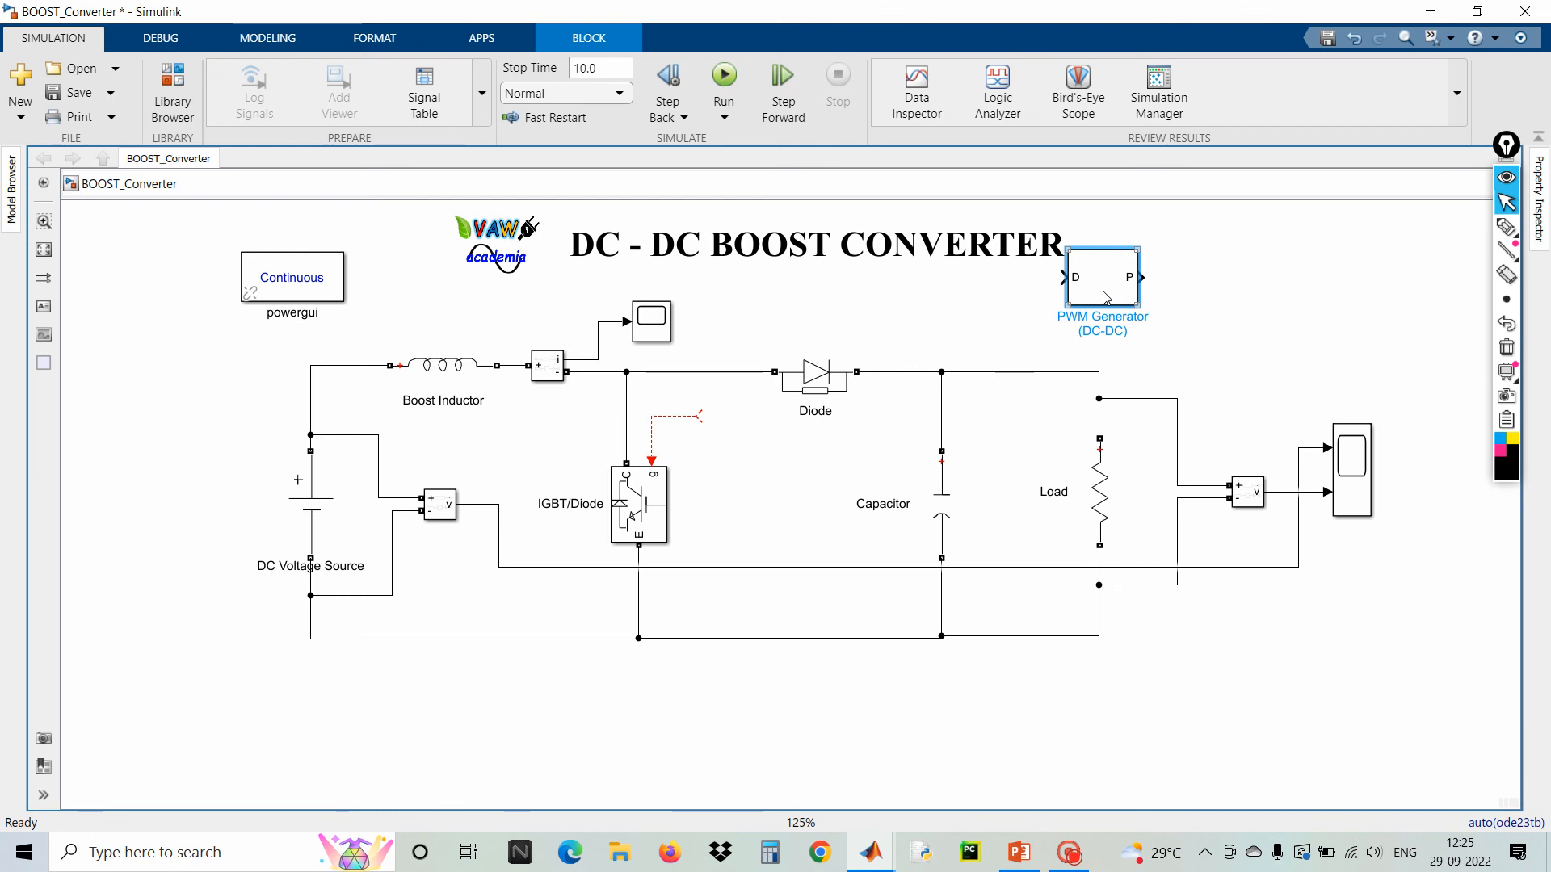
{"action": "key", "text": "ctrl+i"}
{"action": "left_click_drag", "start_coordinate": [1105, 297], "coordinate": [777, 468]}
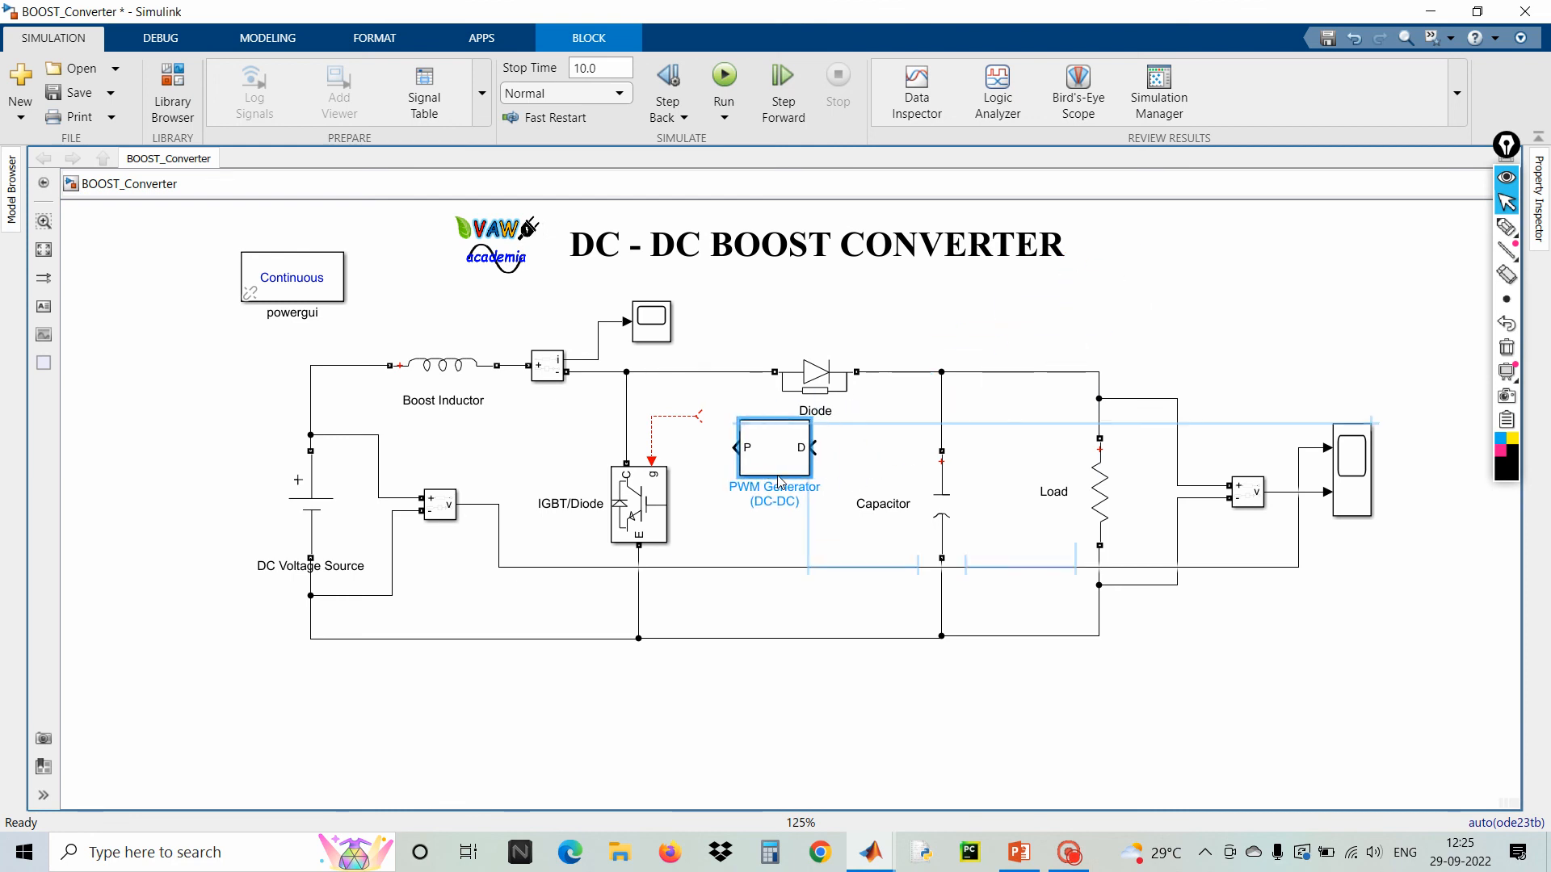
Delete the dangling gate signal line and move the PWM Generator (DC-DC) above the circuit near the title
{"action": "left_click", "coordinate": [672, 418]}
{"action": "key", "text": "Delete"}
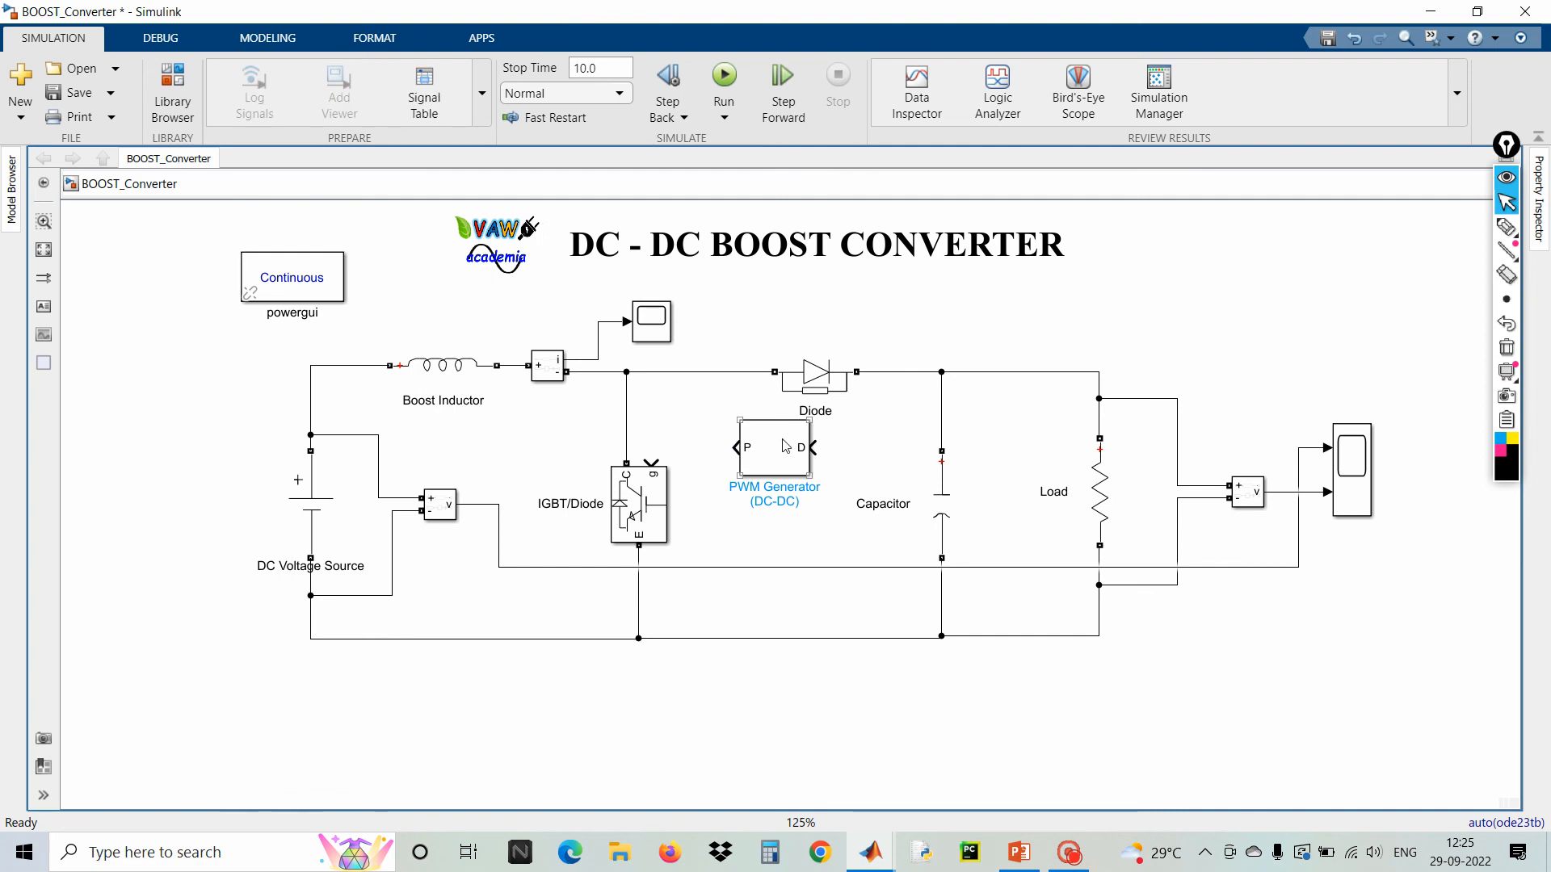
{"action": "left_click", "coordinate": [785, 445]}
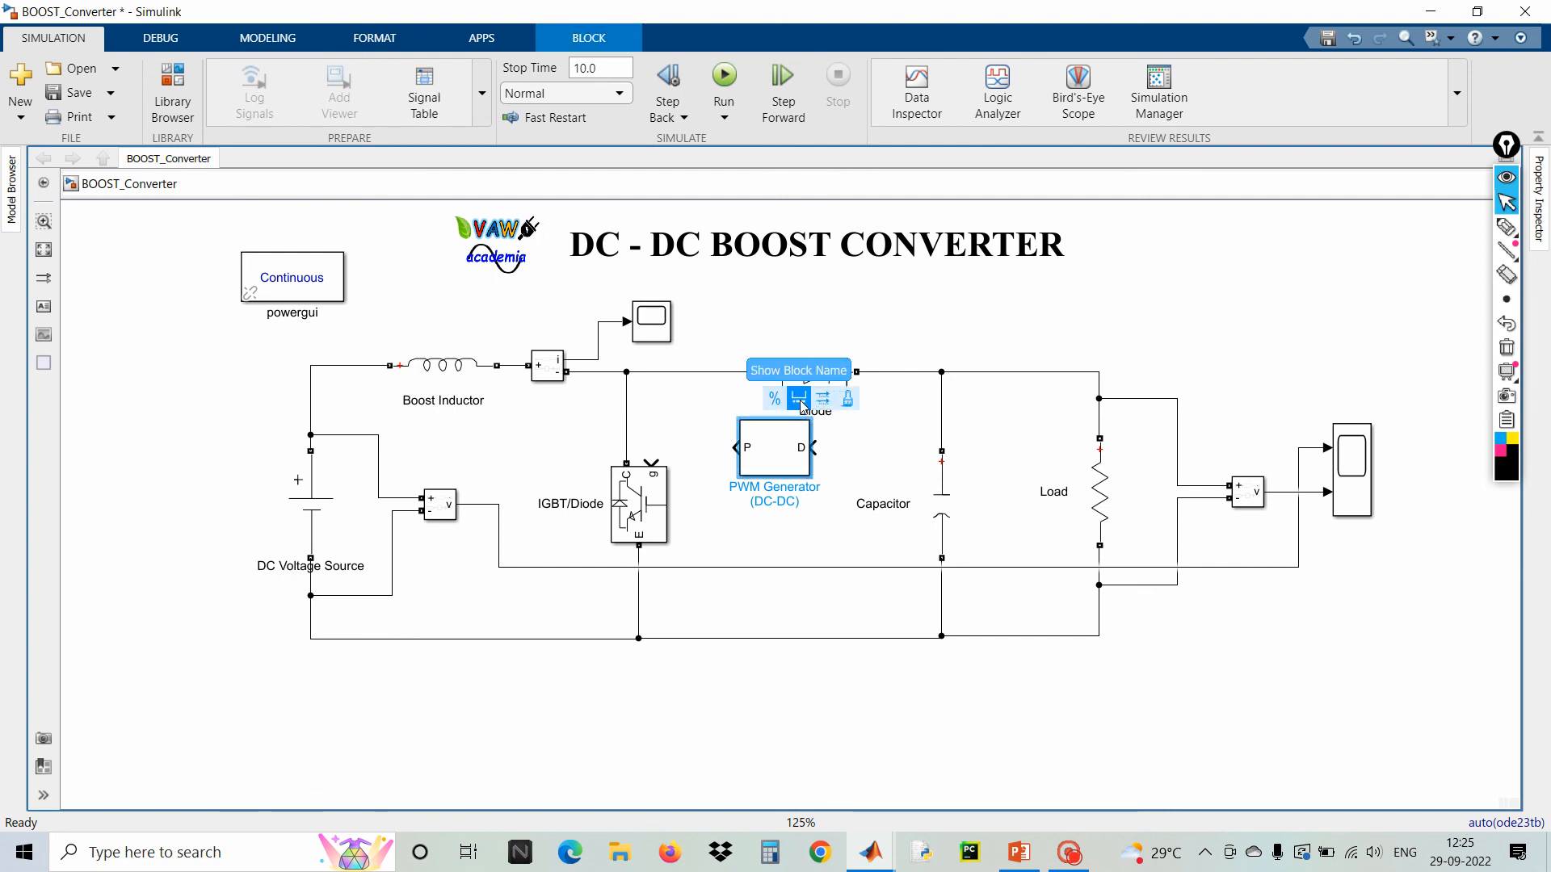
{"action": "left_click_drag", "start_coordinate": [788, 462], "coordinate": [1189, 310]}
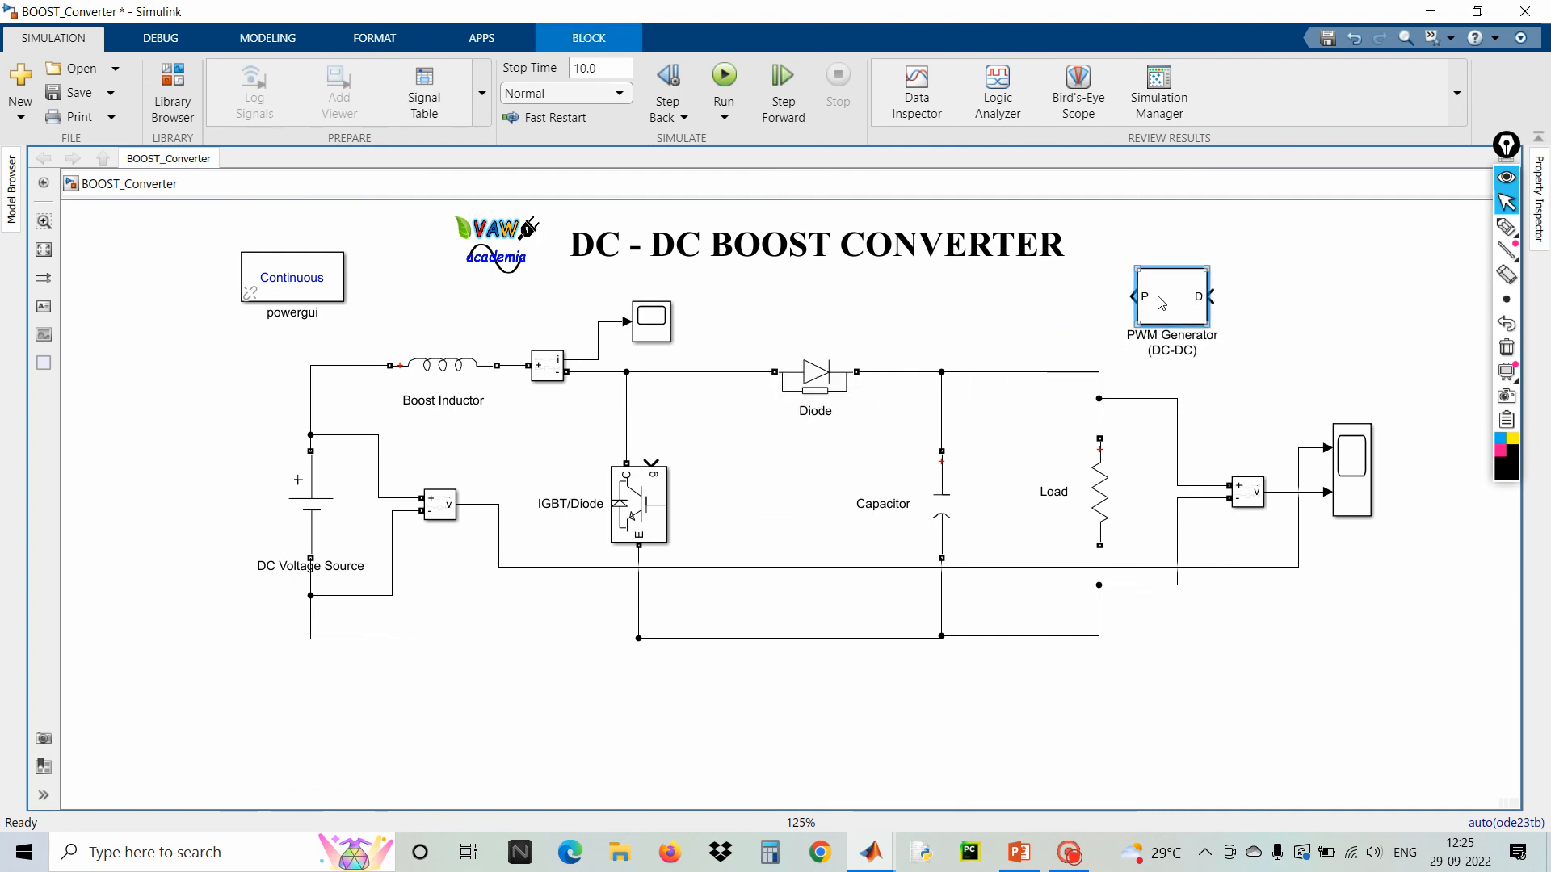
Set the PWM Generator (DC-DC) switching frequency to 50000 Hz and confirm
{"action": "double_click", "coordinate": [1161, 302]}
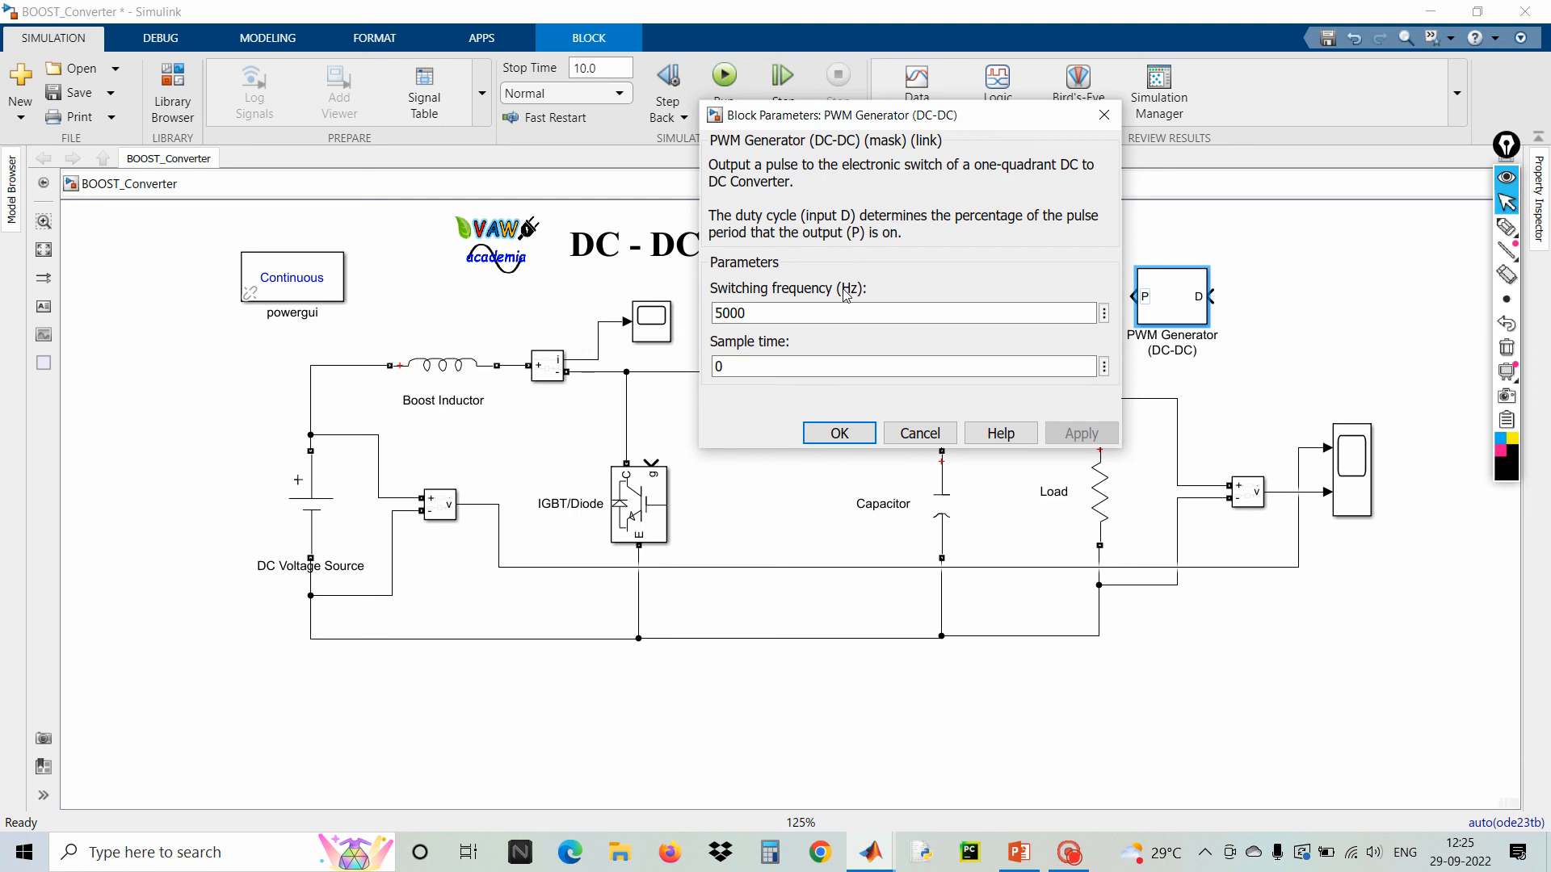
{"action": "double_click", "coordinate": [797, 313]}
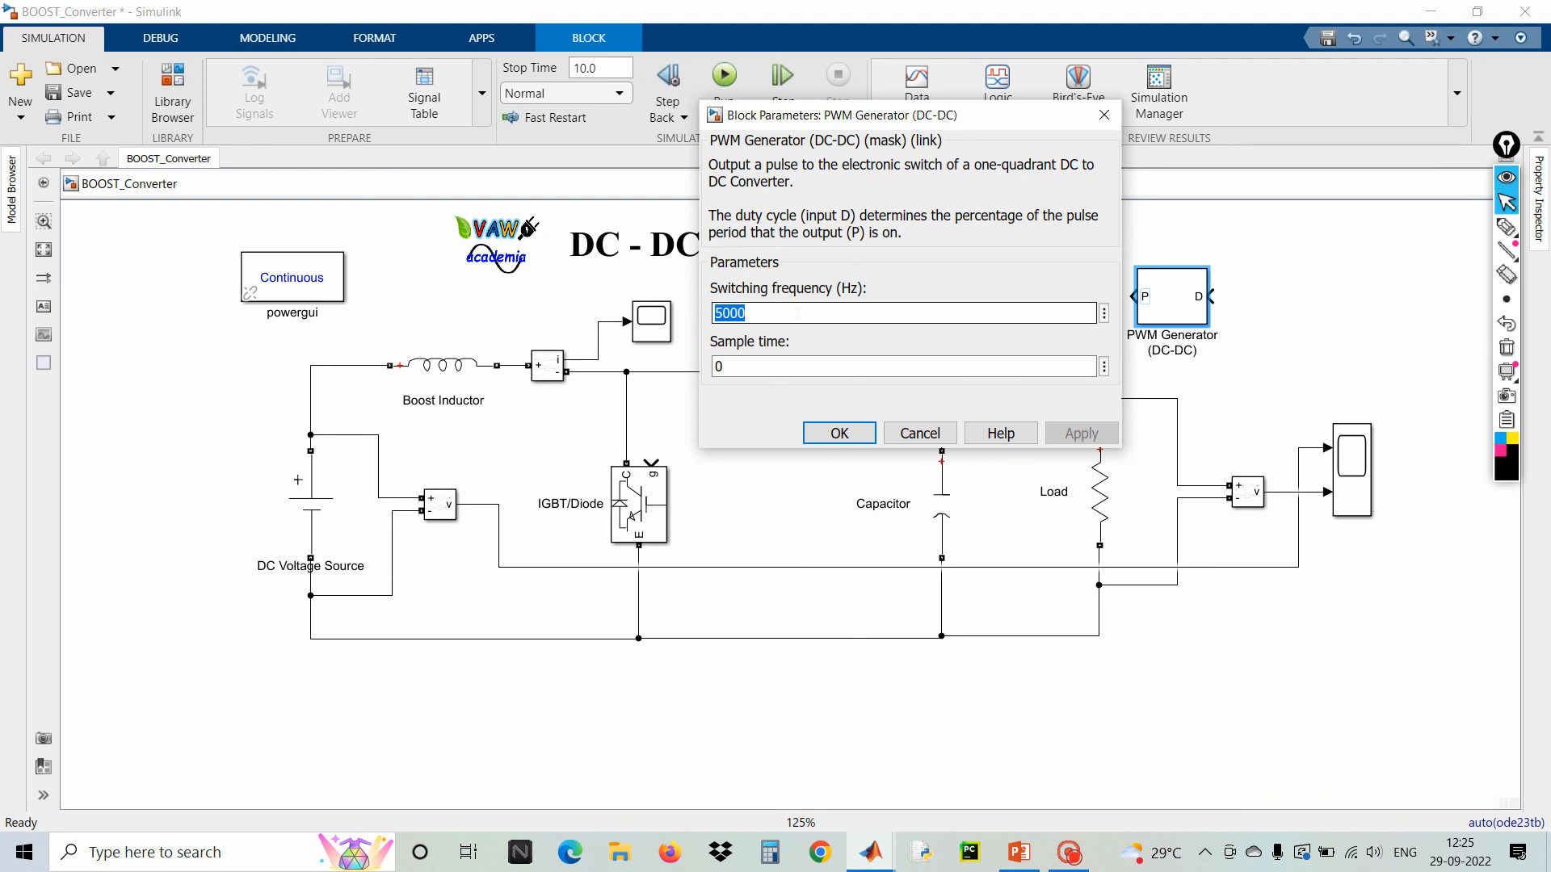
{"action": "left_click", "coordinate": [798, 314]}
{"action": "type", "text": "0"}
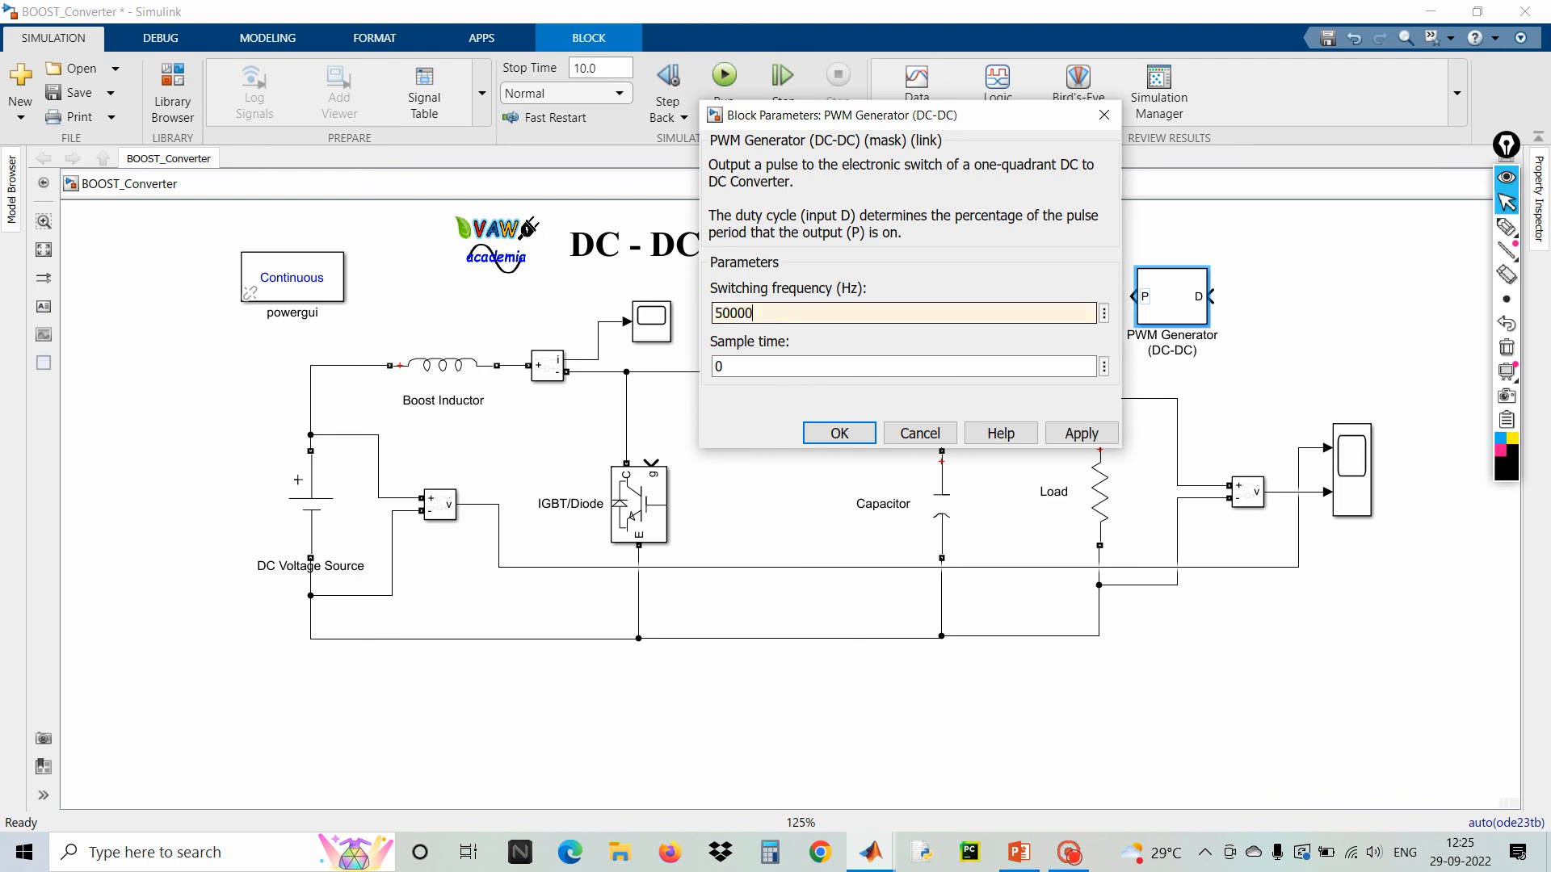
{"action": "left_click", "coordinate": [864, 433]}
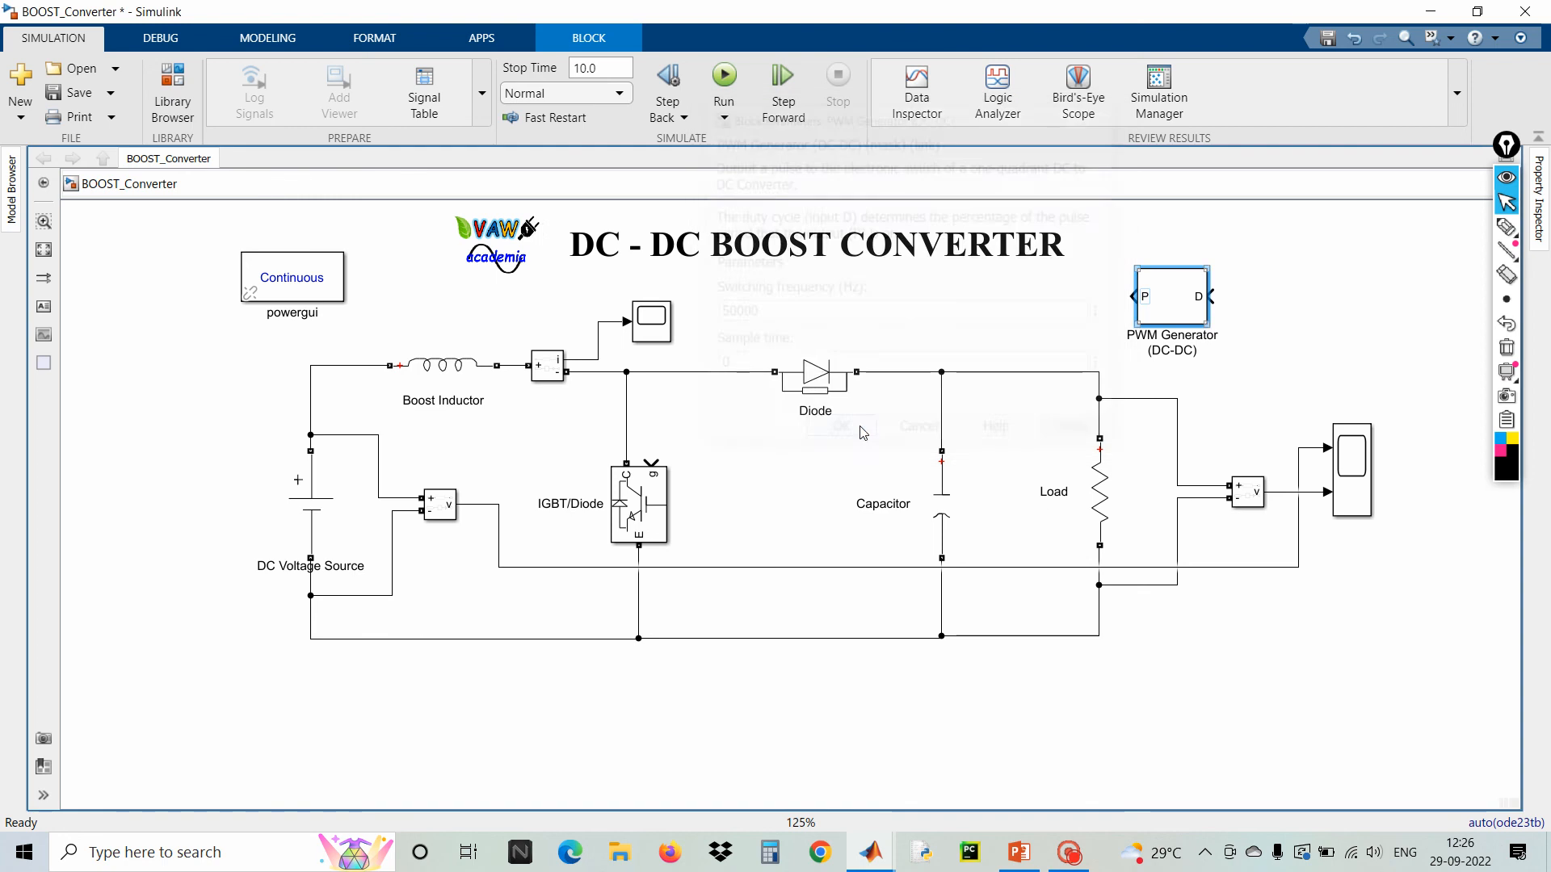
Nudge the PWM Generator (DC-DC) block slightly to the left
{"action": "left_click_drag", "start_coordinate": [1177, 312], "coordinate": [1152, 312]}
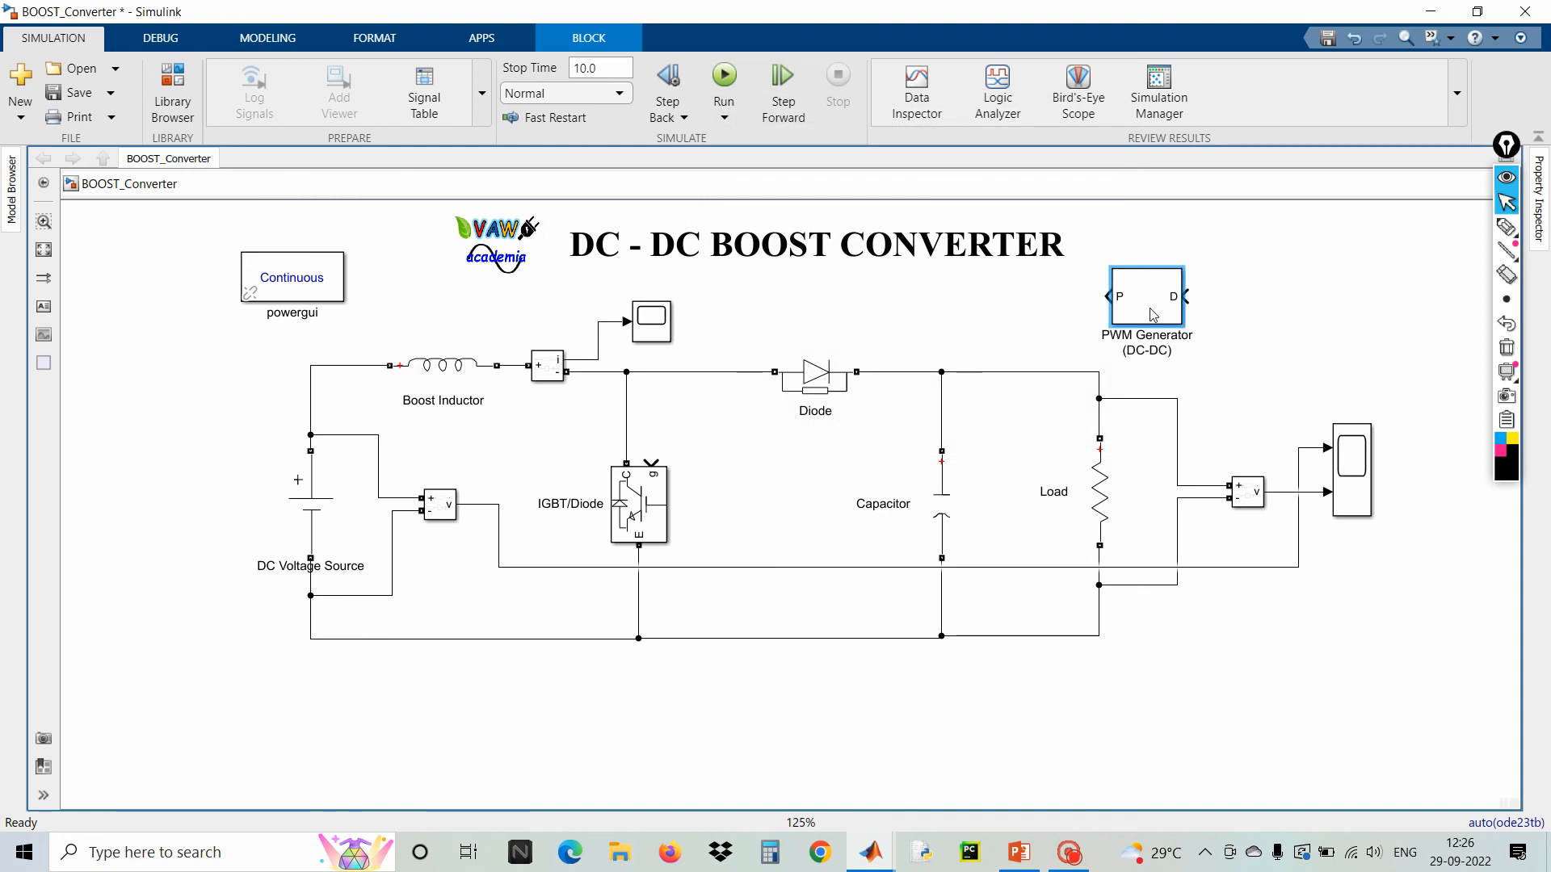
{"action": "left_click", "coordinate": [1237, 305]}
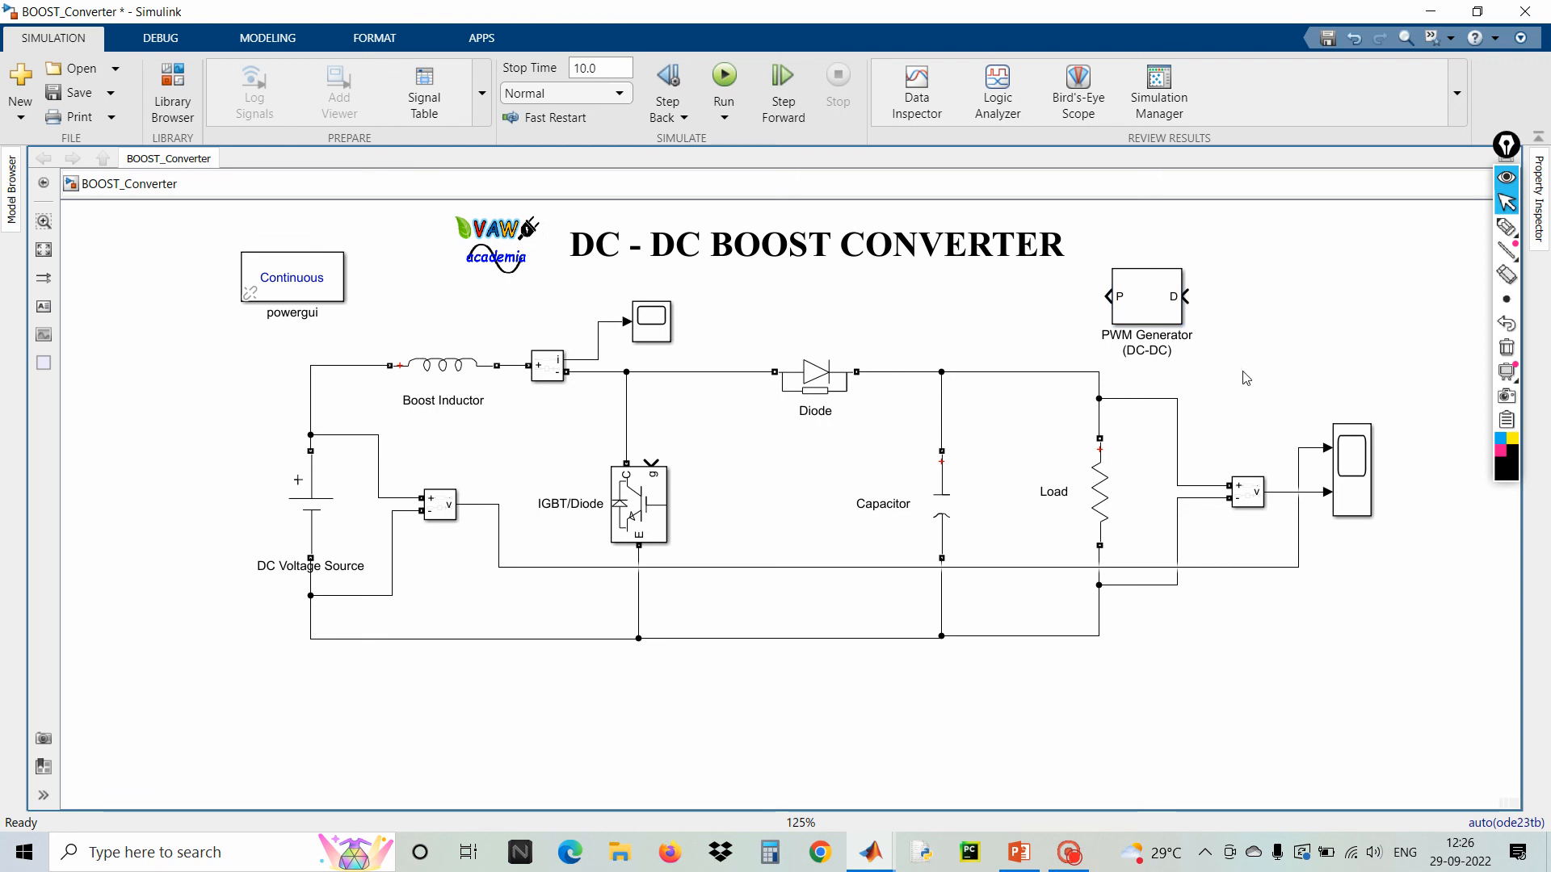
{"action": "left_click", "coordinate": [960, 477]}
Add a Constant block beside the PWM Generator (DC-DC) and flip it to face the generator
{"action": "double_click", "coordinate": [1265, 321]}
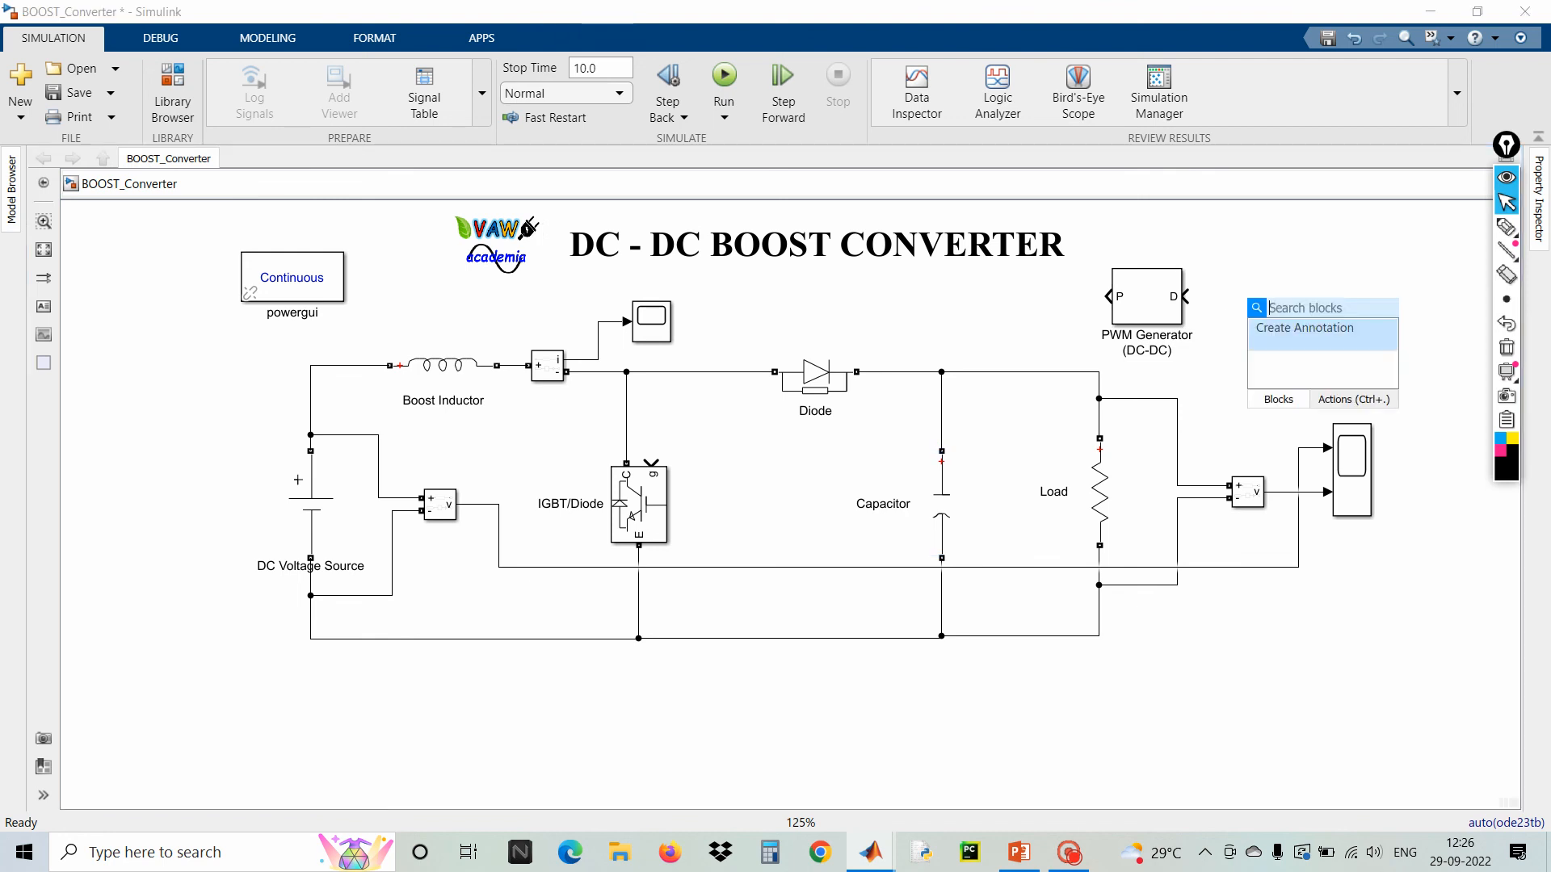
{"action": "type", "text": "cons"}
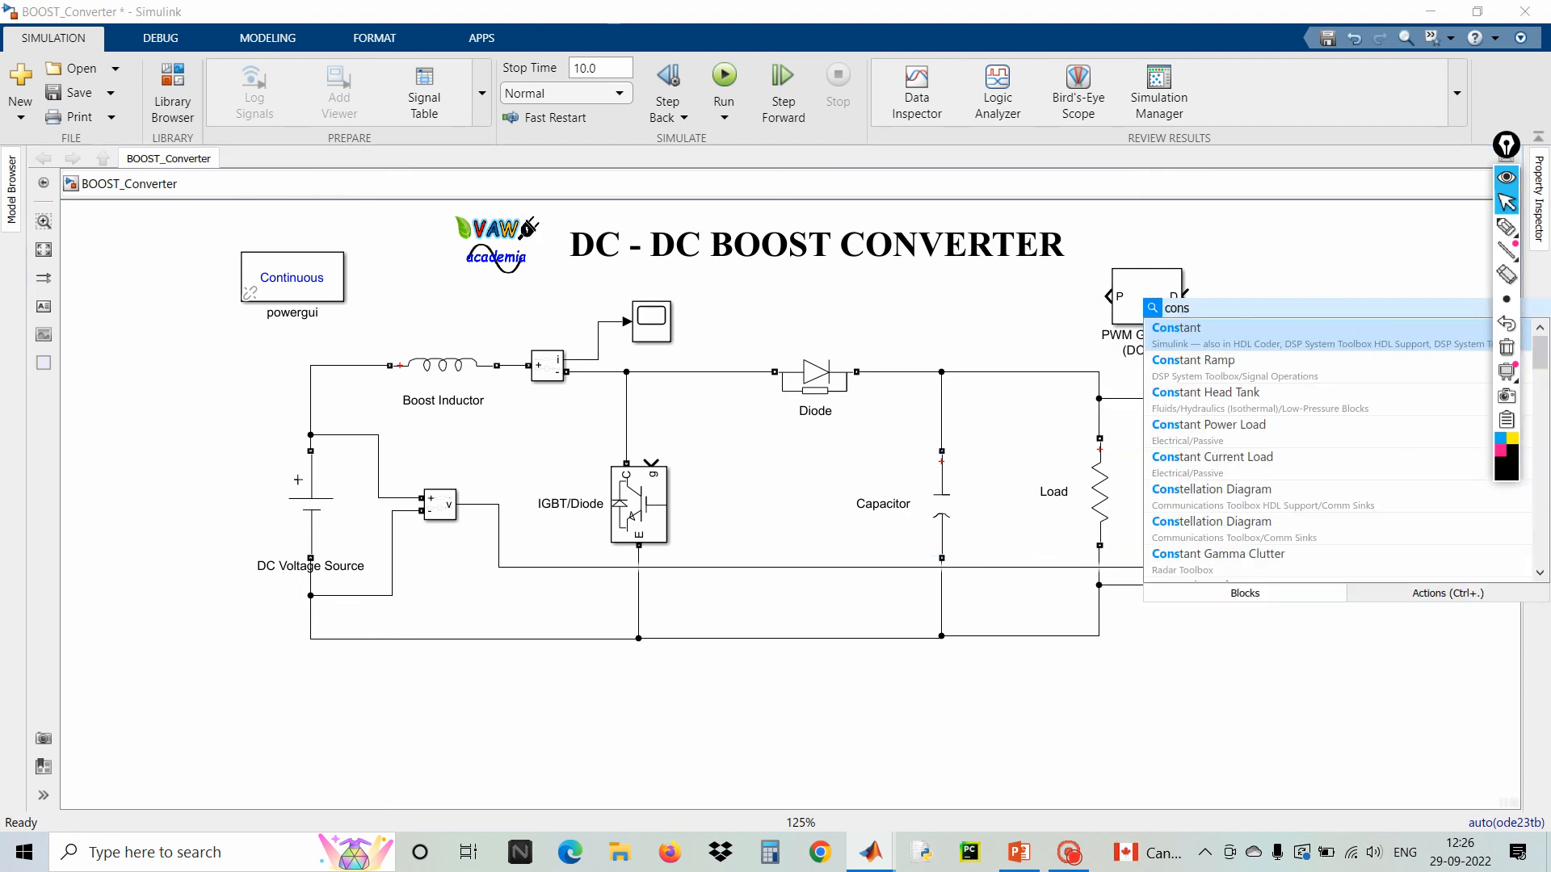
{"action": "left_click", "coordinate": [1265, 344]}
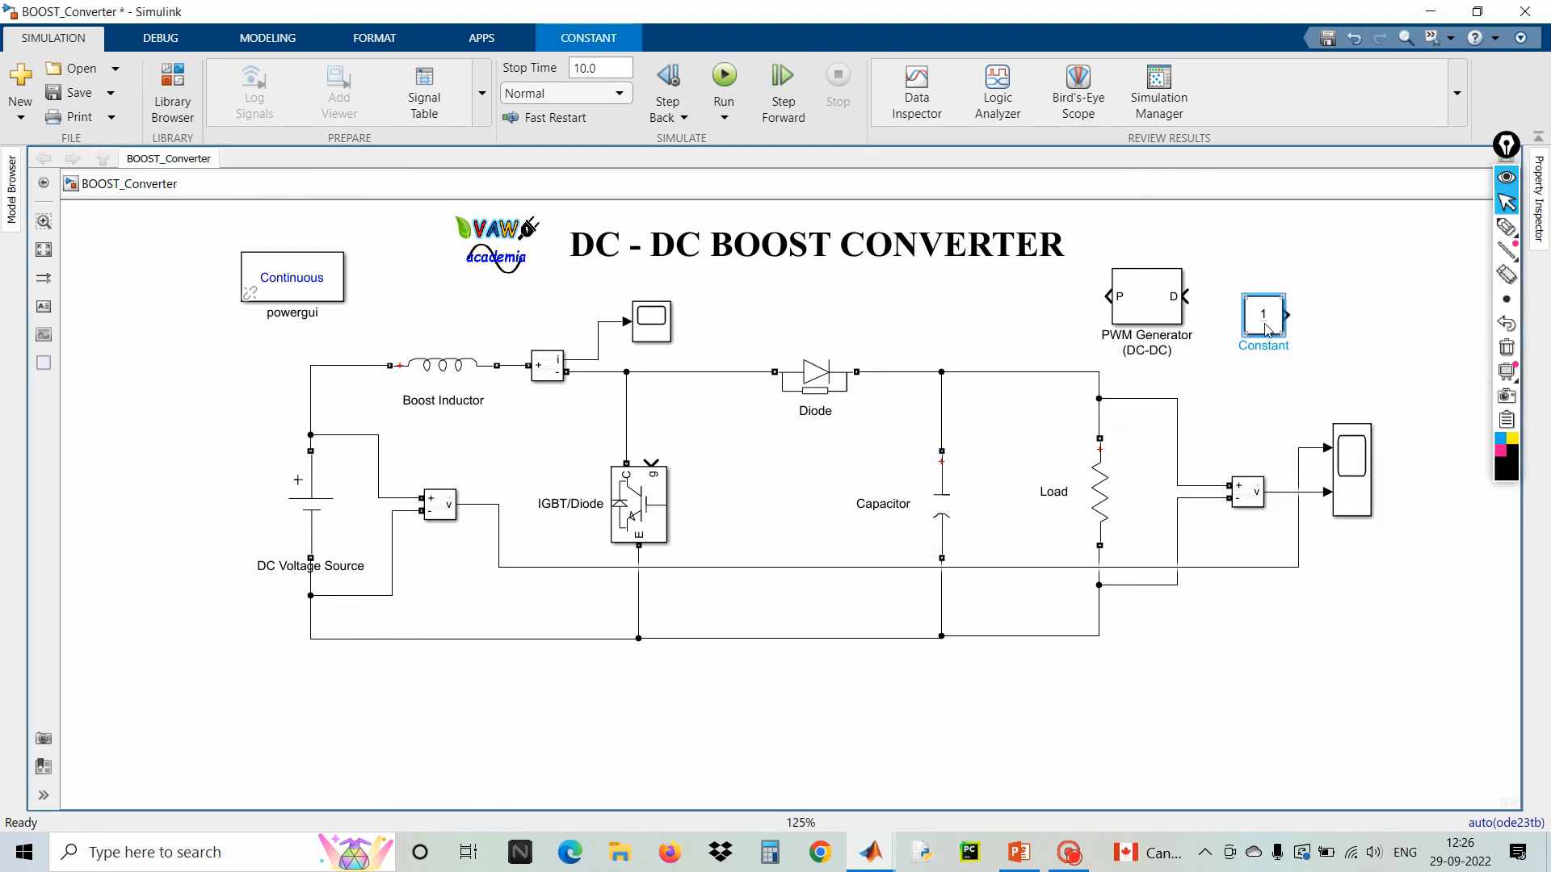
{"action": "key", "text": "ctrl+i"}
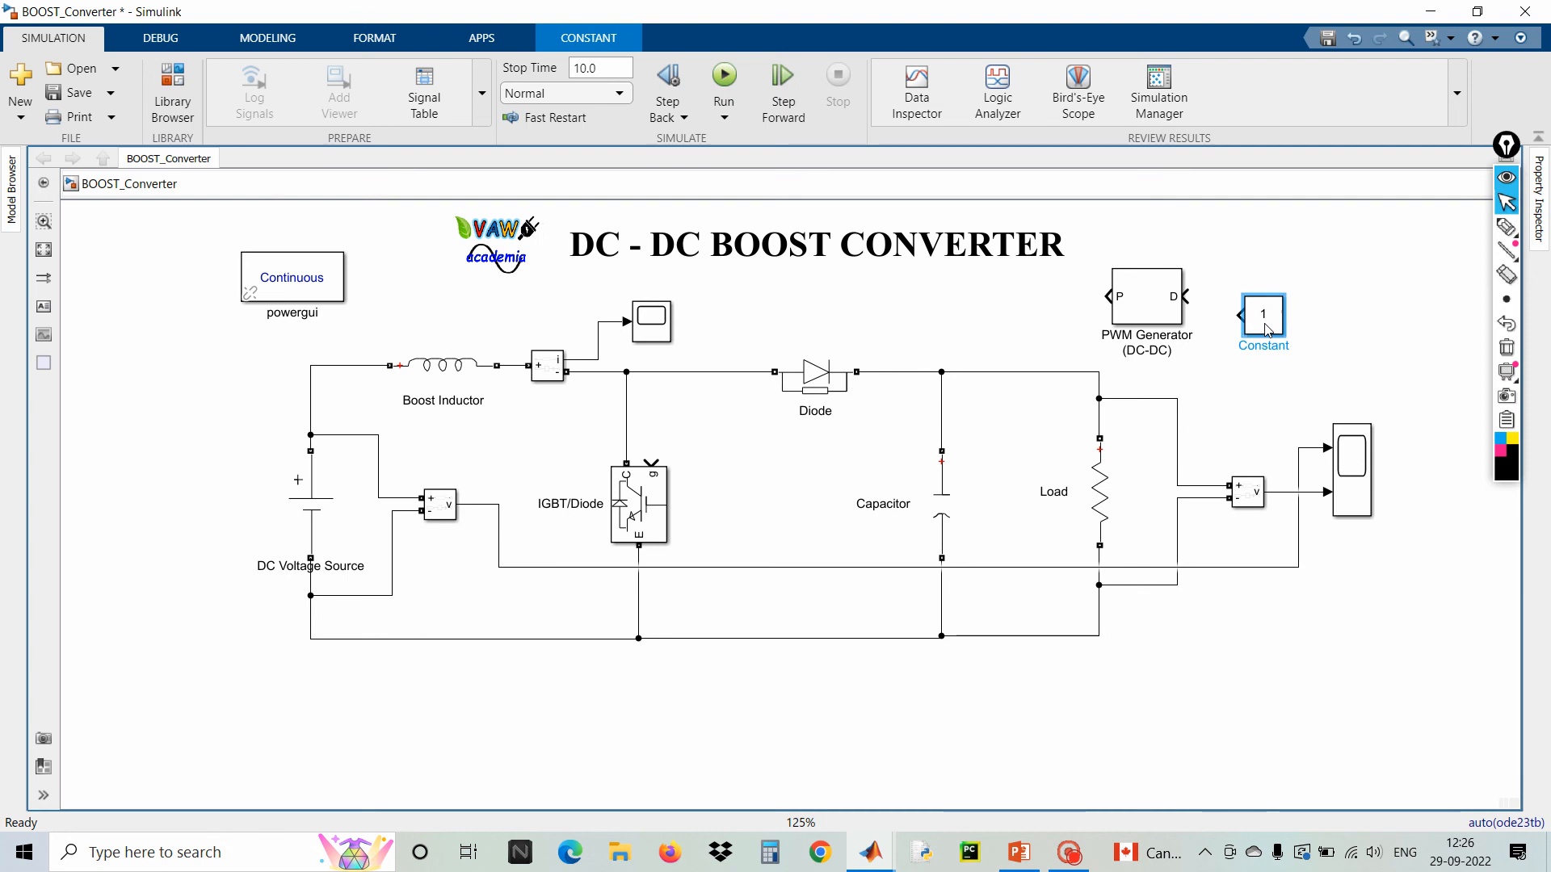
Set the Constant block's value to 0.6 and connect it to the PWM Generator's D input
{"action": "double_click", "coordinate": [1264, 319]}
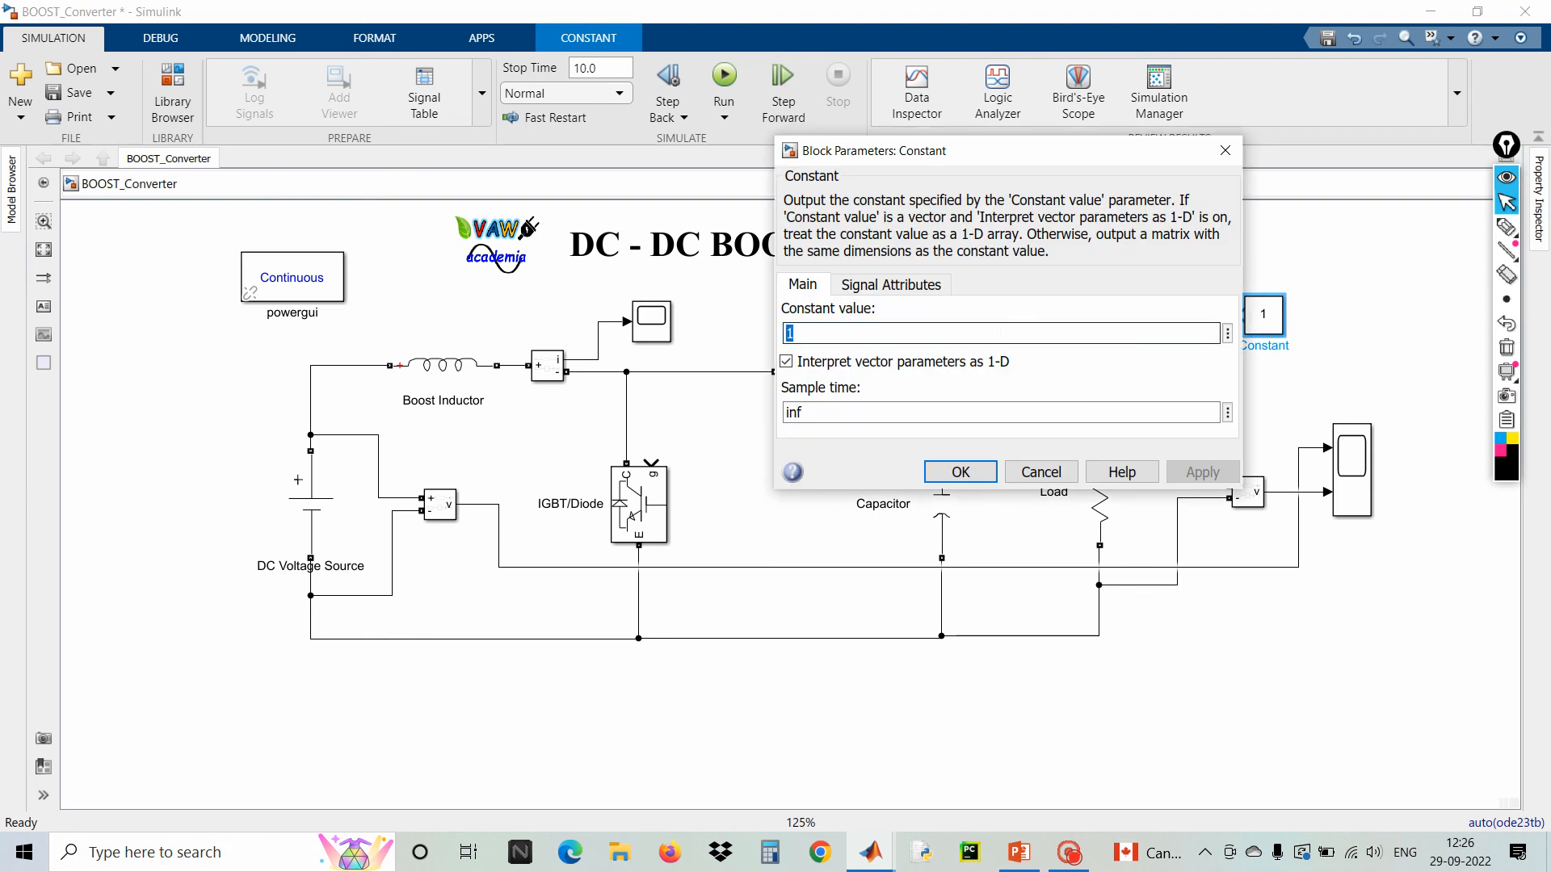
{"action": "type", "text": "0.6"}
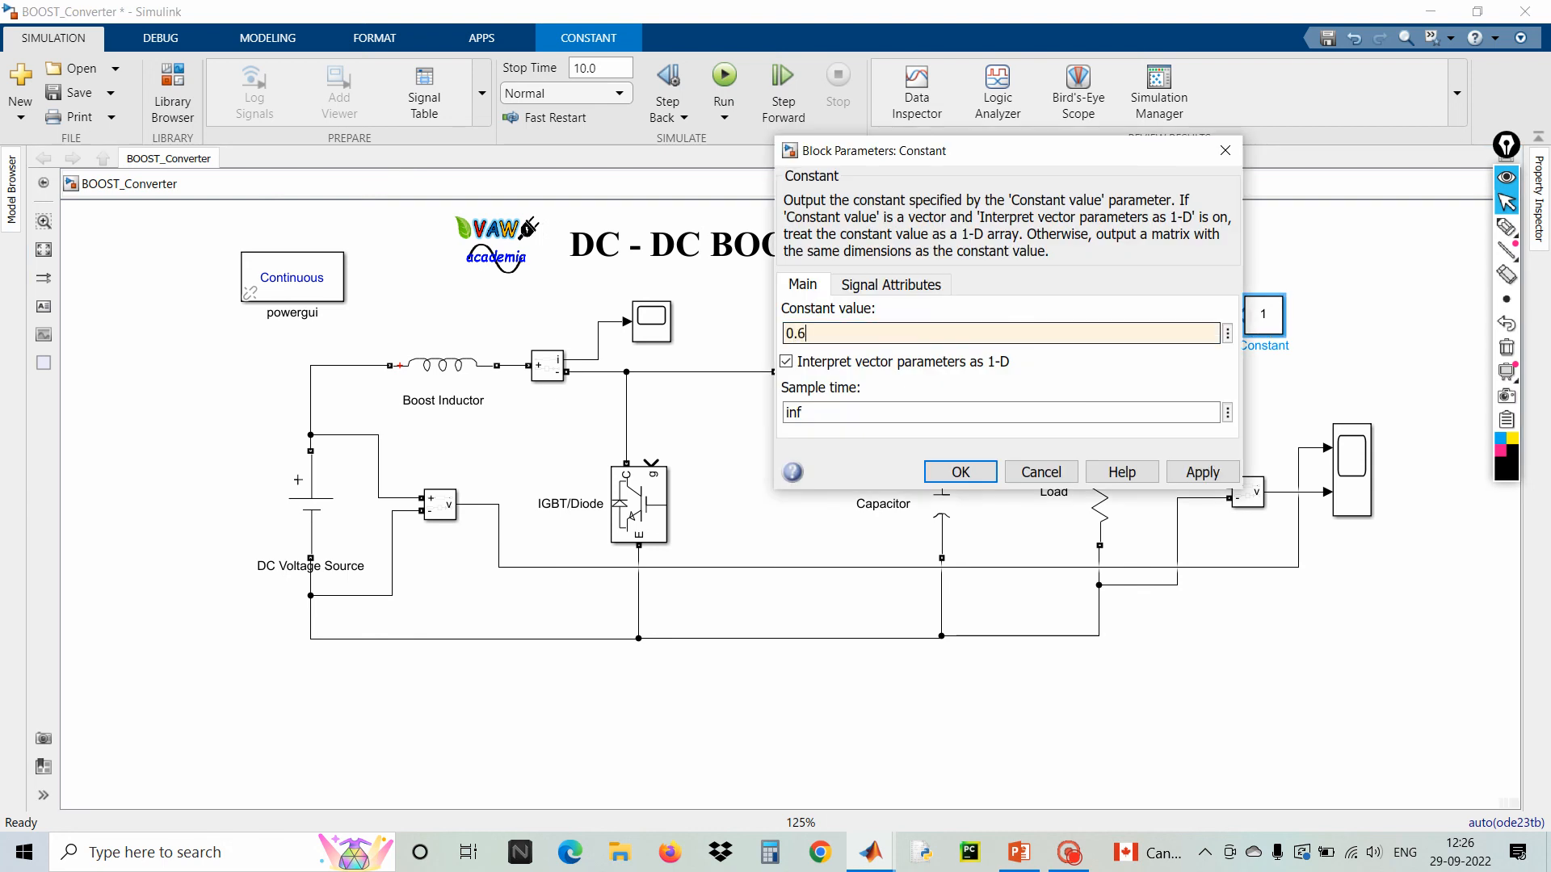
{"action": "left_click", "coordinate": [986, 473]}
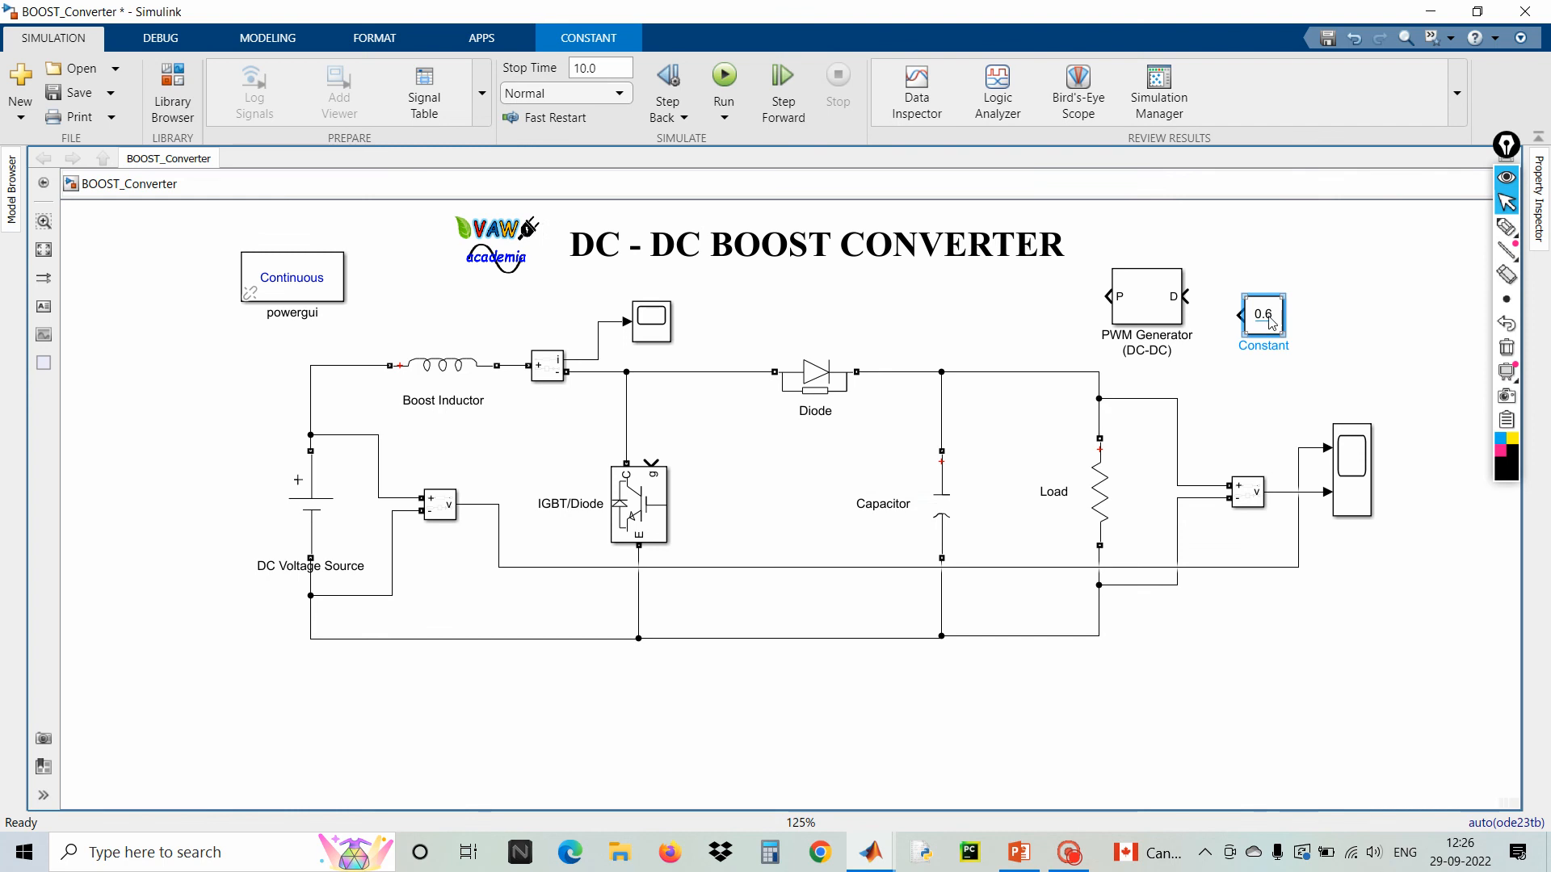
{"action": "left_click_drag", "start_coordinate": [1273, 323], "coordinate": [1260, 304]}
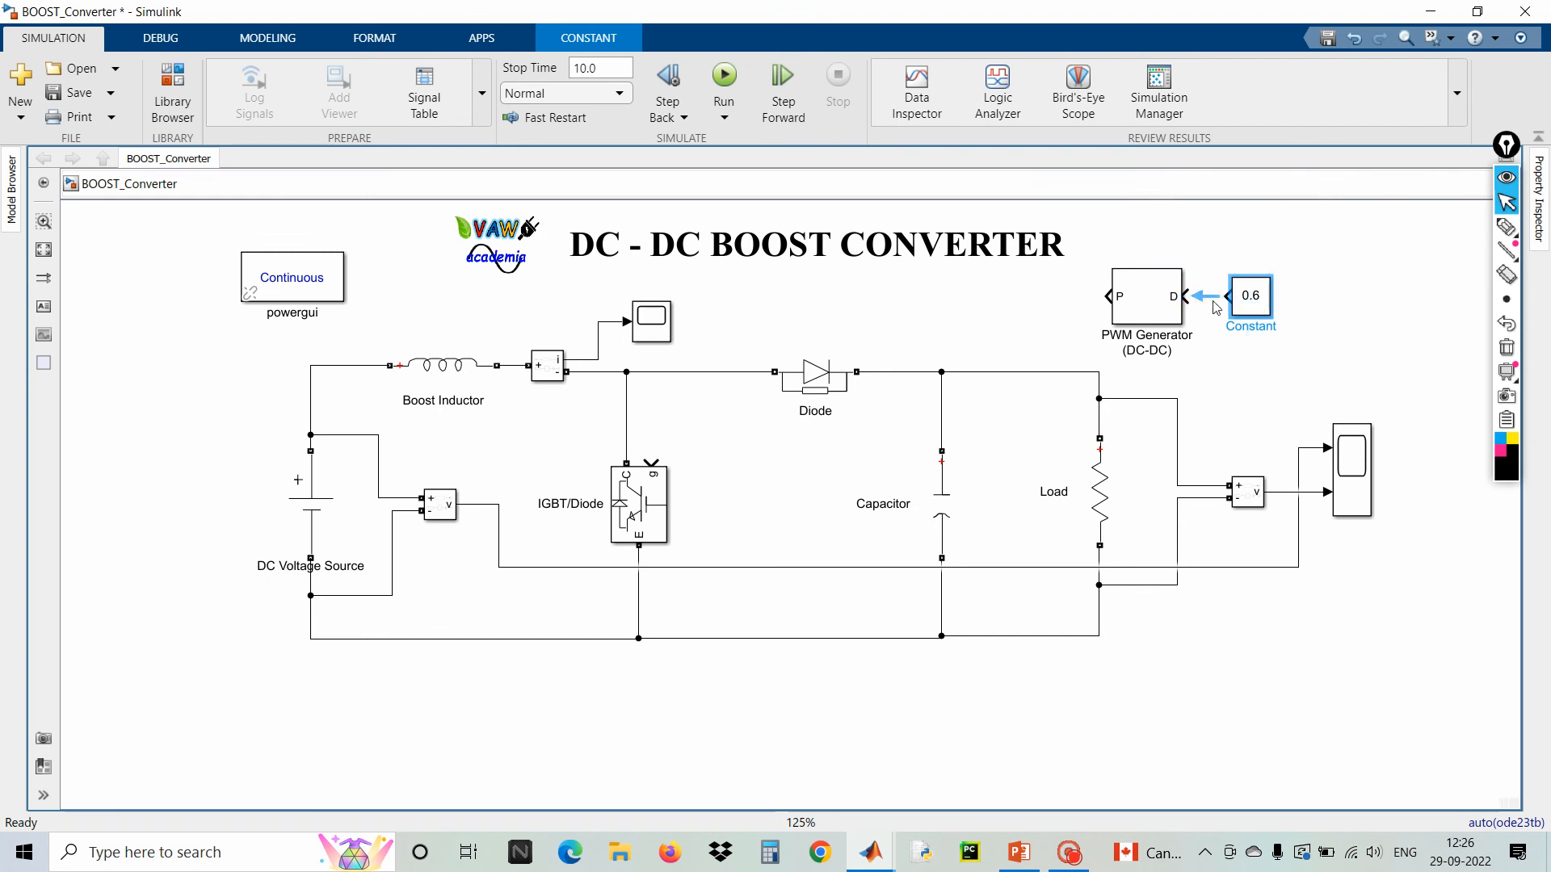
Move the PWM Generator and Constant into the circuit beside the IGBT and wire the P output to the IGBT gate
{"action": "left_click_drag", "start_coordinate": [1099, 236], "coordinate": [1276, 365]}
{"action": "left_click_drag", "start_coordinate": [1117, 322], "coordinate": [1066, 347]}
{"action": "left_click_drag", "start_coordinate": [773, 444], "coordinate": [652, 461]}
{"action": "left_click", "coordinate": [685, 433]}
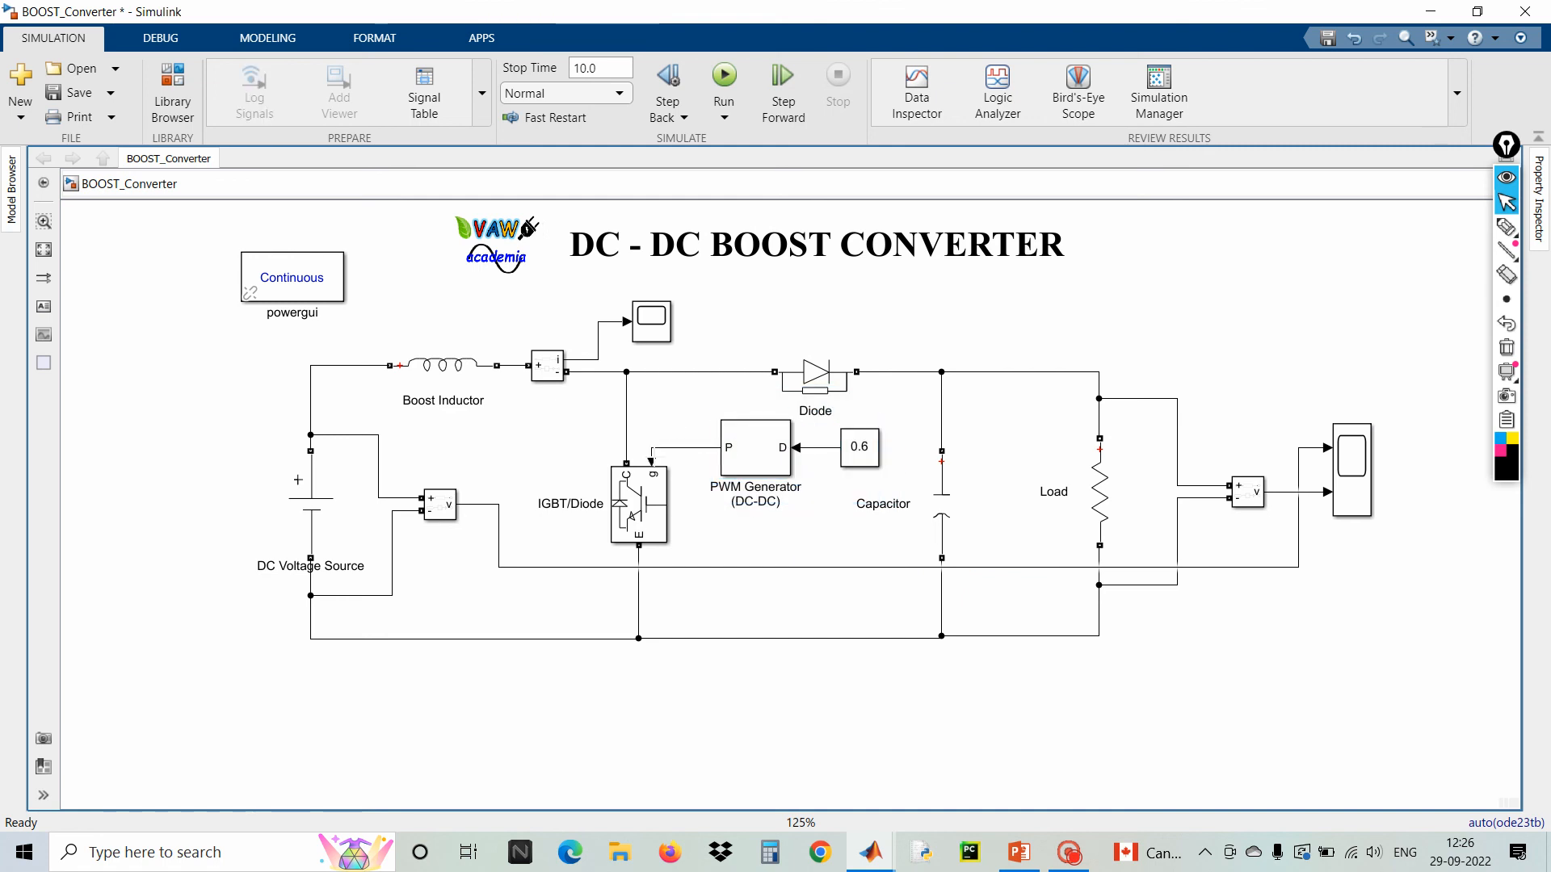
Run the simulation and open the output voltage scope
{"action": "left_click", "coordinate": [724, 77]}
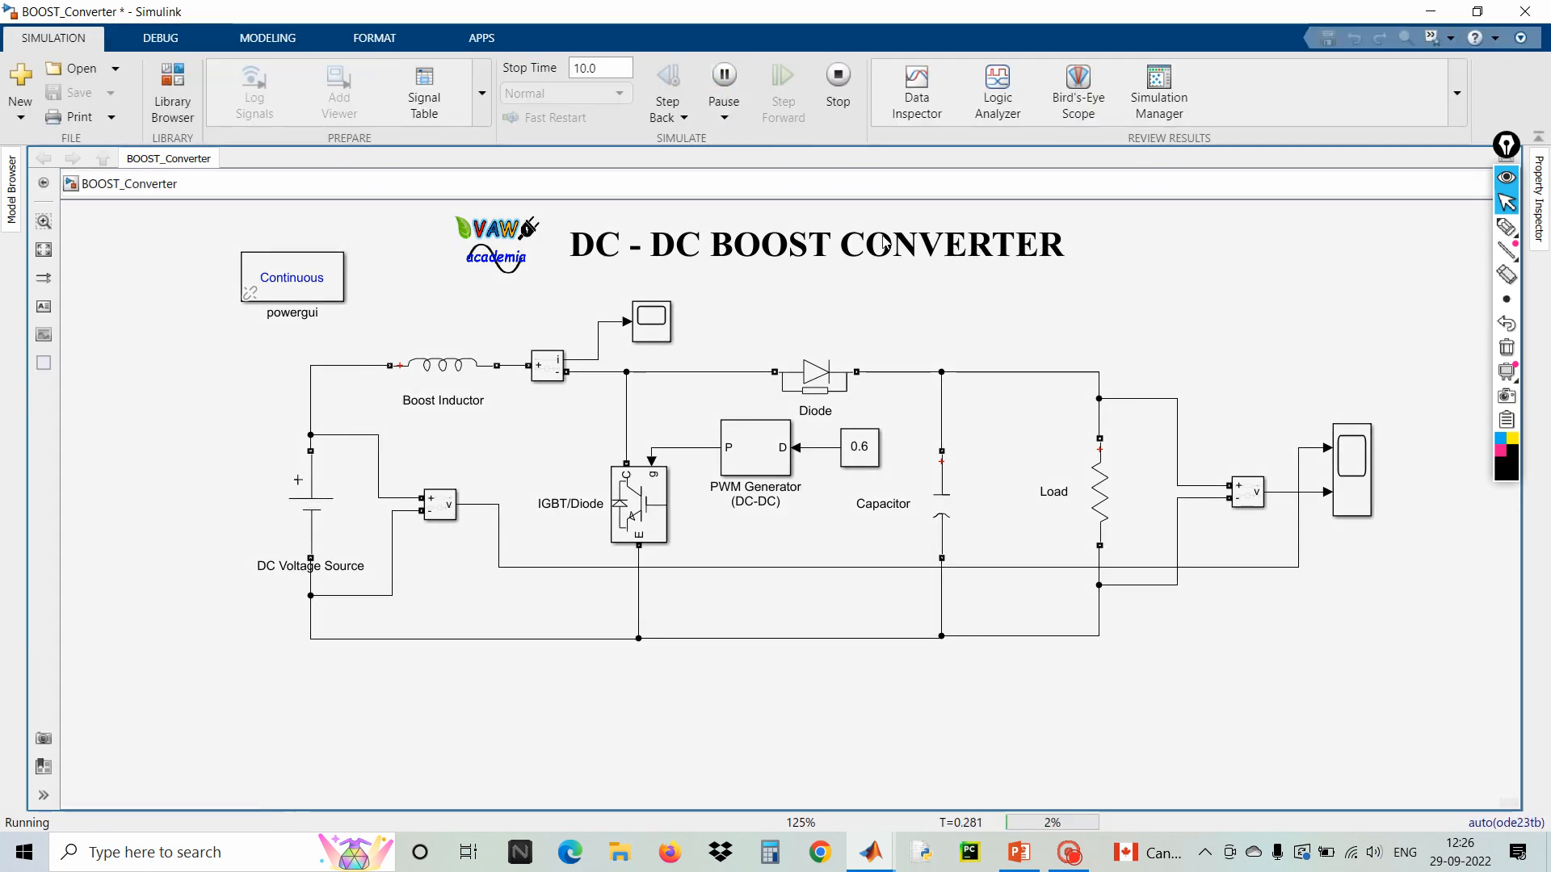
{"action": "double_click", "coordinate": [1353, 482]}
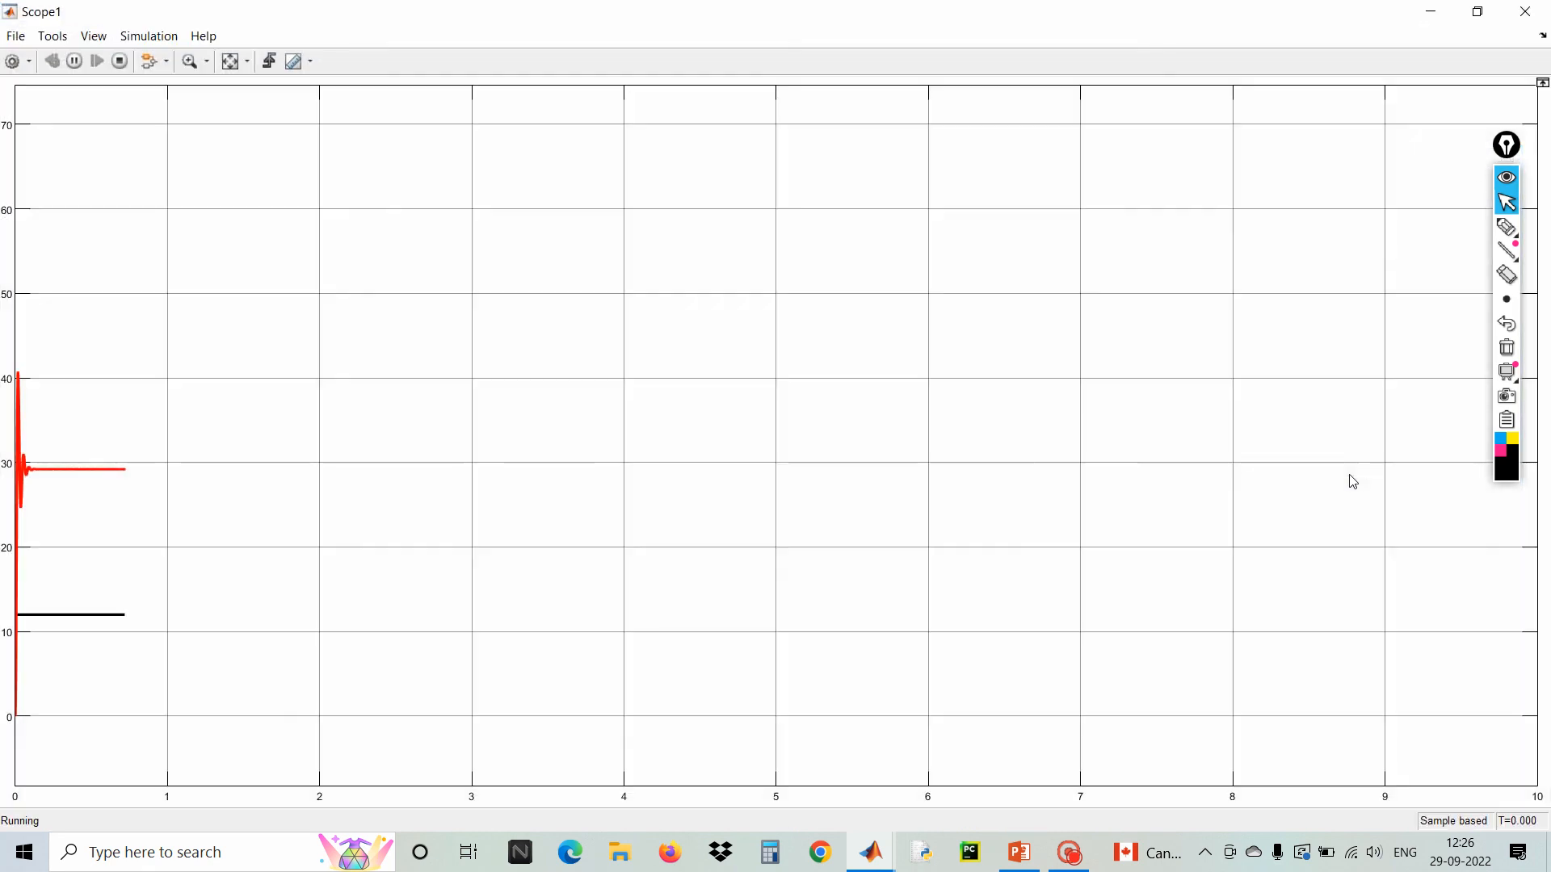
Zoom into the initial transient of the scope waveforms, then autoscale back to the full view
{"action": "left_click", "coordinate": [233, 63]}
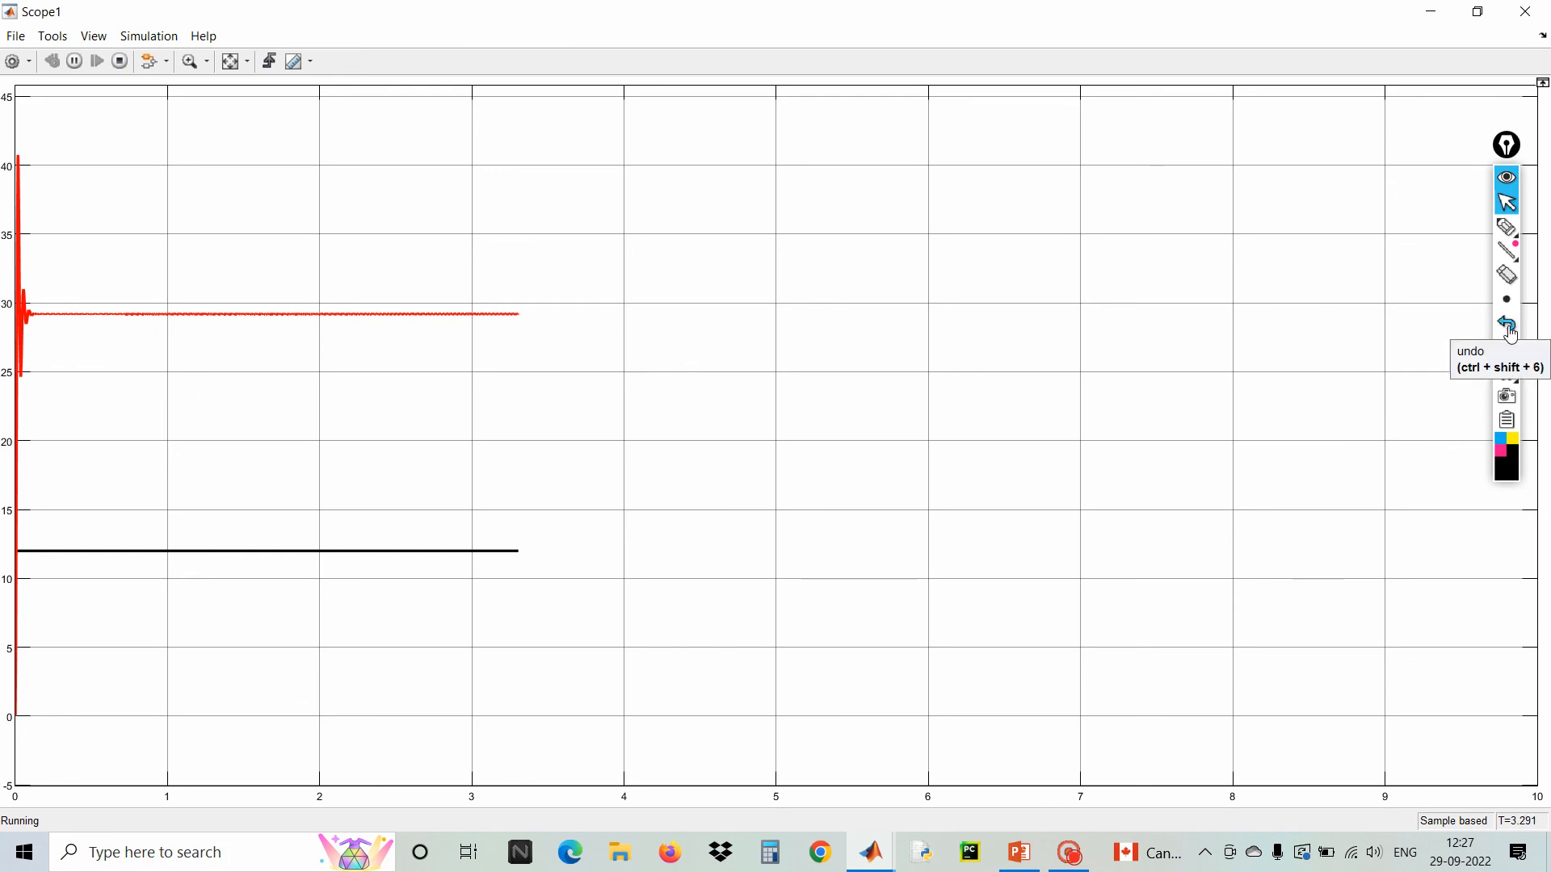
{"action": "left_click", "coordinate": [209, 62]}
{"action": "left_click", "coordinate": [195, 94]}
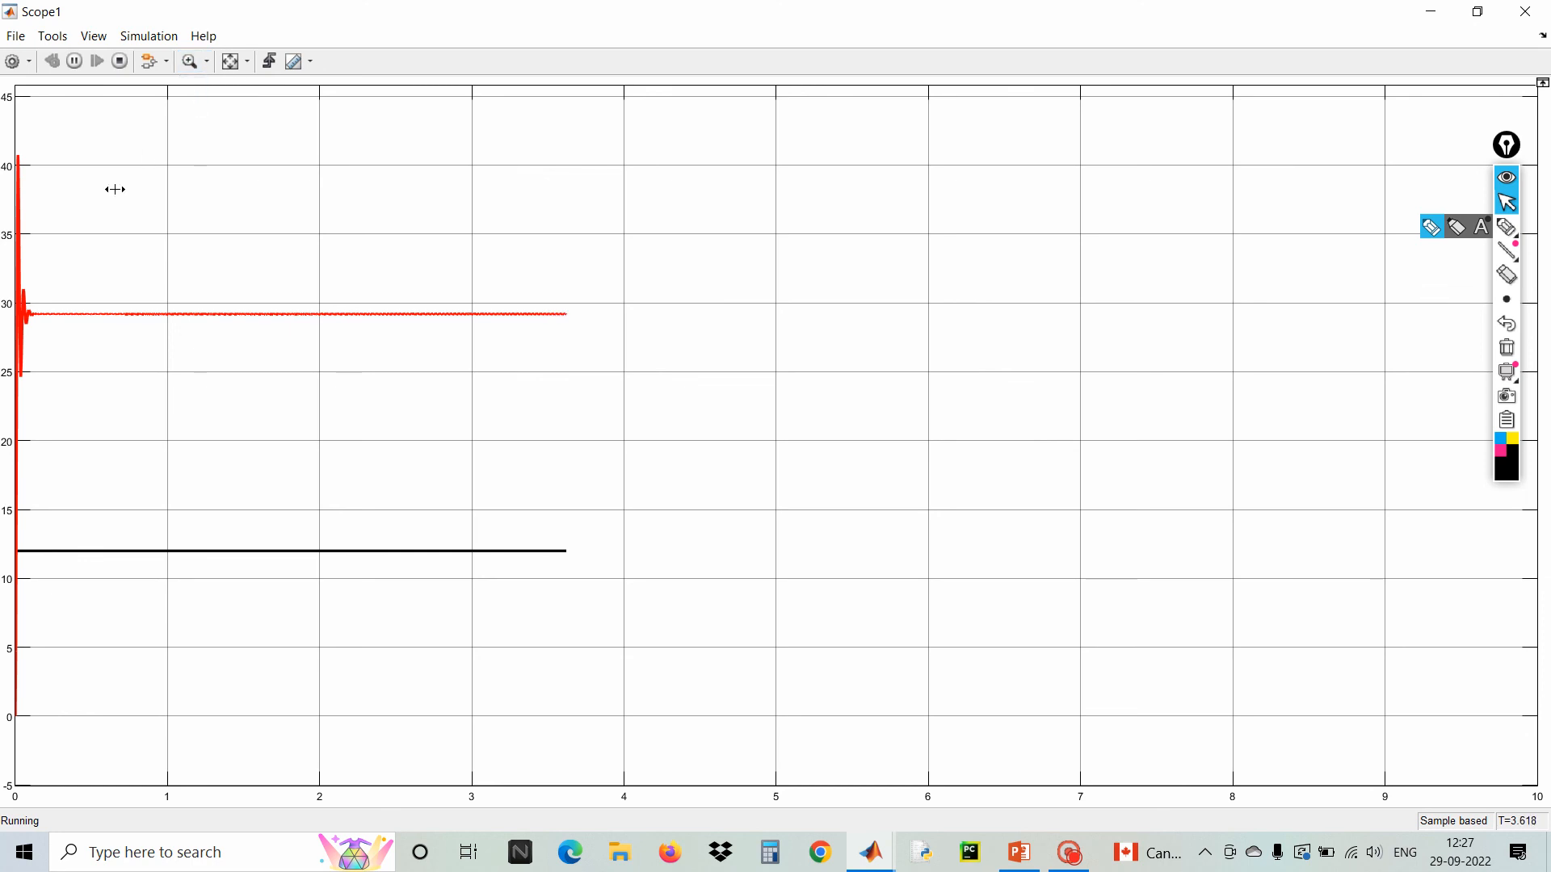
{"action": "left_click_drag", "start_coordinate": [4, 288], "coordinate": [6, 295]}
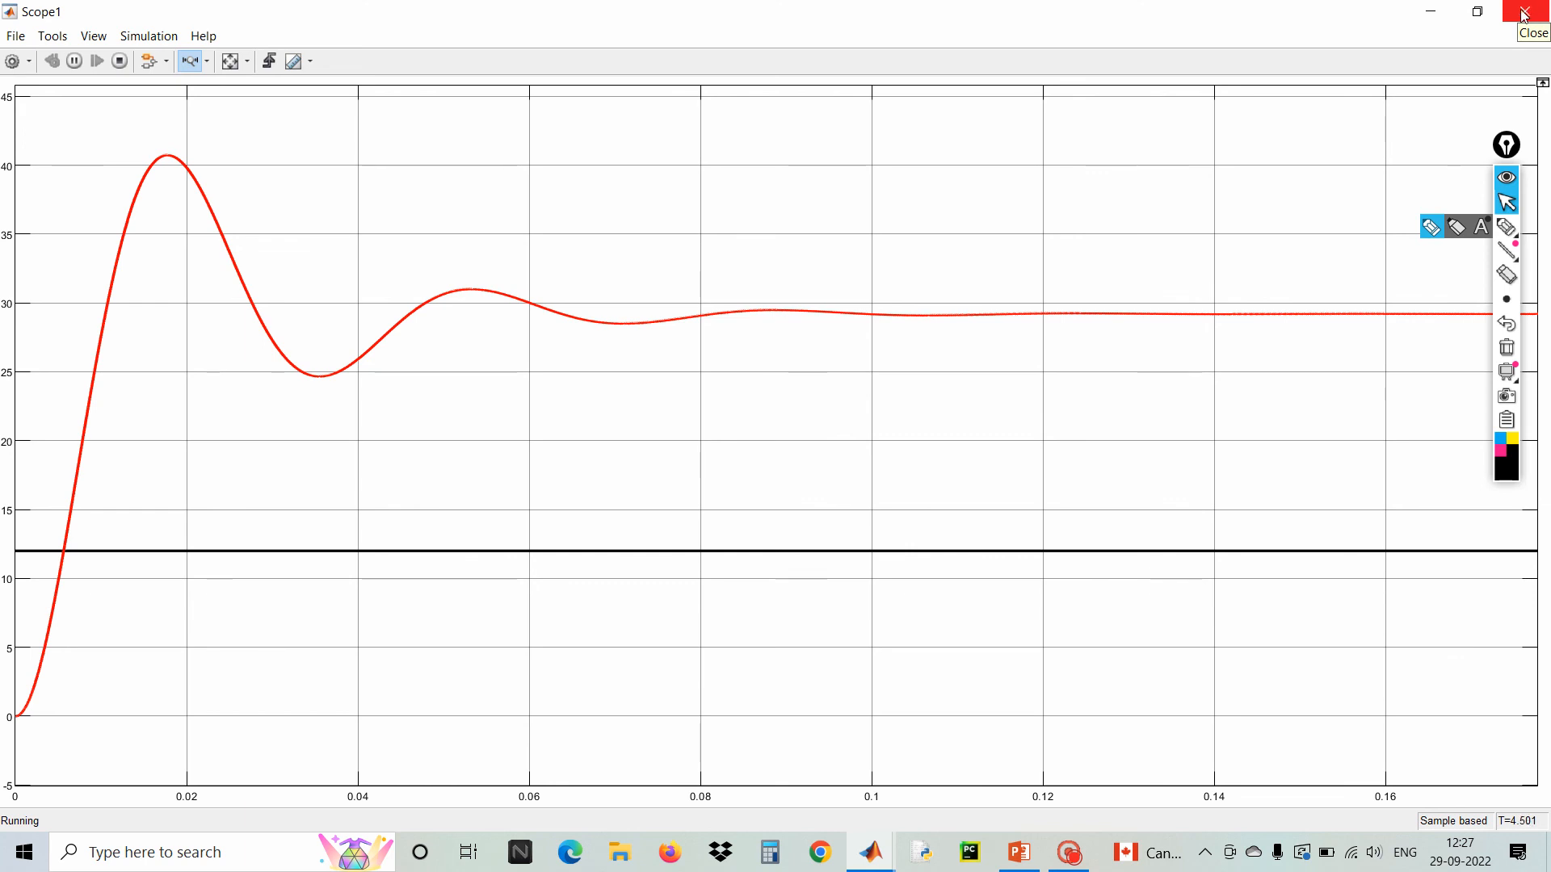
{"action": "left_click", "coordinate": [226, 63]}
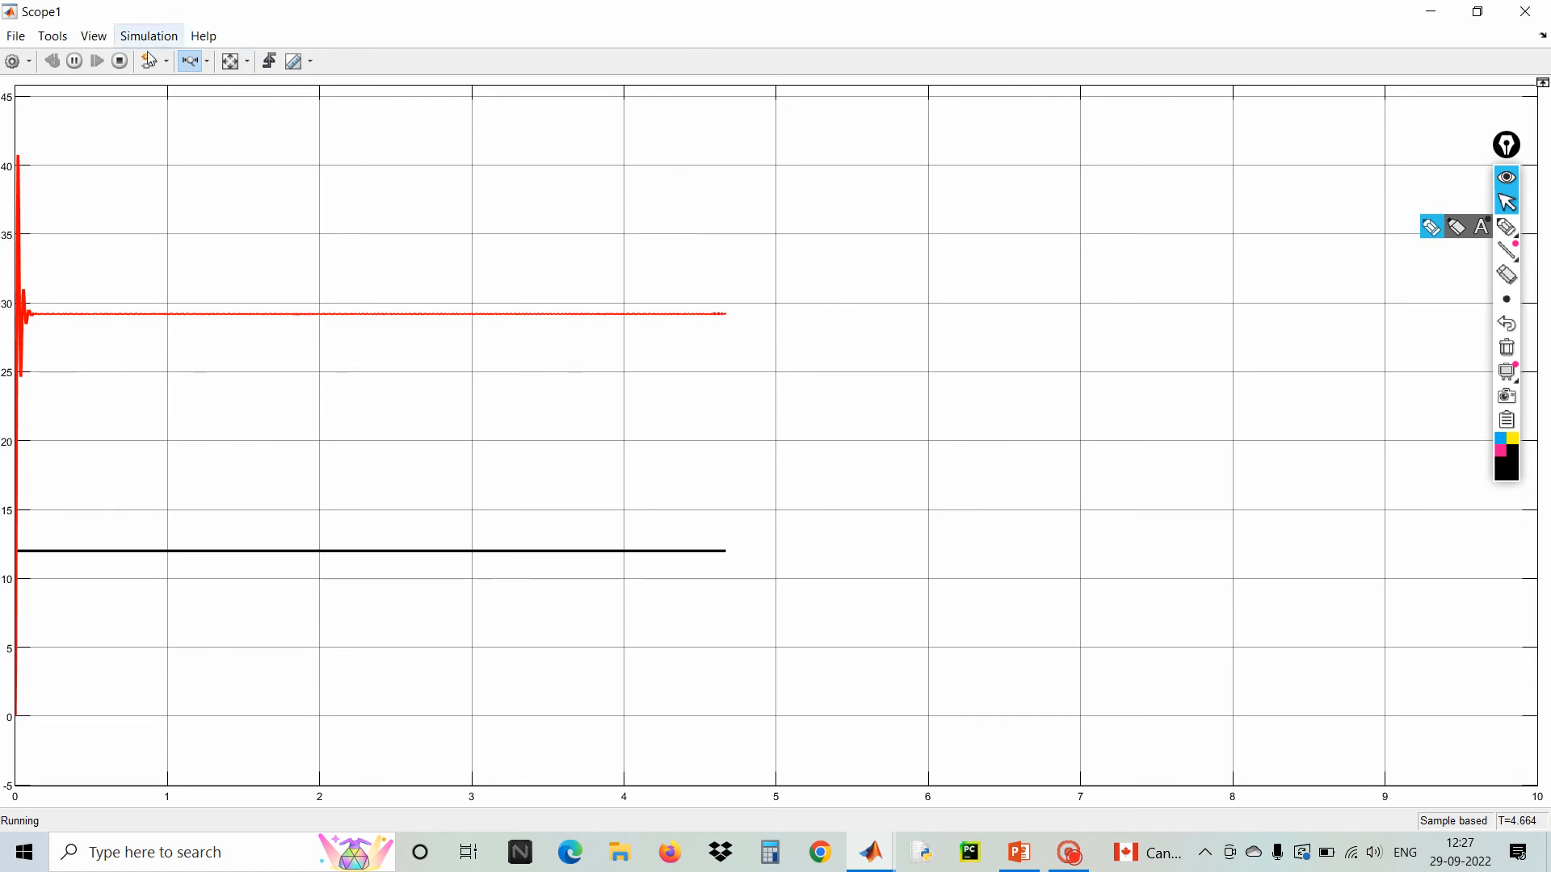
Stop the simulation and close the scope window
{"action": "left_click", "coordinate": [119, 60]}
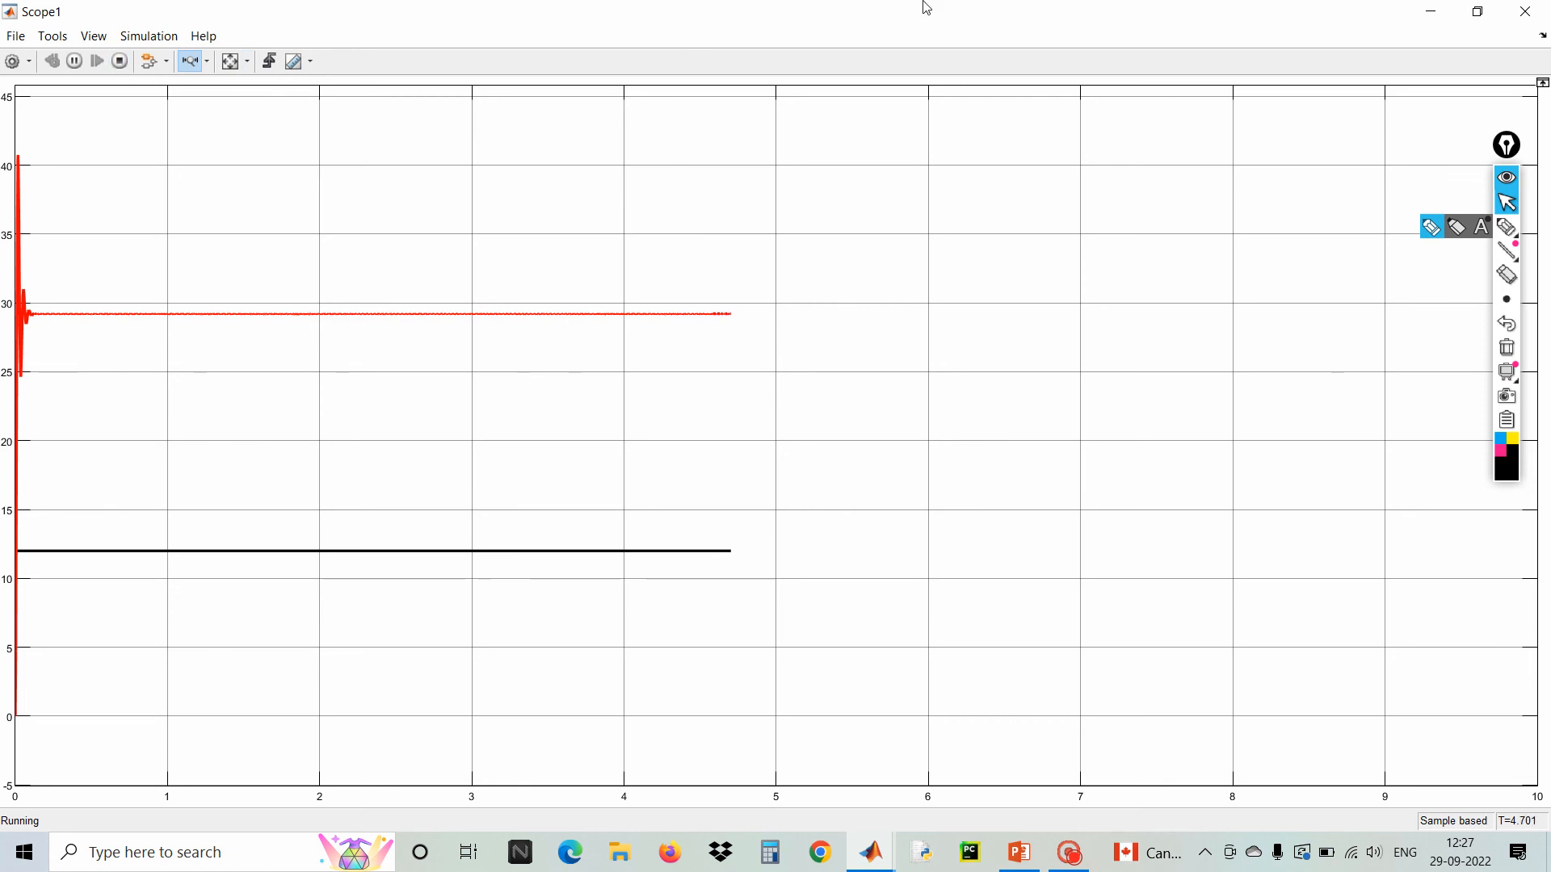
{"action": "left_click", "coordinate": [1540, 9]}
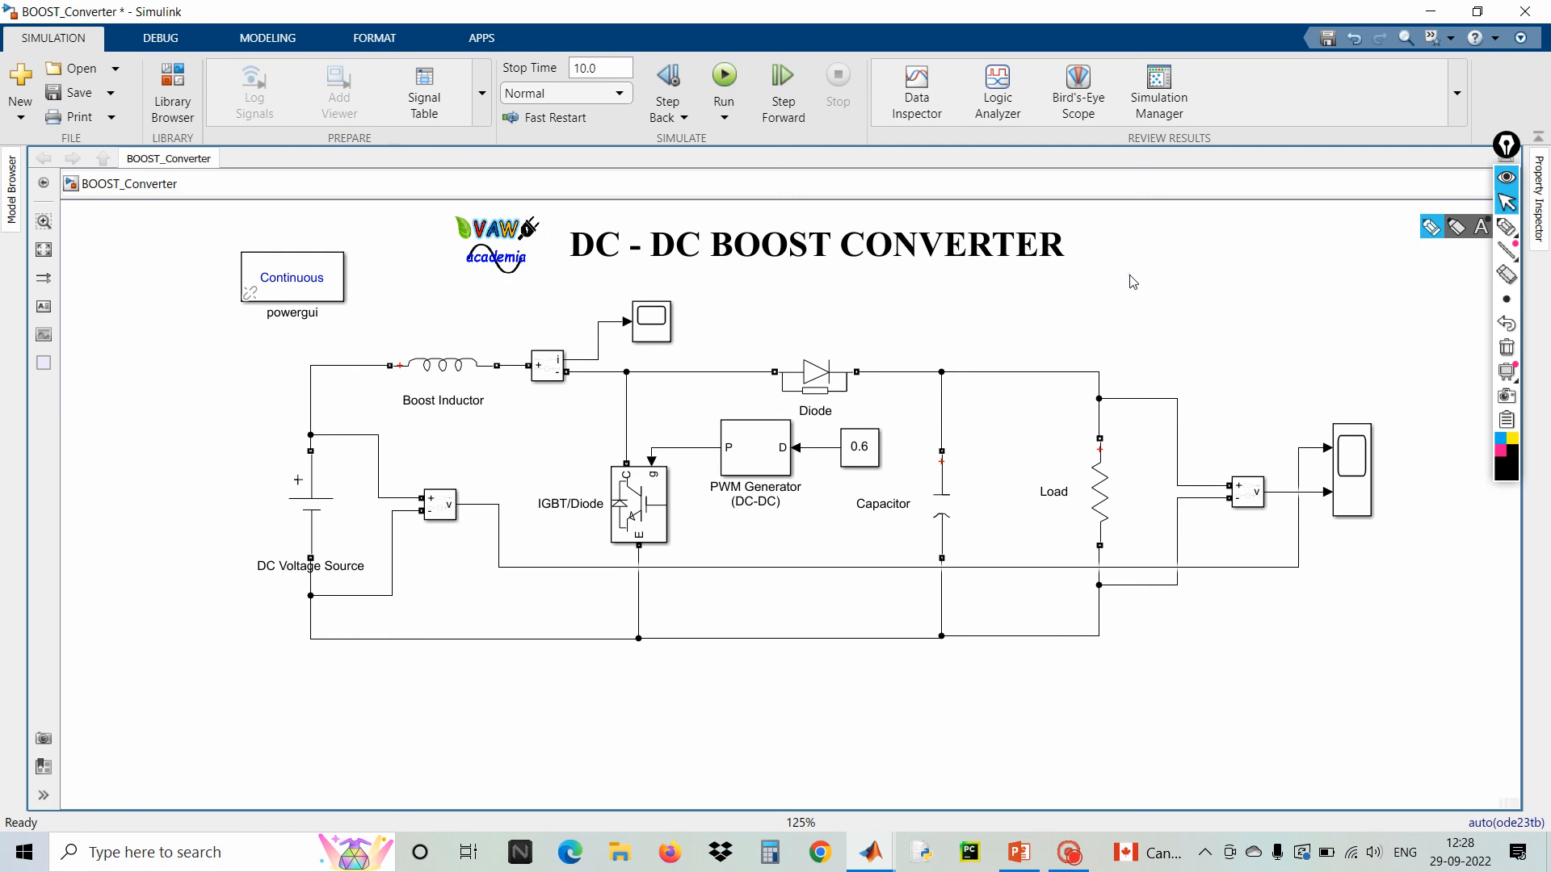
Switch to the Boost Converter PowerPoint presentation and scroll to its final slide
{"action": "mouse_move", "coordinate": [887, 853]}
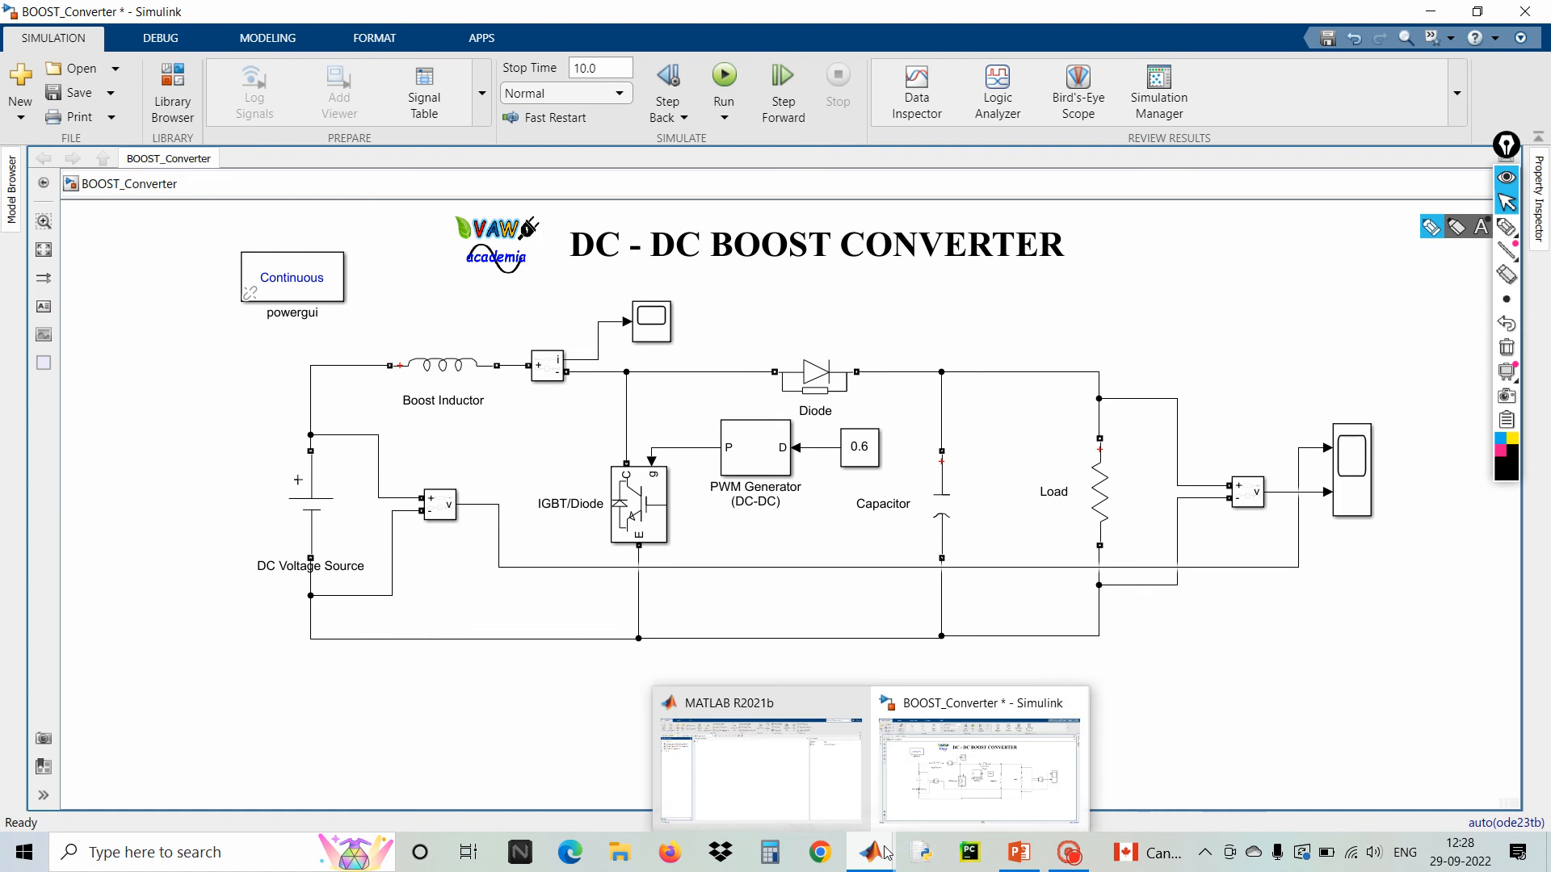
{"action": "left_click", "coordinate": [933, 749]}
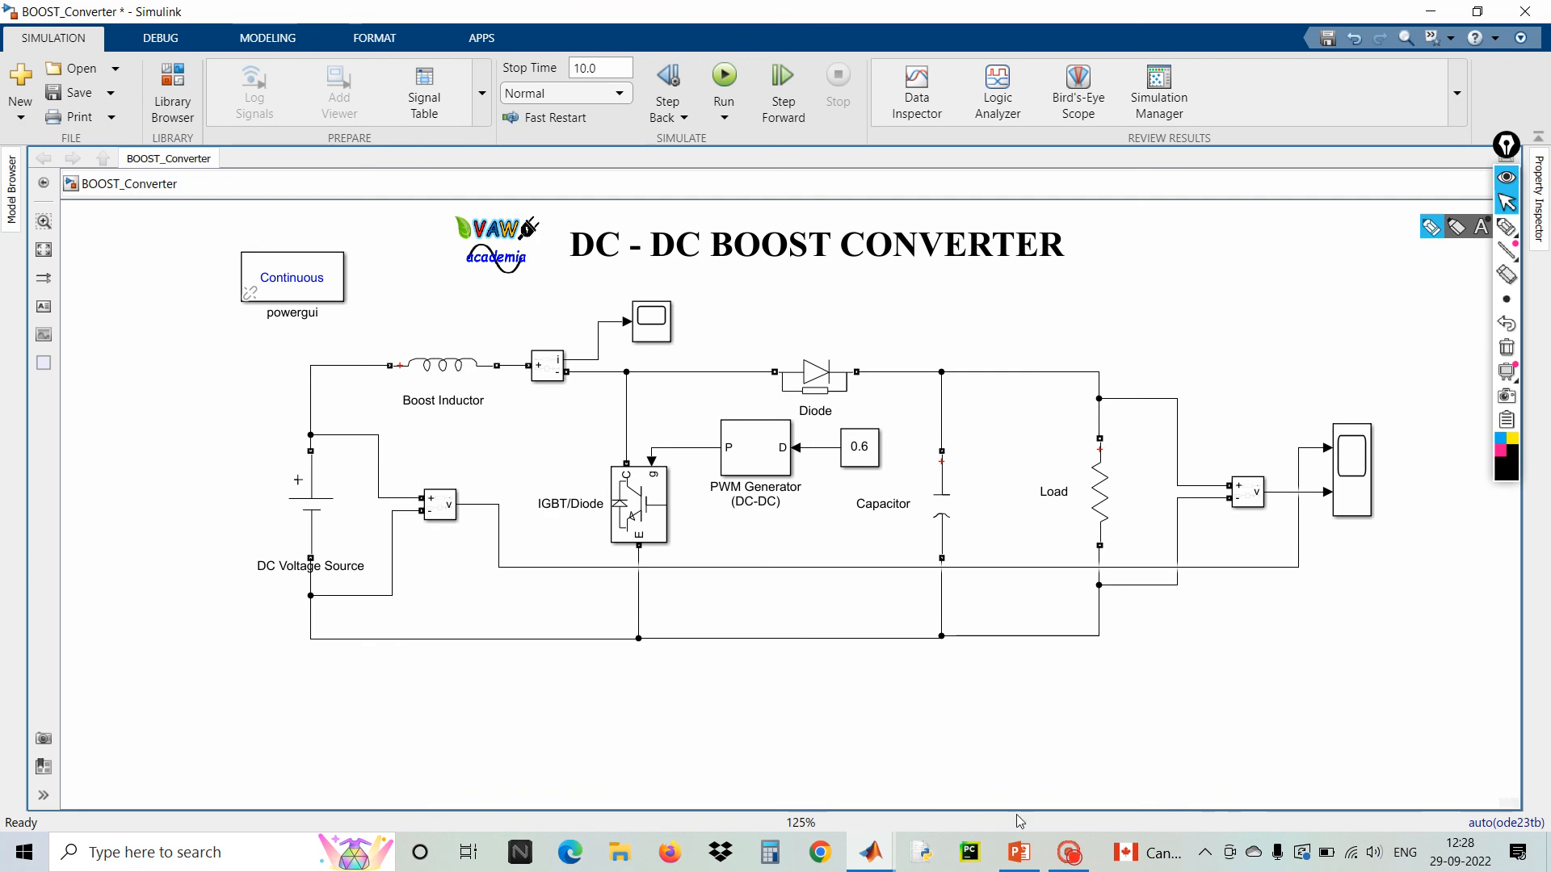
{"action": "left_click", "coordinate": [1019, 852]}
{"action": "scroll", "coordinate": [983, 656], "scroll_direction": "down", "scroll_amount": 1}
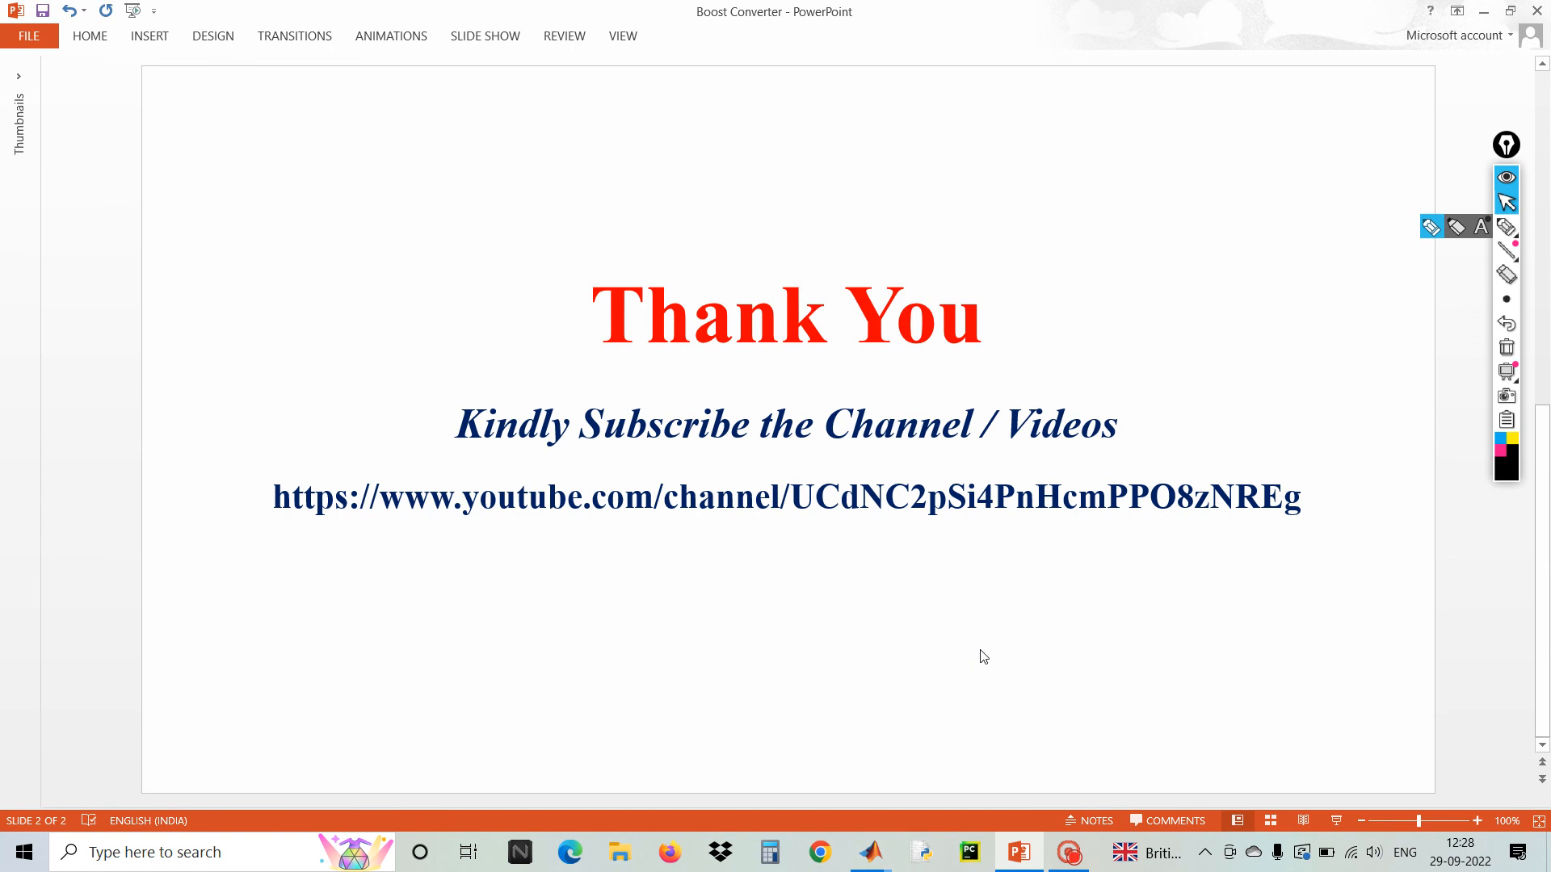
{"action": "left_click", "coordinate": [1071, 853]}
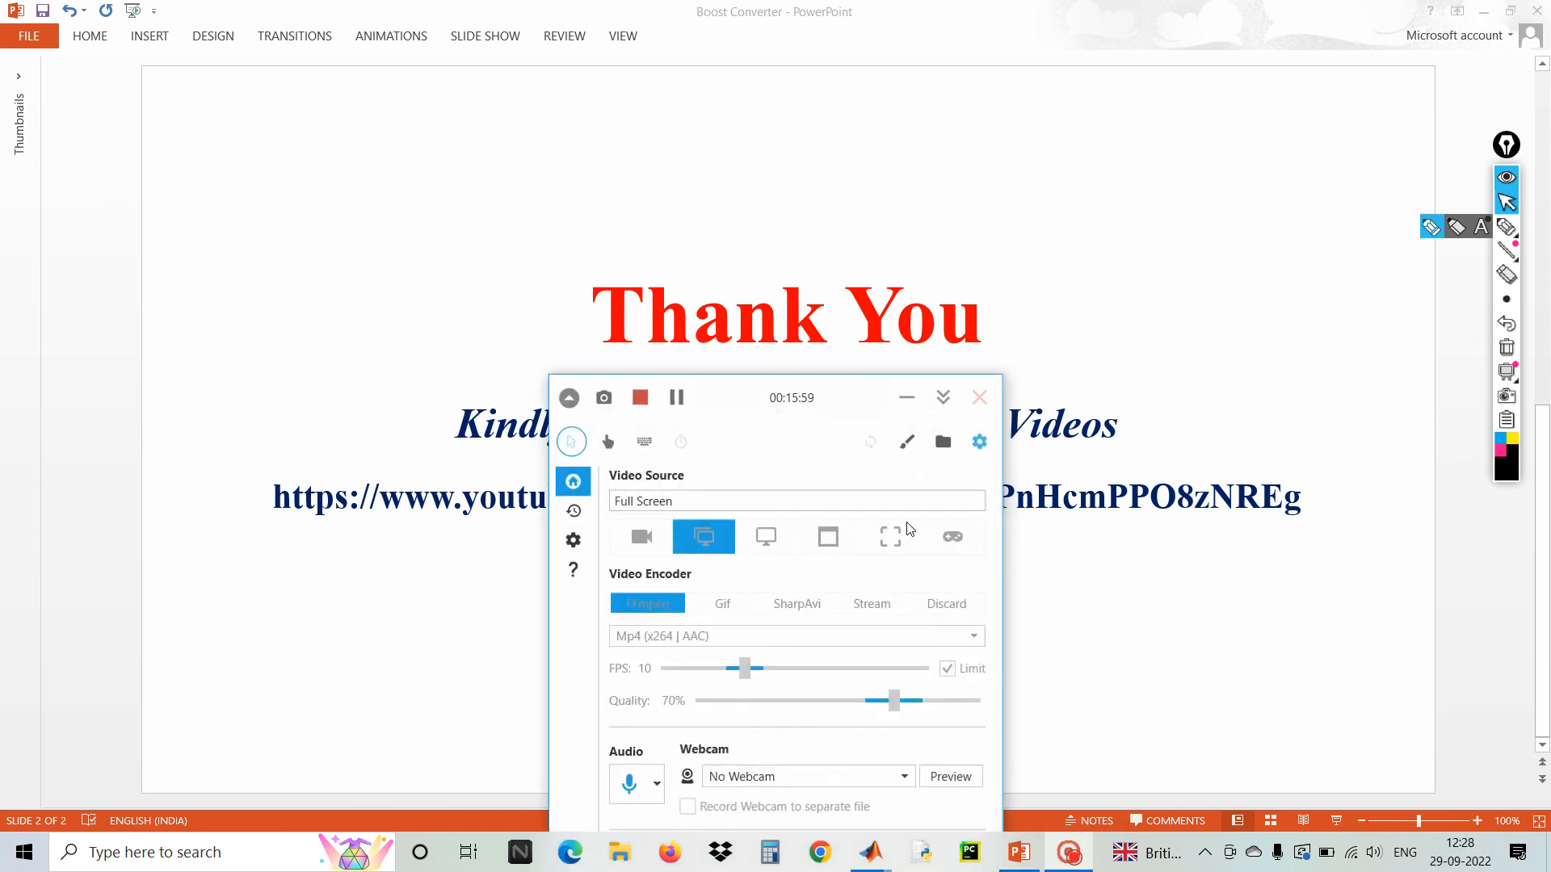